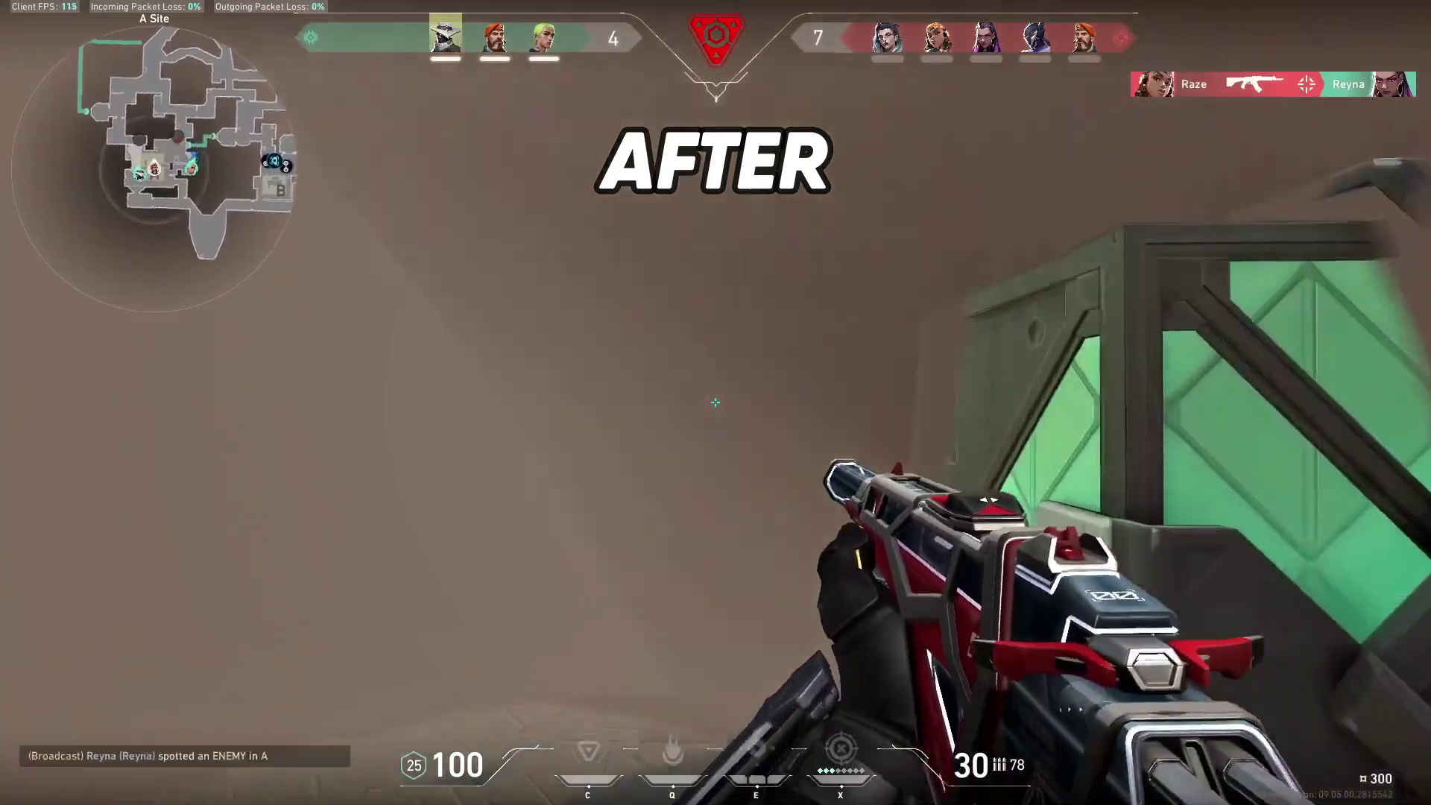
{"action": "key", "text": "e"}
{"action": "key", "text": "1"}
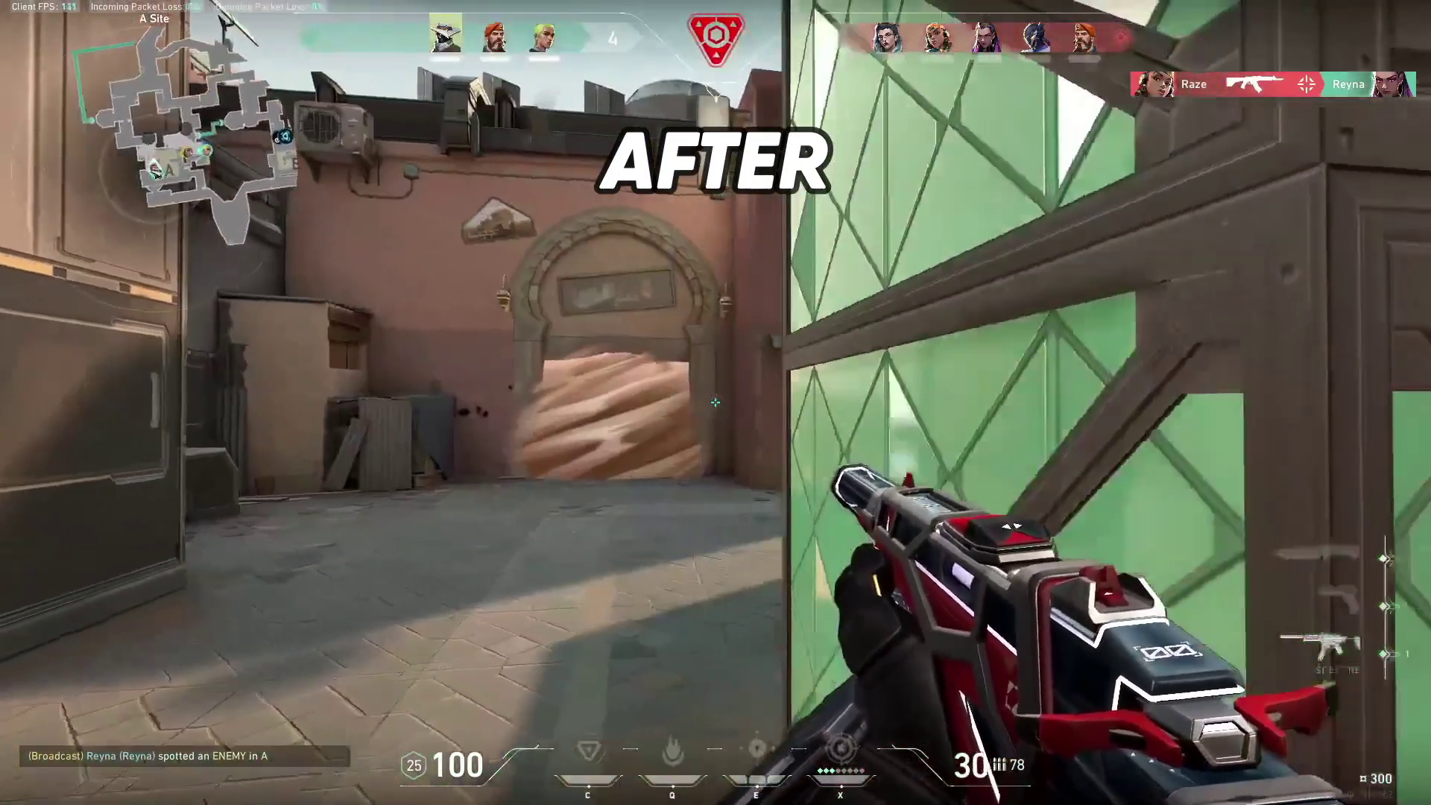
{"action": "left_click", "coordinate": [716, 403]}
{"action": "left_click", "coordinate": [715, 402]}
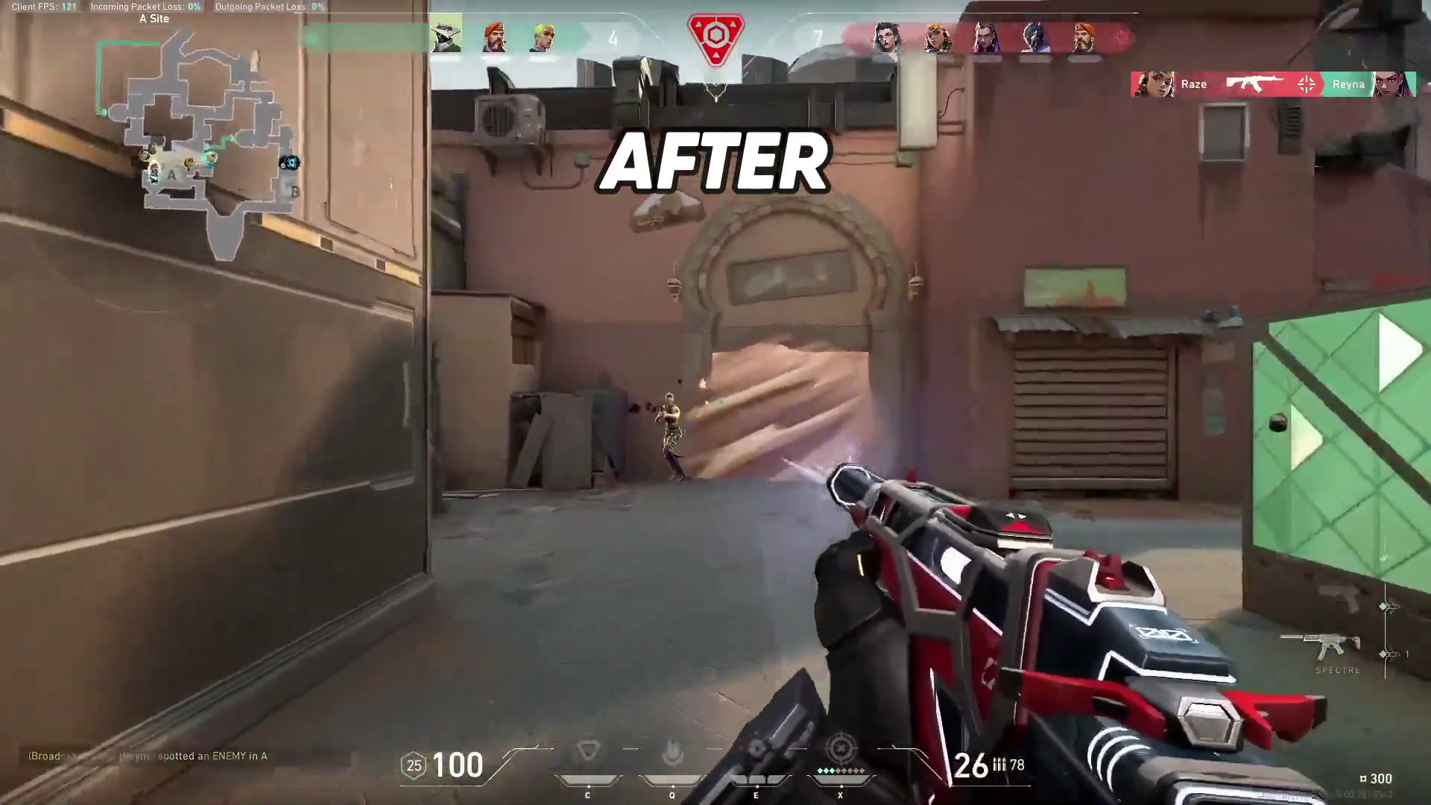
{"action": "left_click", "coordinate": [715, 402]}
{"action": "left_click", "coordinate": [715, 402]}
{"action": "left_click", "coordinate": [715, 402]}
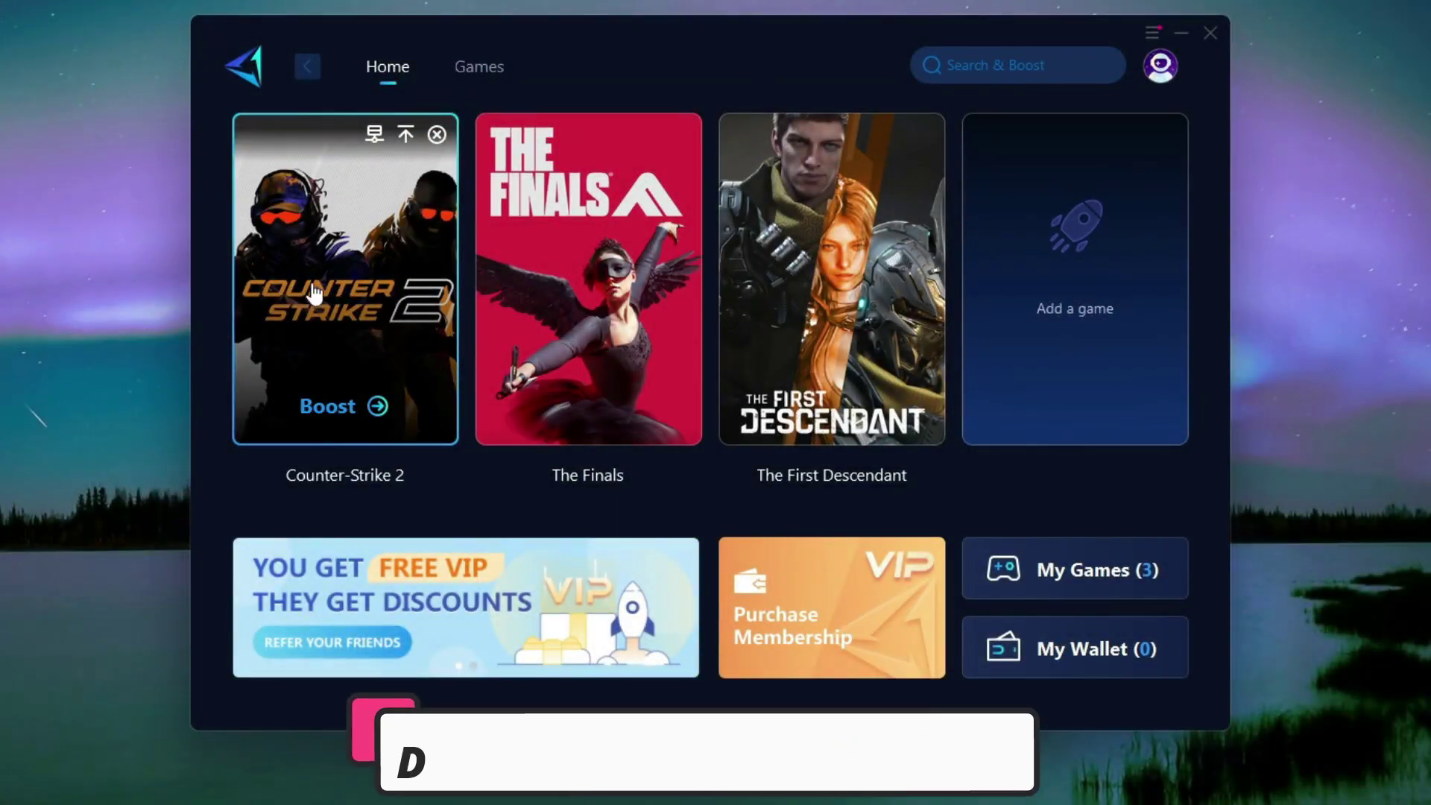
Step: Start boosting Counter-Strike 2 in GearUP Booster and browse its games library
{"action": "left_click", "coordinate": [331, 405]}
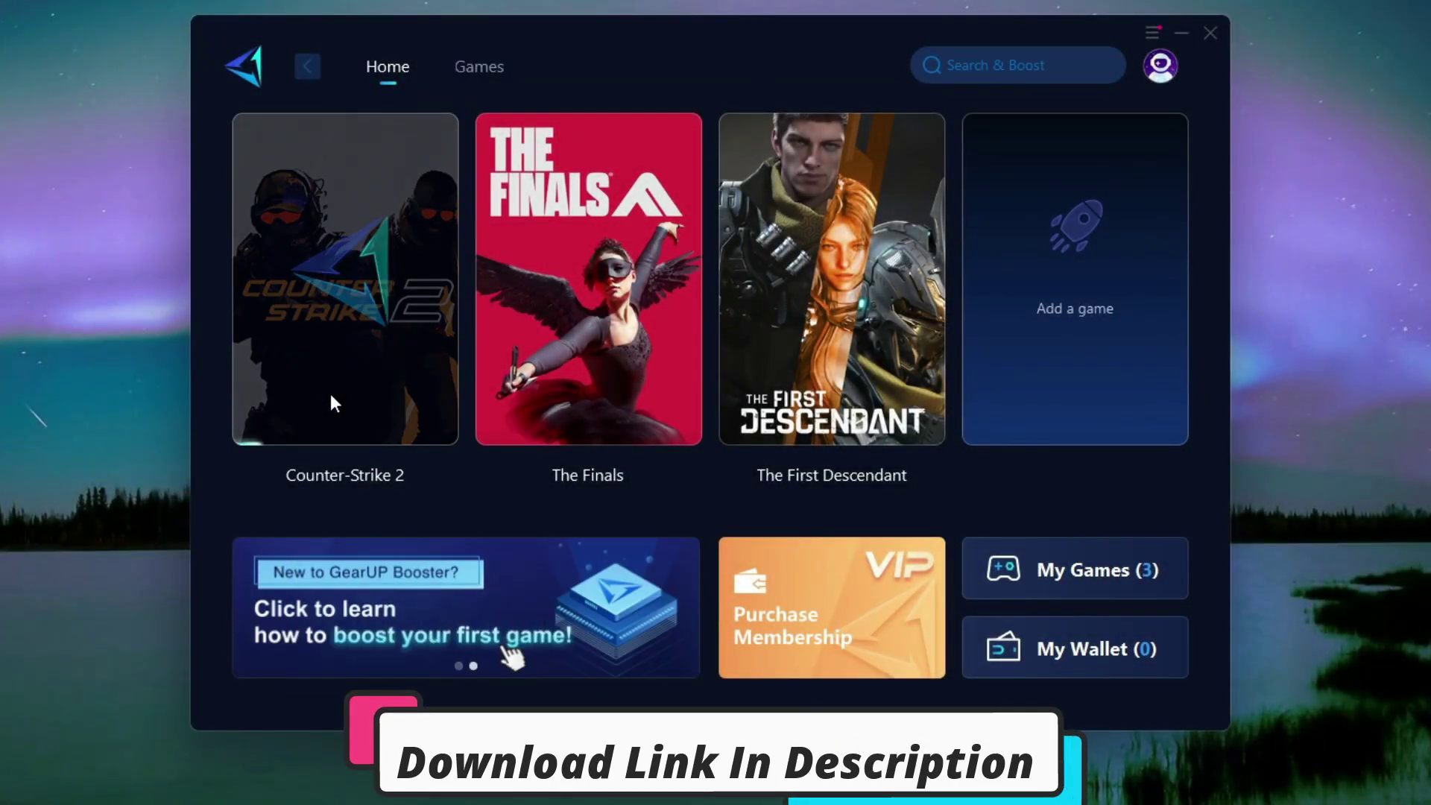
{"action": "left_click", "coordinate": [479, 67]}
{"action": "scroll", "coordinate": [522, 335], "scroll_direction": "down", "scroll_amount": 3}
{"action": "scroll", "coordinate": [543, 355], "scroll_direction": "down", "scroll_amount": 5}
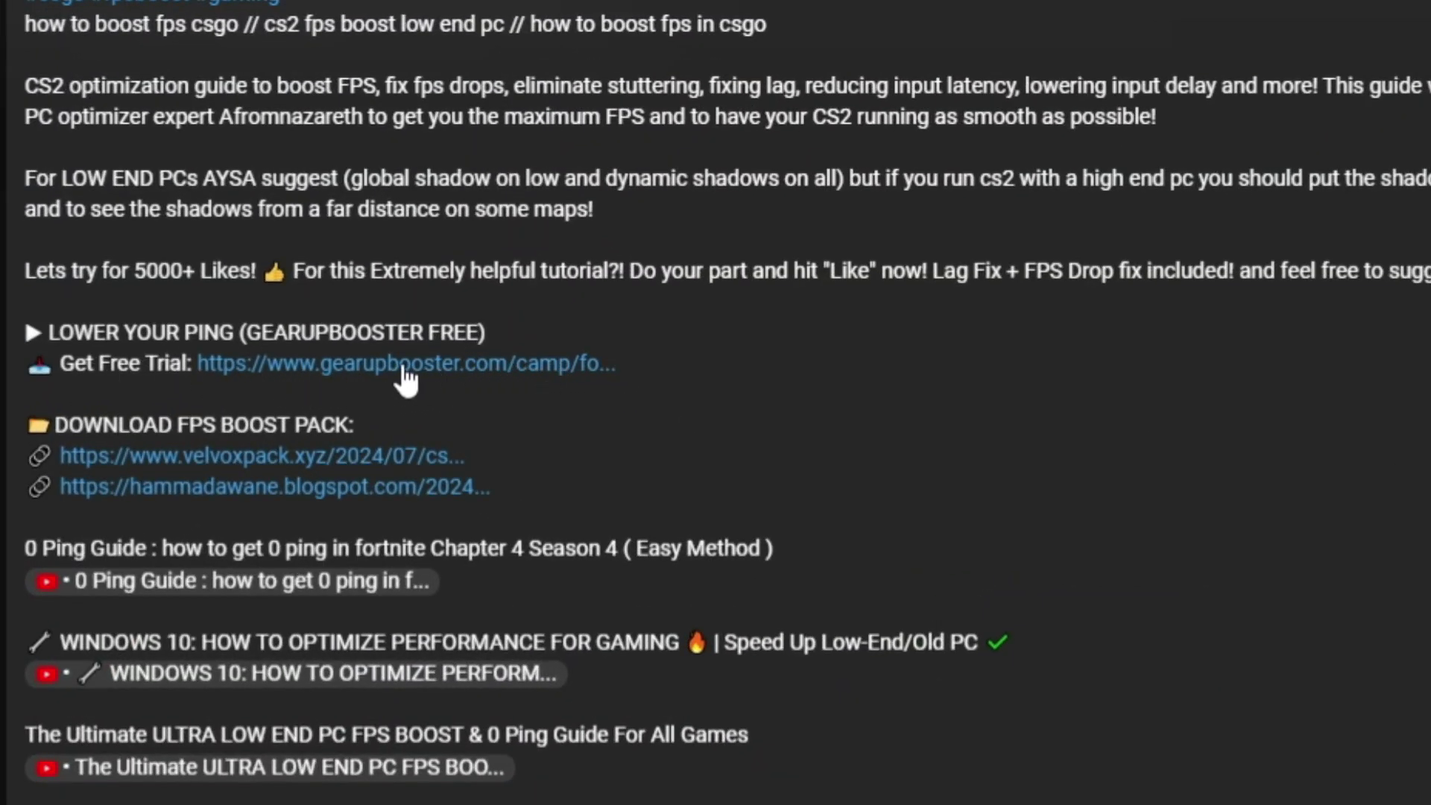
Step: Open the GearUP Booster free trial link in the video description
{"action": "left_click", "coordinate": [262, 368]}
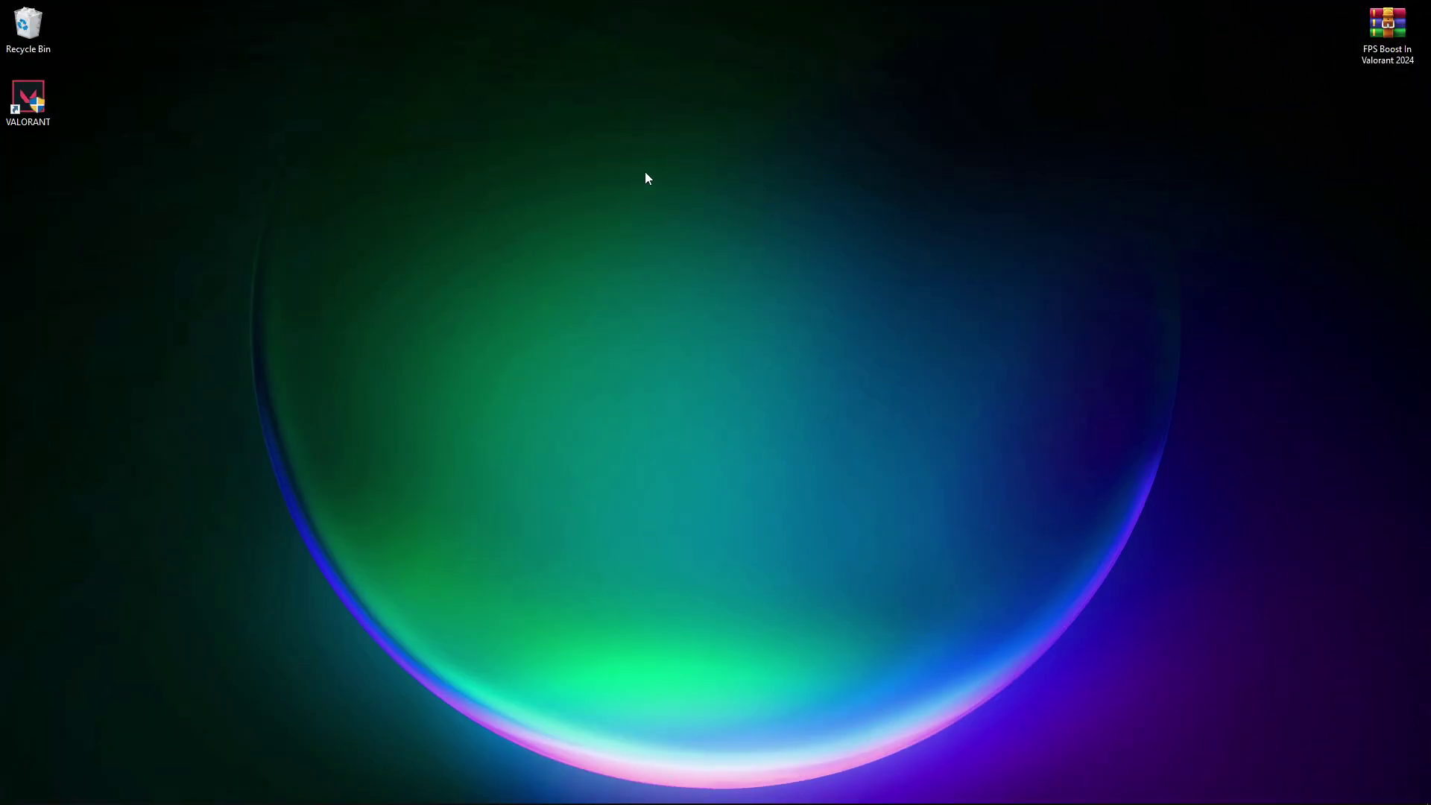
Step: Open the file location of the desktop VALORANT shortcut and navigate to Riot Games > VALORANT > live
{"action": "right_click", "coordinate": [43, 113]}
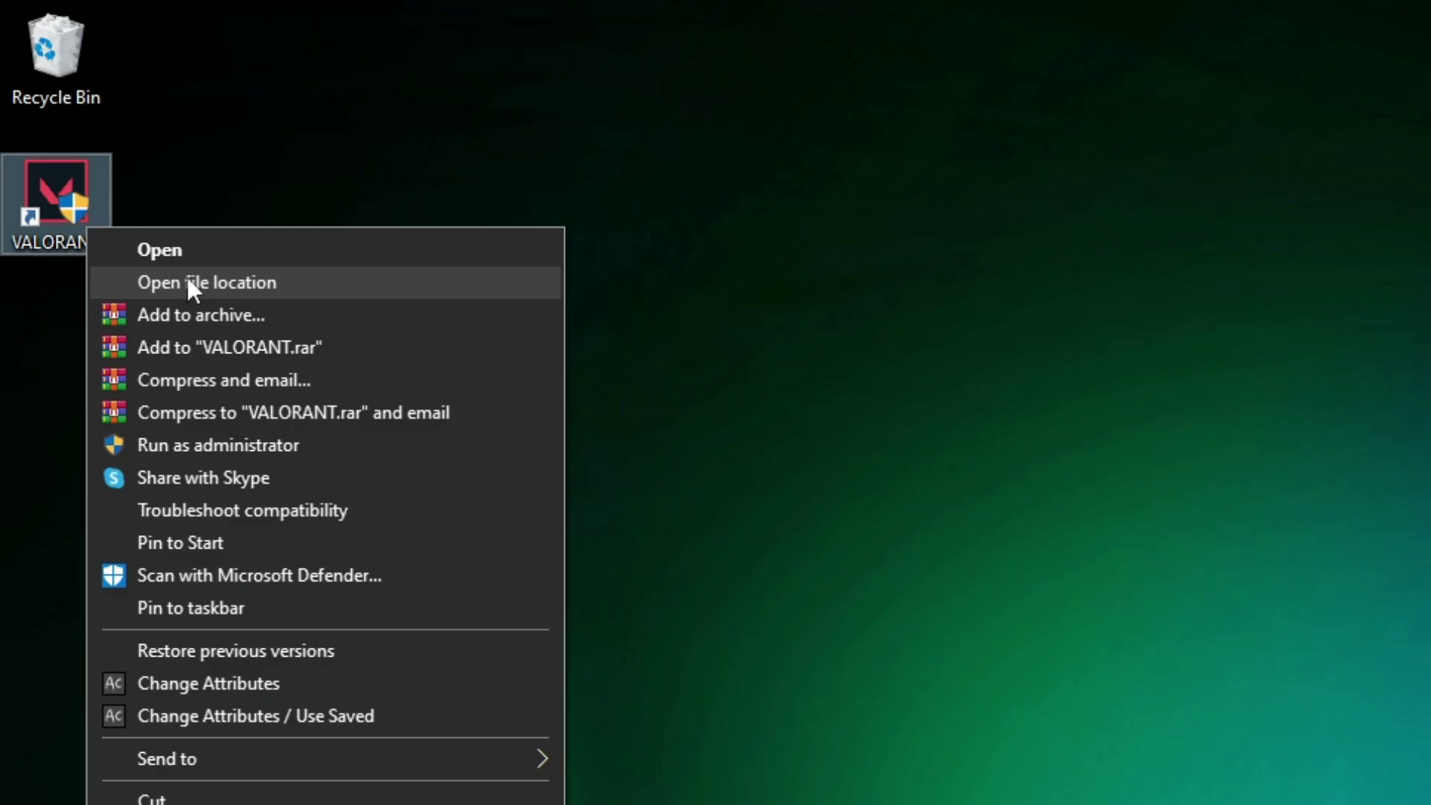
{"action": "left_click", "coordinate": [190, 282]}
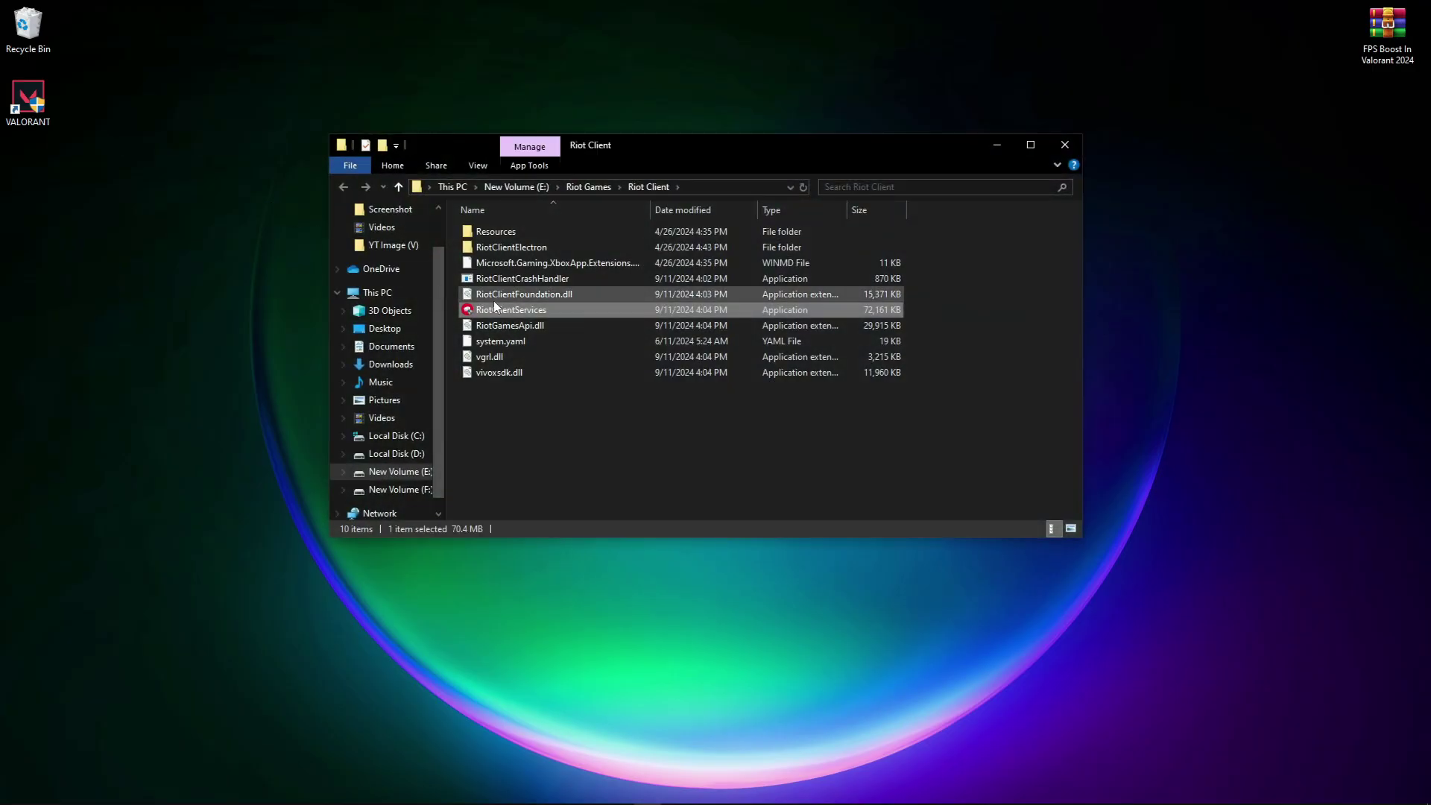
{"action": "left_click", "coordinate": [578, 187]}
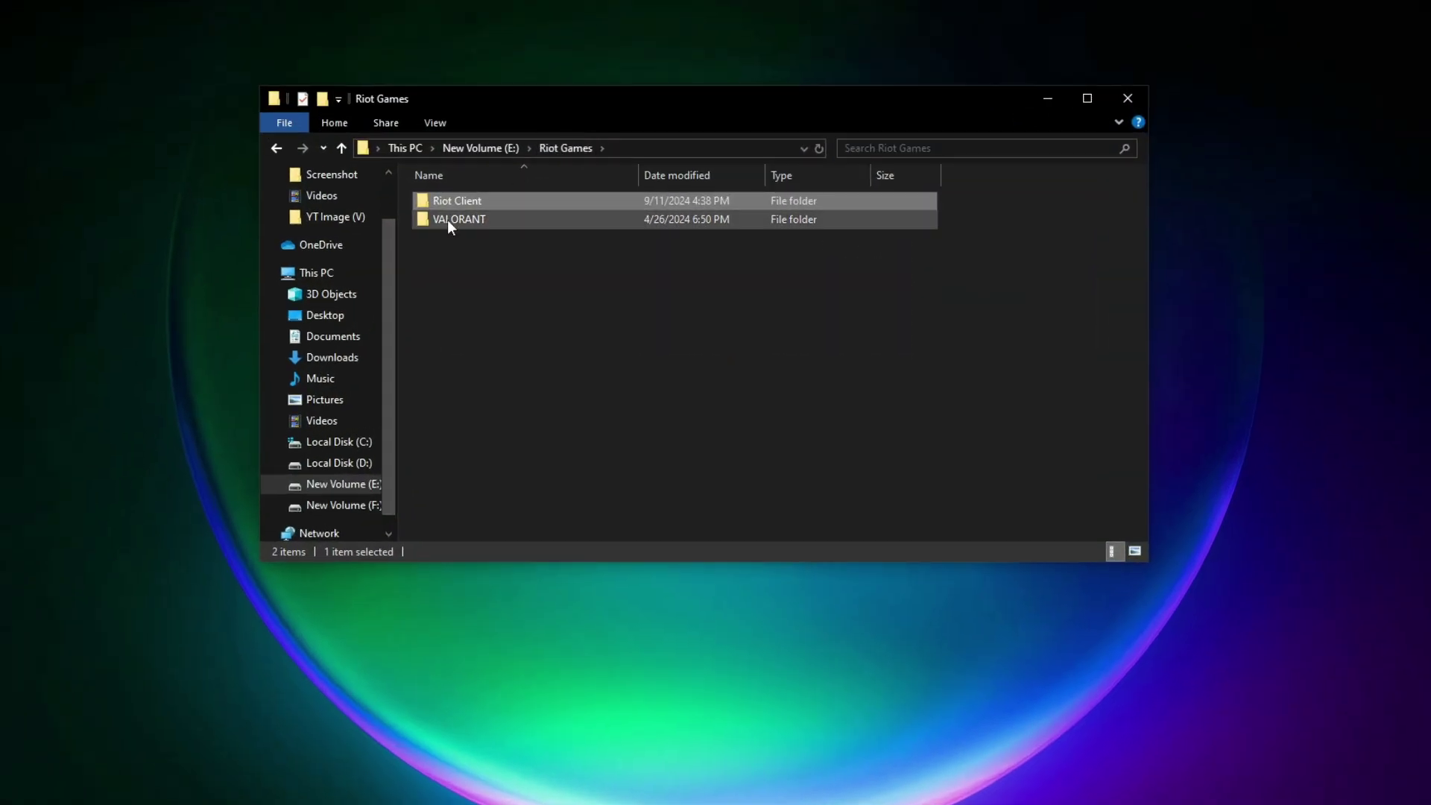
{"action": "right_click", "coordinate": [489, 248]}
{"action": "left_click", "coordinate": [485, 233]}
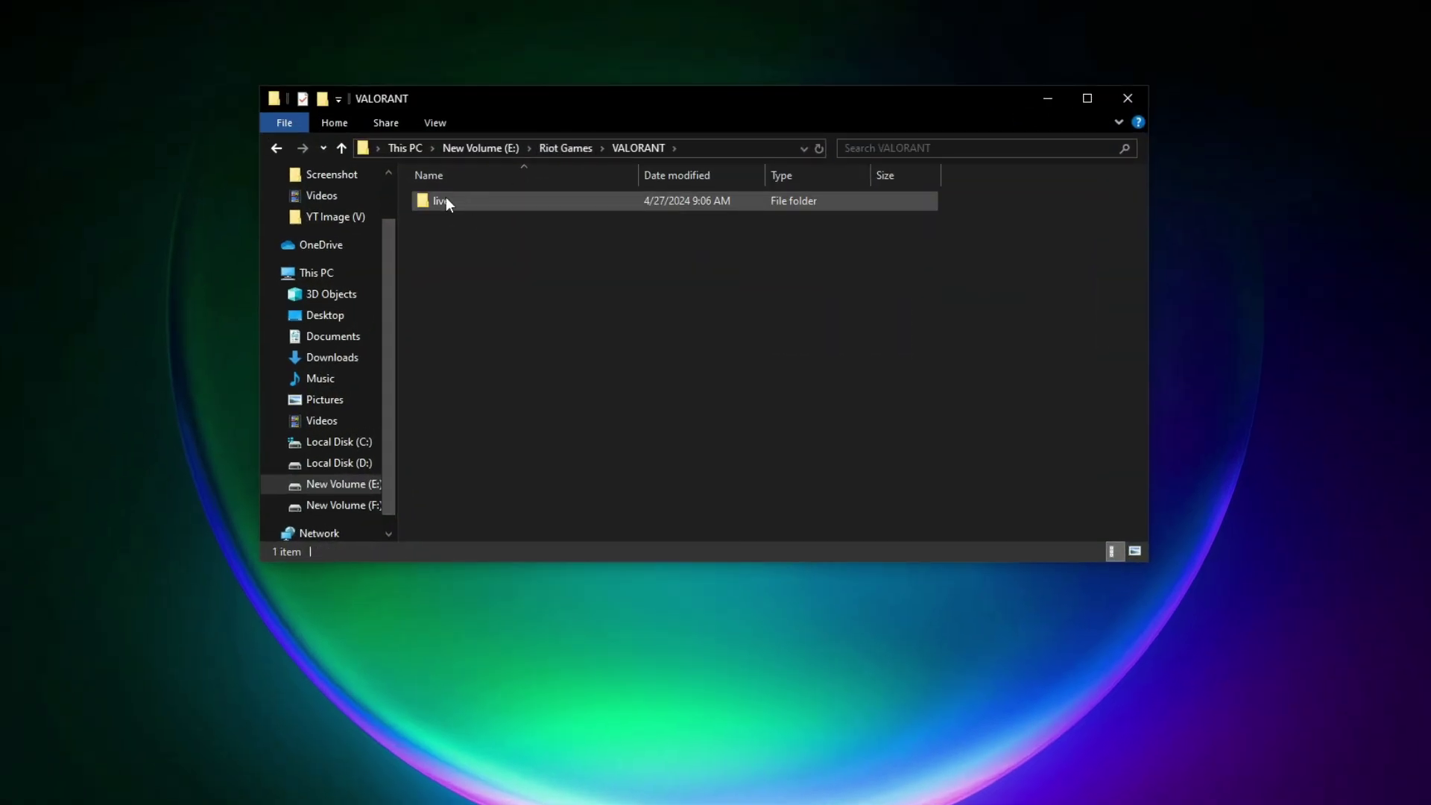
{"action": "left_click", "coordinate": [445, 198]}
{"action": "right_click", "coordinate": [444, 201]}
{"action": "left_click", "coordinate": [466, 214]}
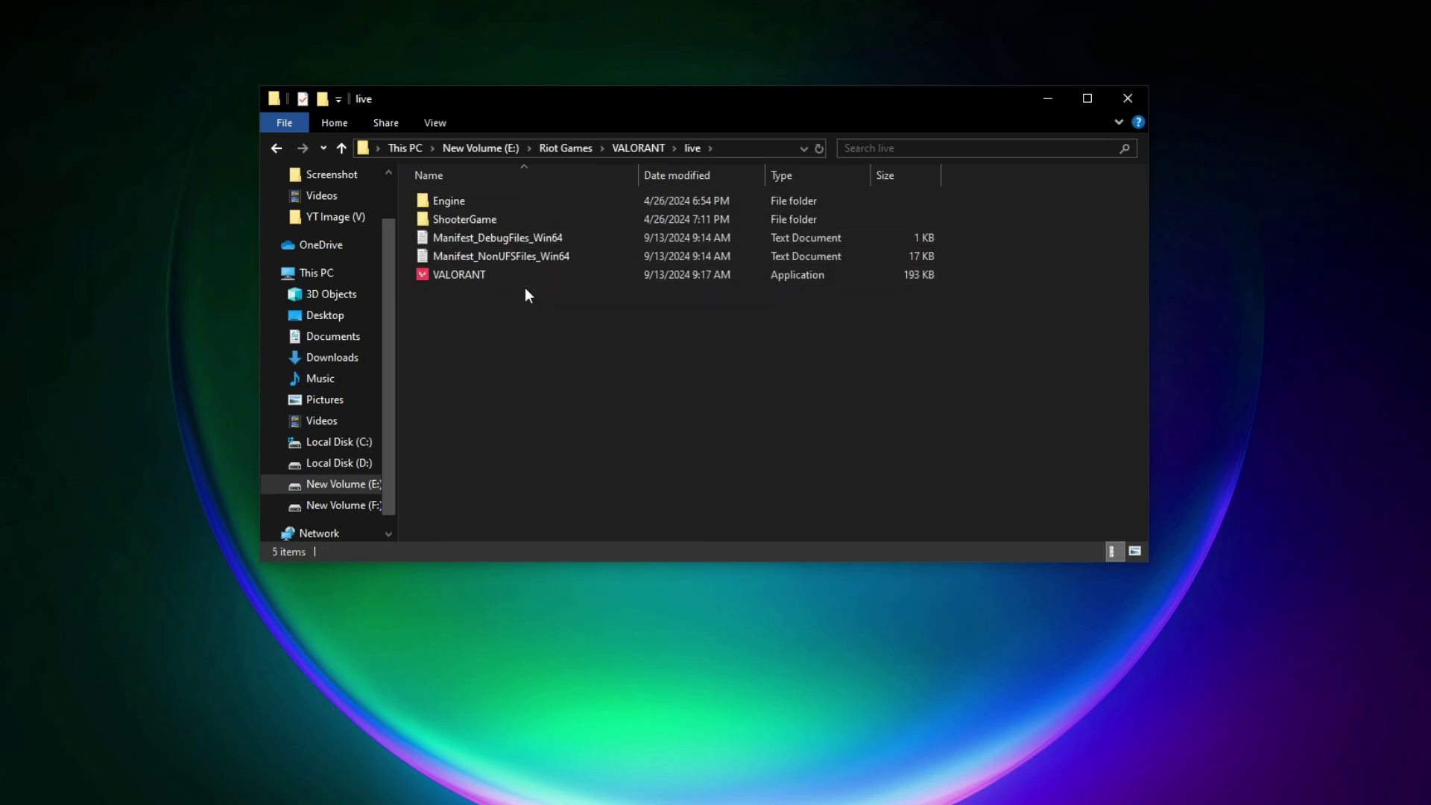
Step: Open the compatibility properties of the VALORANT application in the live folder and disable full-screen optimisations
{"action": "left_click", "coordinate": [425, 276]}
{"action": "right_click", "coordinate": [440, 274]}
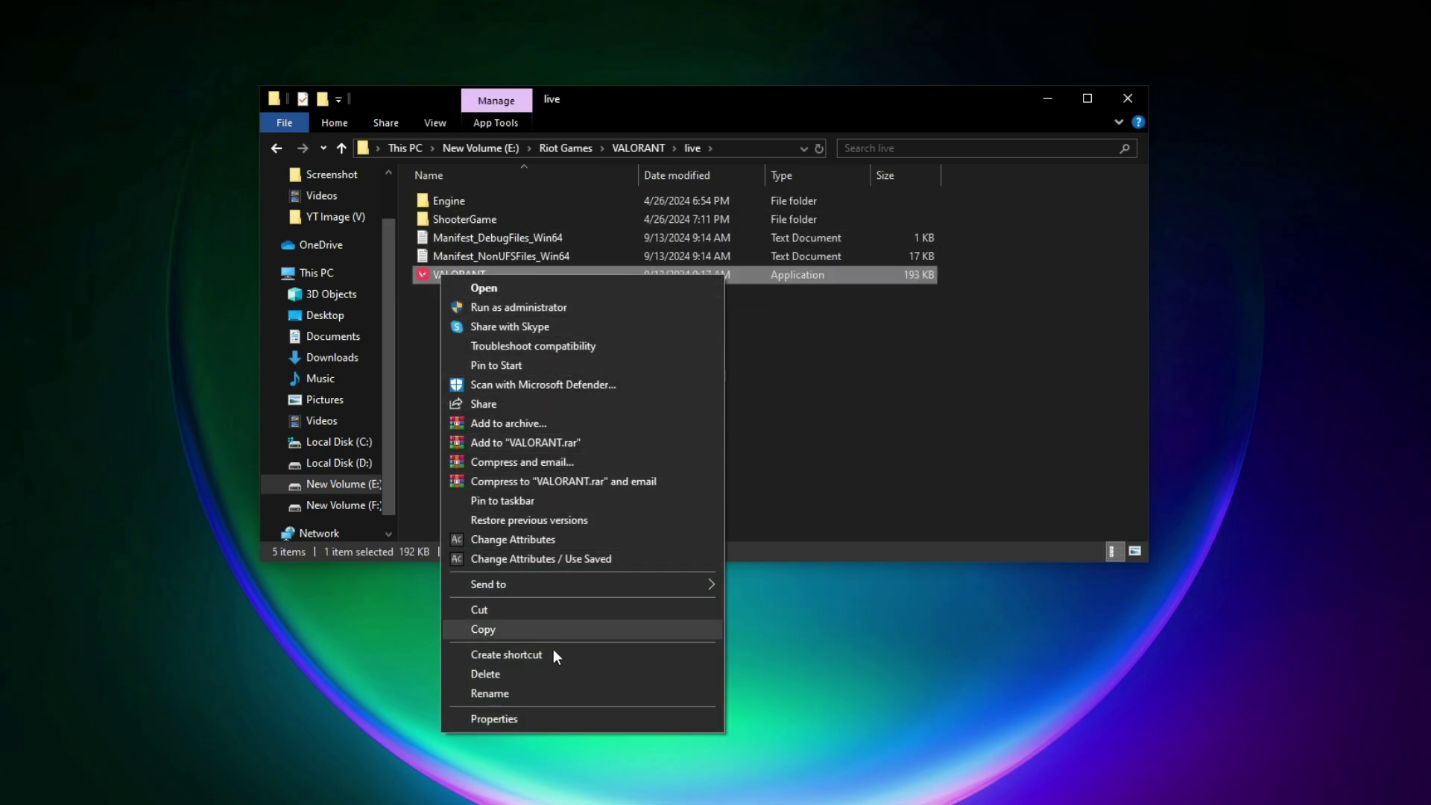
{"action": "left_click", "coordinate": [490, 722]}
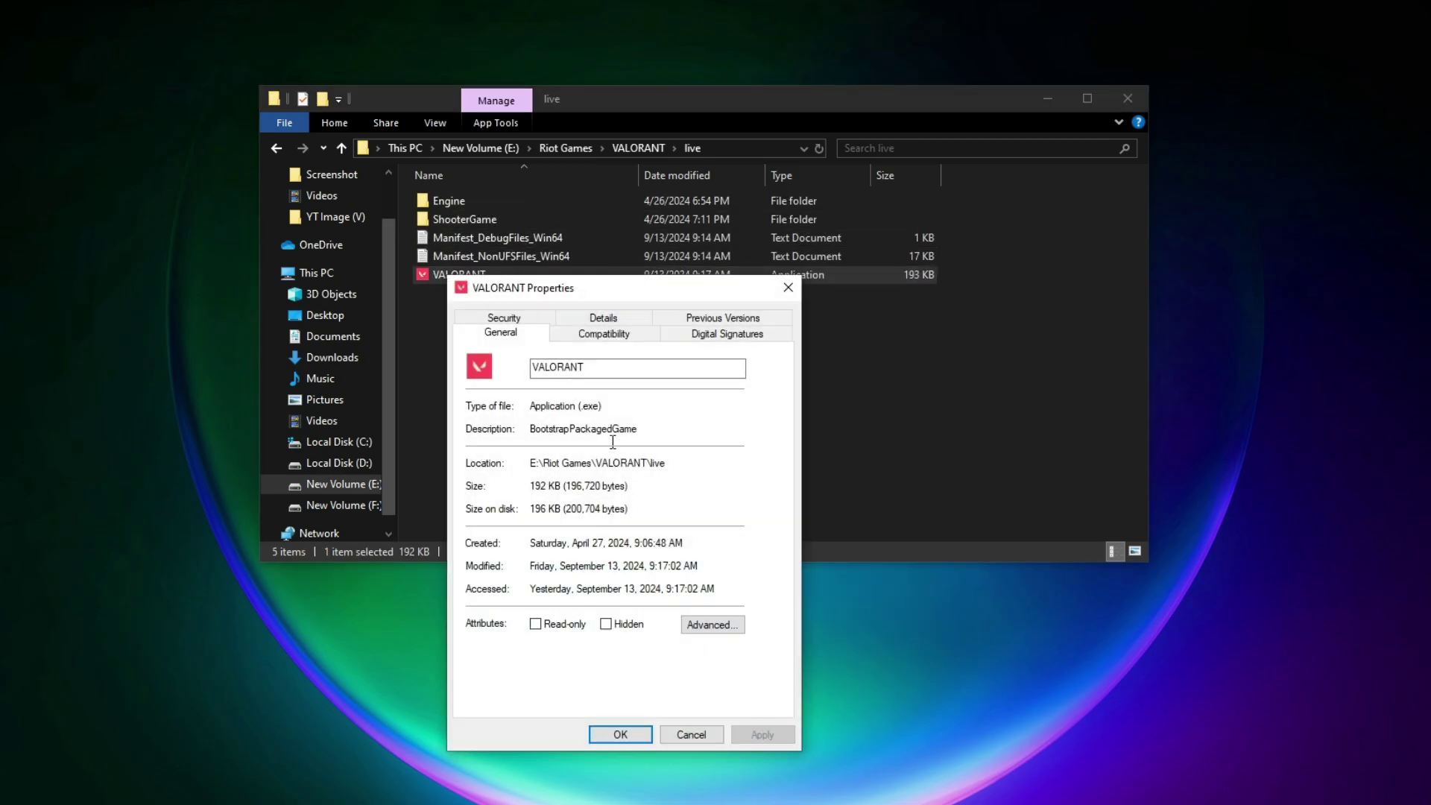
{"action": "left_click", "coordinate": [606, 327]}
{"action": "left_click_drag", "start_coordinate": [622, 290], "coordinate": [687, 186]}
{"action": "left_click", "coordinate": [625, 475]}
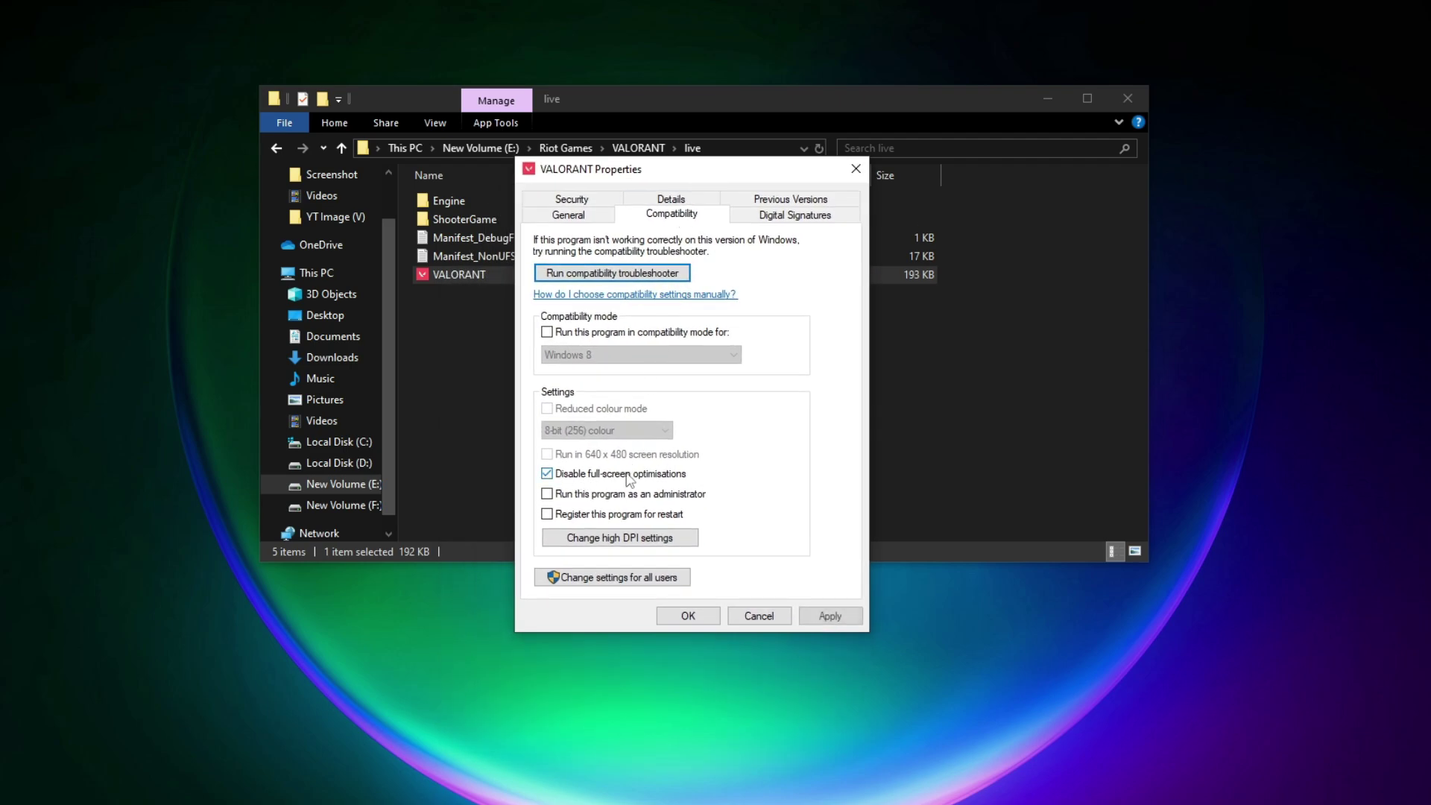
Step: Override VALORANT's high DPI scaling behaviour with scaling performed by Application, and apply the properties
{"action": "left_click", "coordinate": [581, 537]}
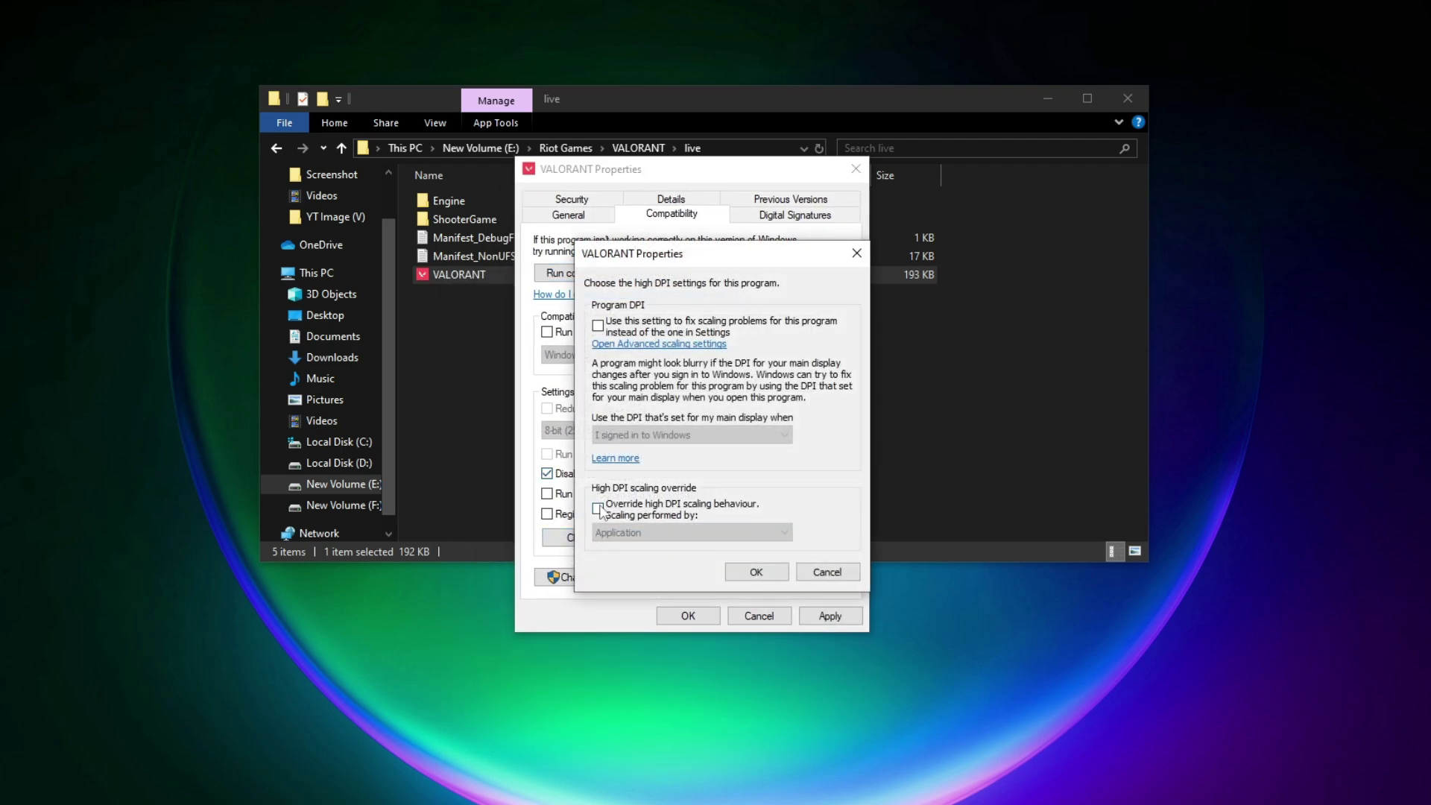
{"action": "left_click", "coordinate": [599, 508]}
{"action": "left_click", "coordinate": [654, 534]}
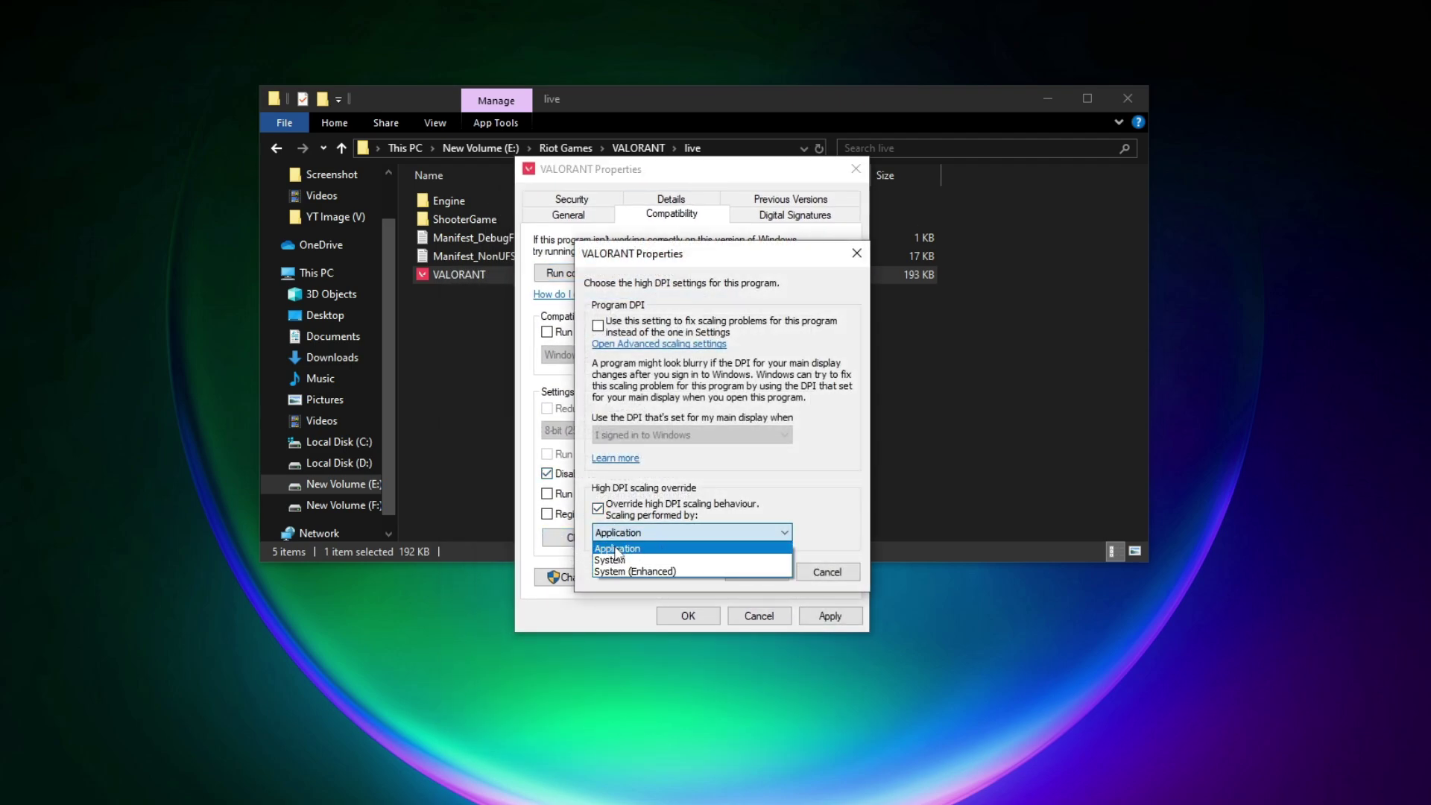
{"action": "left_click", "coordinate": [617, 549]}
{"action": "left_click", "coordinate": [755, 573]}
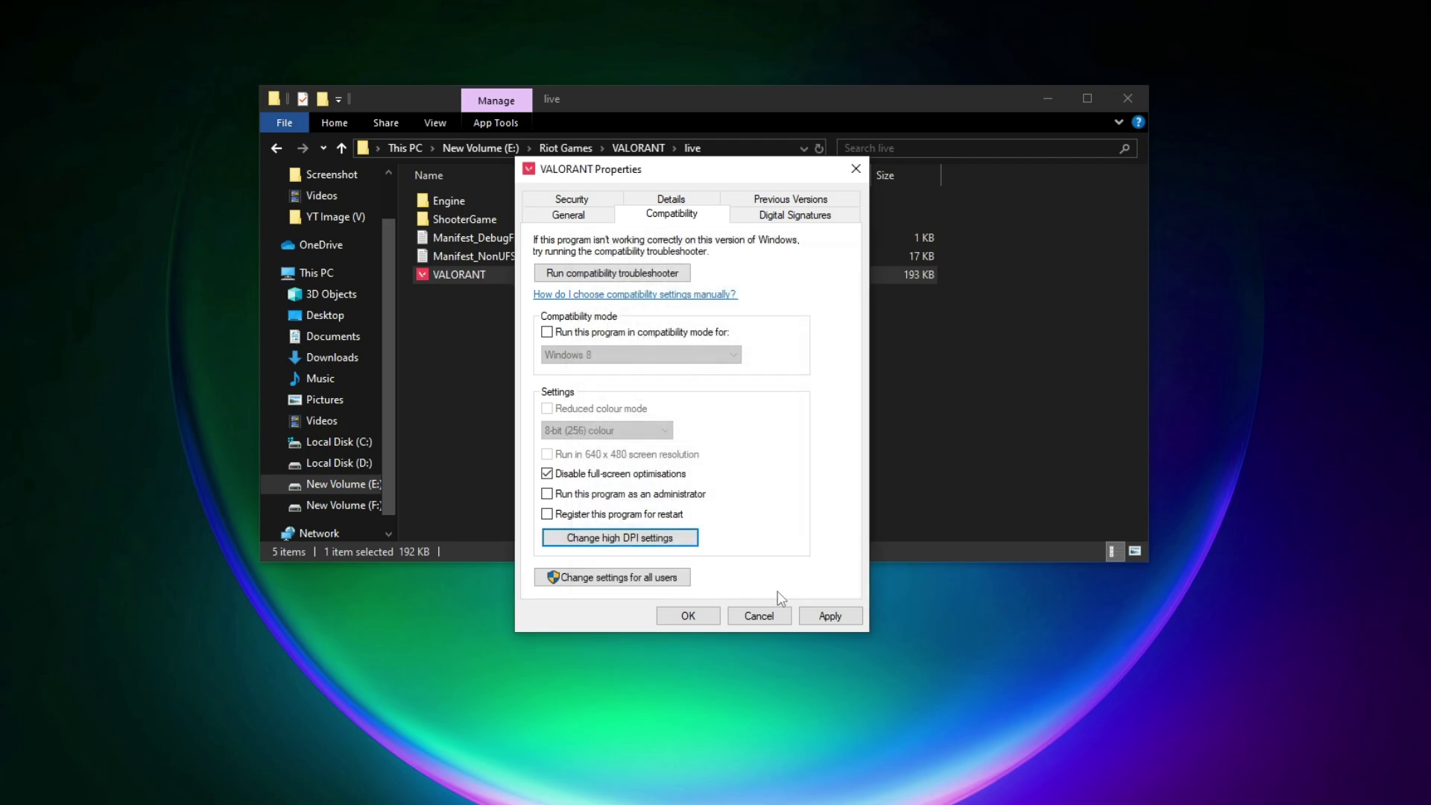
{"action": "left_click", "coordinate": [828, 617]}
{"action": "left_click", "coordinate": [687, 615]}
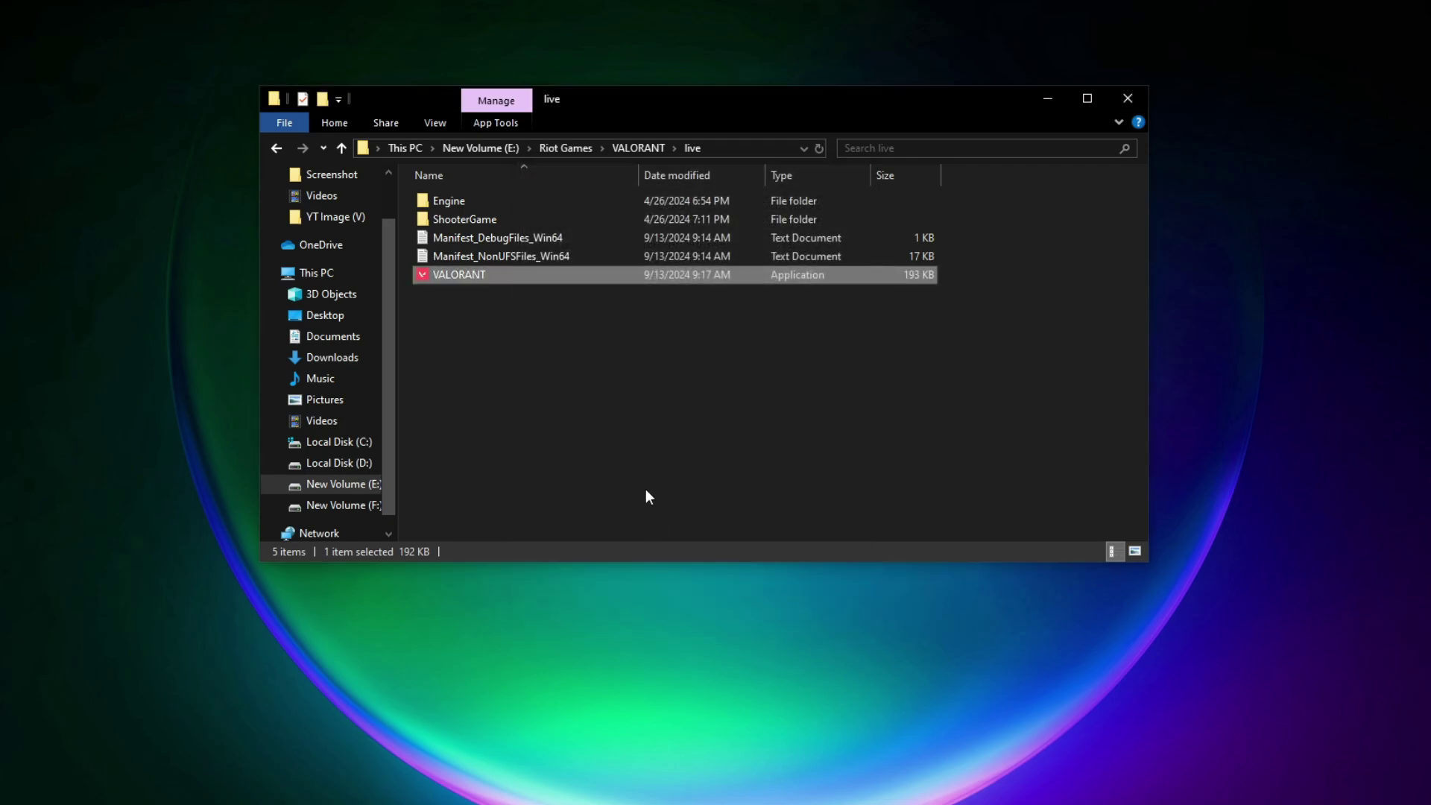
Step: Navigate from the live folder to ShooterGame > Binaries > Win64
{"action": "double_click", "coordinate": [472, 218]}
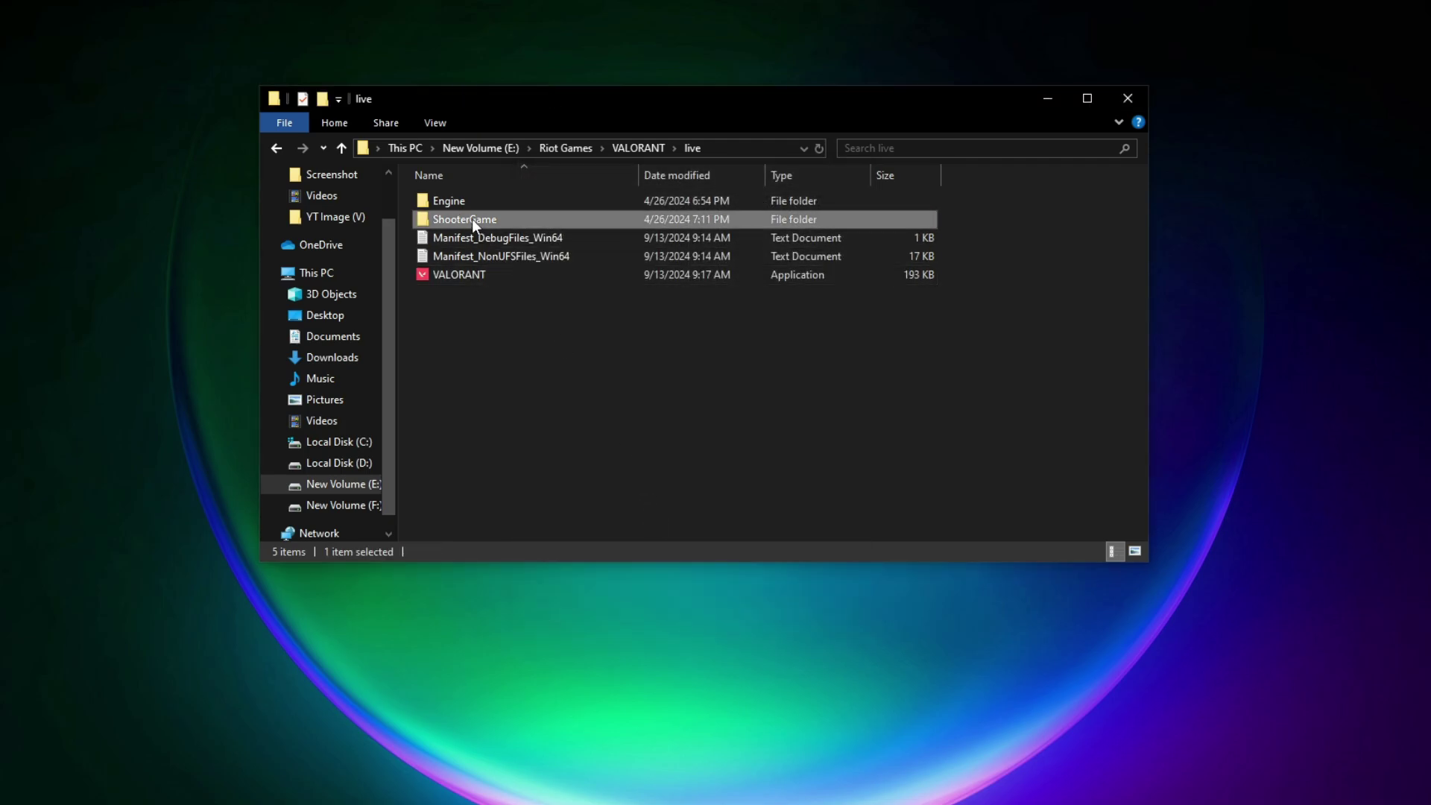
{"action": "double_click", "coordinate": [467, 203]}
{"action": "double_click", "coordinate": [459, 204]}
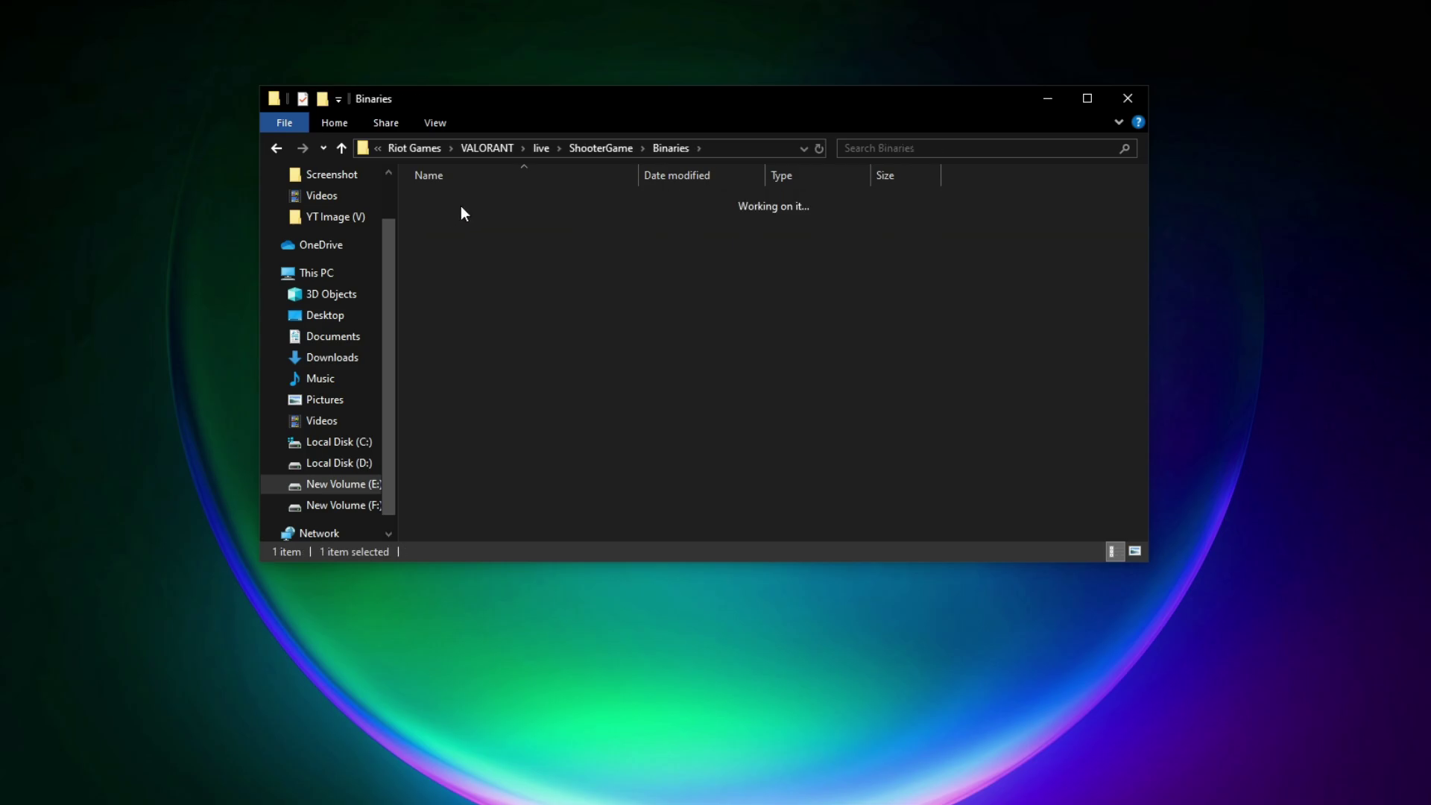
Step: Open the compatibility properties of VALORANT-Win64-Shipping and disable full-screen optimisations
{"action": "left_click_drag", "start_coordinate": [1139, 252], "coordinate": [1139, 504]}
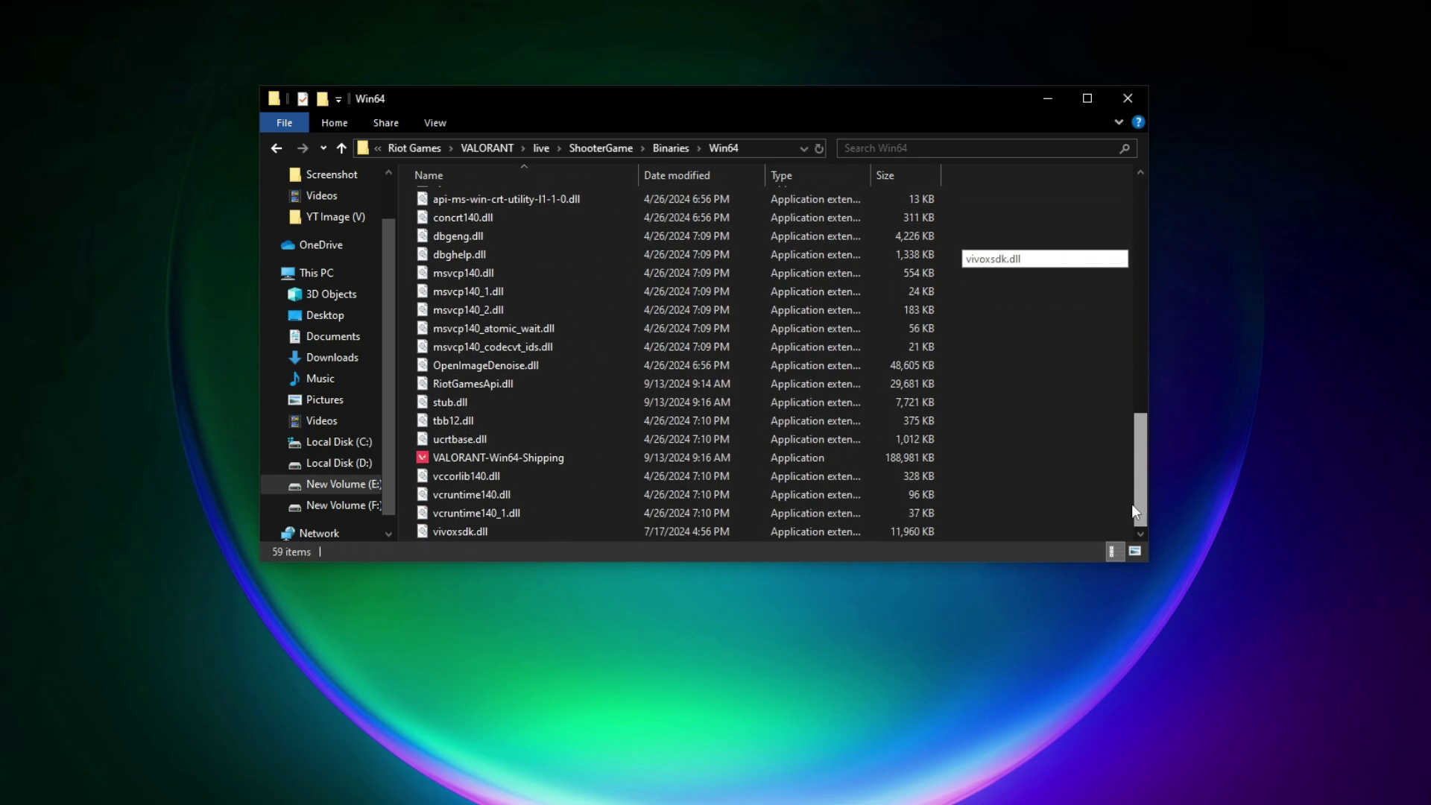
{"action": "right_click", "coordinate": [488, 454]}
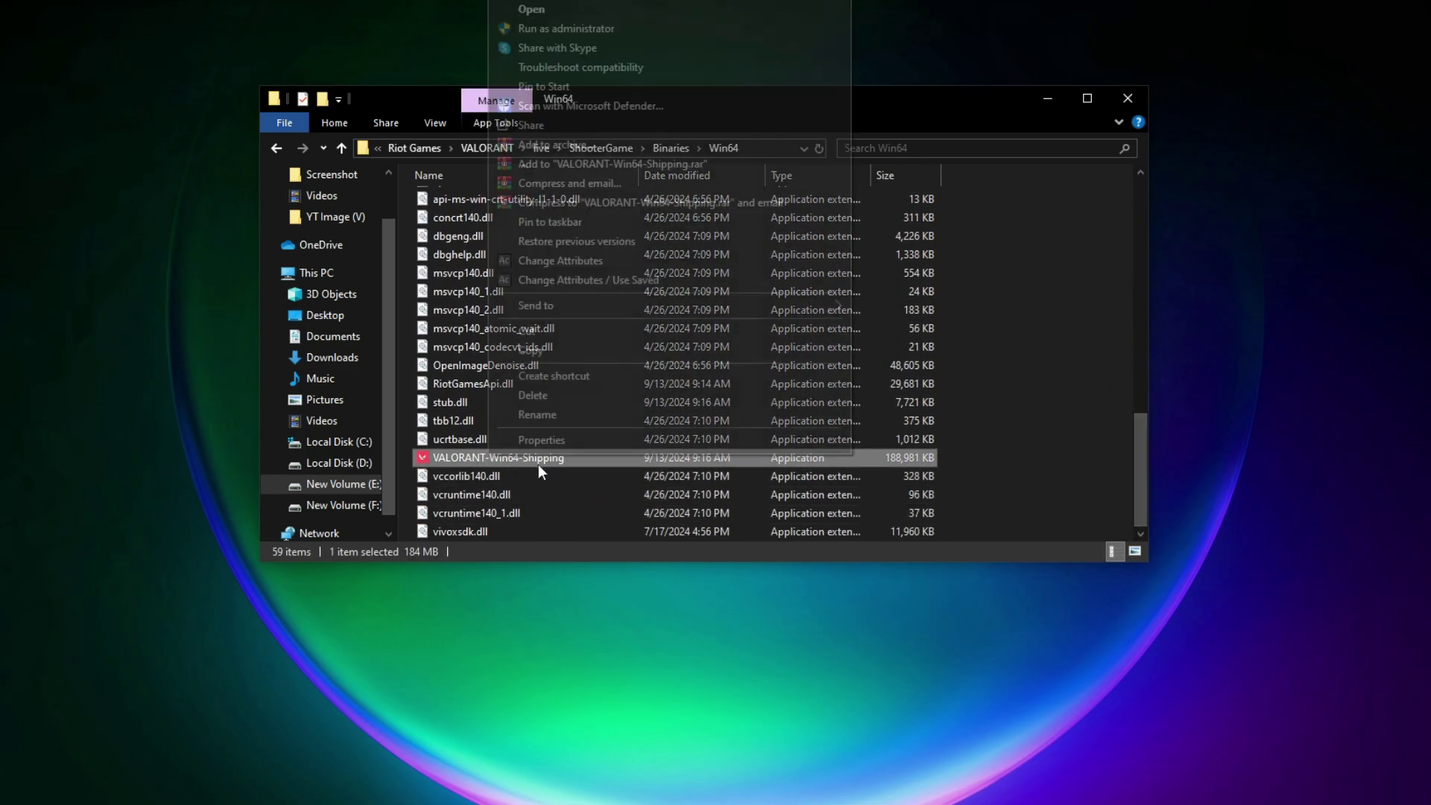
{"action": "left_click", "coordinate": [562, 441]}
{"action": "left_click_drag", "start_coordinate": [619, 406], "coordinate": [623, 224]}
{"action": "left_click", "coordinate": [662, 270]}
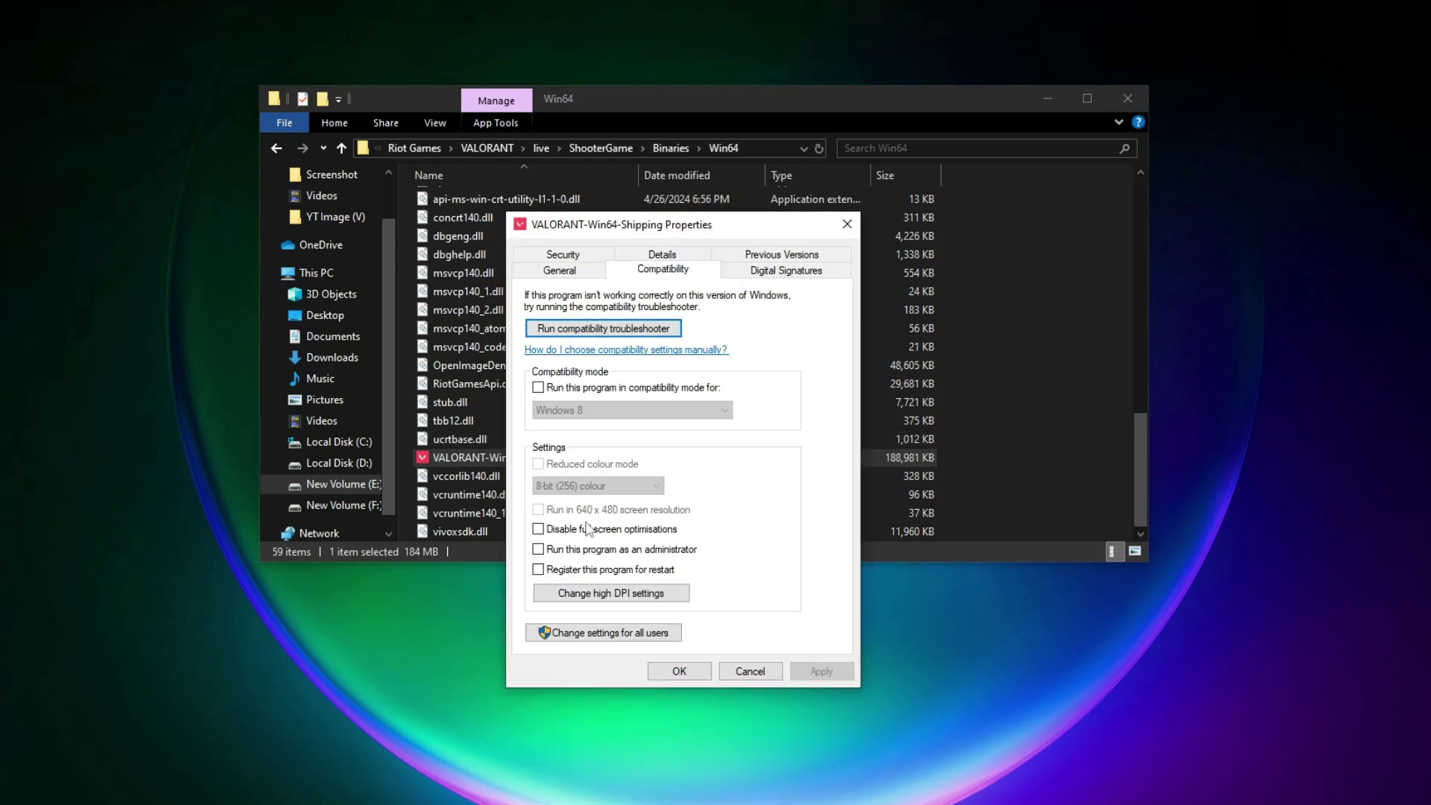
Step: Override high DPI scaling for VALORANT-Win64-Shipping with scaling performed by Application, and apply the properties
{"action": "left_click", "coordinate": [595, 594]}
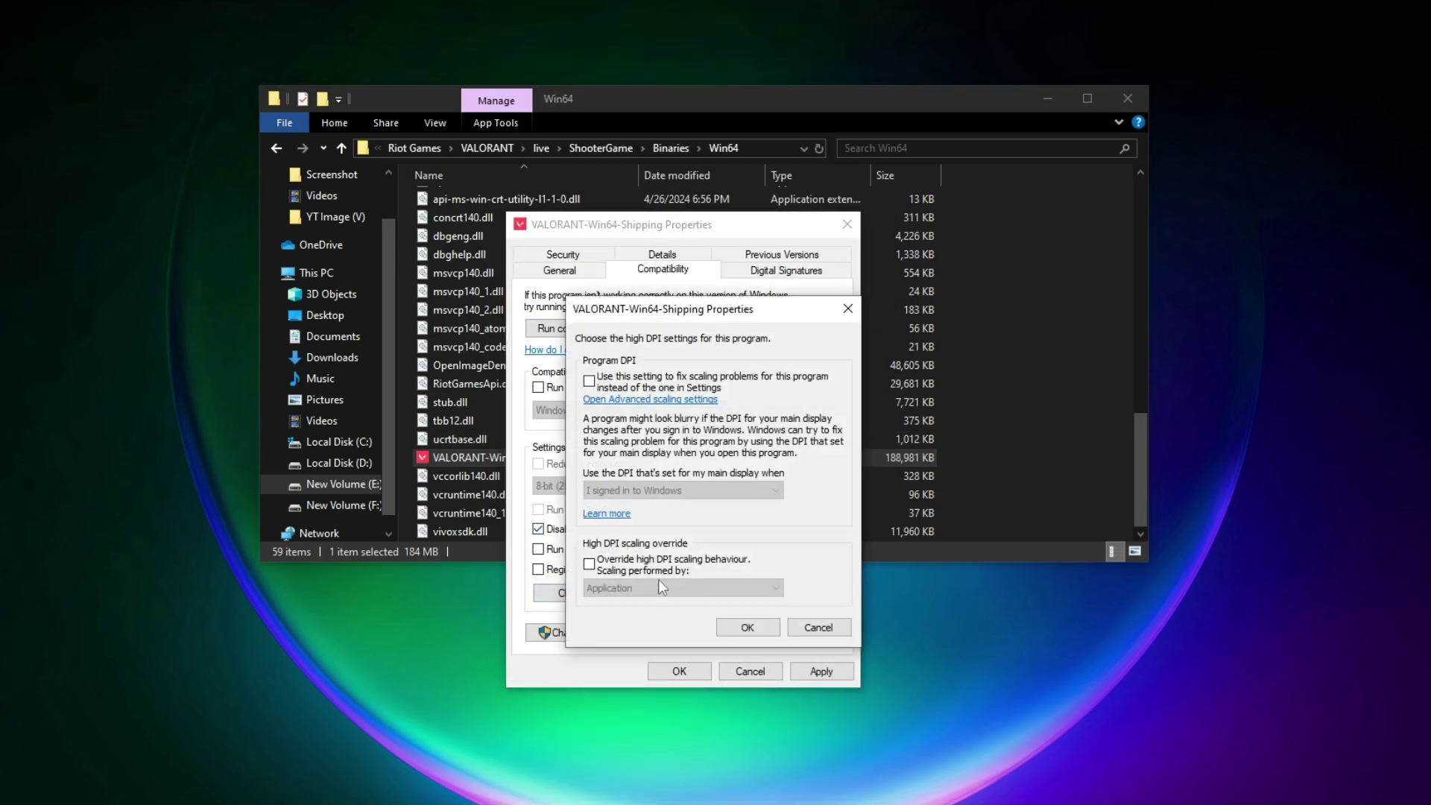
{"action": "left_click", "coordinate": [619, 587]}
{"action": "left_click", "coordinate": [610, 608]}
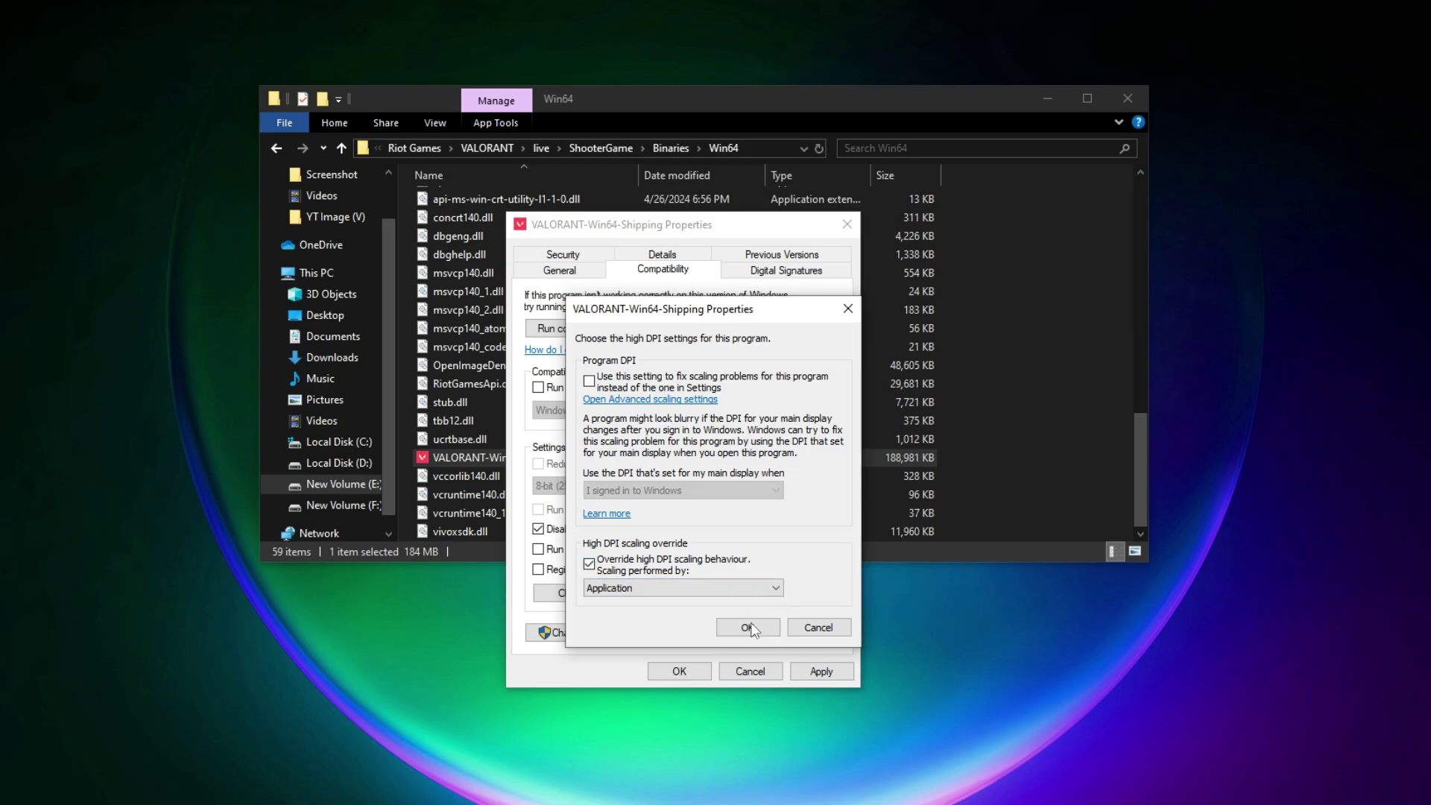
{"action": "left_click", "coordinate": [745, 628]}
{"action": "left_click", "coordinate": [818, 672]}
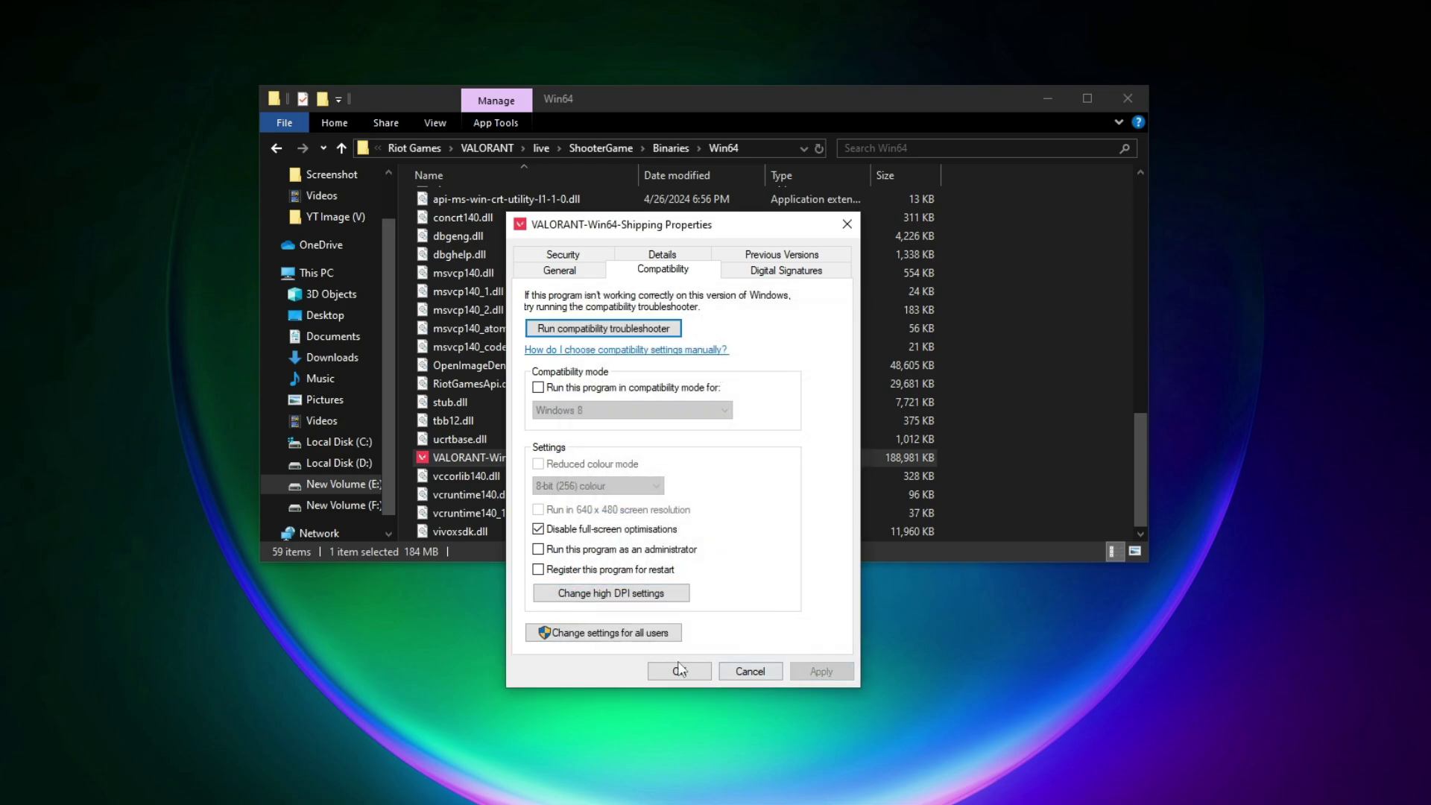
{"action": "left_click", "coordinate": [680, 671]}
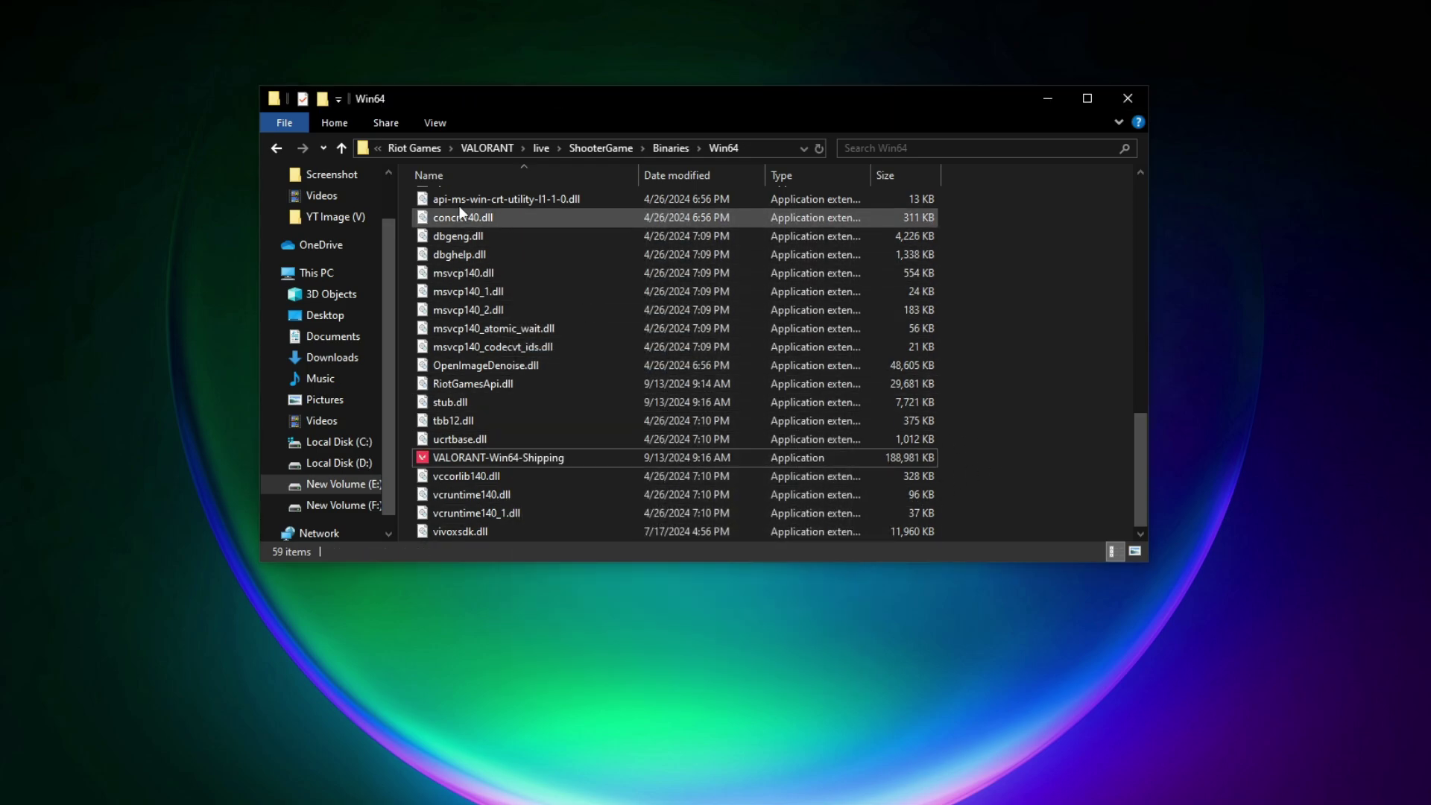
Step: Return to the VALORANT live folder, copy its path E:\Riot Games\VALORANT\live, and close the folder window
{"action": "left_click", "coordinate": [275, 148]}
{"action": "left_click", "coordinate": [275, 148]}
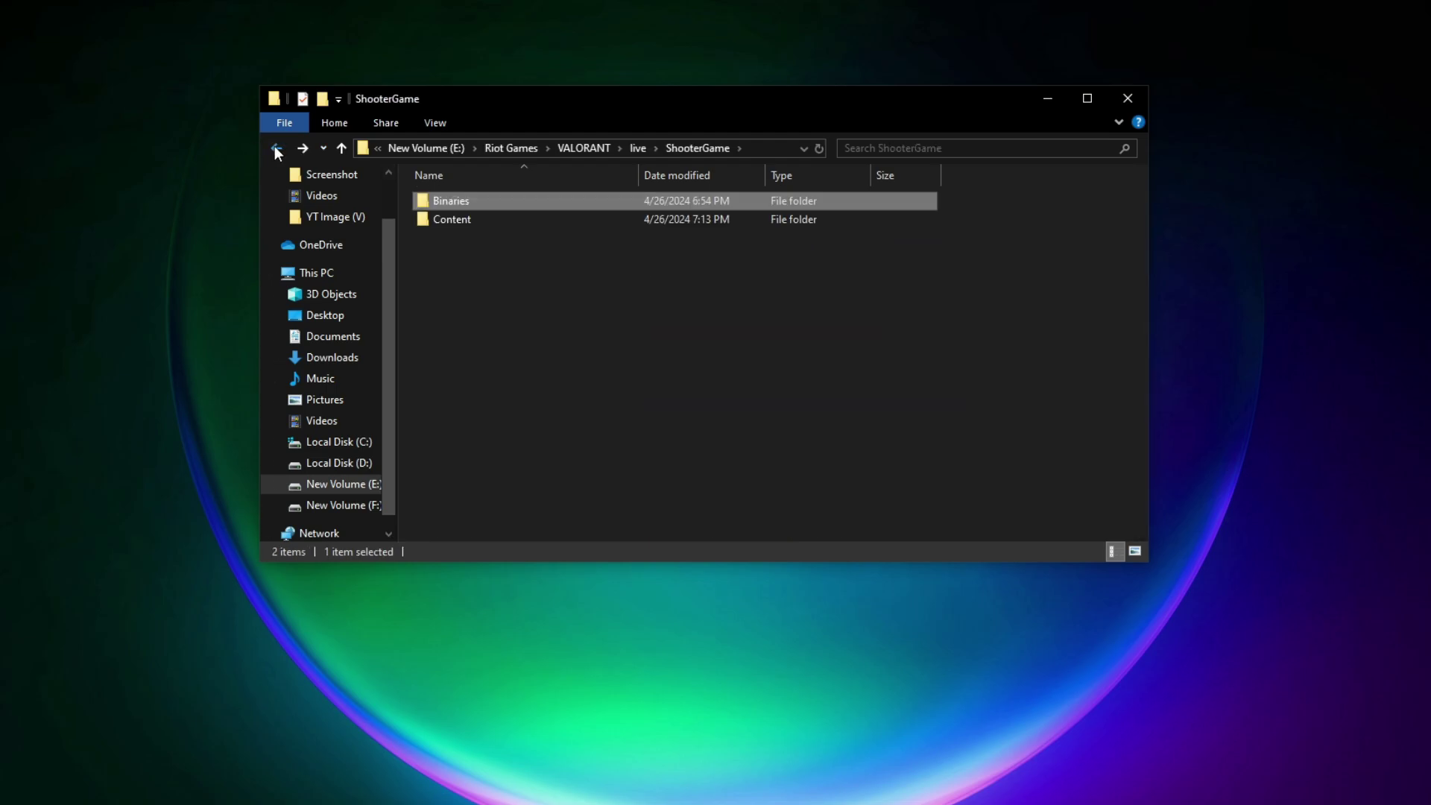
{"action": "left_click", "coordinate": [276, 147]}
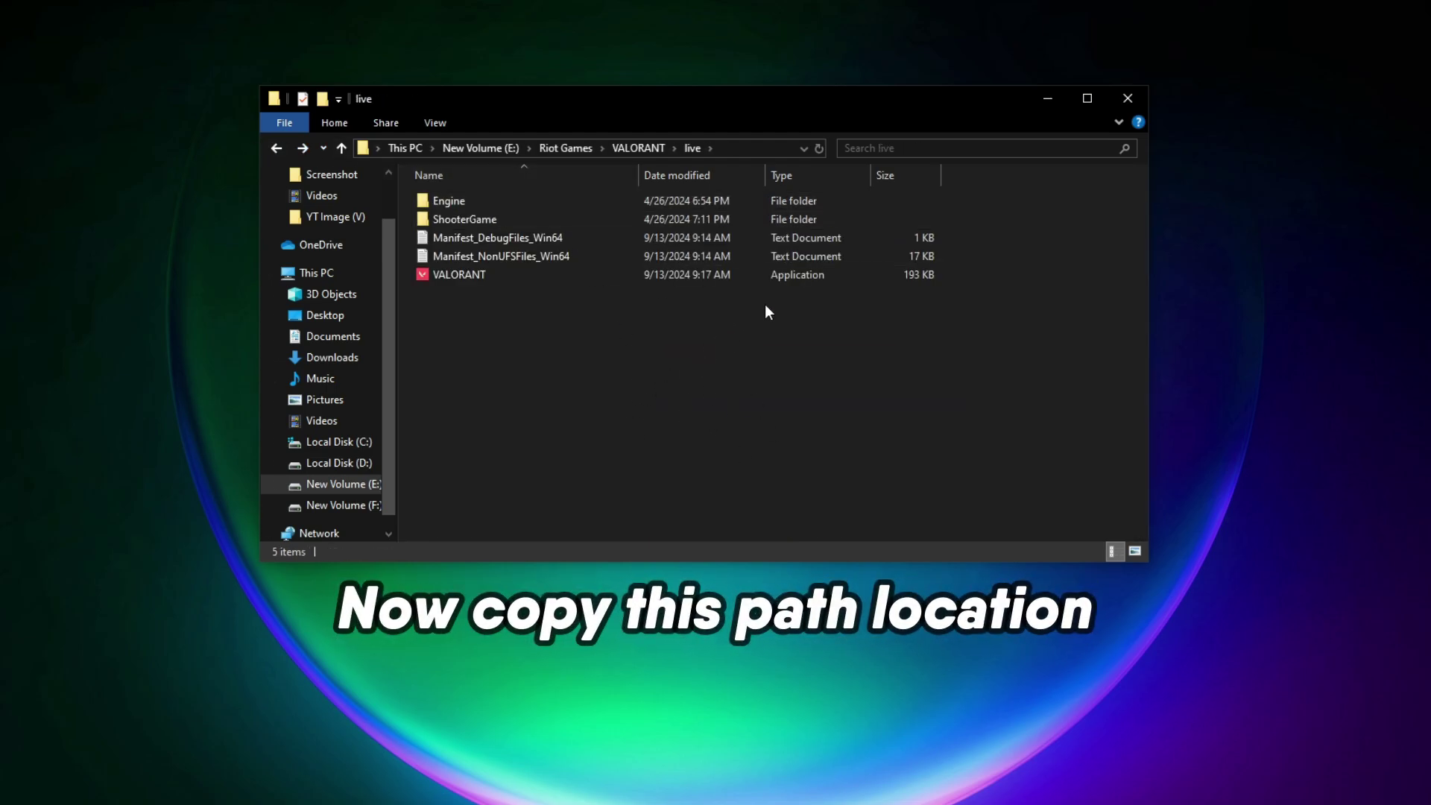
{"action": "left_click", "coordinate": [698, 148]}
{"action": "right_click", "coordinate": [698, 152]}
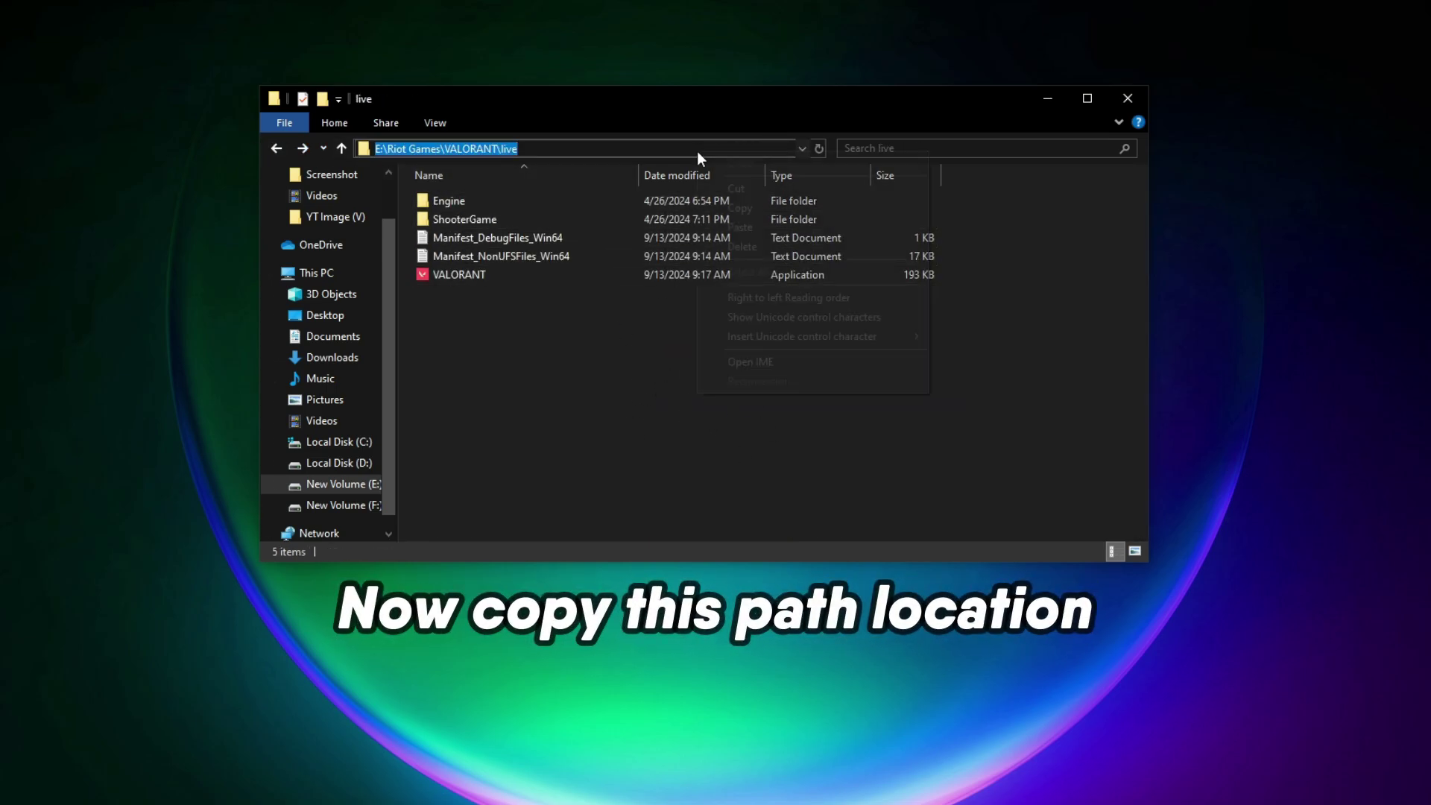
{"action": "left_click", "coordinate": [735, 208]}
{"action": "left_click", "coordinate": [545, 356]}
{"action": "left_click", "coordinate": [1123, 112]}
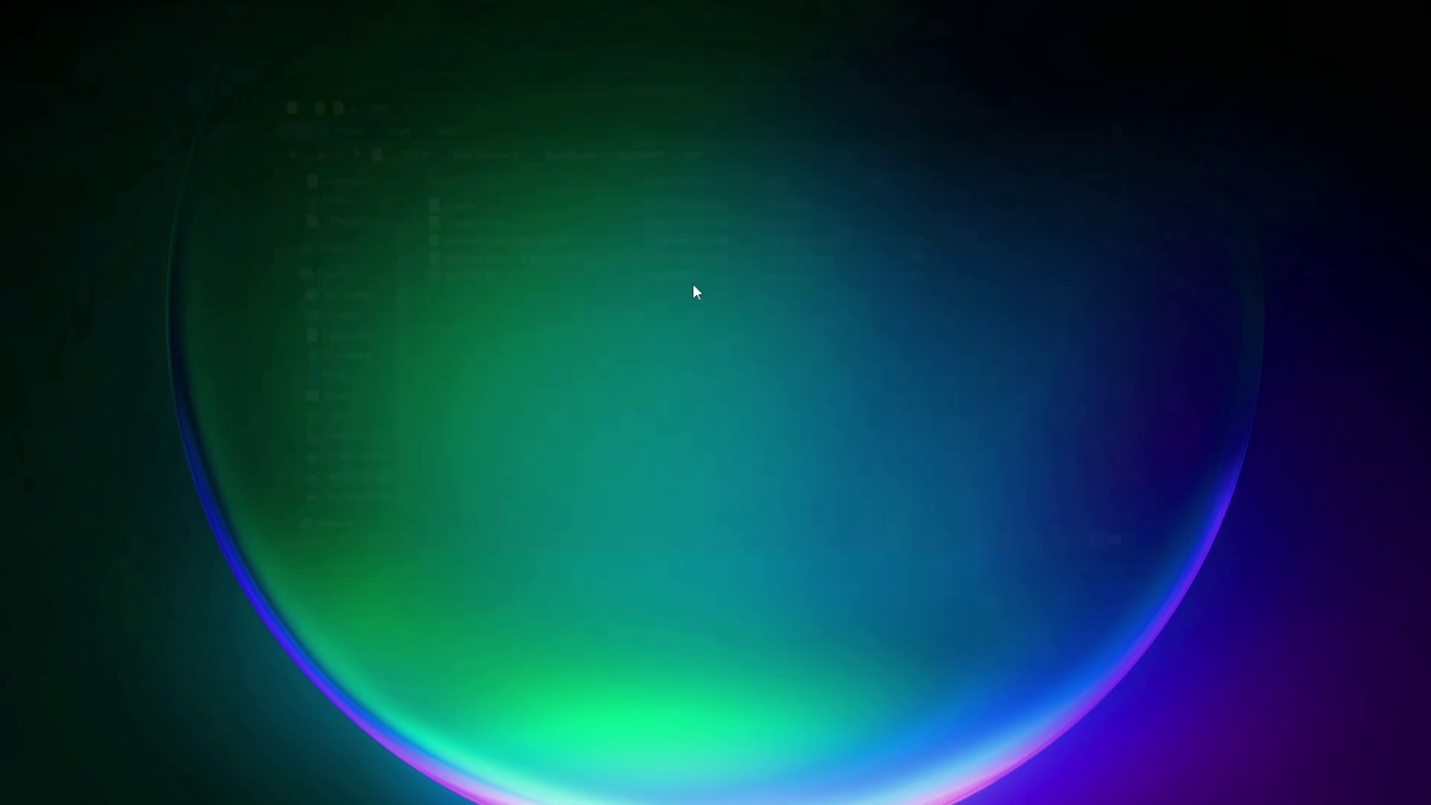
Step: Search Windows for the Graphics settings and open them
{"action": "left_click", "coordinate": [42, 794]}
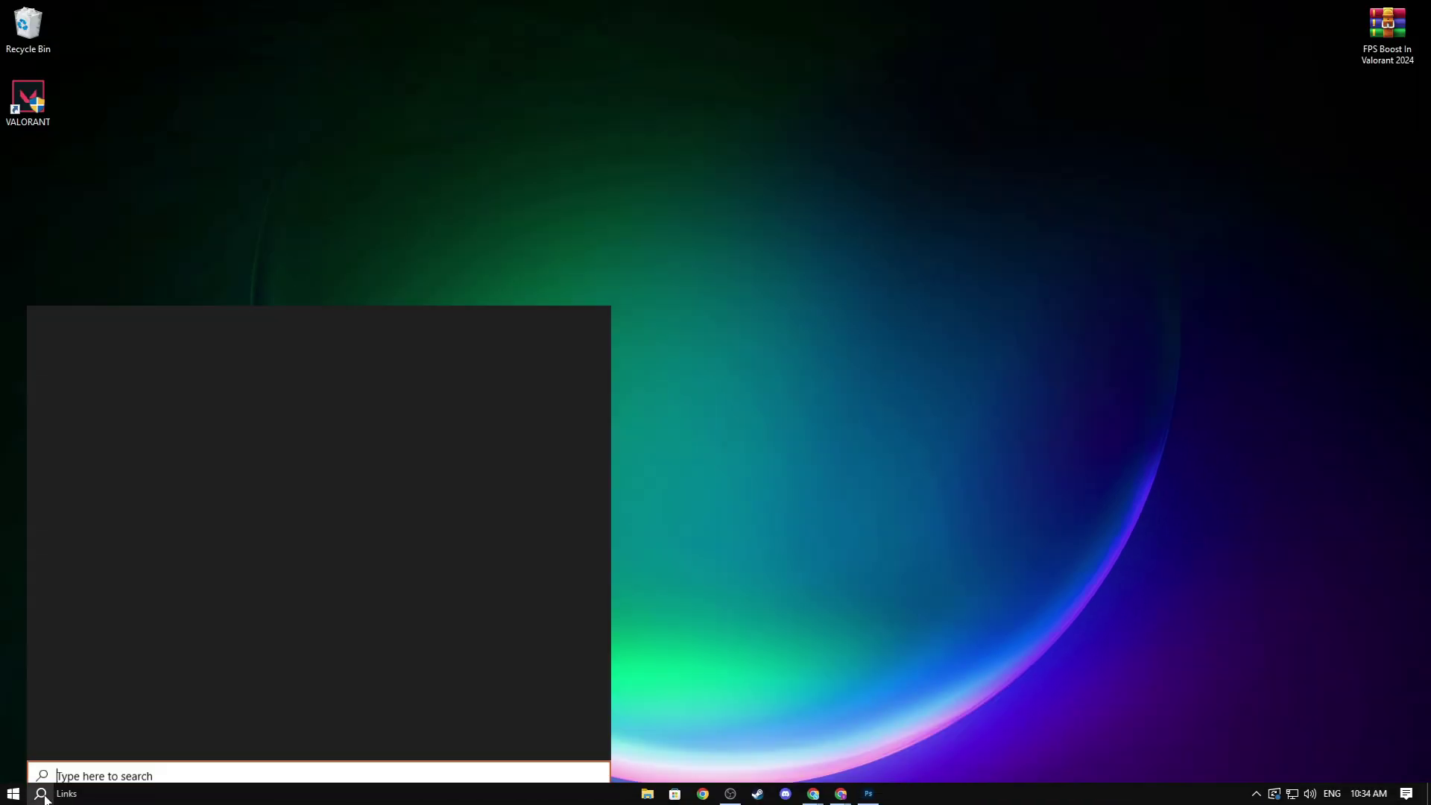
{"action": "type", "text": "gr"}
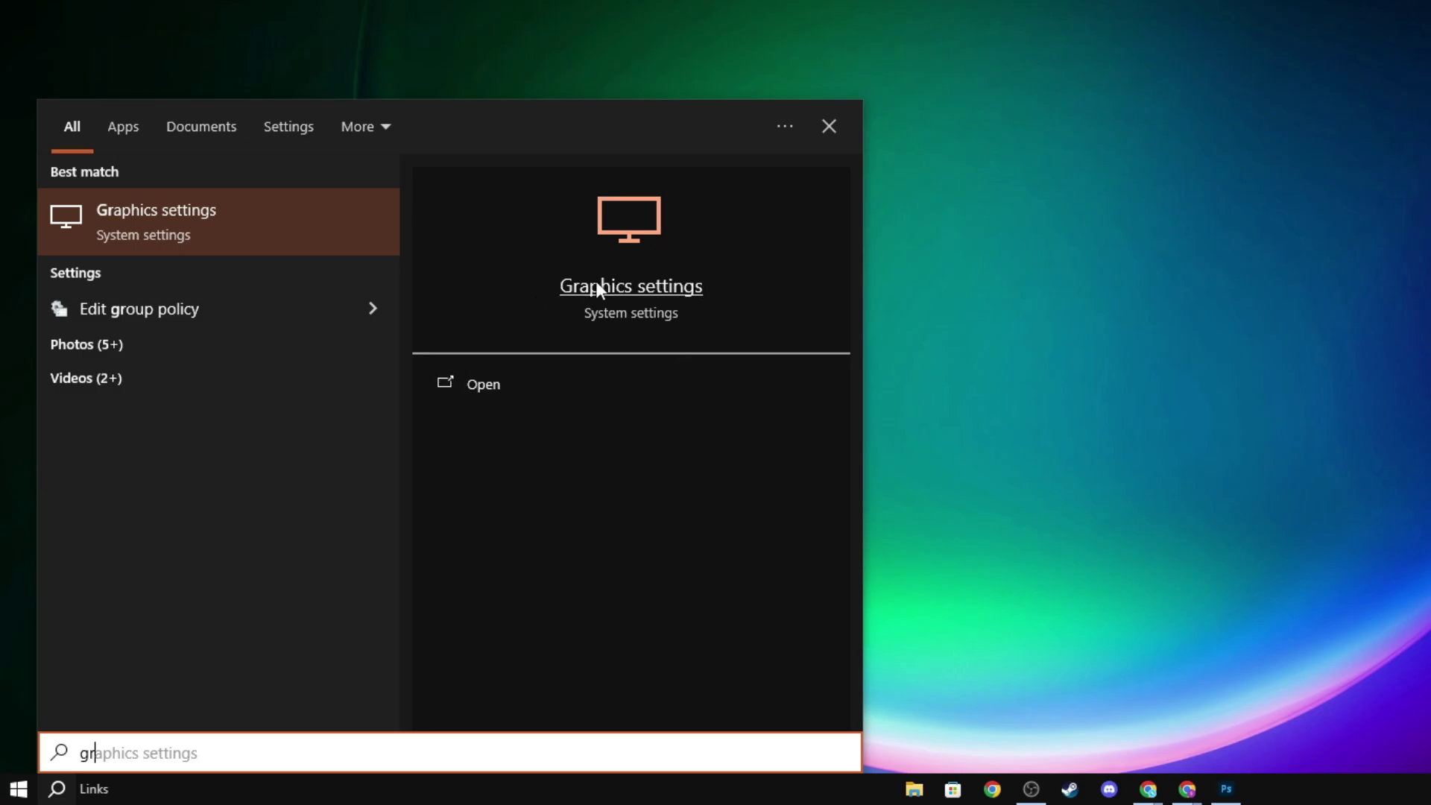
{"action": "left_click", "coordinate": [596, 286]}
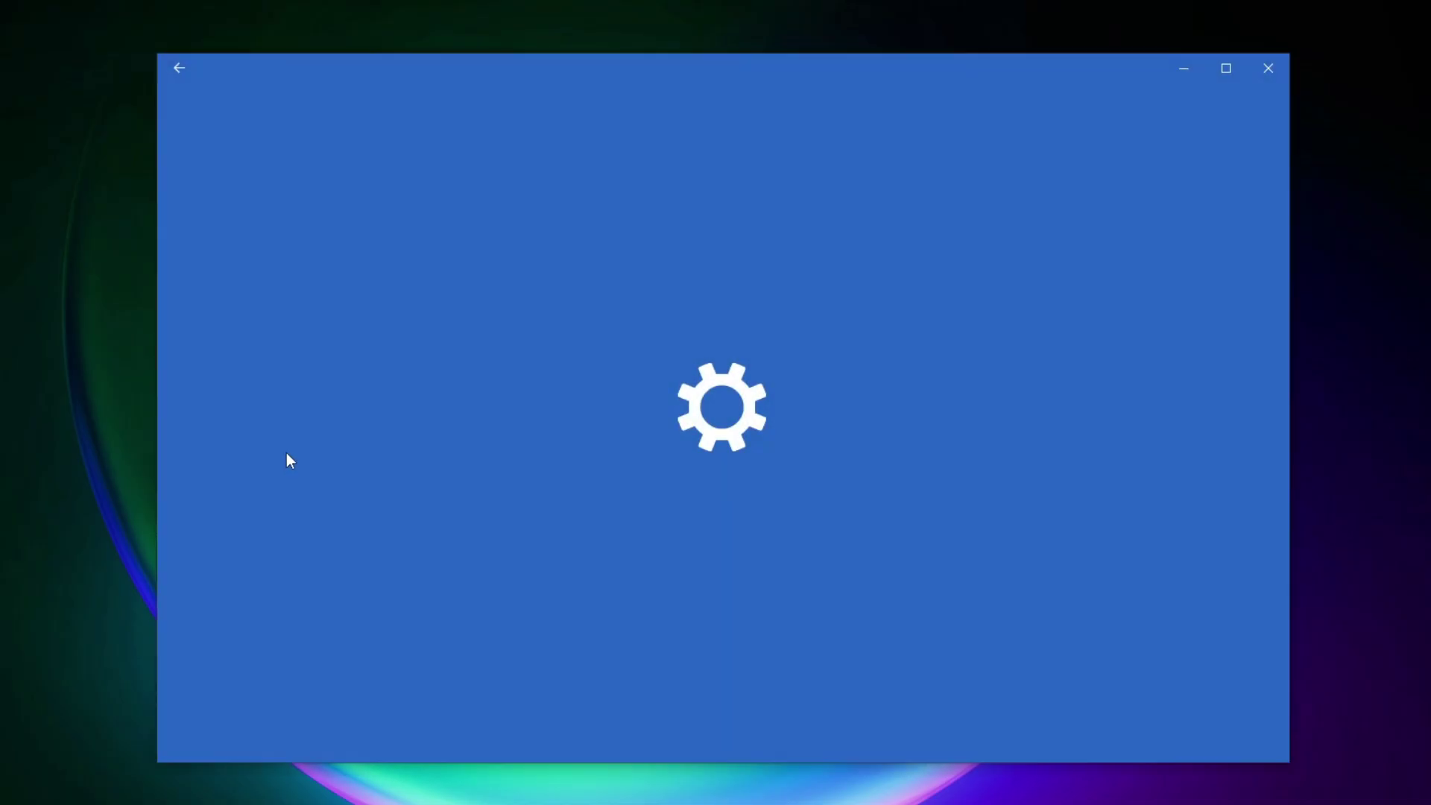
Step: Add the VALORANT application from E:\Riot Games\VALORANT\live to the graphics performance preference list
{"action": "left_click", "coordinate": [230, 347]}
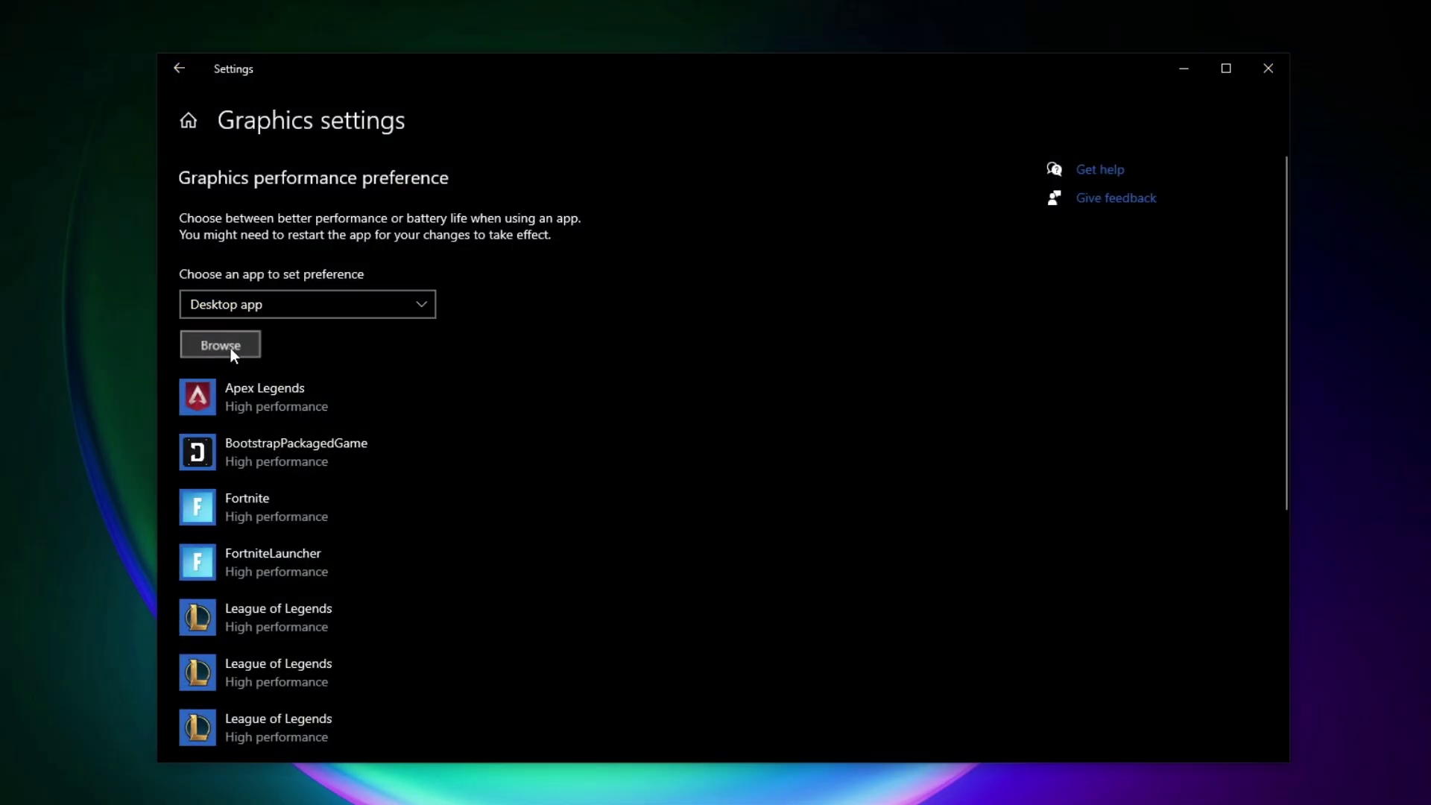
{"action": "left_click", "coordinate": [726, 91]}
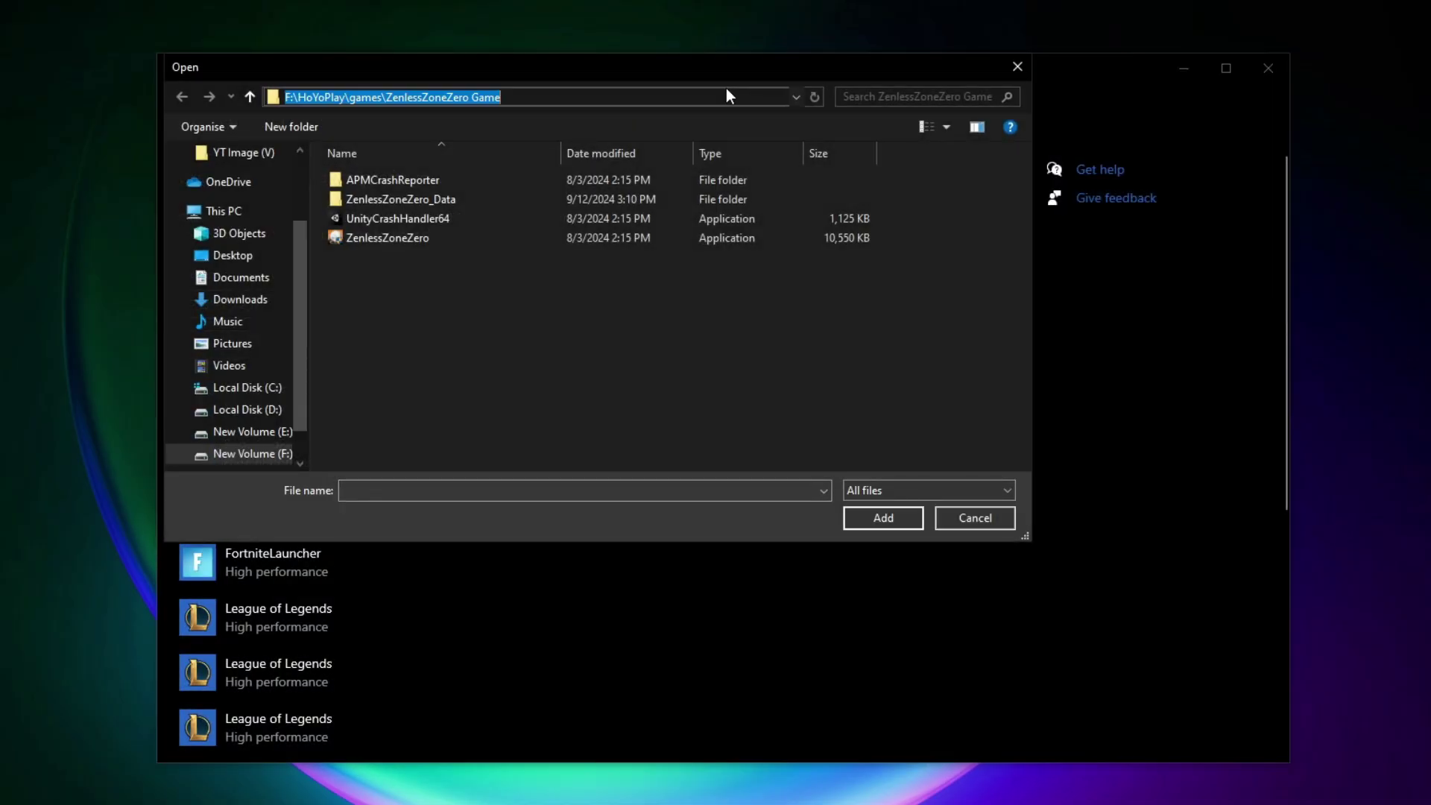
{"action": "right_click", "coordinate": [681, 99]}
{"action": "left_click", "coordinate": [711, 179]}
{"action": "key", "text": "Return"}
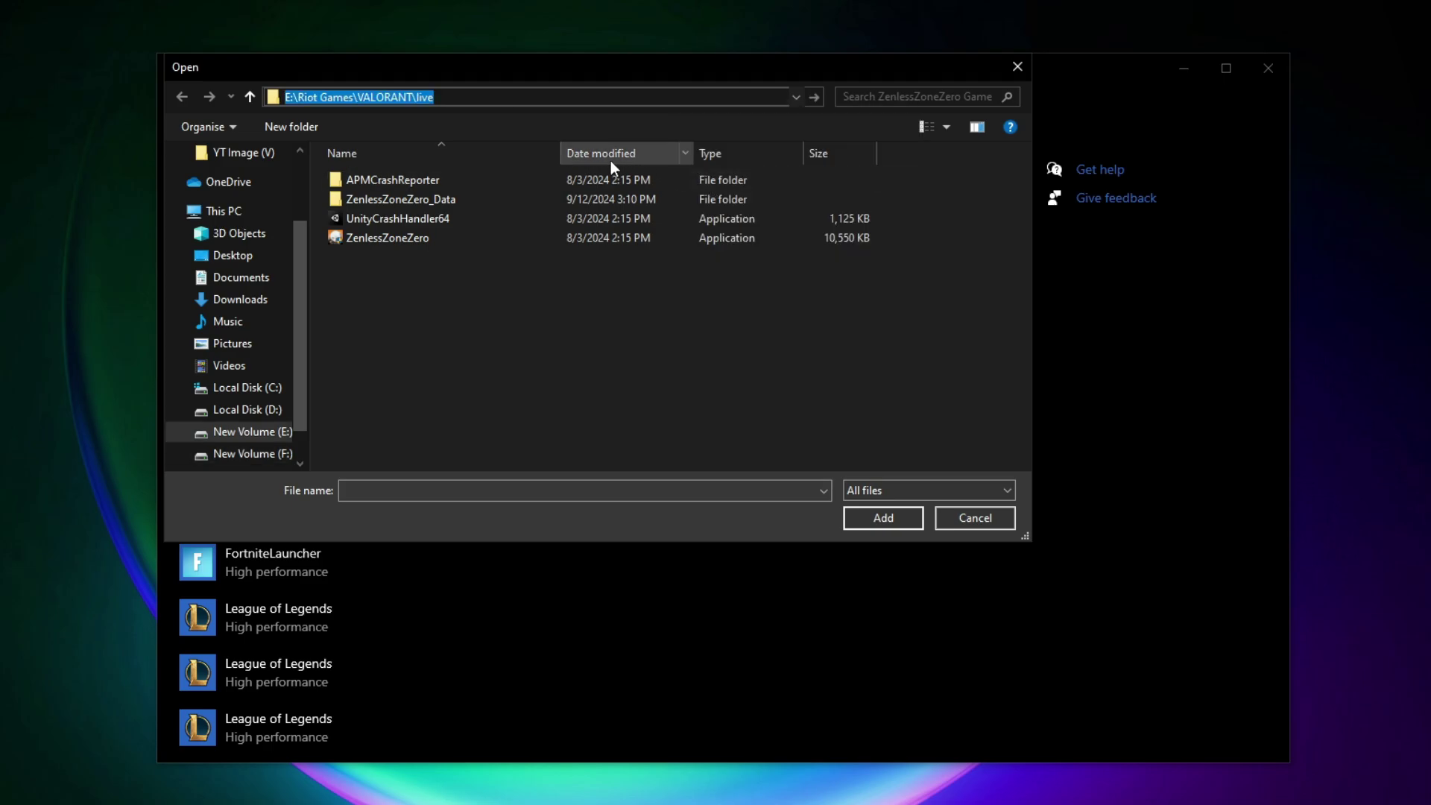
{"action": "left_click", "coordinate": [400, 221]}
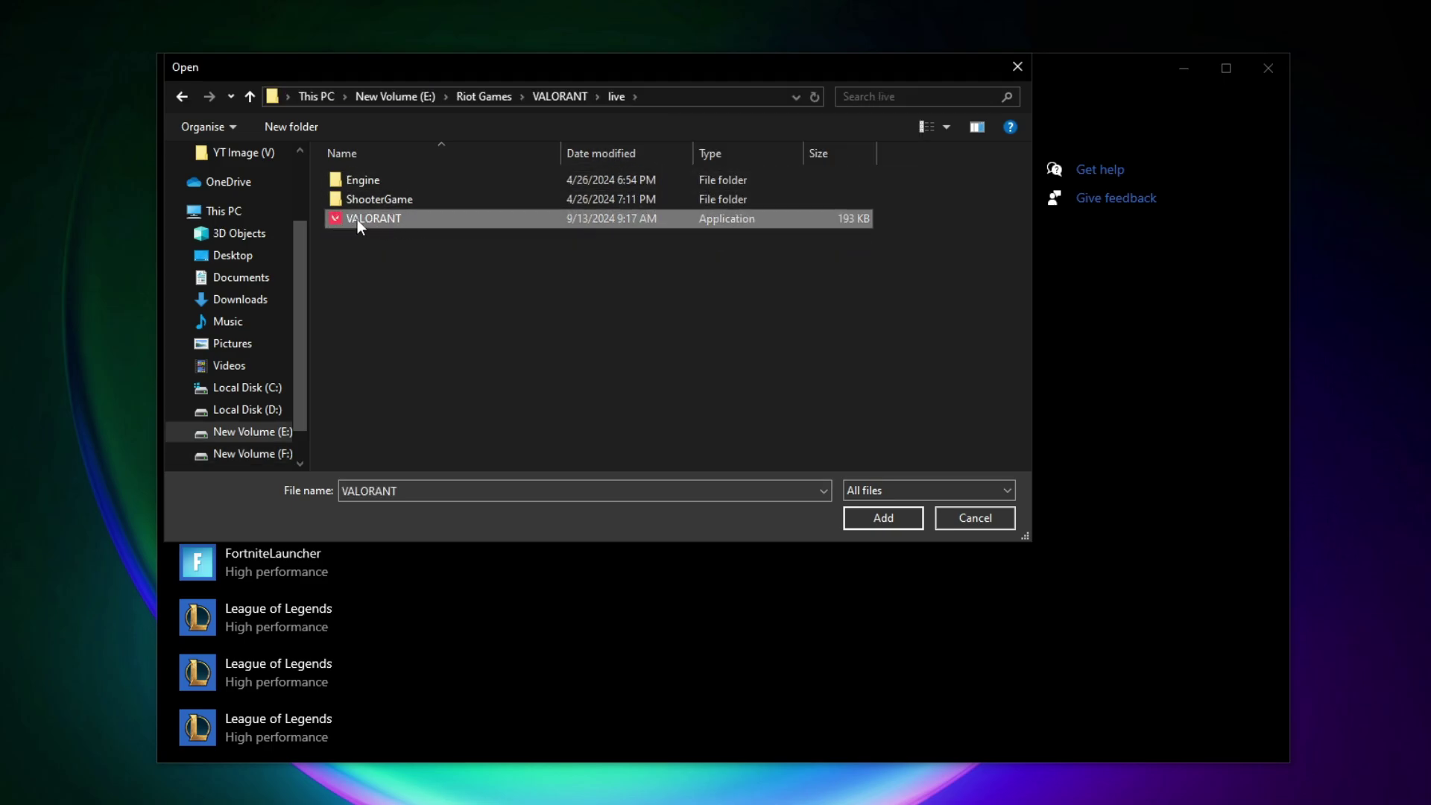
{"action": "left_click", "coordinate": [883, 517]}
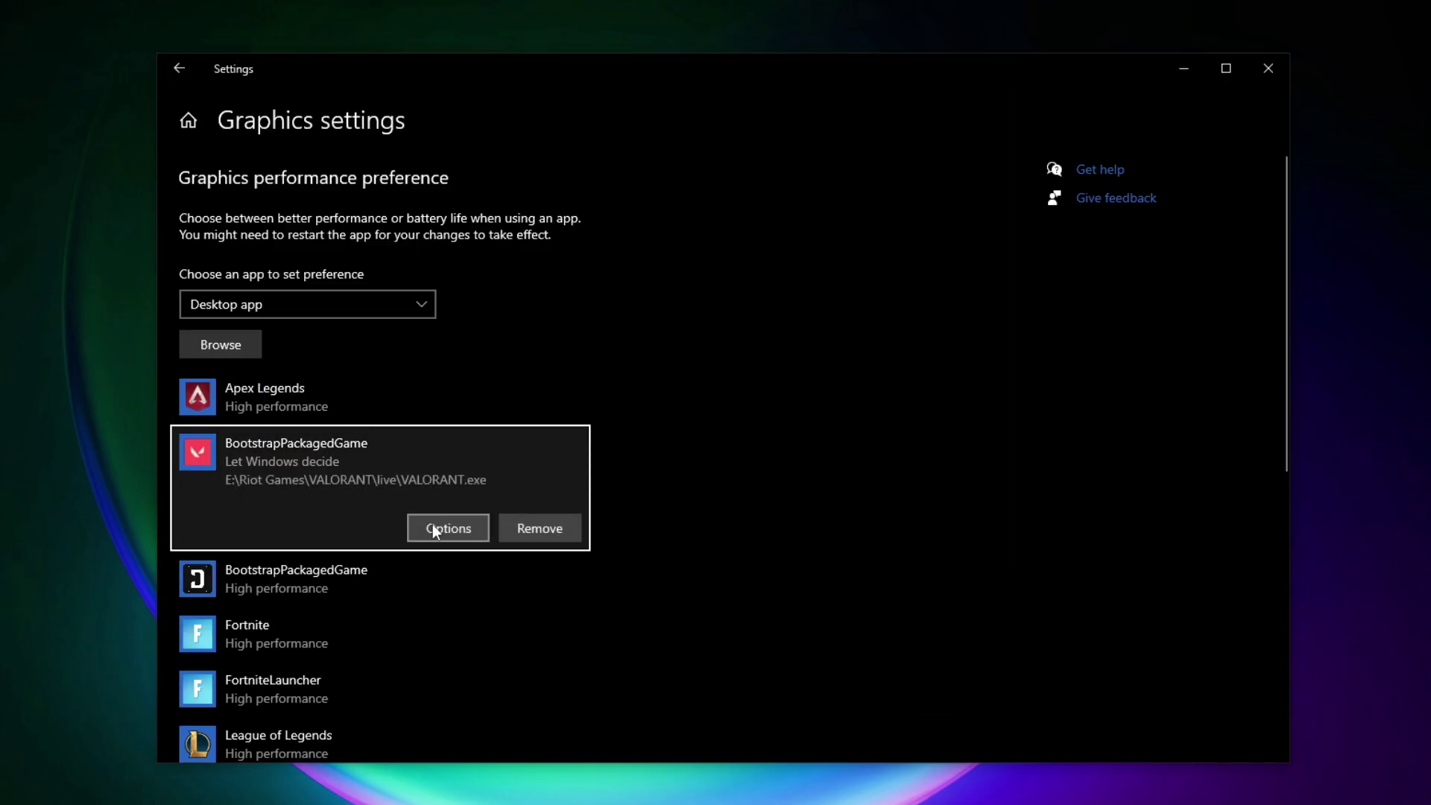
Step: Set the graphics preference of live\VALORANT.exe to High performance and save it
{"action": "left_click", "coordinate": [480, 527]}
{"action": "left_click", "coordinate": [614, 456]}
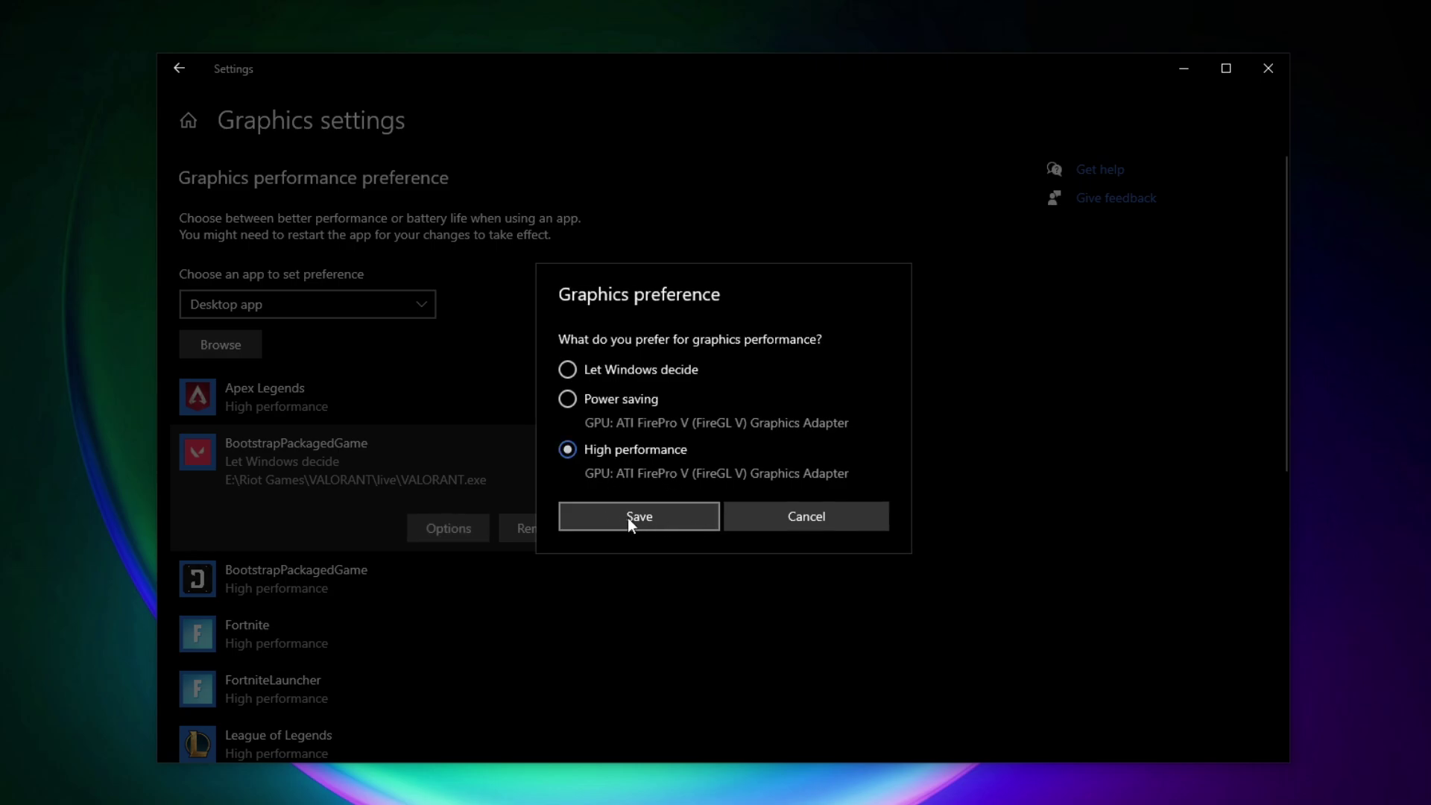
{"action": "left_click", "coordinate": [626, 516]}
Step: Add VALORANT-Win64-Shipping from ShooterGame > Binaries > Win64 to the graphics performance preference list
{"action": "left_click", "coordinate": [218, 345]}
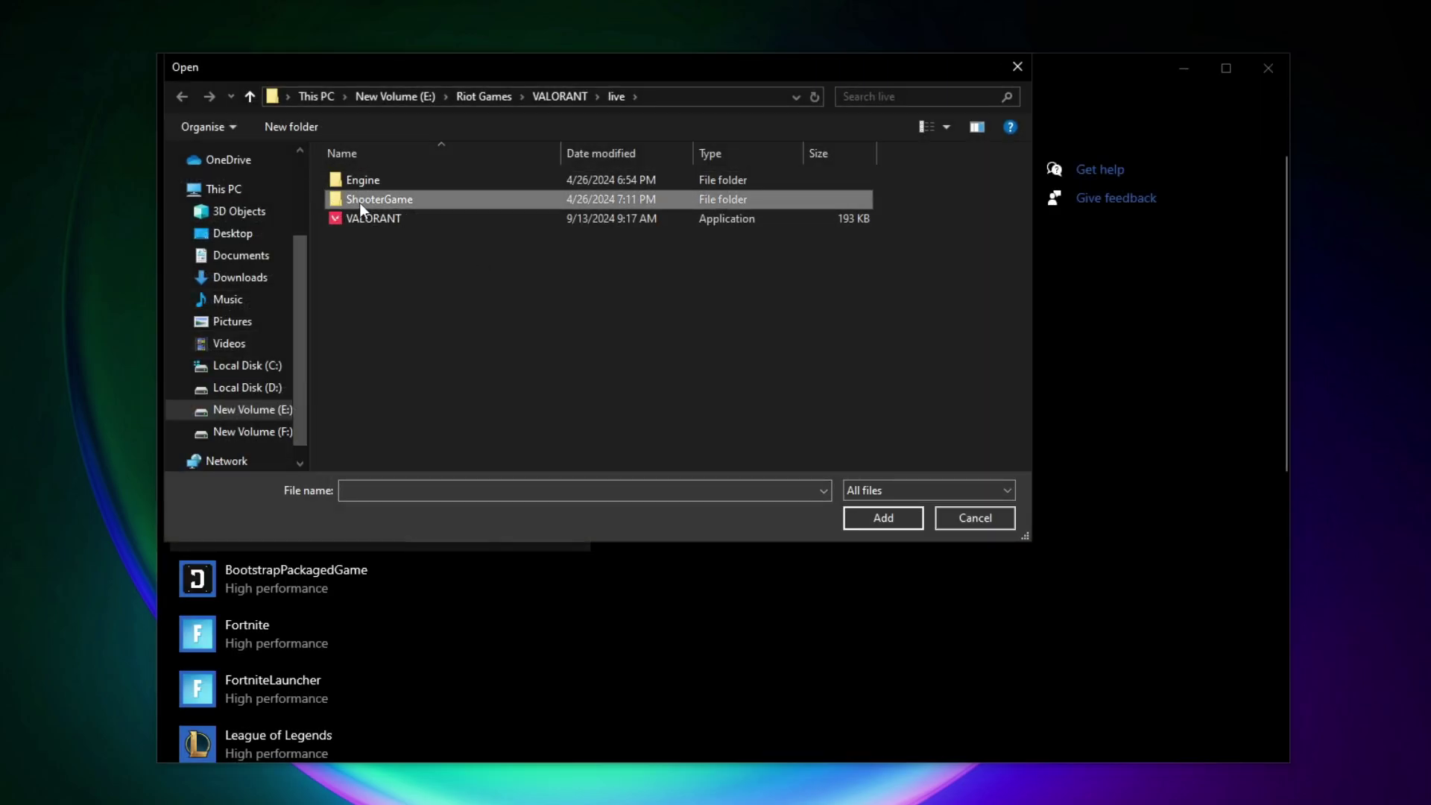
{"action": "double_click", "coordinate": [359, 200]}
{"action": "double_click", "coordinate": [365, 184]}
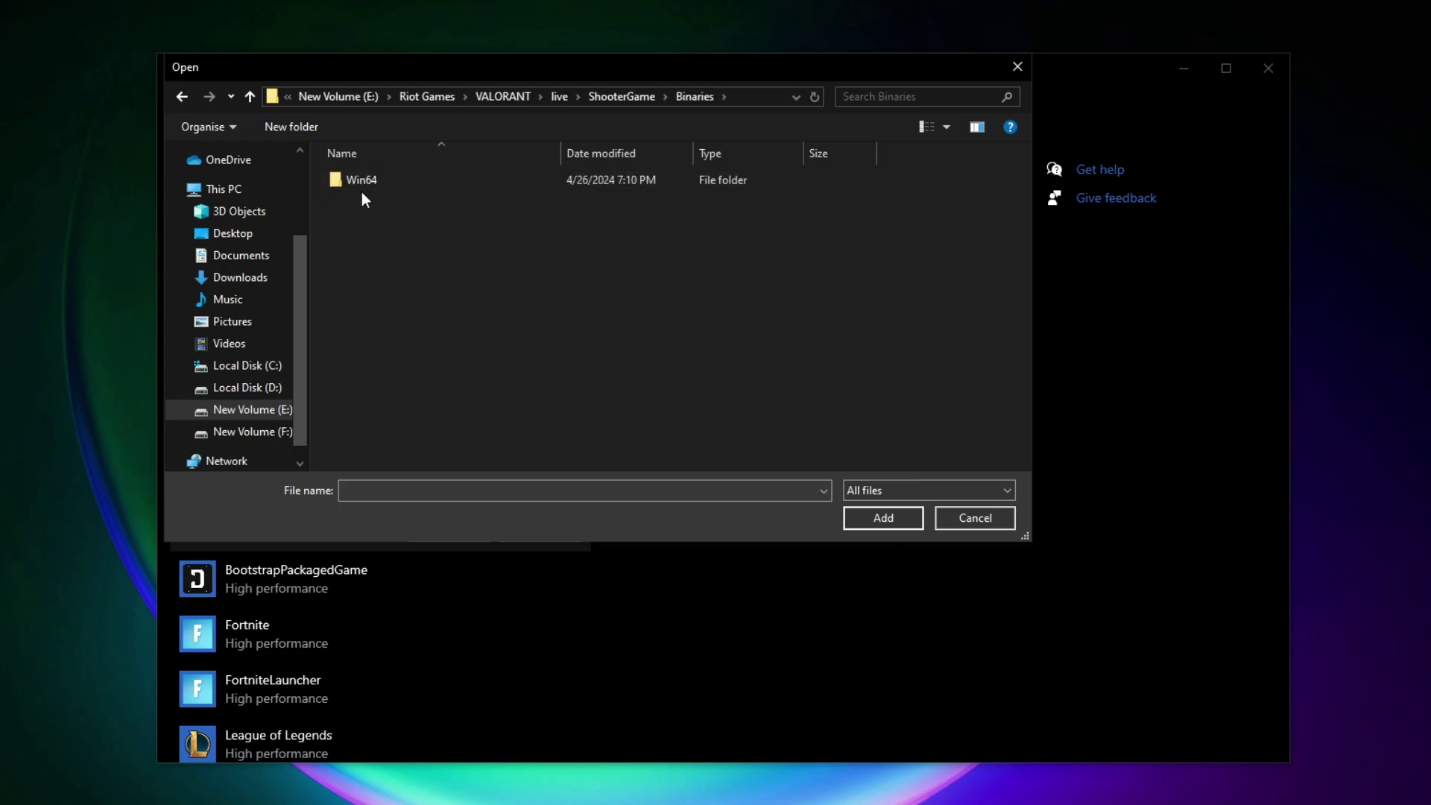
{"action": "double_click", "coordinate": [348, 180]}
{"action": "left_click", "coordinate": [386, 185]}
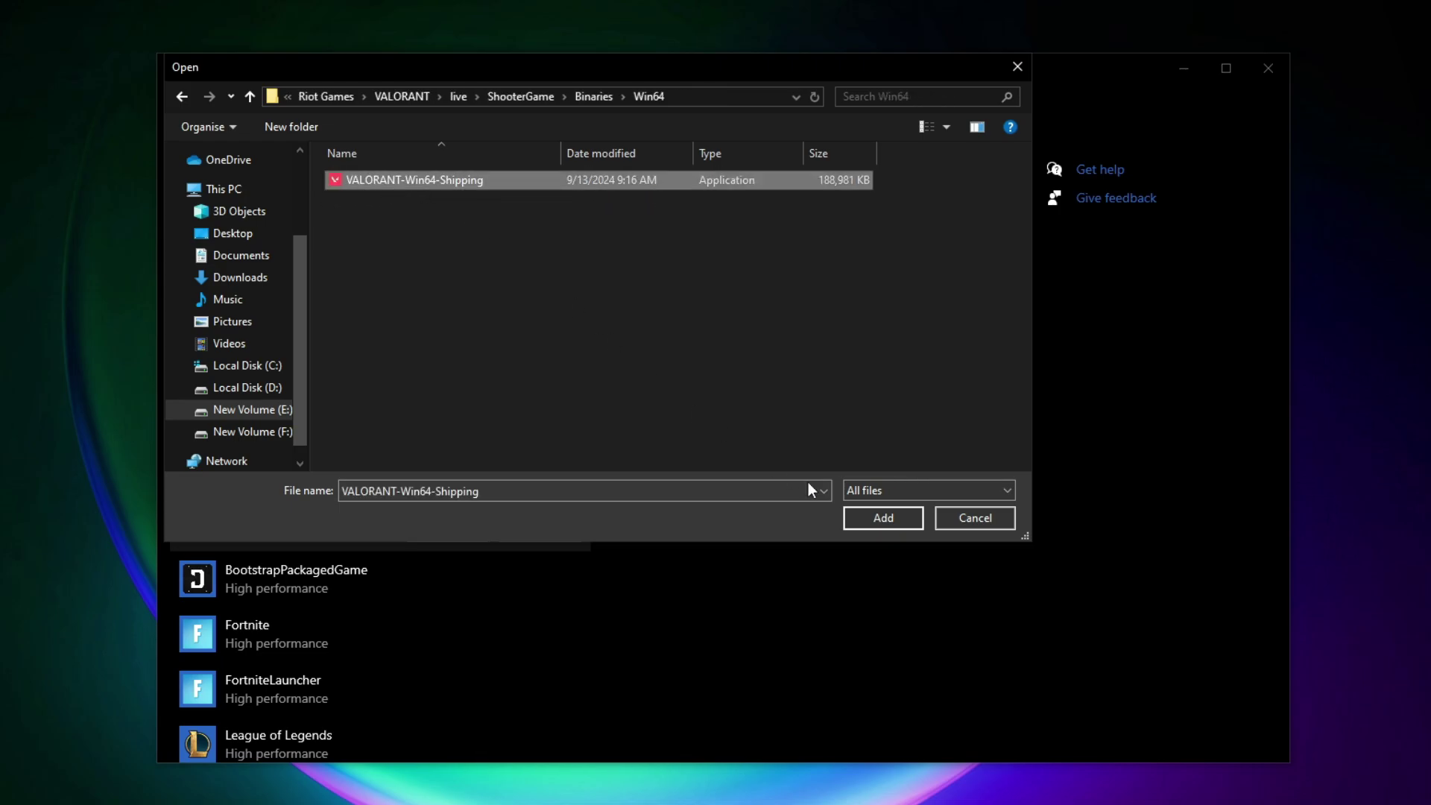
{"action": "left_click", "coordinate": [894, 521]}
Step: Set the graphics preference of VALORANT-Win64-Shipping.exe to High performance and save it
{"action": "scroll", "coordinate": [466, 537], "scroll_direction": "down", "scroll_amount": 3}
{"action": "left_click", "coordinate": [456, 557]}
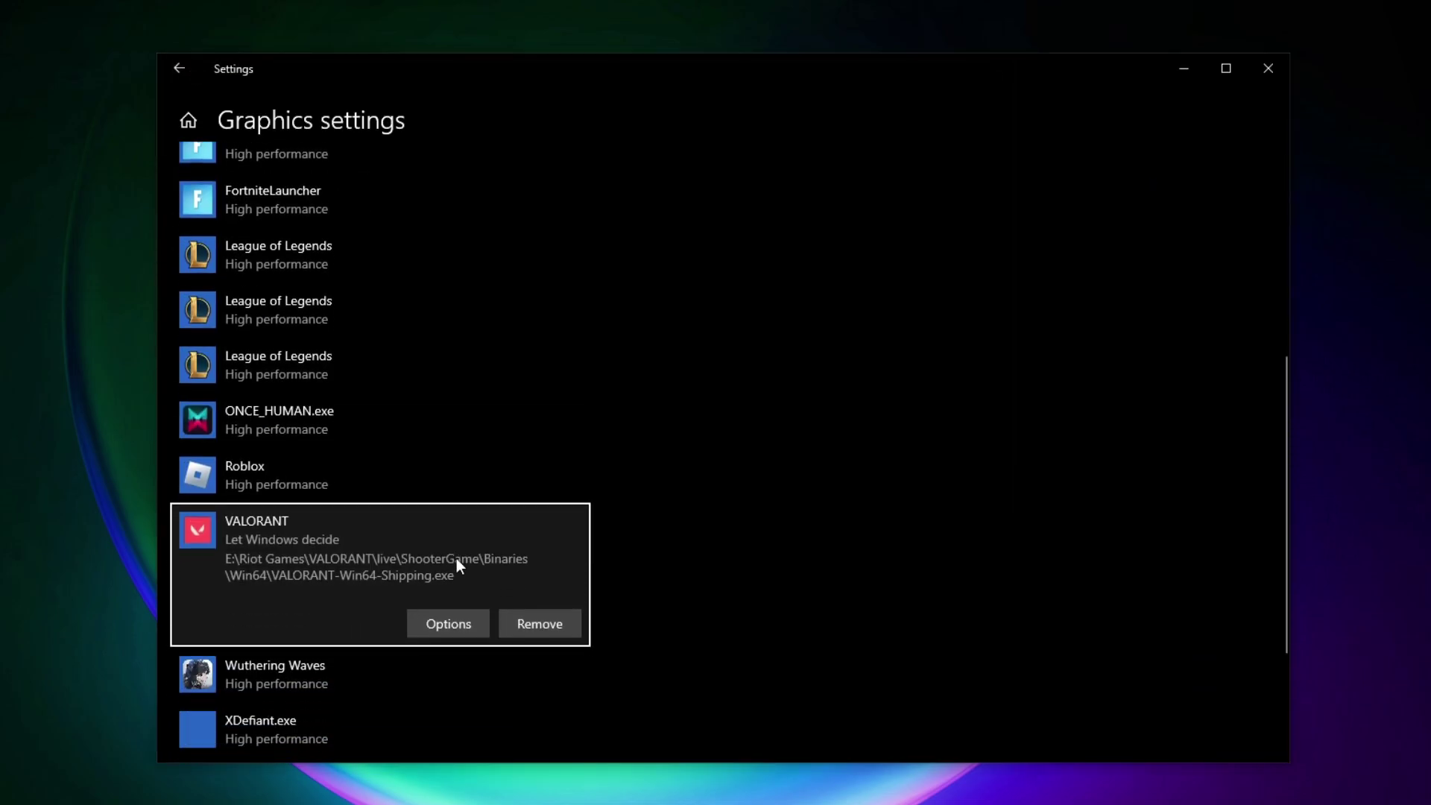
{"action": "left_click", "coordinate": [449, 623]}
{"action": "left_click", "coordinate": [657, 456]}
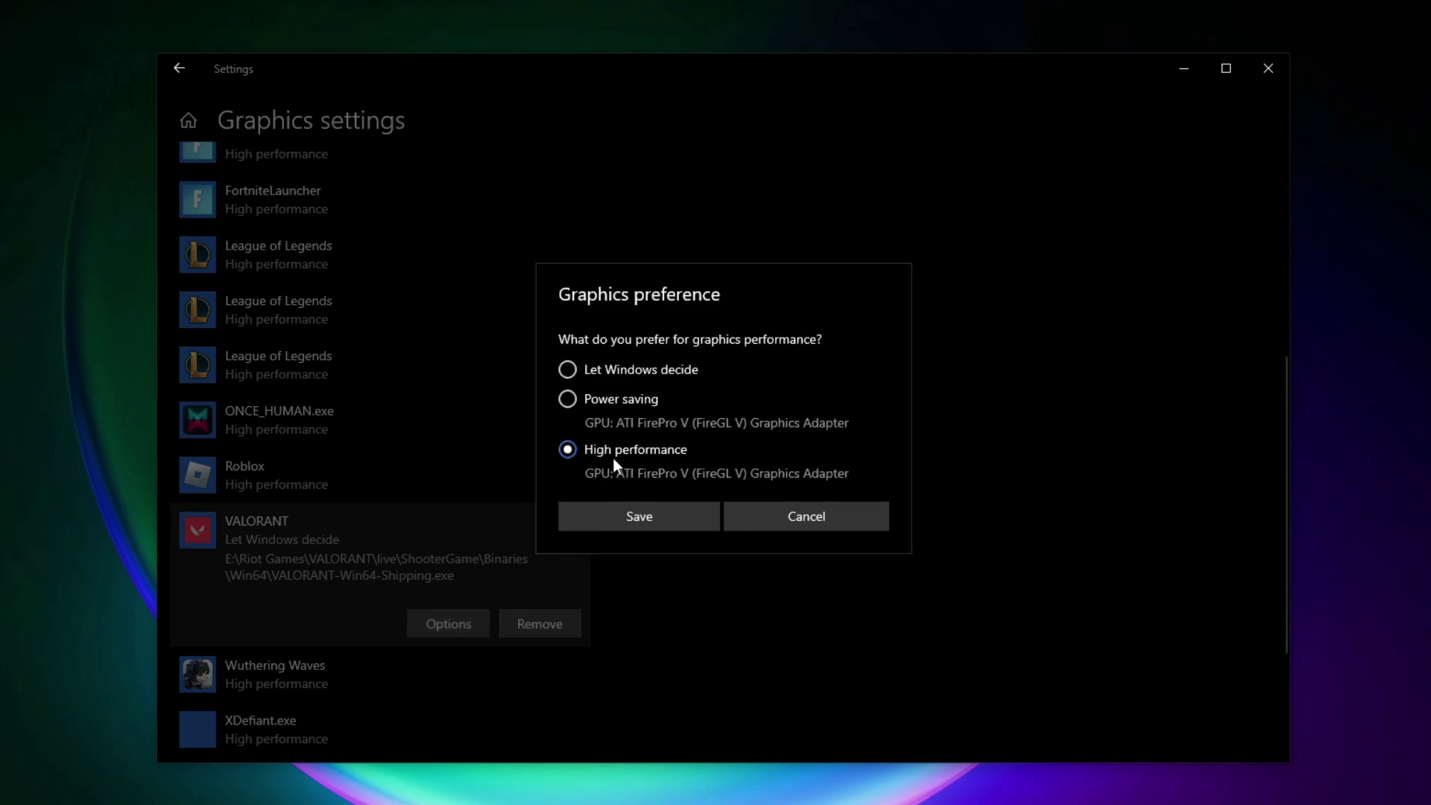
{"action": "left_click", "coordinate": [638, 515]}
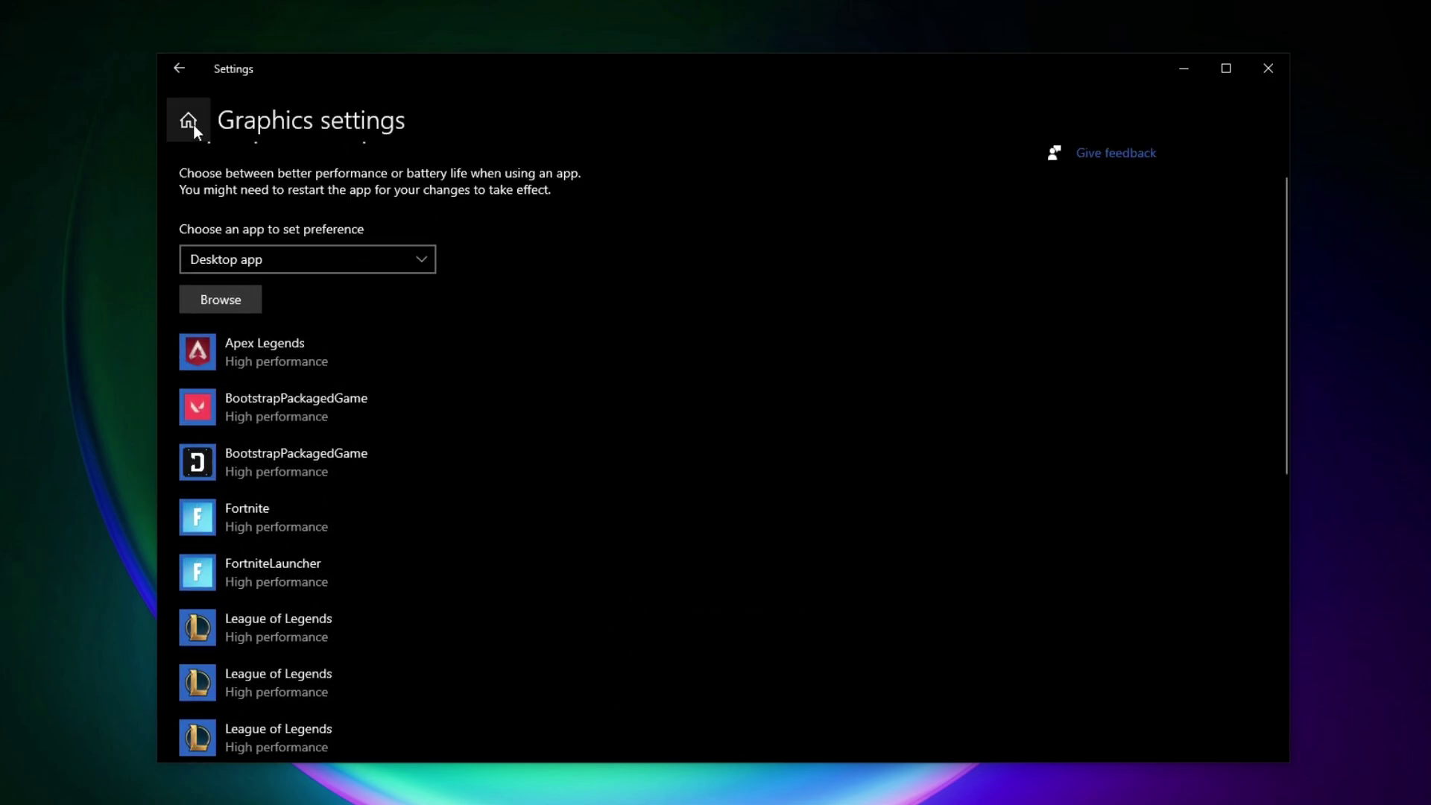
Step: In the Gaming settings, make sure Game Bar is off and turn on Game Mode
{"action": "left_click", "coordinate": [178, 72]}
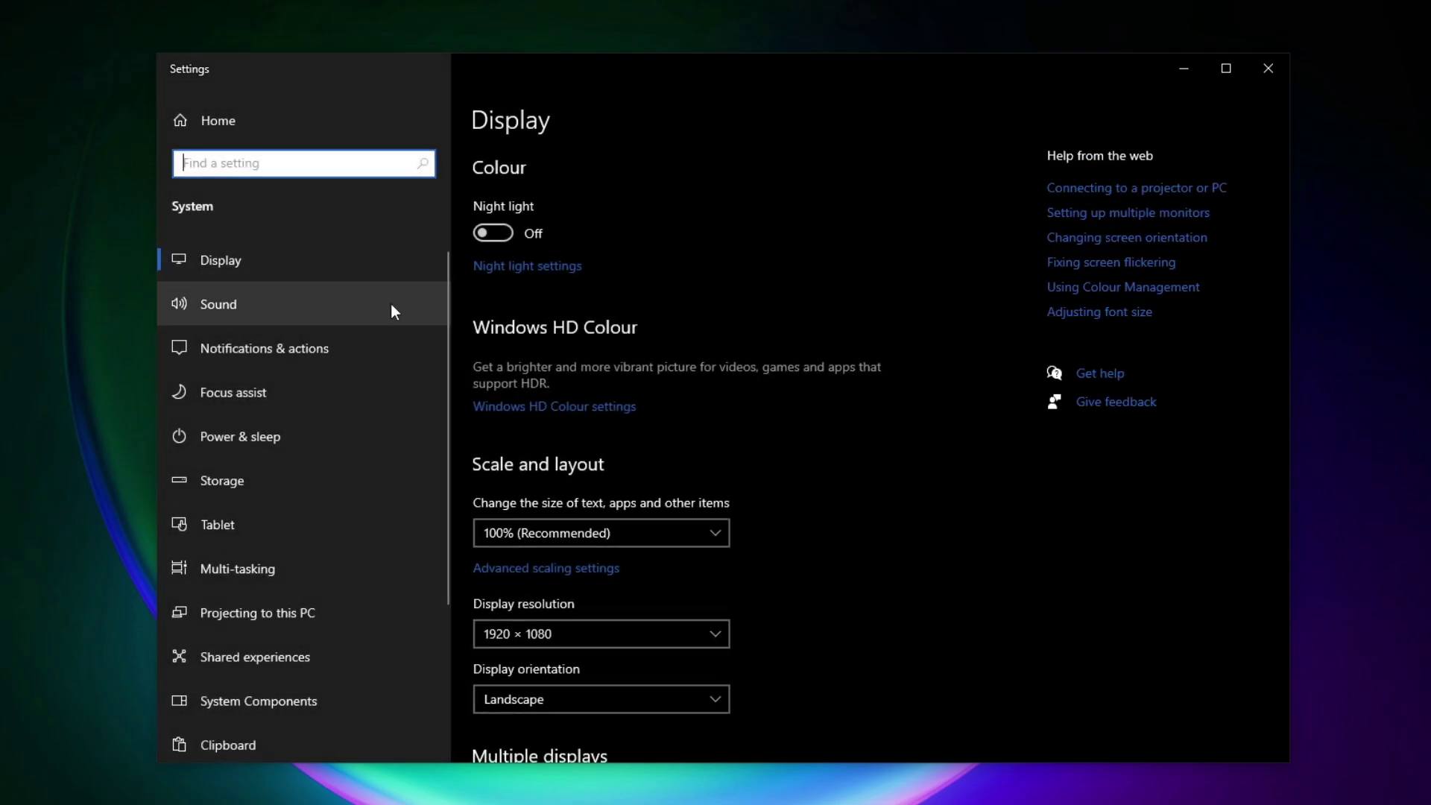
{"action": "left_click", "coordinate": [230, 137]}
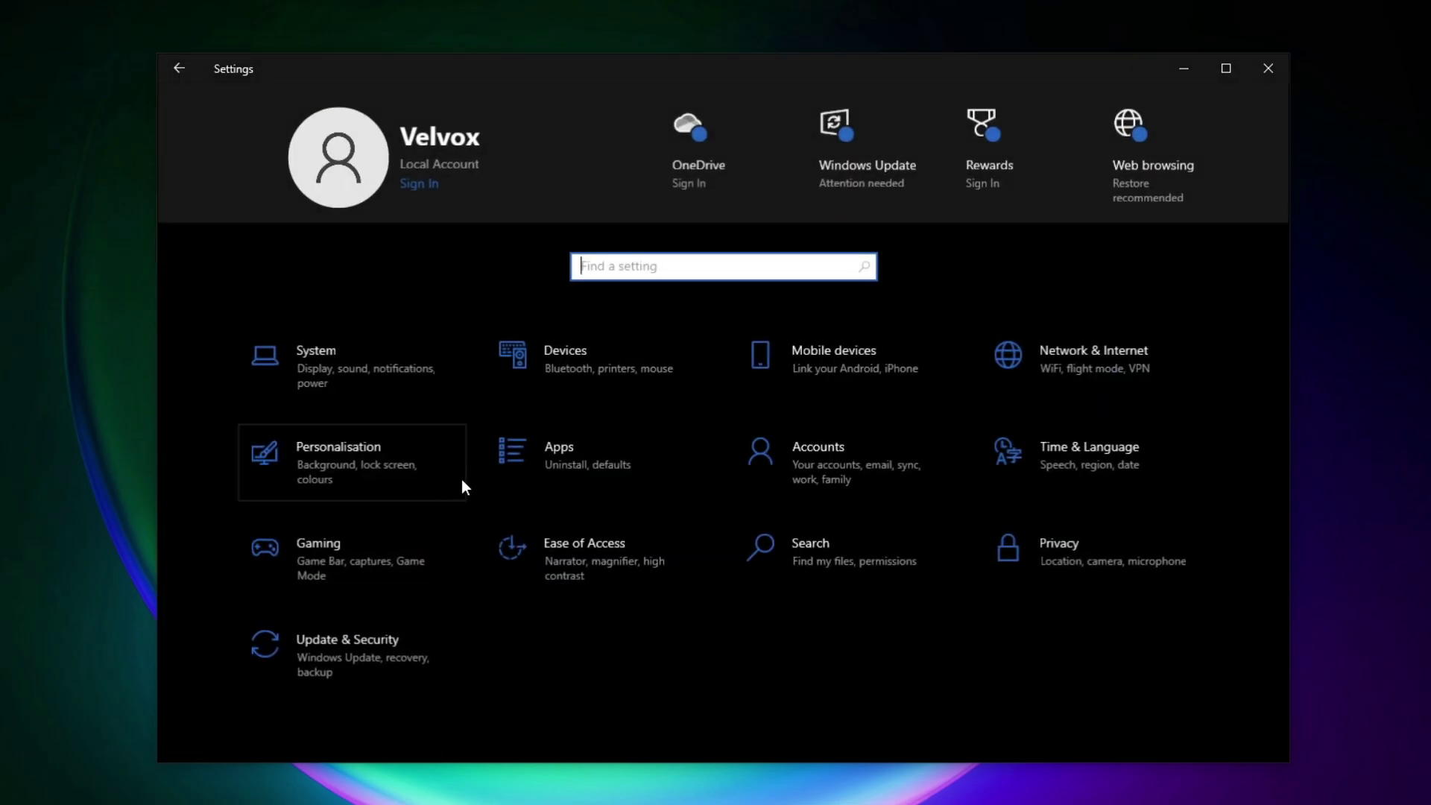
{"action": "left_click", "coordinate": [337, 565]}
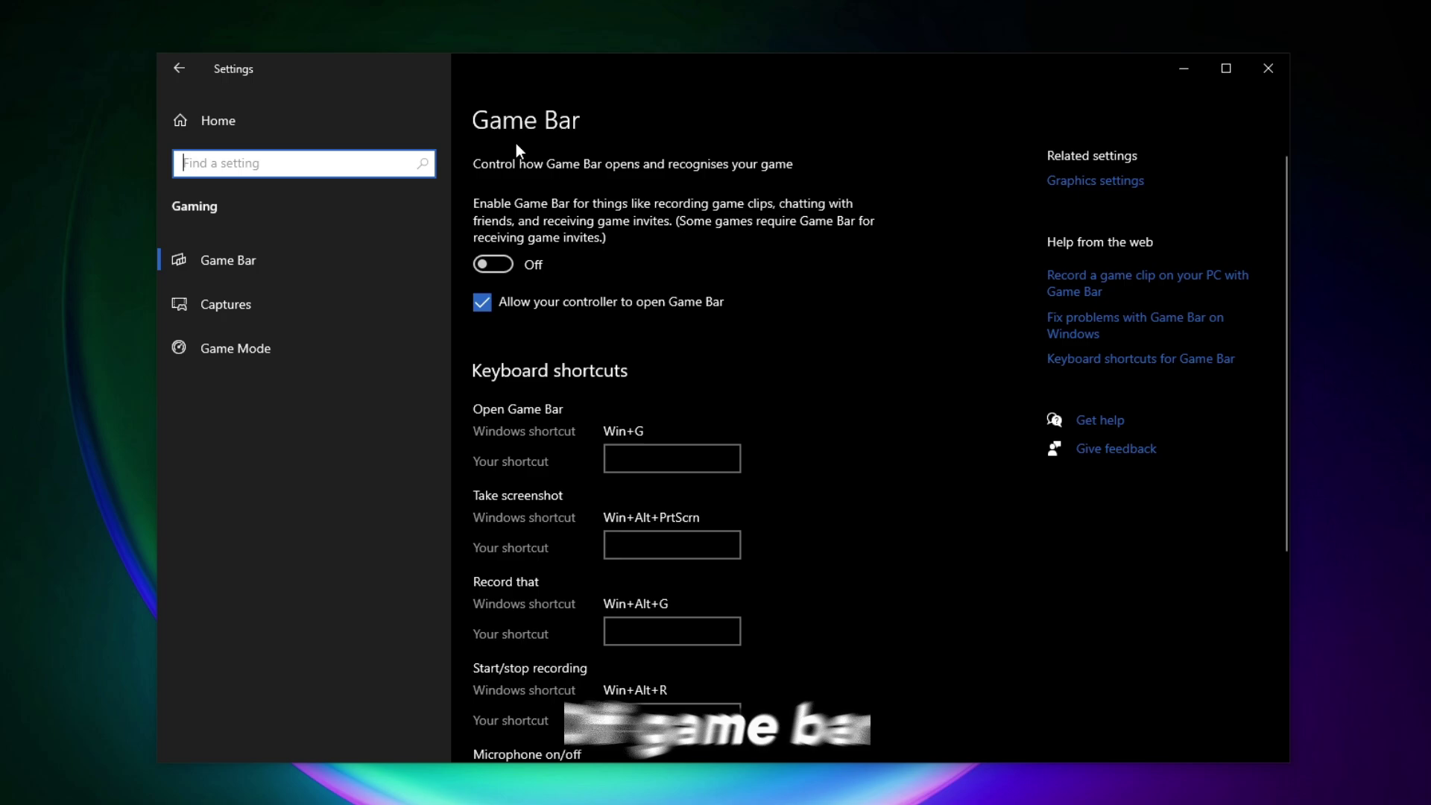
{"action": "left_click", "coordinate": [490, 265]}
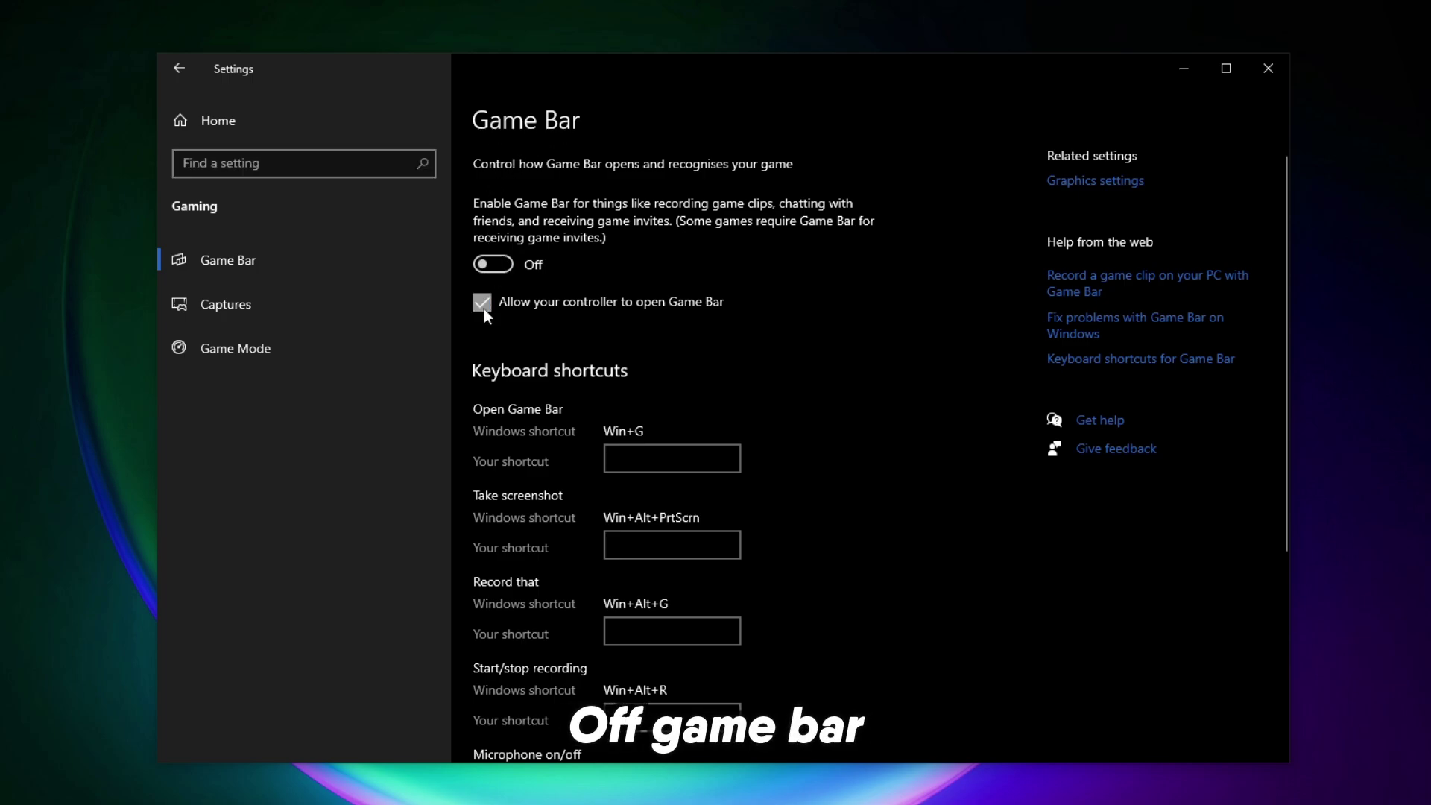
{"action": "left_click", "coordinate": [288, 352]}
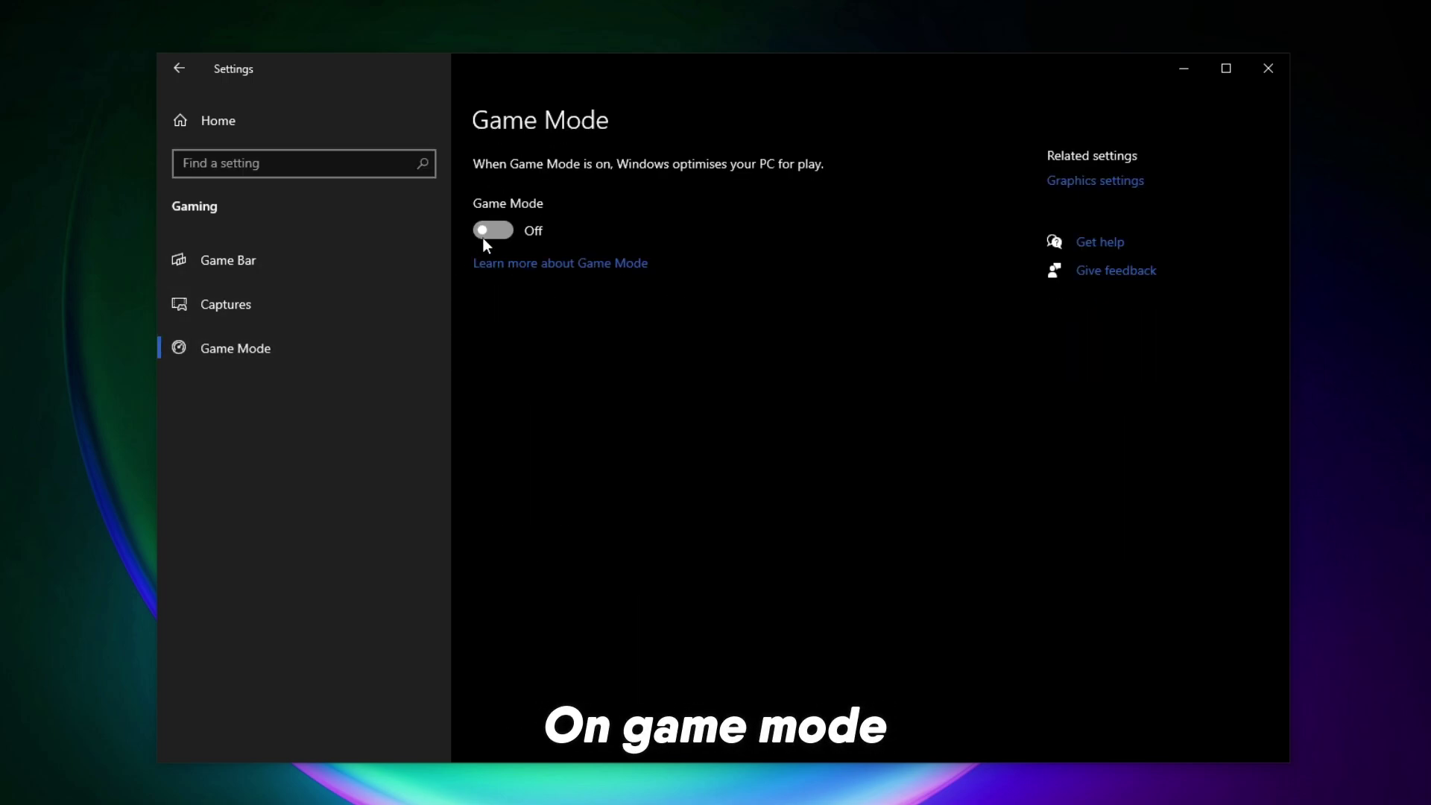
Step: In the general Privacy settings, turn off language list access, app launch tracking and Settings app notifications
{"action": "left_click", "coordinate": [230, 127]}
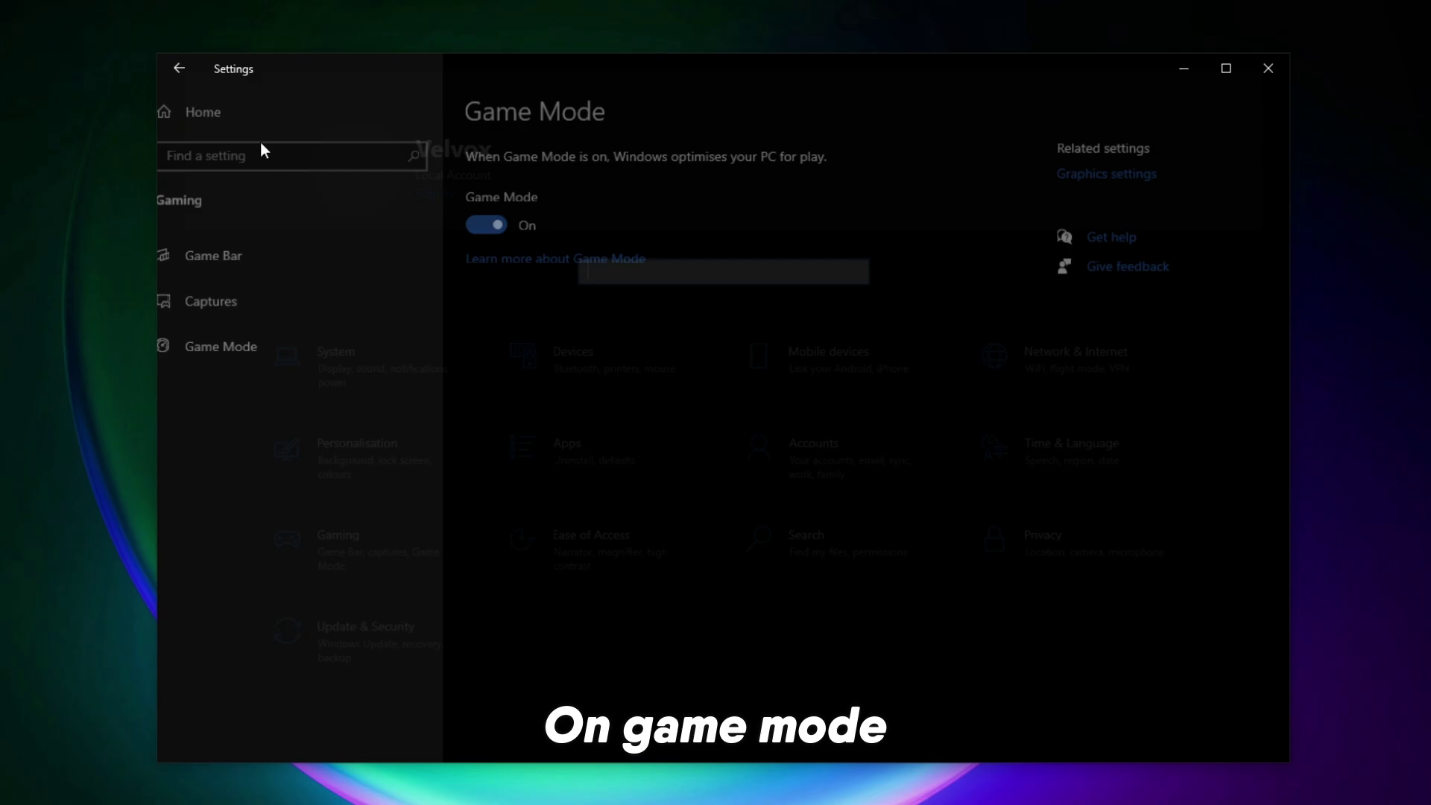
{"action": "left_click", "coordinate": [1058, 558]}
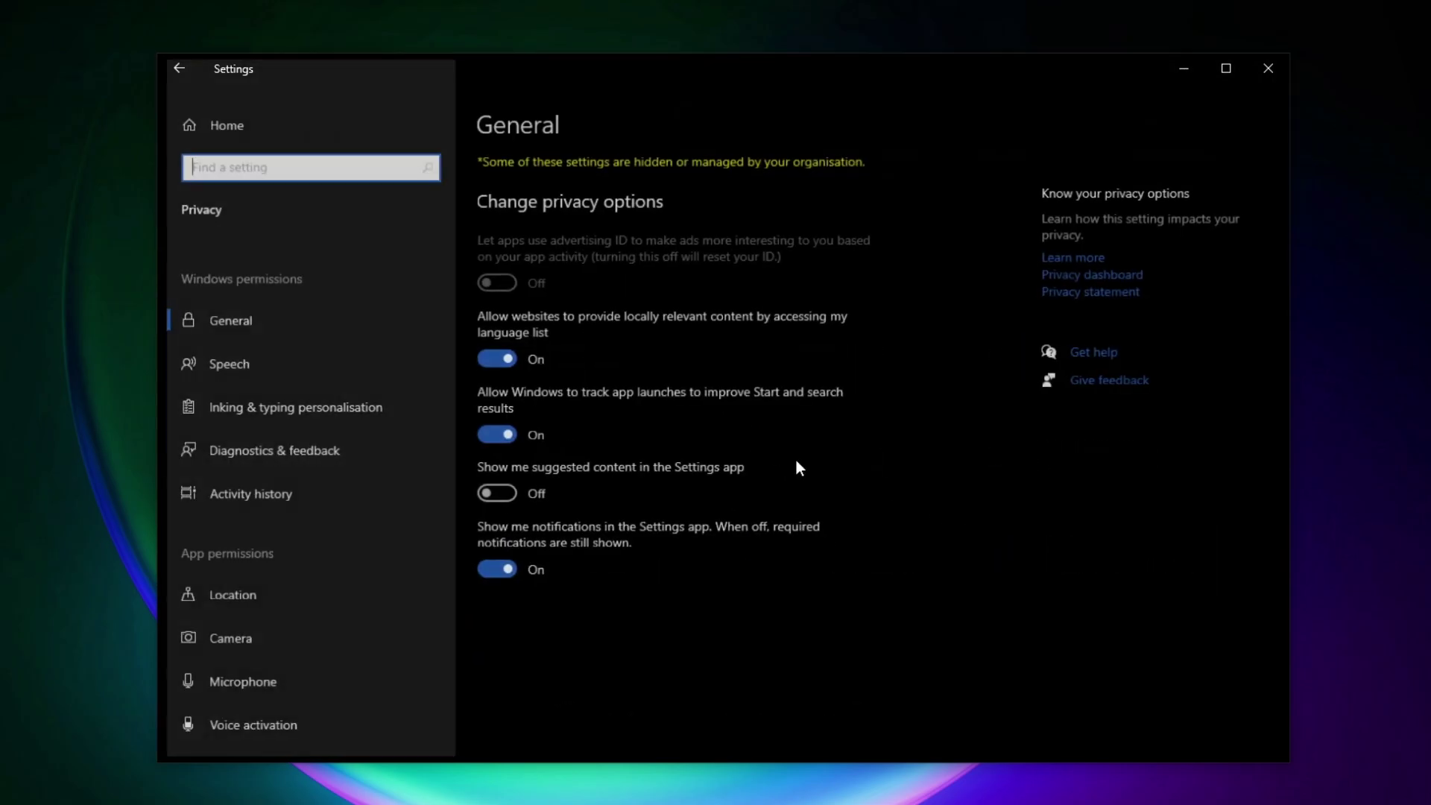
{"action": "left_click", "coordinate": [522, 354]}
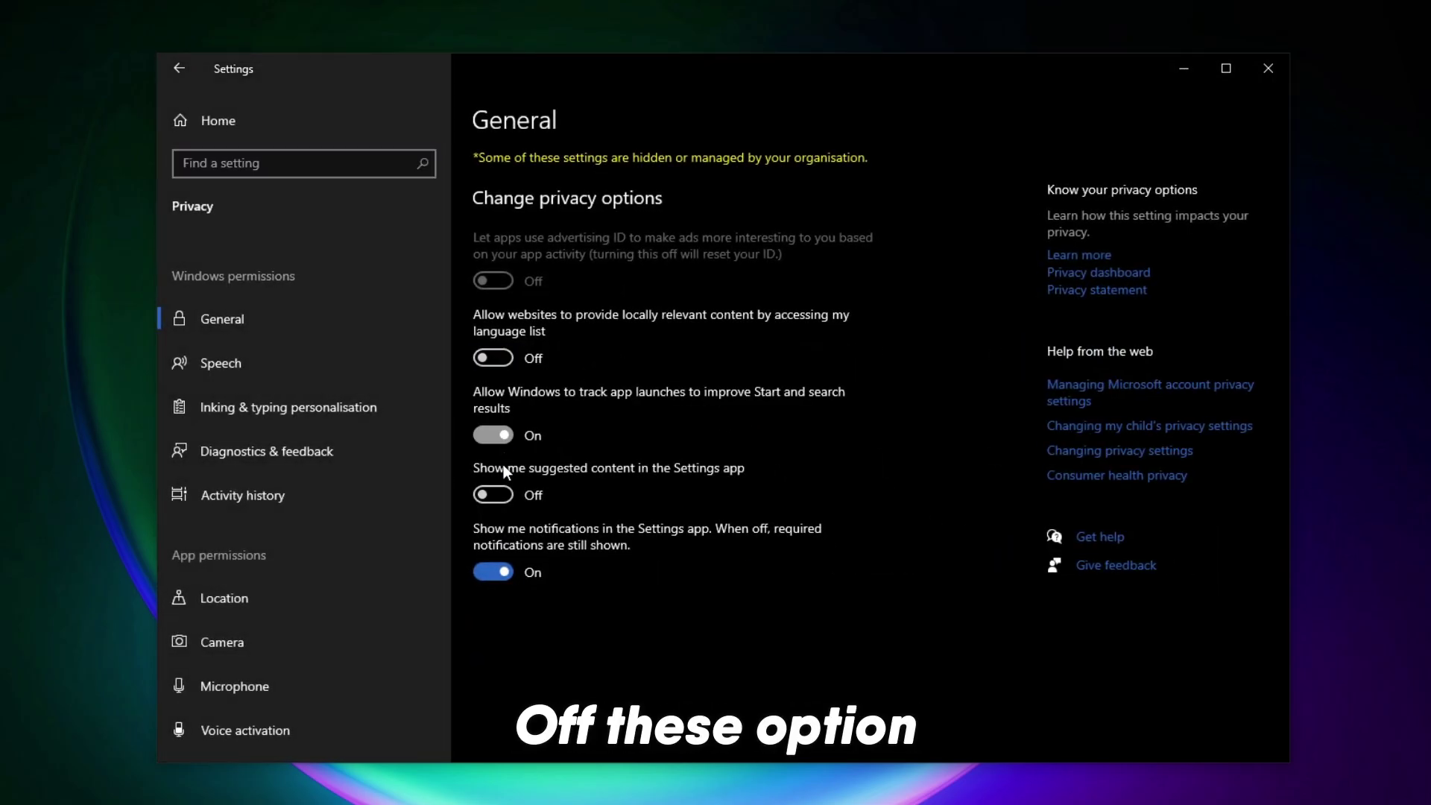
{"action": "left_click", "coordinate": [500, 567]}
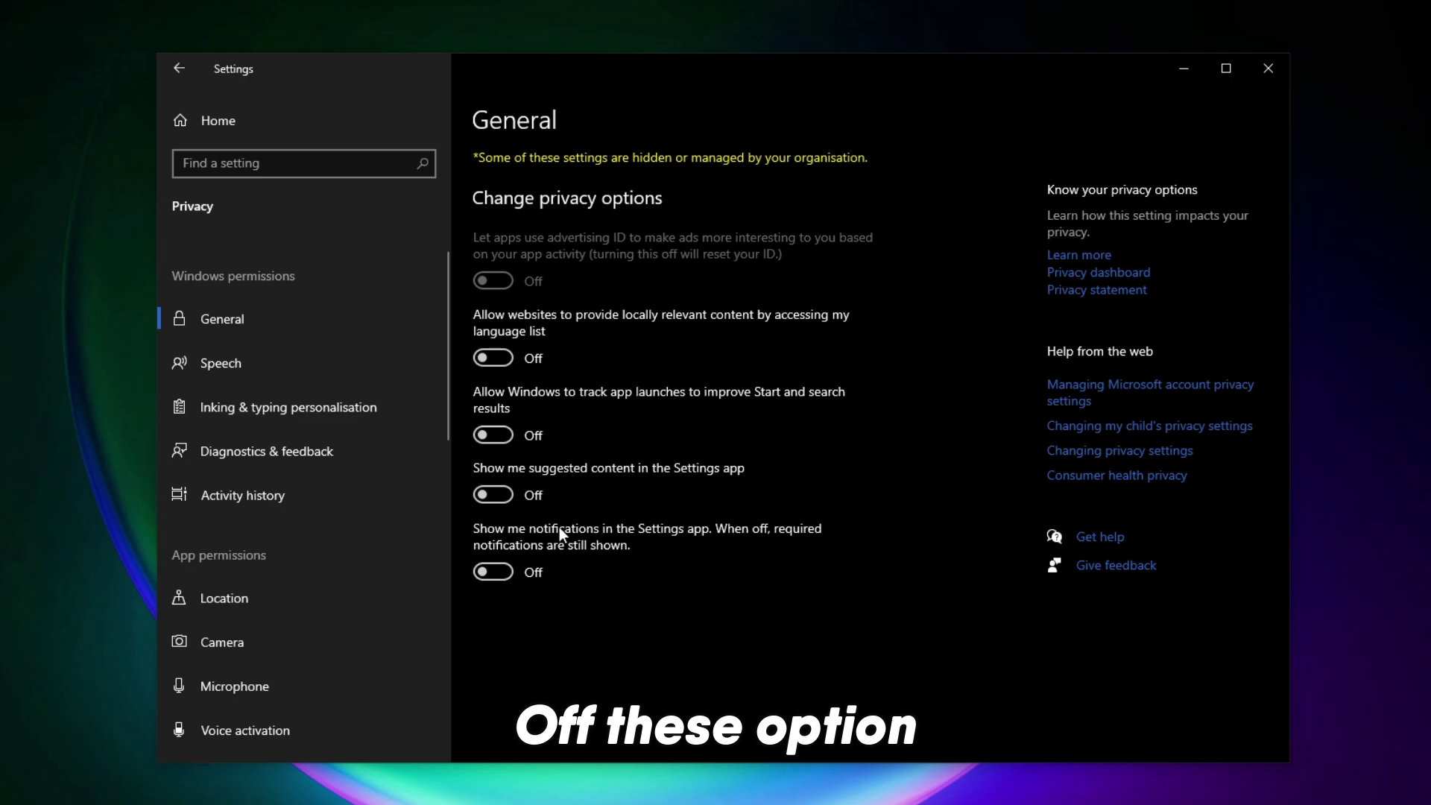
Step: Open the Background apps permissions in Privacy and check whether apps may run in the background
{"action": "scroll", "coordinate": [317, 462], "scroll_direction": "down", "scroll_amount": 5}
{"action": "scroll", "coordinate": [276, 552], "scroll_direction": "down", "scroll_amount": 2}
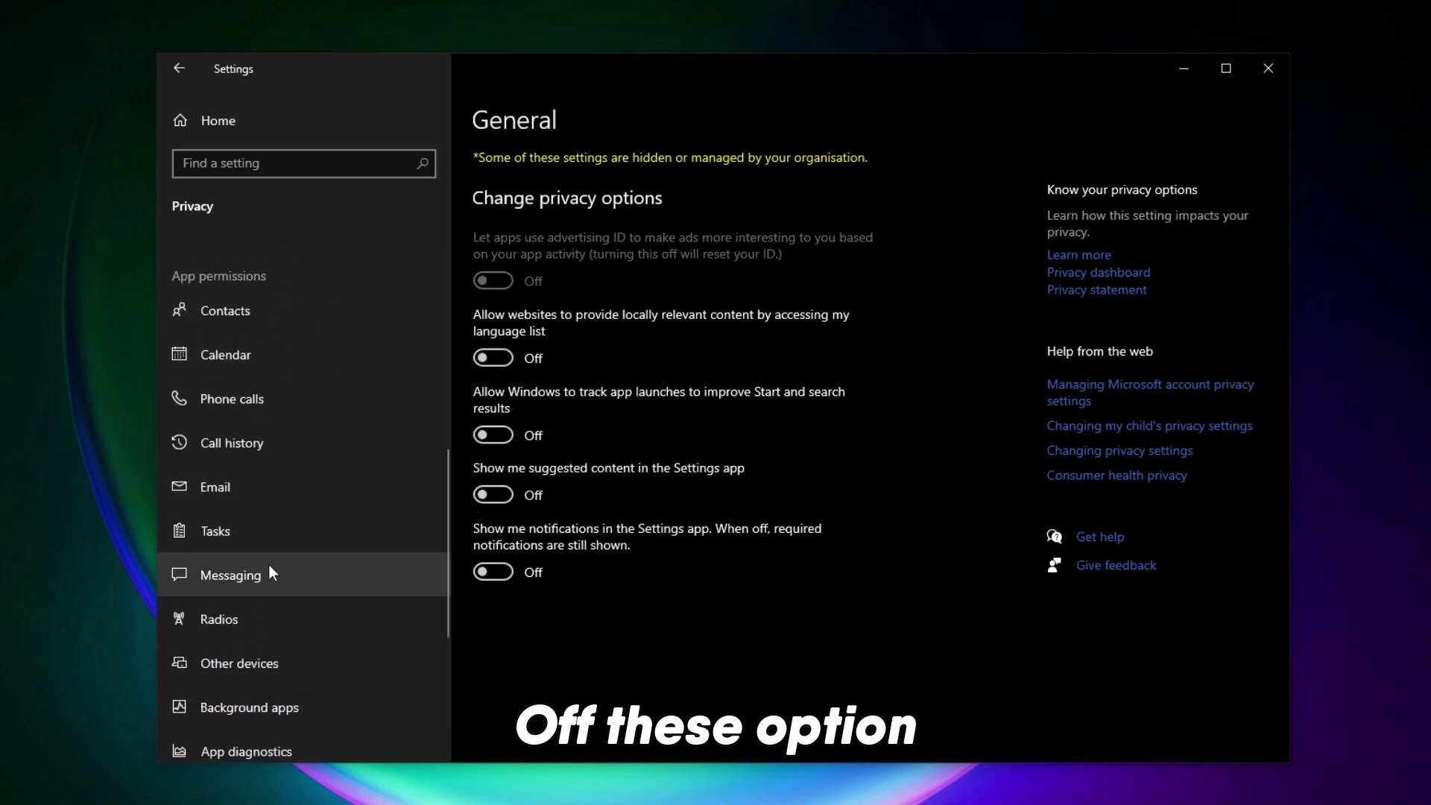
{"action": "left_click", "coordinate": [269, 705]}
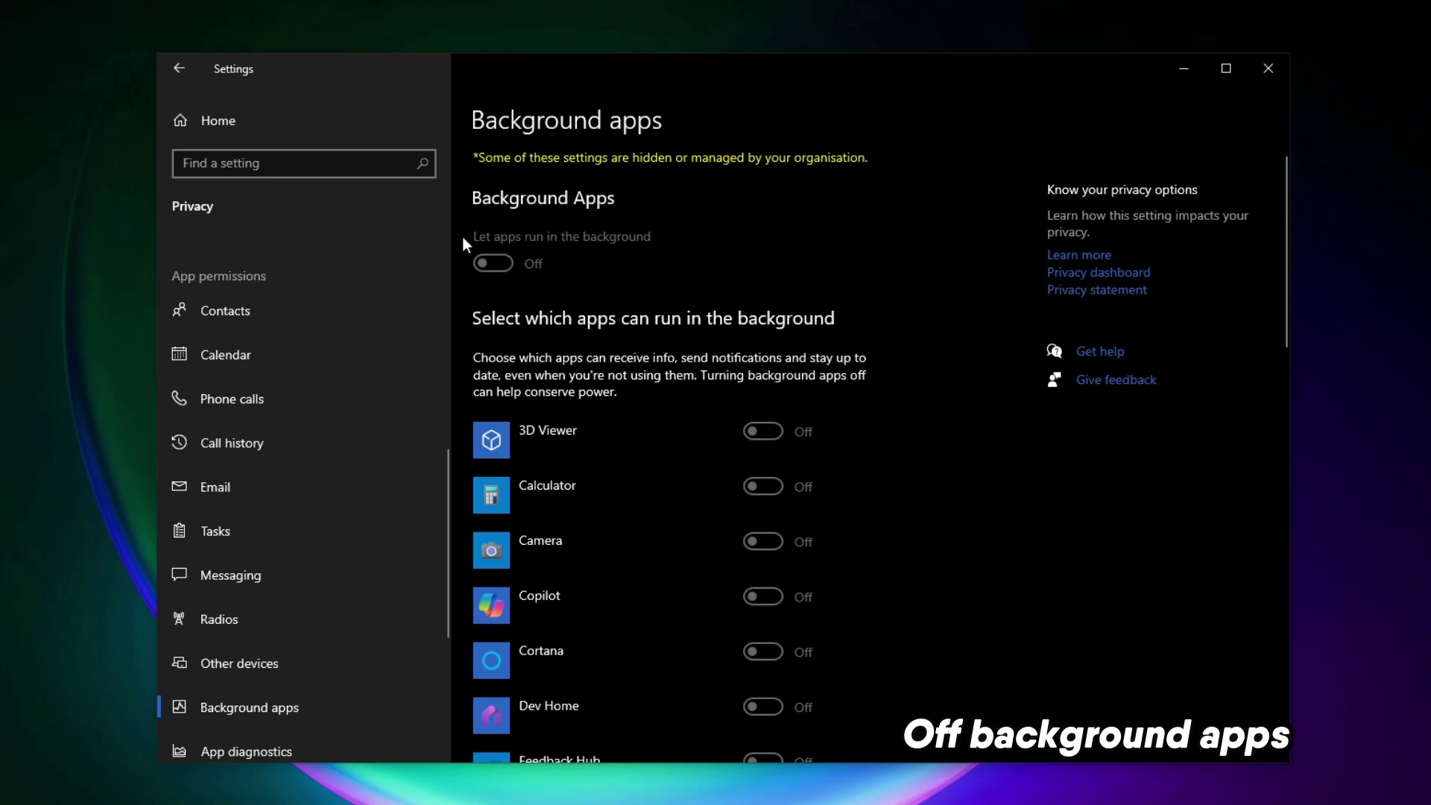
Step: In the Startup apps settings, switch off apps not needed at login, including Steam, and close Settings
{"action": "left_click", "coordinate": [224, 125]}
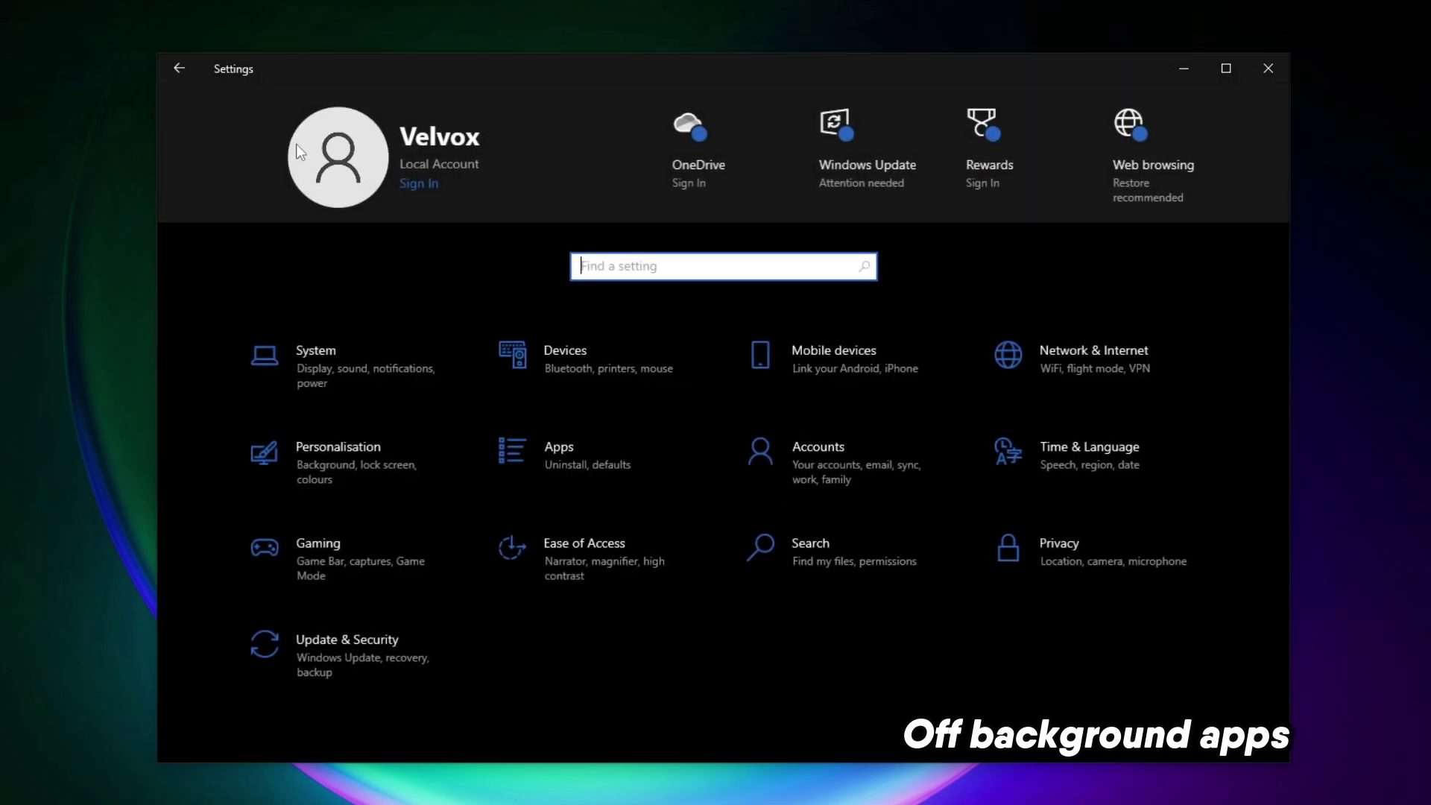
{"action": "left_click", "coordinate": [533, 483]}
{"action": "left_click", "coordinate": [216, 492]}
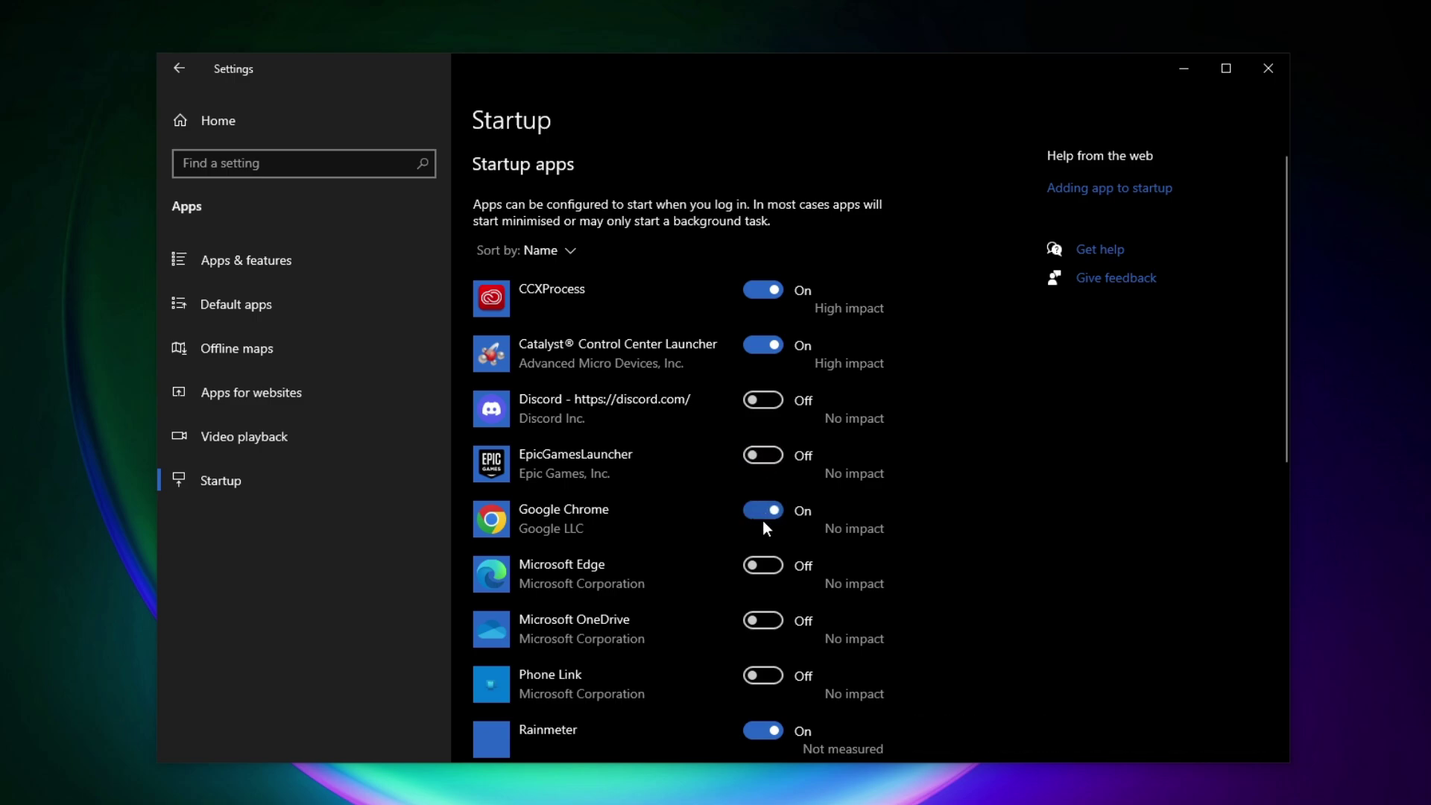
{"action": "left_click", "coordinate": [756, 566]}
{"action": "left_click", "coordinate": [769, 677]}
{"action": "scroll", "coordinate": [768, 649], "scroll_direction": "down", "scroll_amount": 8}
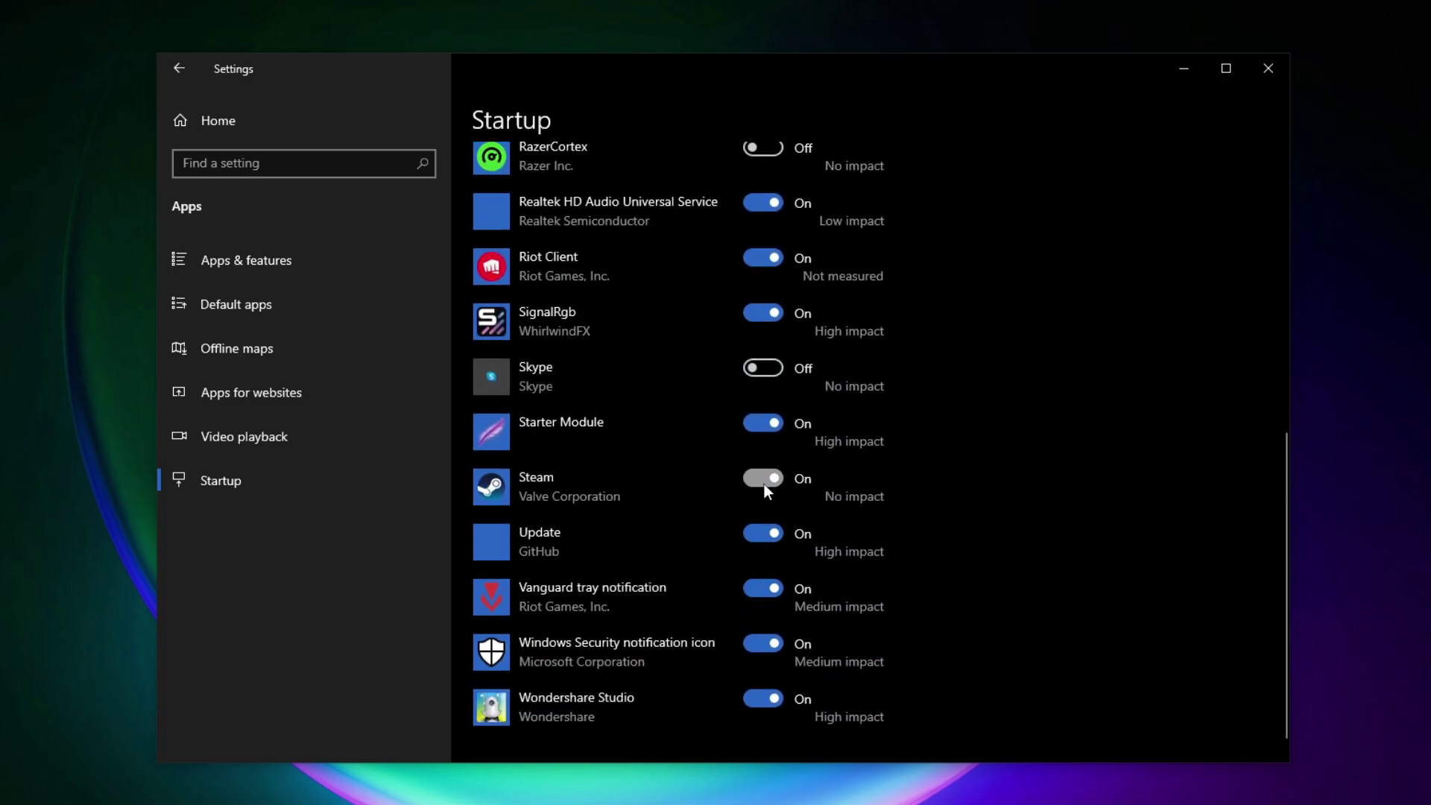
{"action": "left_click", "coordinate": [754, 366]}
{"action": "left_click", "coordinate": [754, 365]}
{"action": "scroll", "coordinate": [750, 365], "scroll_direction": "up", "scroll_amount": 3}
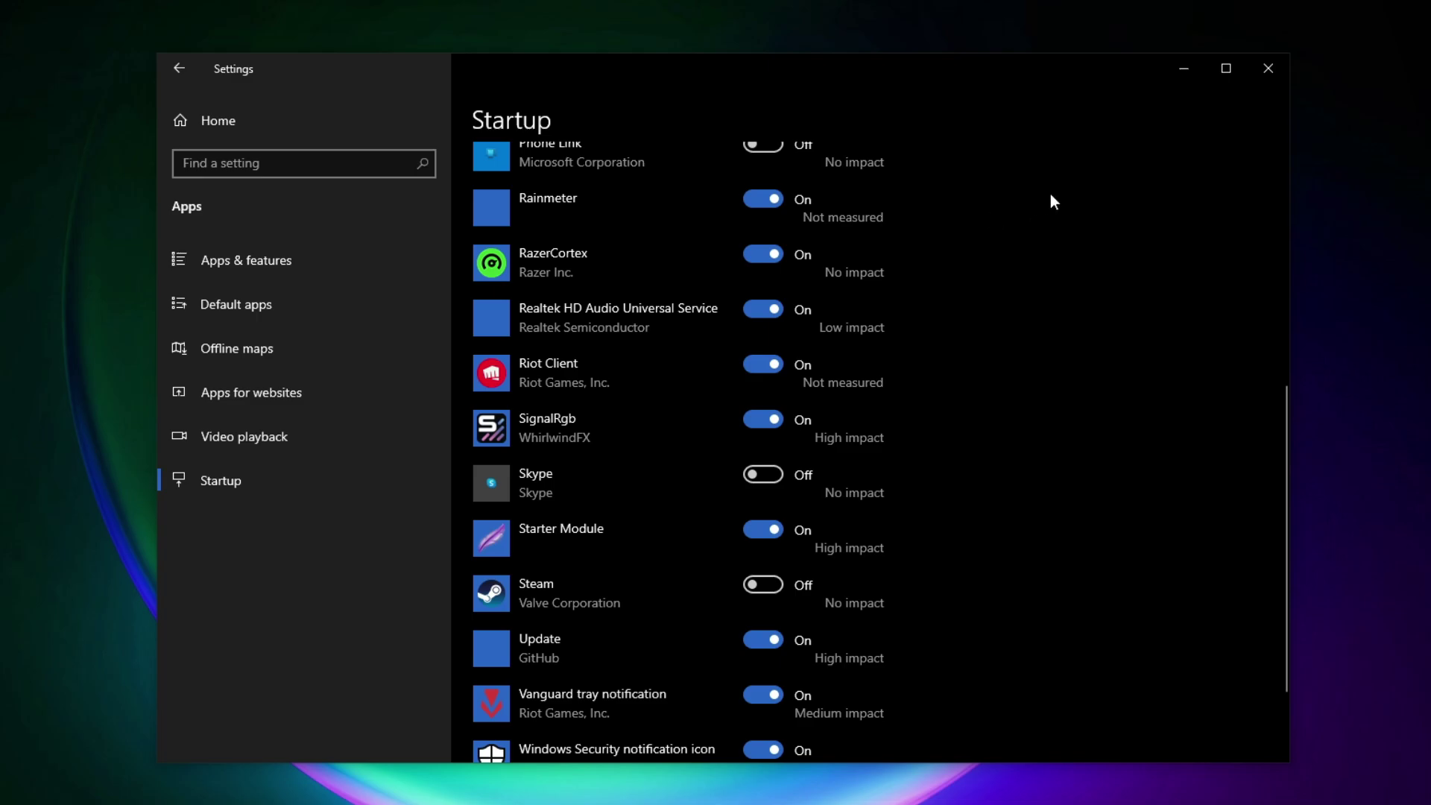
{"action": "left_click", "coordinate": [1268, 67]}
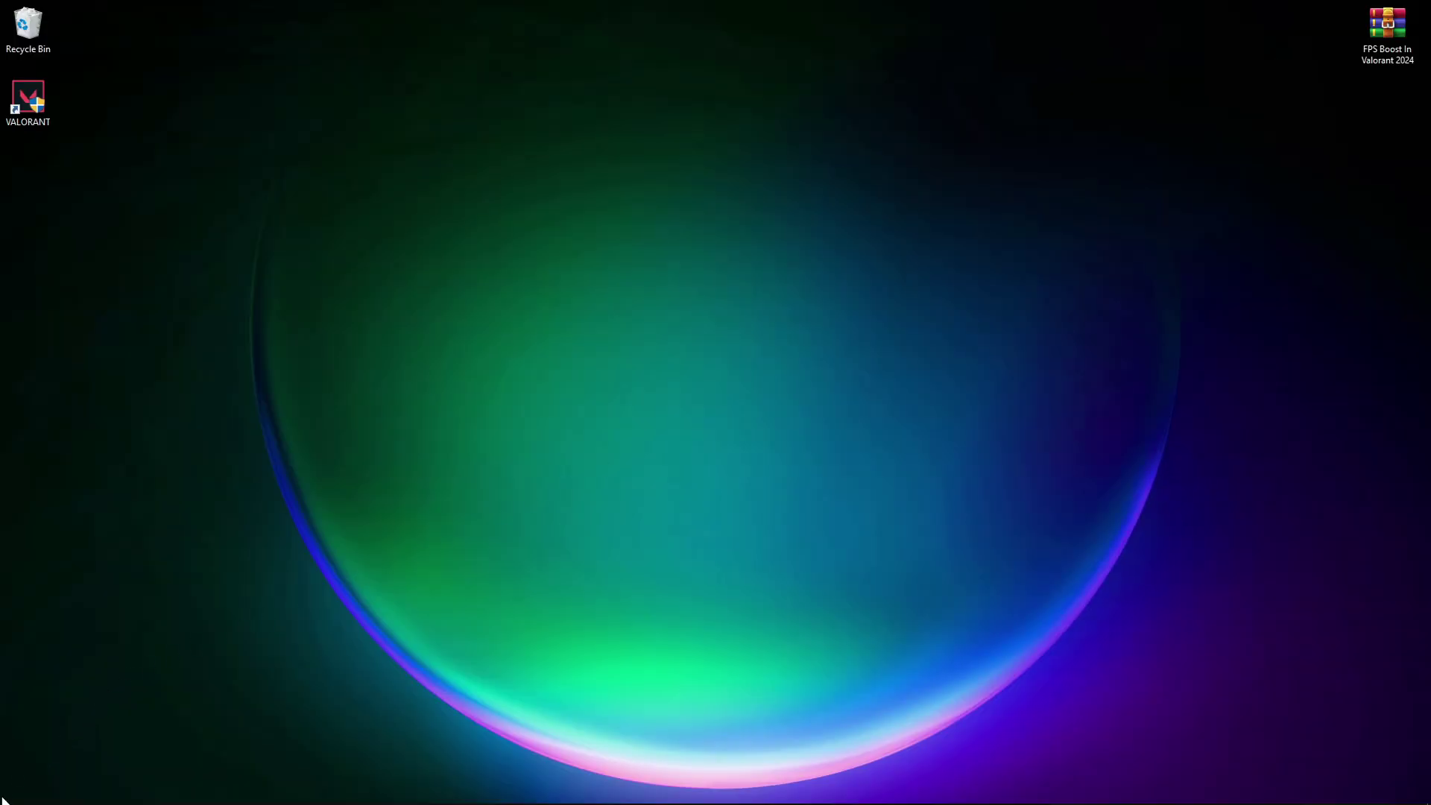
Step: Open the Local app data folder by running %localappdata%
{"action": "right_click", "coordinate": [3, 800]}
{"action": "left_click", "coordinate": [70, 734]}
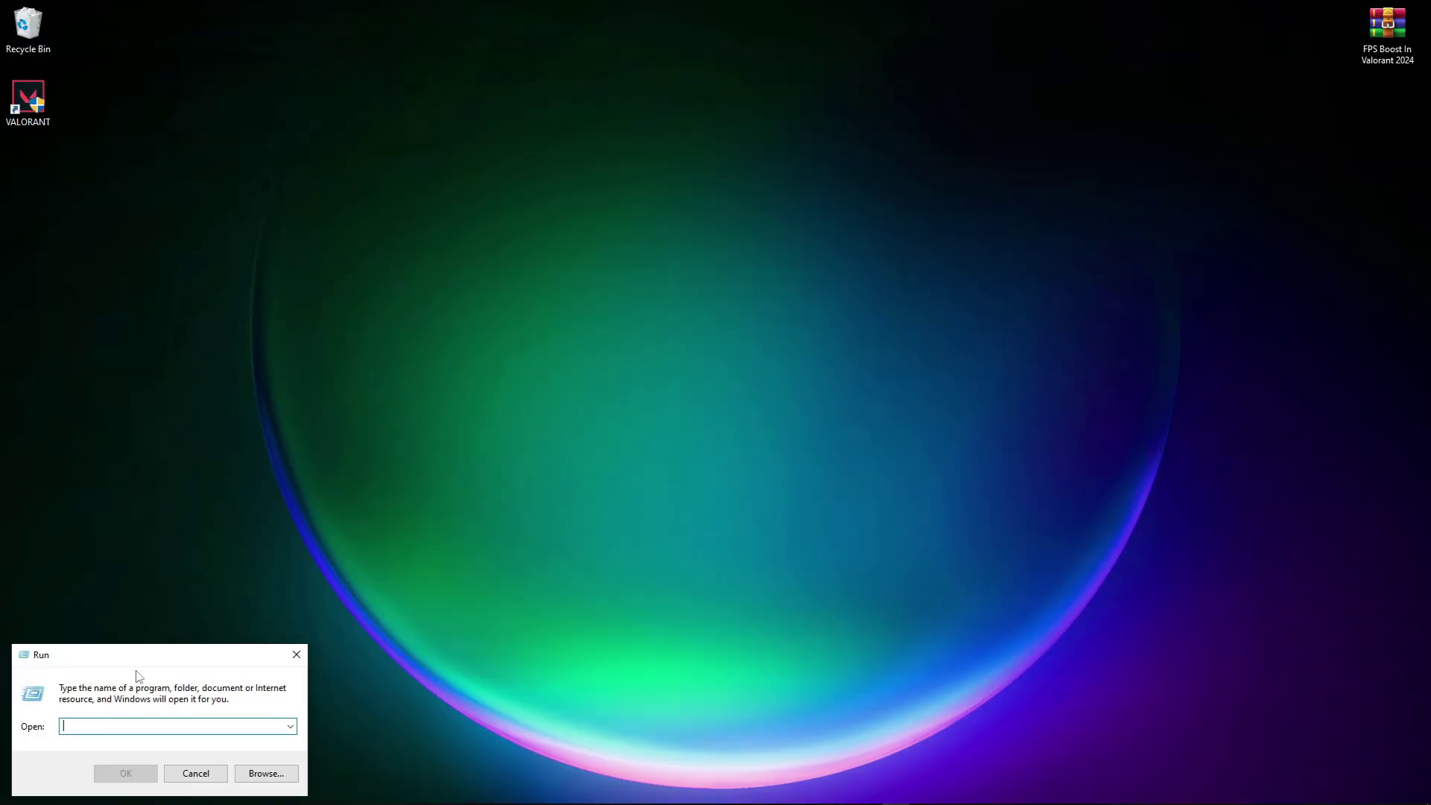
{"action": "left_click_drag", "start_coordinate": [136, 675], "coordinate": [713, 273]}
{"action": "type", "text": "%localappdata%"}
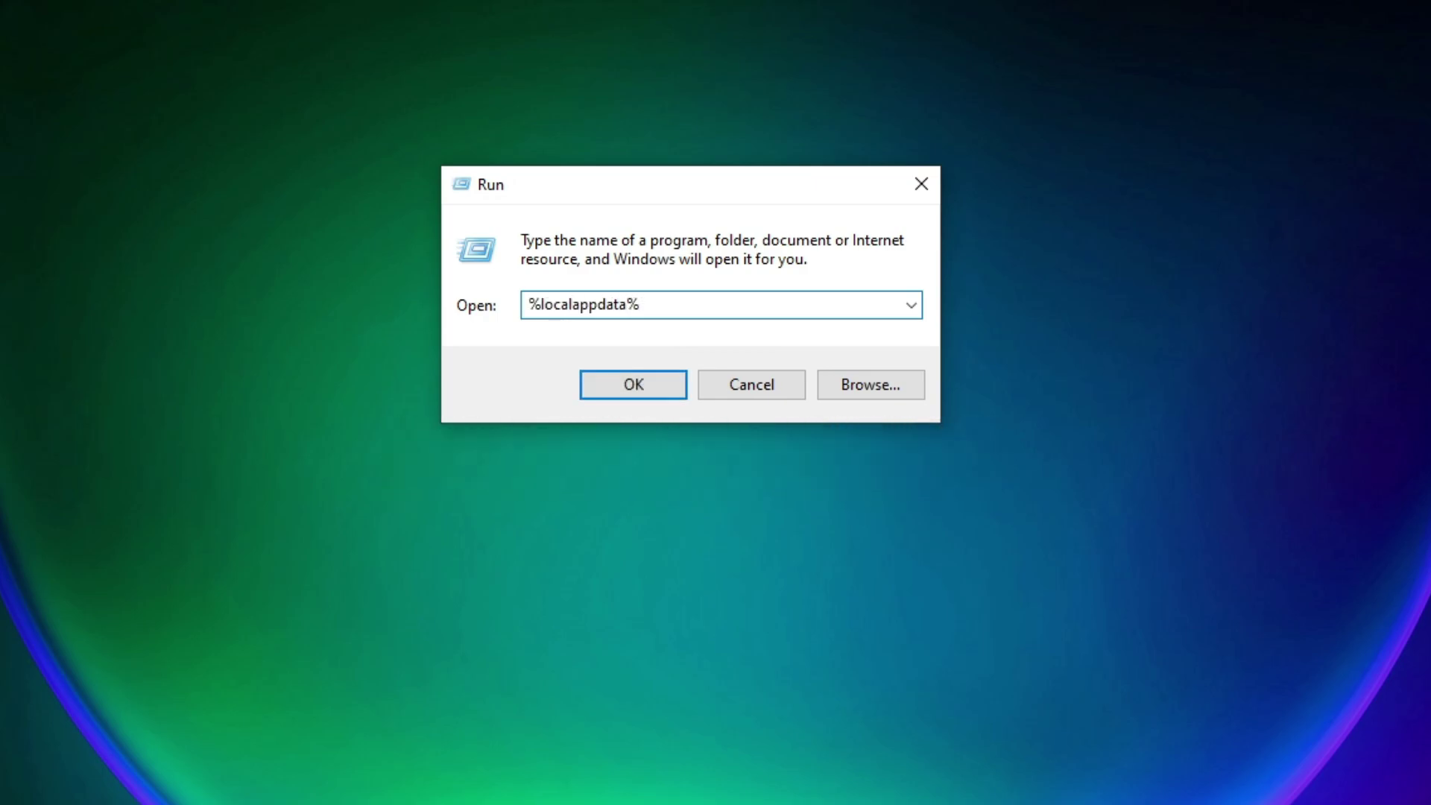
{"action": "key", "text": "Return"}
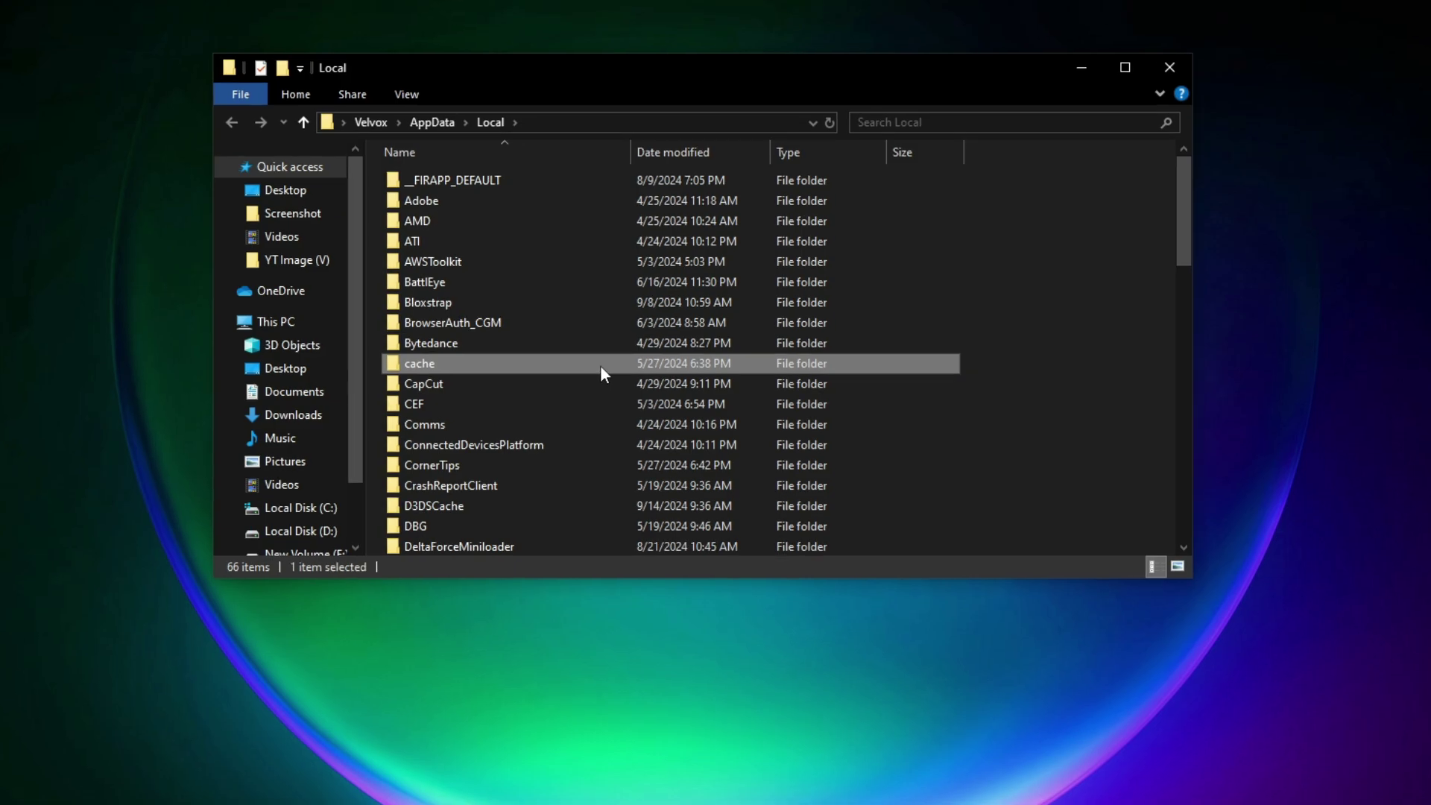
Step: Find and open the VALORANT folder inside the Local app data folder
{"action": "scroll", "coordinate": [622, 376], "scroll_direction": "down", "scroll_amount": 15}
{"action": "left_click", "coordinate": [622, 375]}
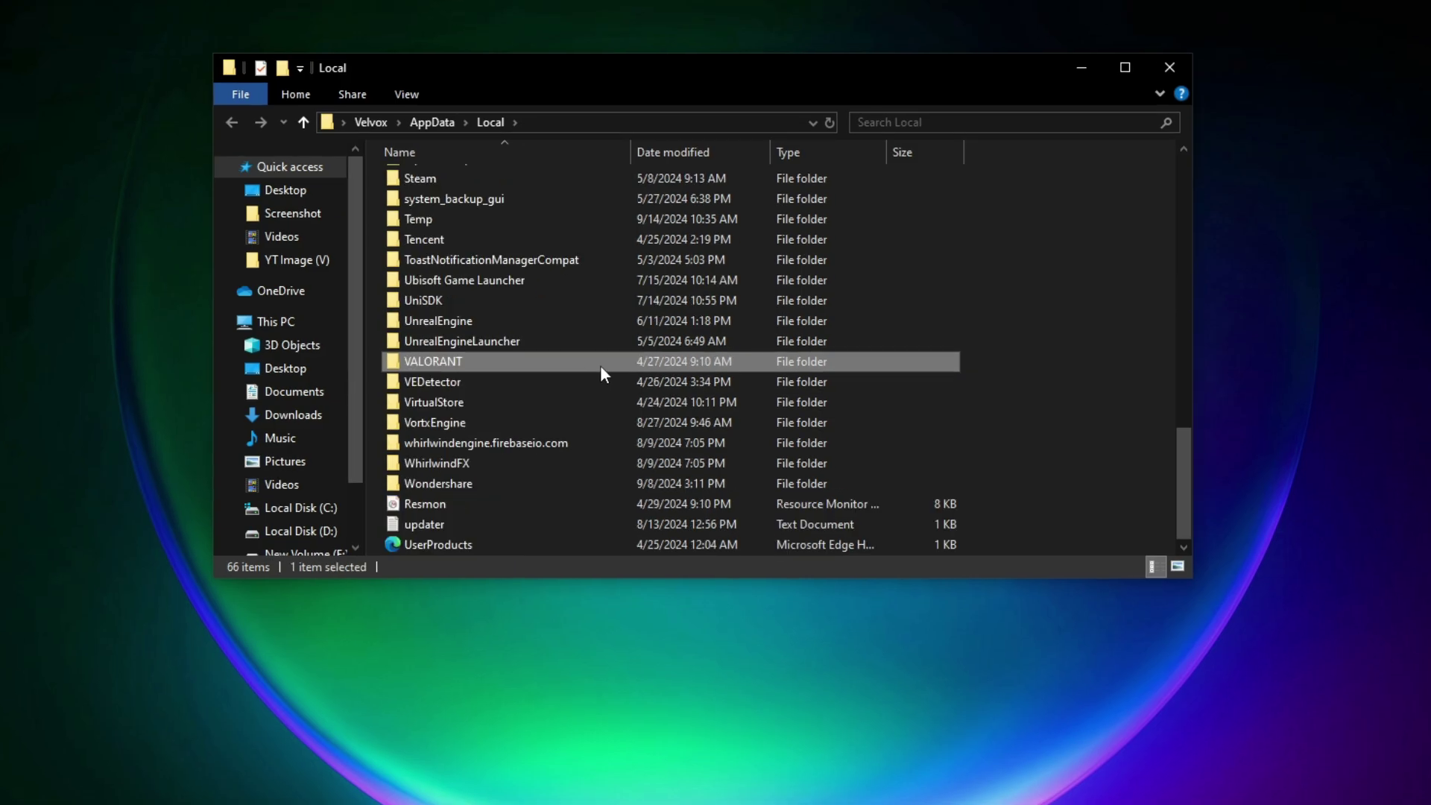
{"action": "left_click", "coordinate": [437, 363]}
{"action": "right_click", "coordinate": [437, 363]}
{"action": "left_click", "coordinate": [503, 355]}
{"action": "right_click", "coordinate": [507, 361]}
{"action": "left_click", "coordinate": [547, 368]}
Step: Open VALORANT's Saved folder and its Config subfolder
{"action": "left_click", "coordinate": [430, 185]}
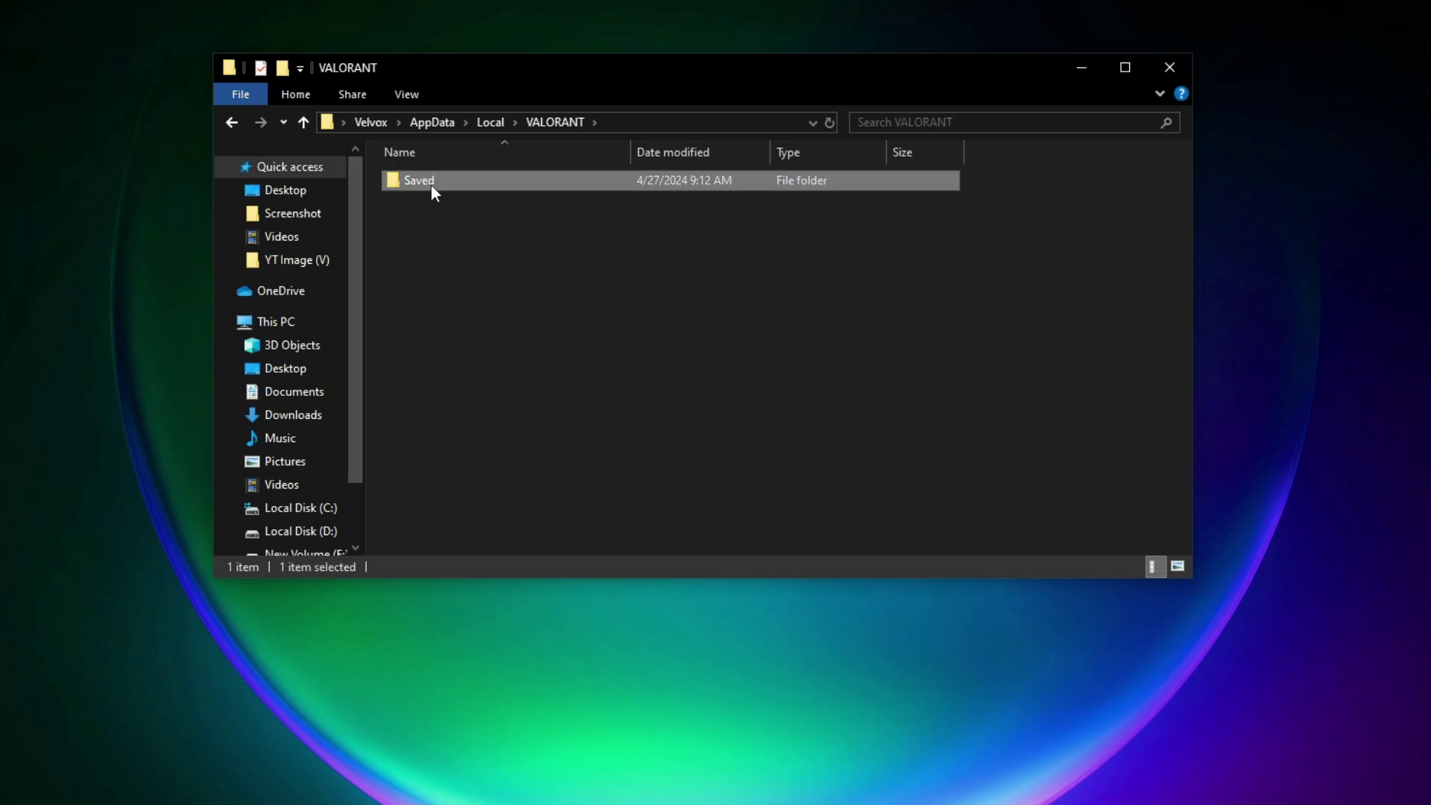
{"action": "right_click", "coordinate": [430, 185]}
{"action": "left_click", "coordinate": [511, 197]}
{"action": "left_click", "coordinate": [405, 185]}
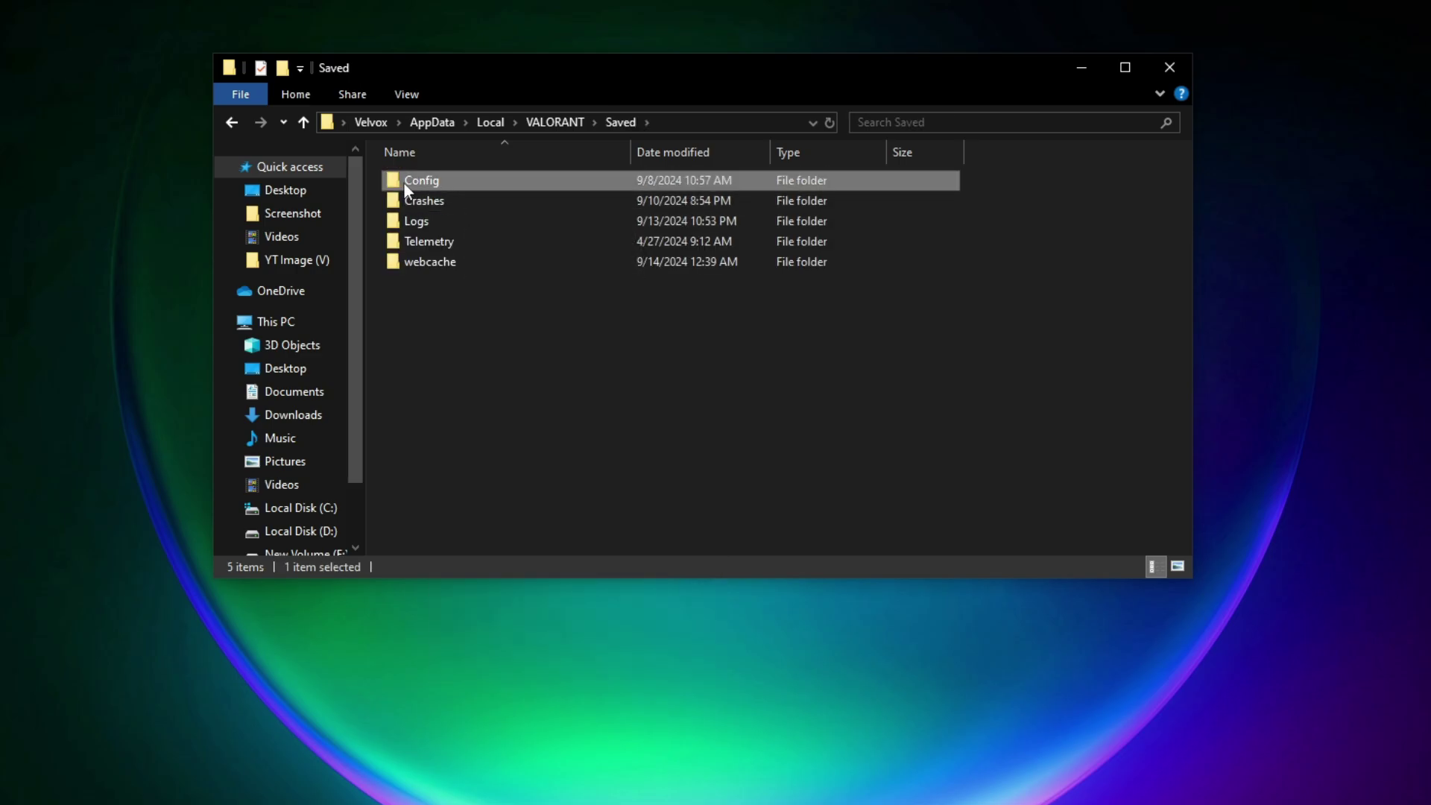
{"action": "right_click", "coordinate": [437, 185]}
{"action": "left_click", "coordinate": [489, 198]}
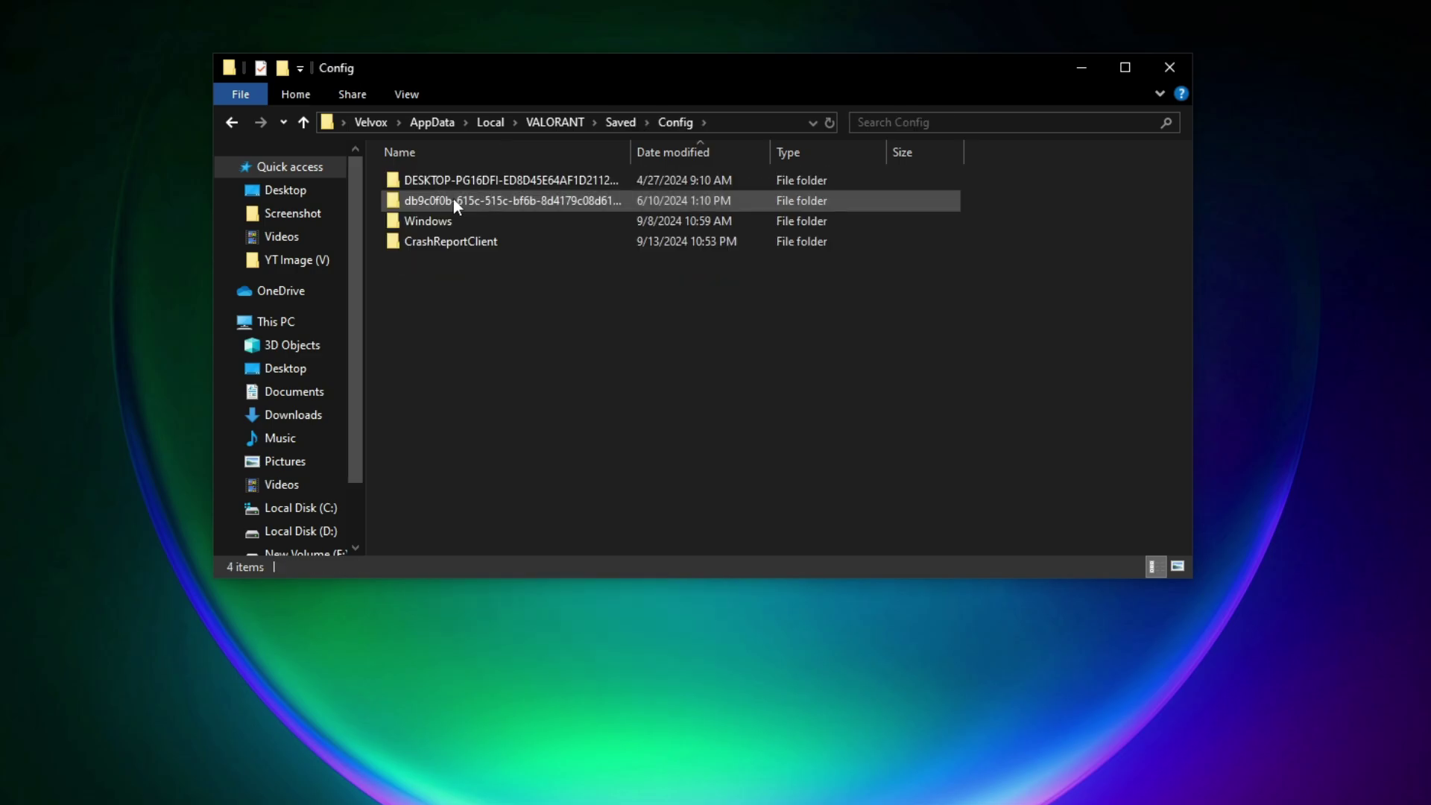
Step: In Config, open the player account's folder, whose name is a long ID
{"action": "left_click", "coordinate": [440, 203]}
{"action": "right_click", "coordinate": [450, 204]}
{"action": "left_click", "coordinate": [504, 214]}
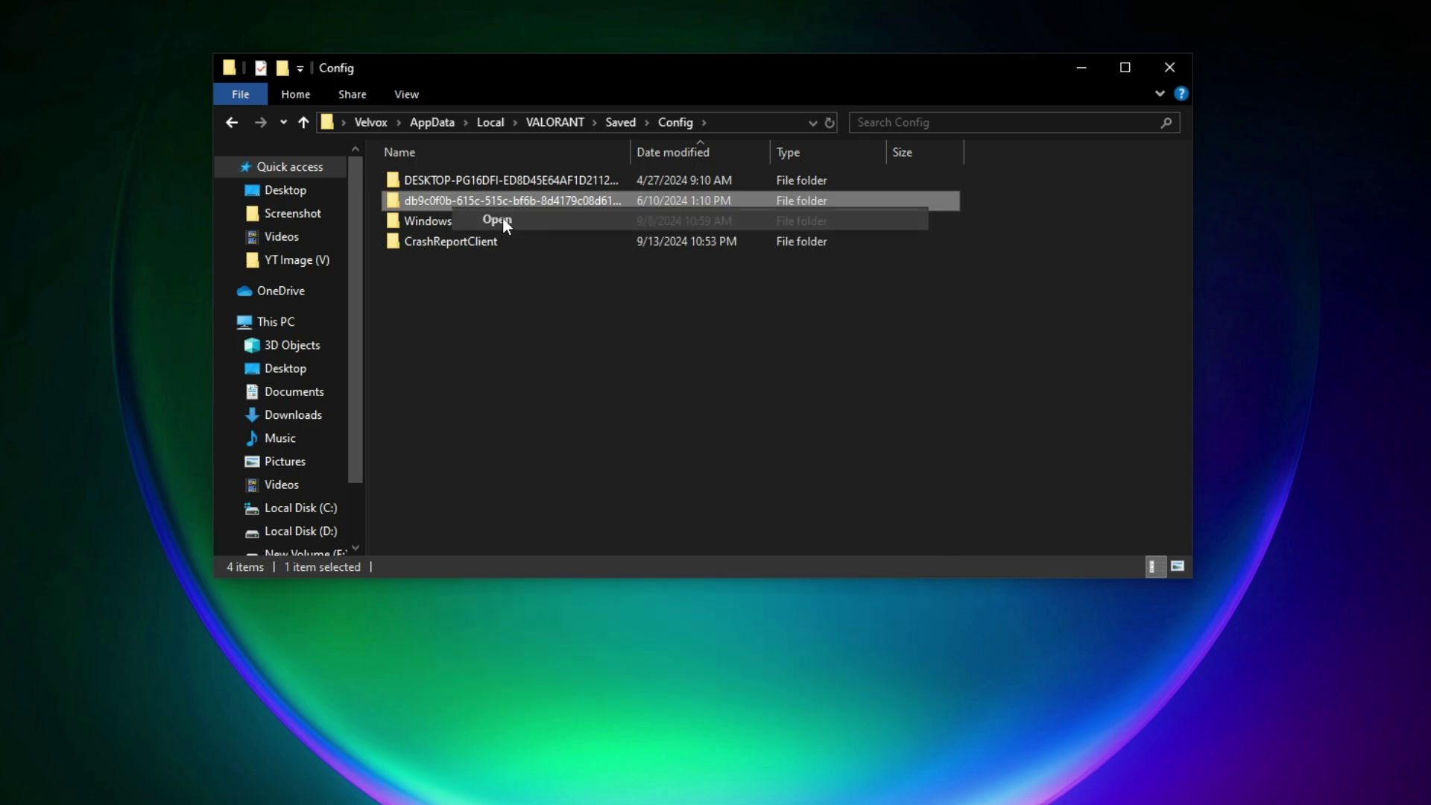
Step: Check the contents of the WindowsClient folder and return to the account folder
{"action": "left_click", "coordinate": [431, 185]}
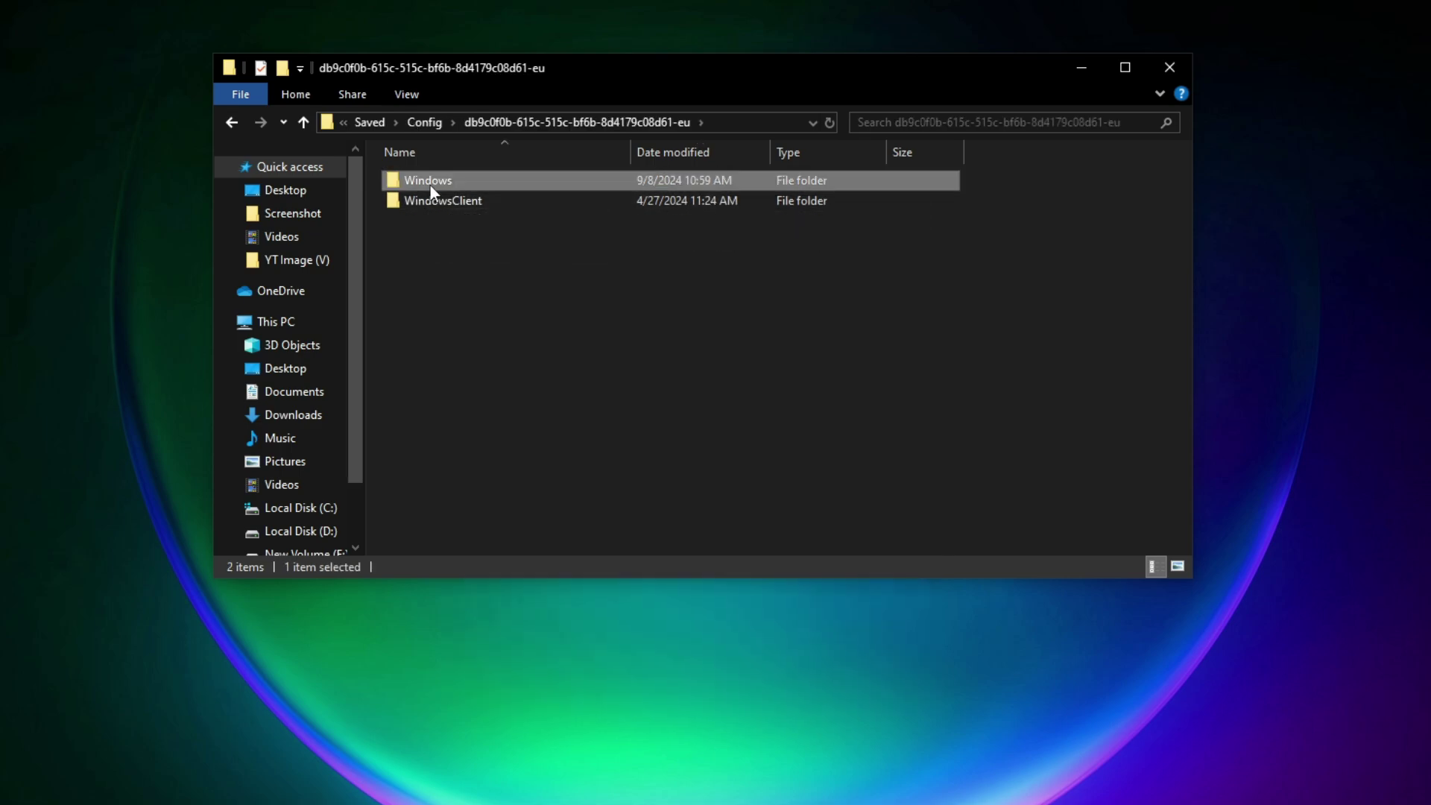
{"action": "left_click", "coordinate": [434, 201]}
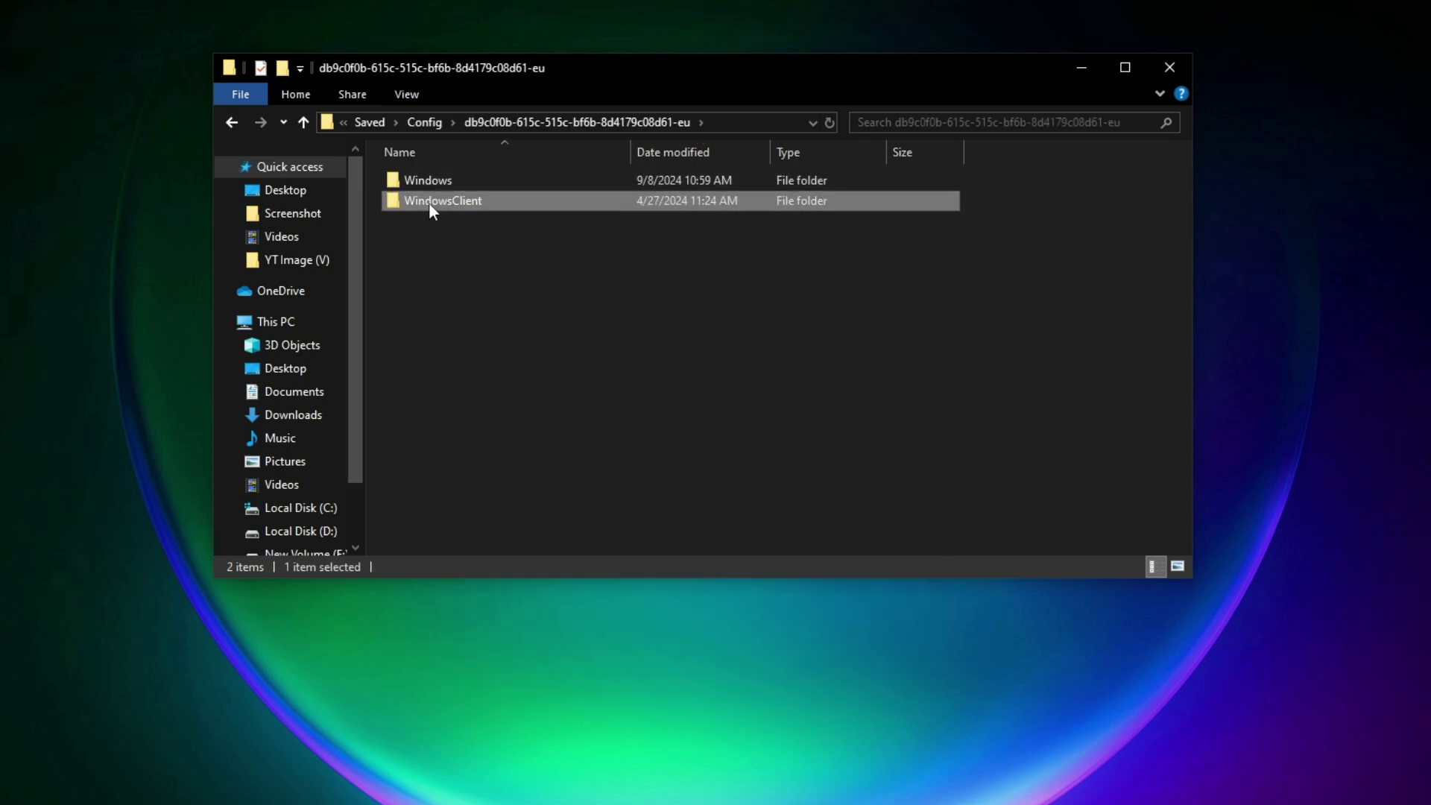
{"action": "right_click", "coordinate": [430, 204]}
{"action": "left_click", "coordinate": [458, 213]}
{"action": "left_click", "coordinate": [430, 187]}
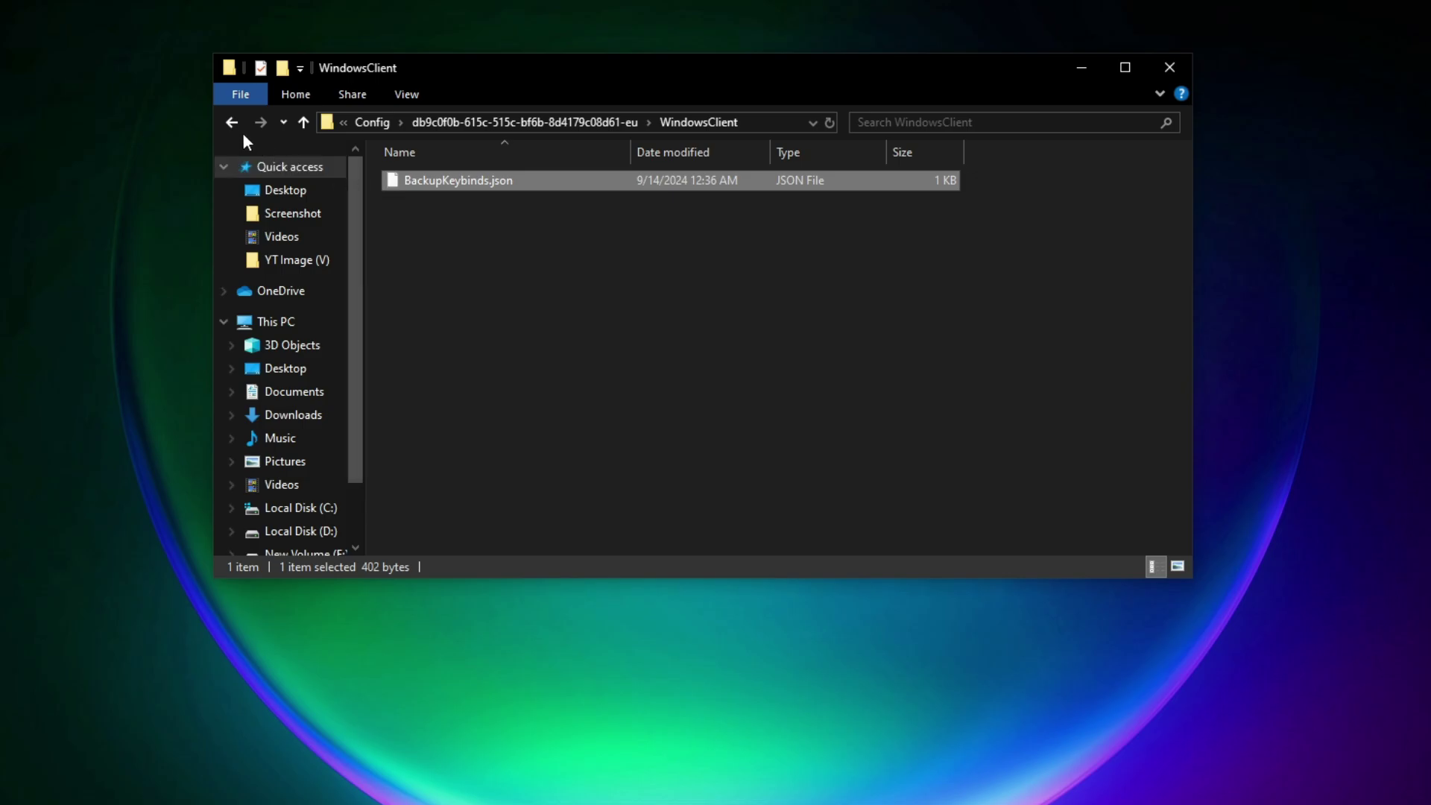
{"action": "left_click", "coordinate": [233, 123]}
Step: Open the account's Windows folder and open its GameUserSettings file for editing in Notepad
{"action": "left_click", "coordinate": [423, 175]}
{"action": "right_click", "coordinate": [423, 174]}
{"action": "left_click", "coordinate": [469, 184]}
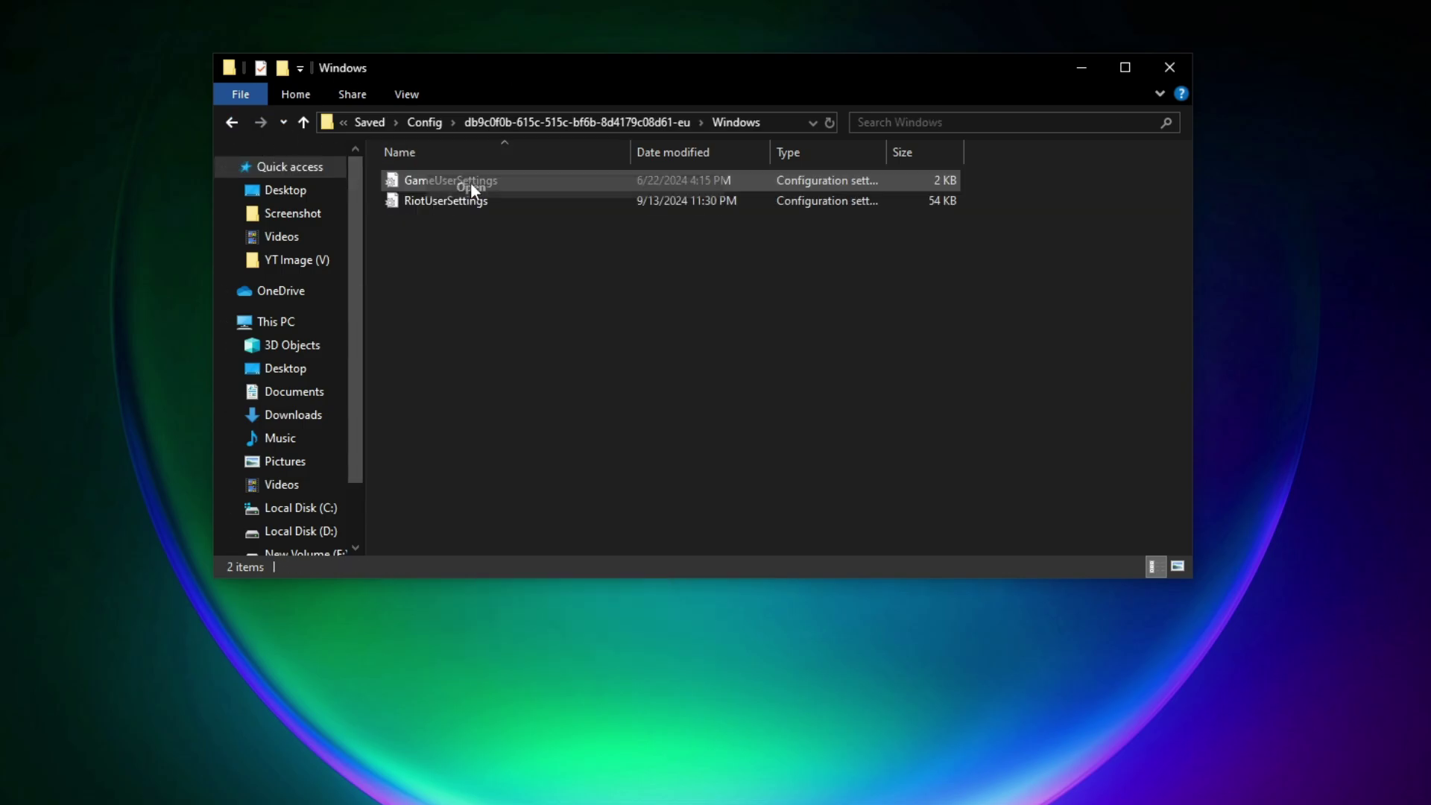
{"action": "left_click", "coordinate": [436, 185]}
{"action": "right_click", "coordinate": [437, 186]}
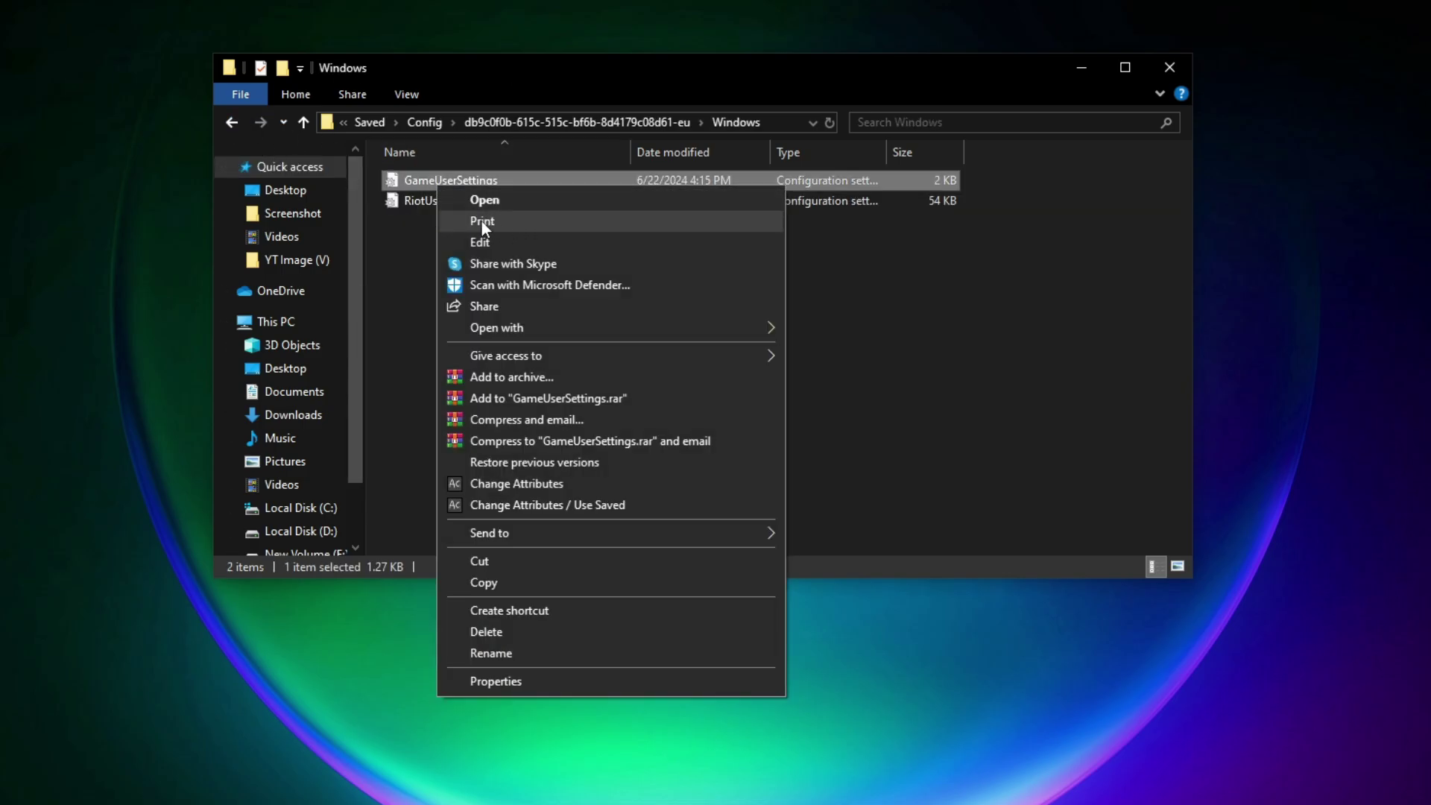
{"action": "left_click", "coordinate": [480, 243]}
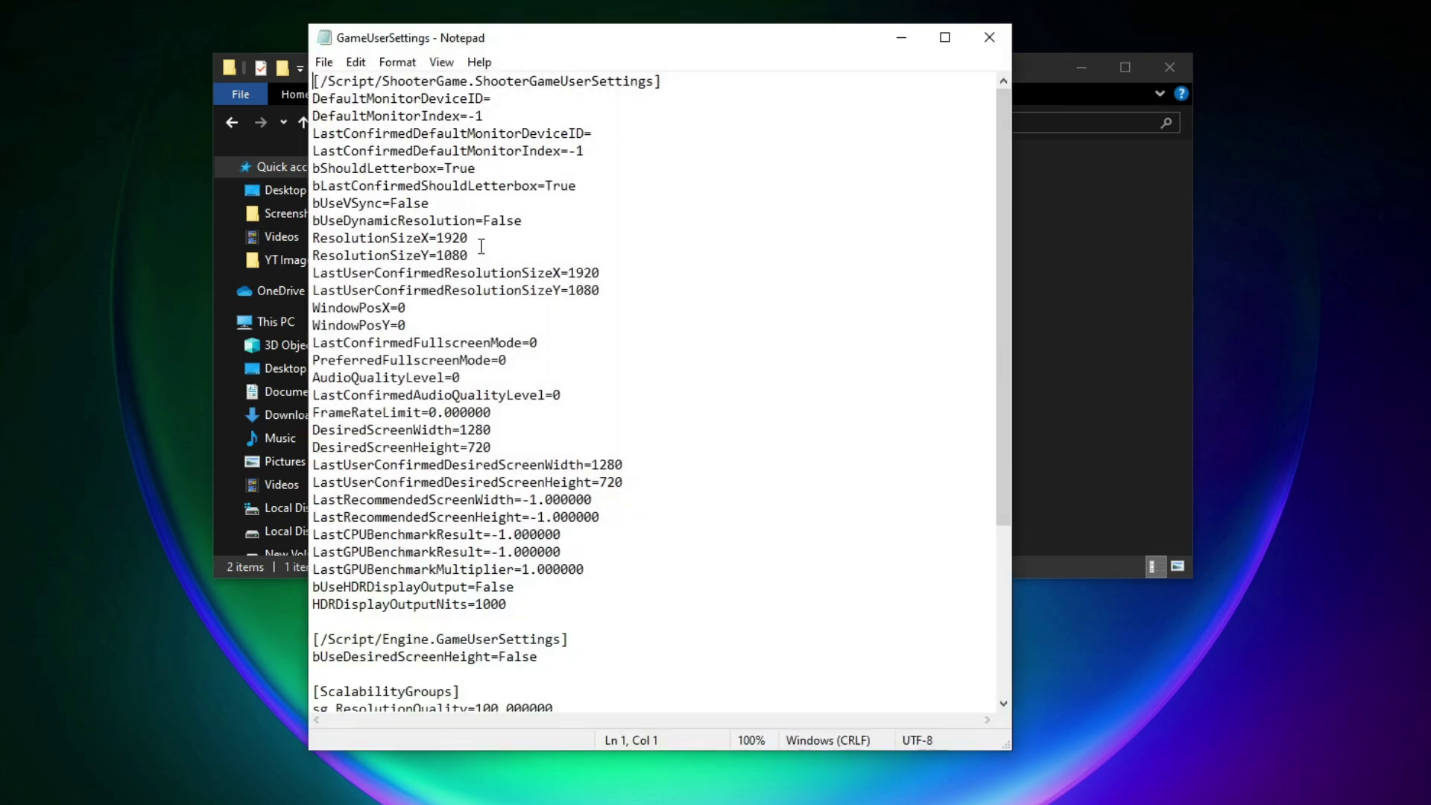
Step: Under ScalabilityGroups, set sg.ResolutionQuality to 85.000000 and all other quality values to 1, and save the file
{"action": "scroll", "coordinate": [521, 345], "scroll_direction": "down", "scroll_amount": 5}
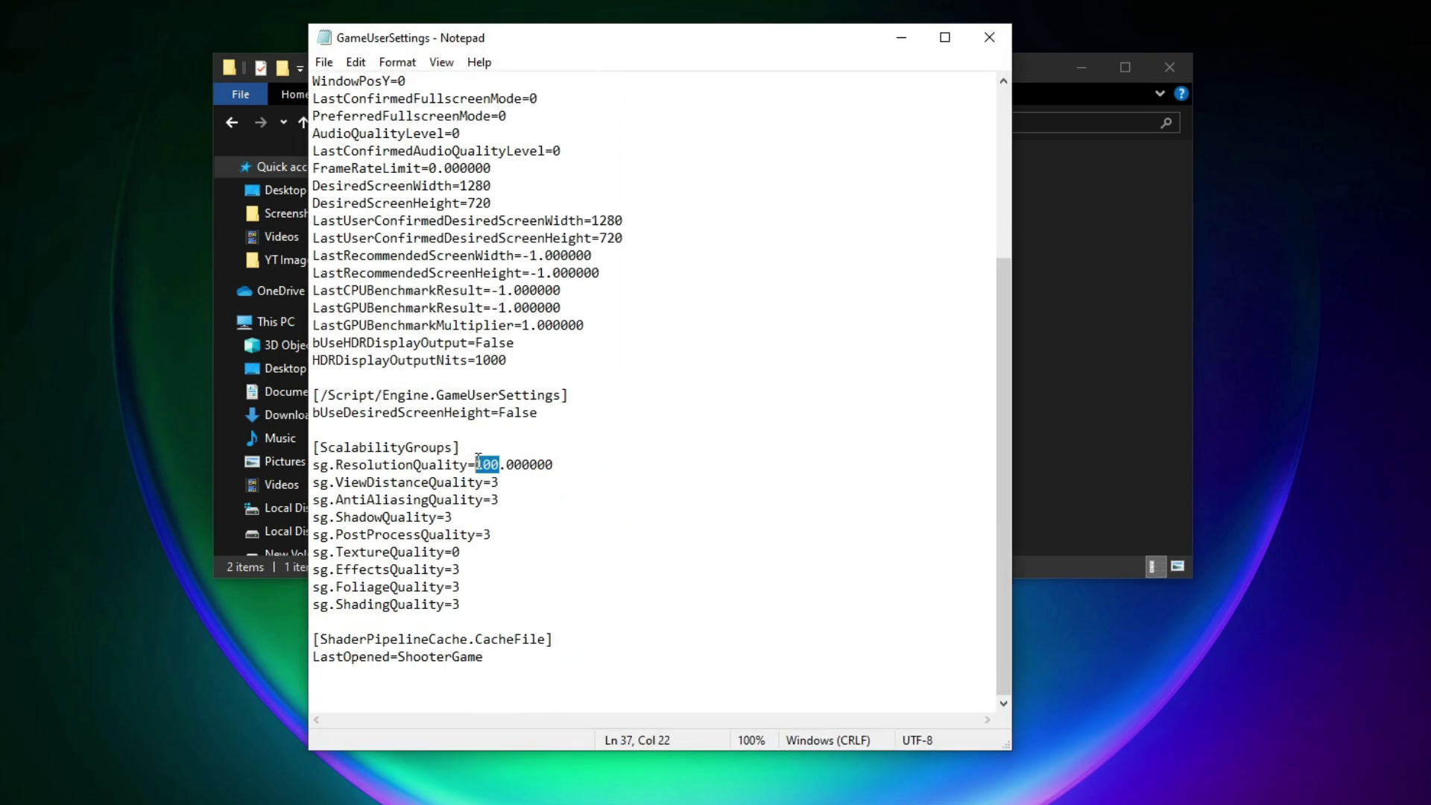
{"action": "type", "text": "85"}
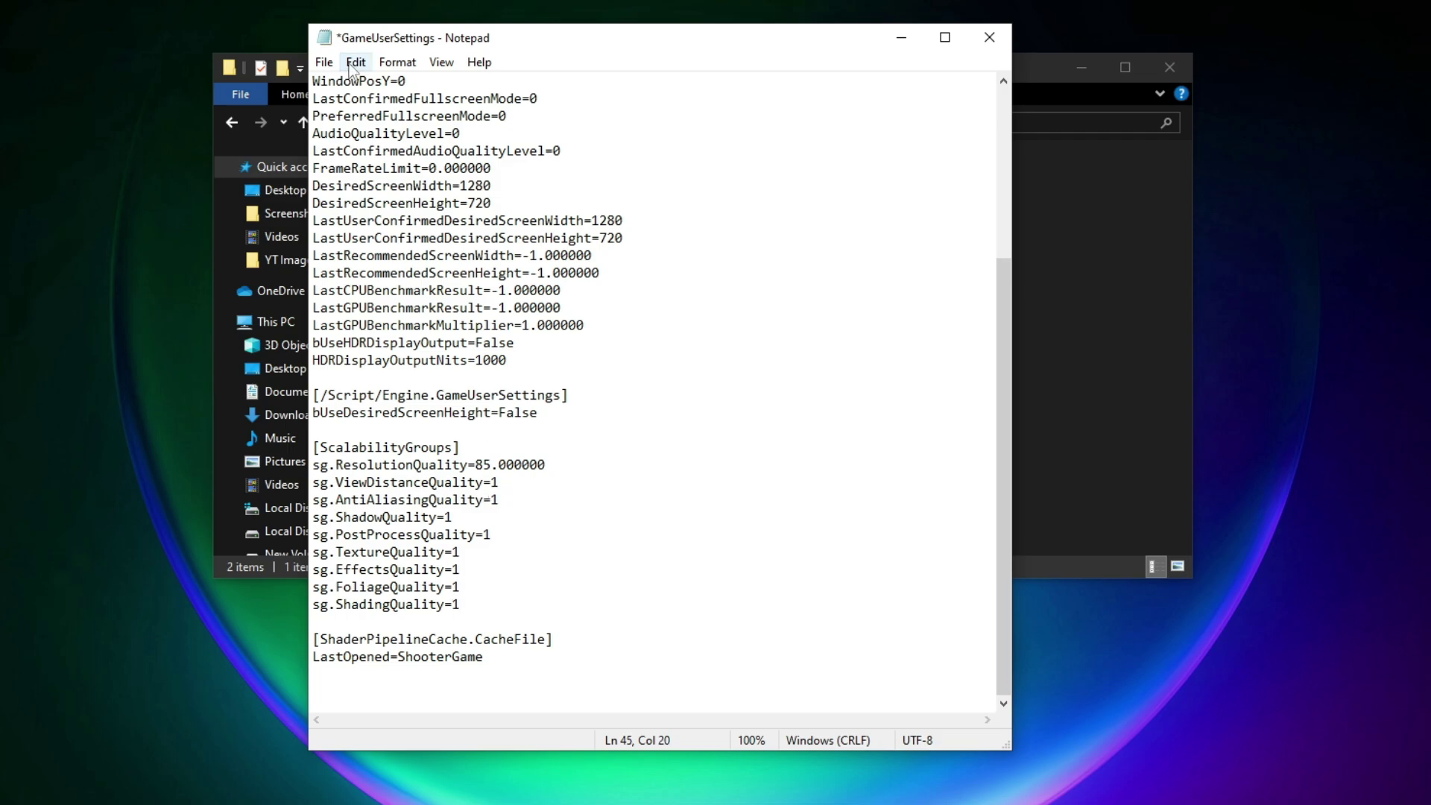
{"action": "left_click", "coordinate": [323, 62]}
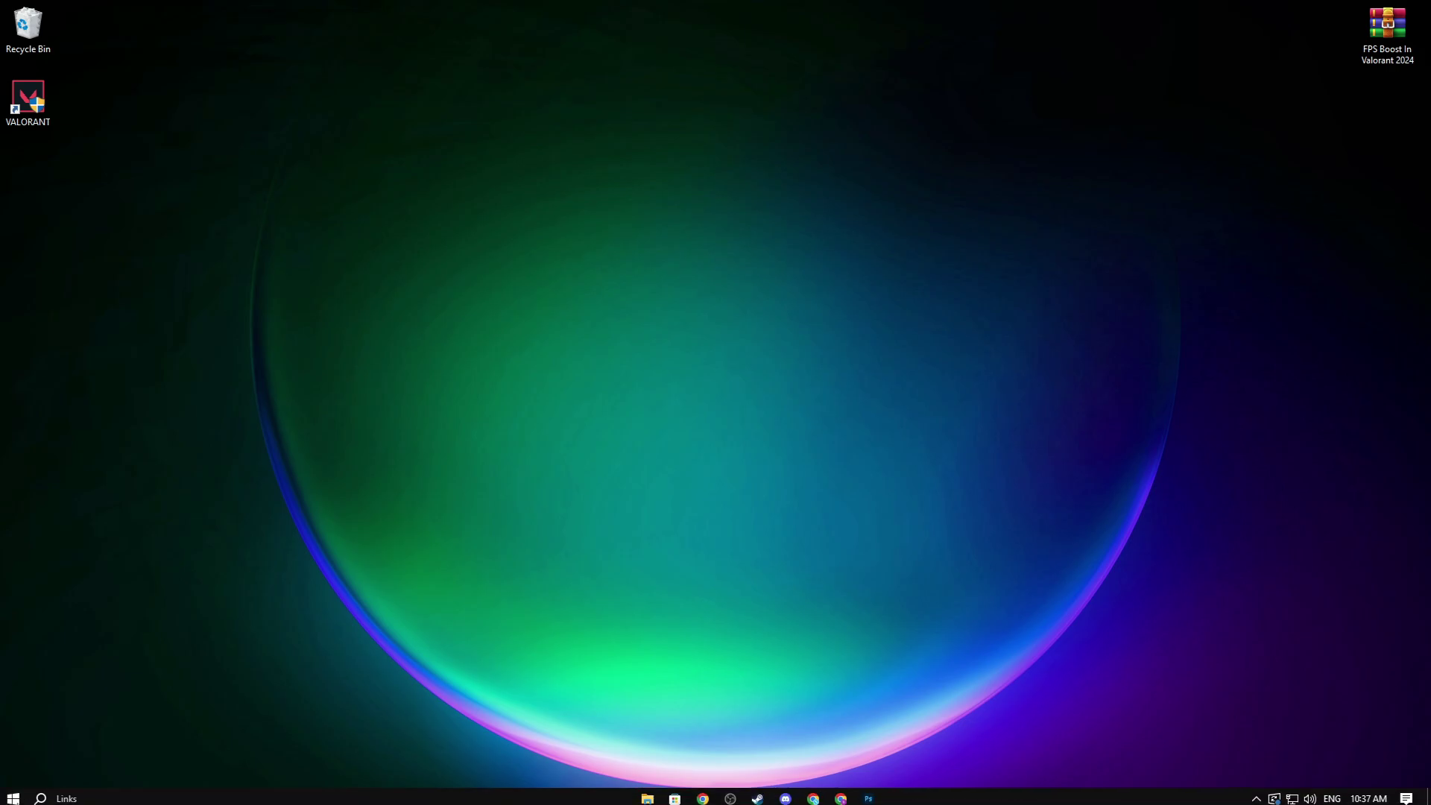
Step: Search Windows for the restore point settings and open System Protection
{"action": "left_click", "coordinate": [40, 792]}
{"action": "type", "text": "cr"}
{"action": "left_click", "coordinate": [474, 441]}
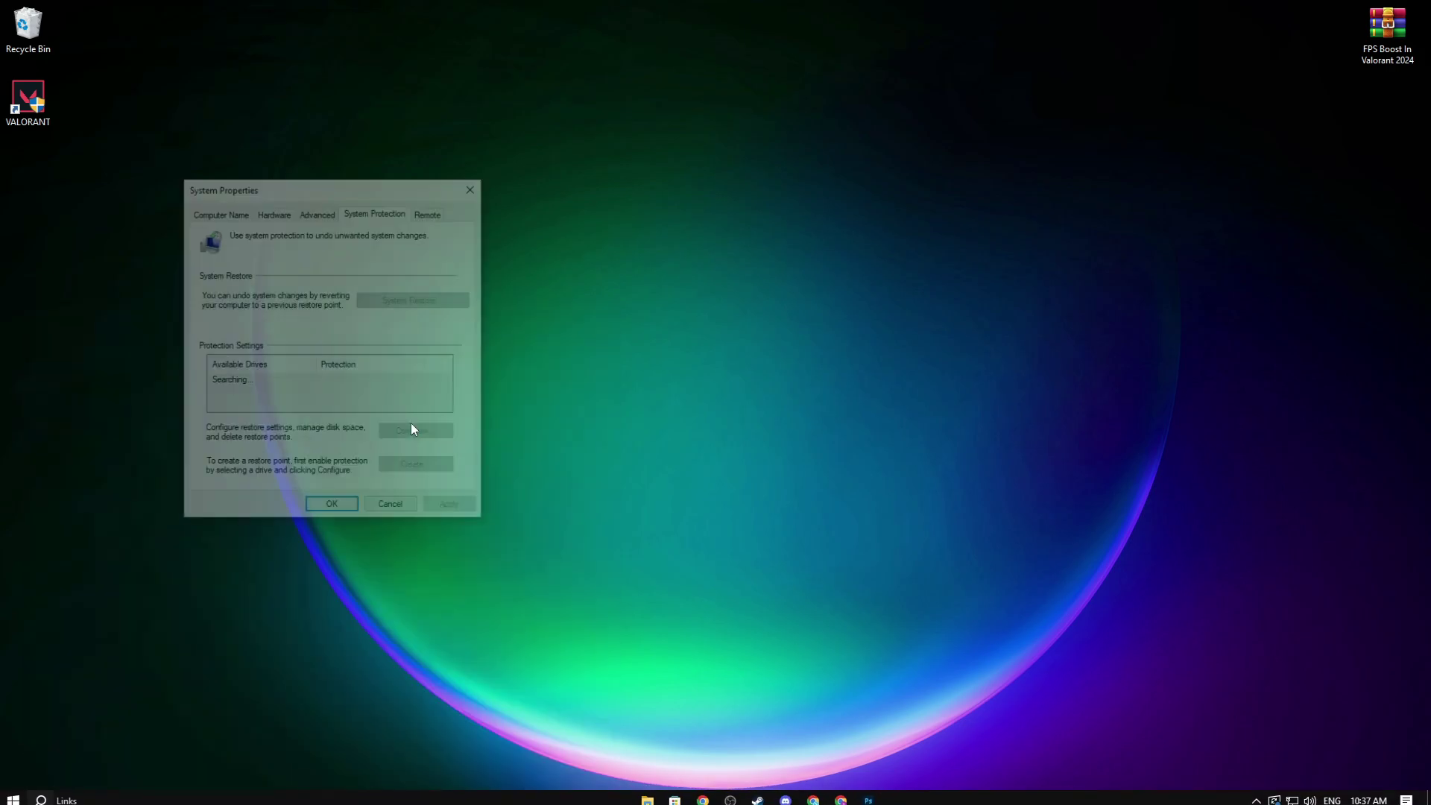
Step: Check the system protection configuration of Local Disk (C:) and leave it without changes
{"action": "scroll", "coordinate": [670, 337], "scroll_direction": "down", "scroll_amount": 1}
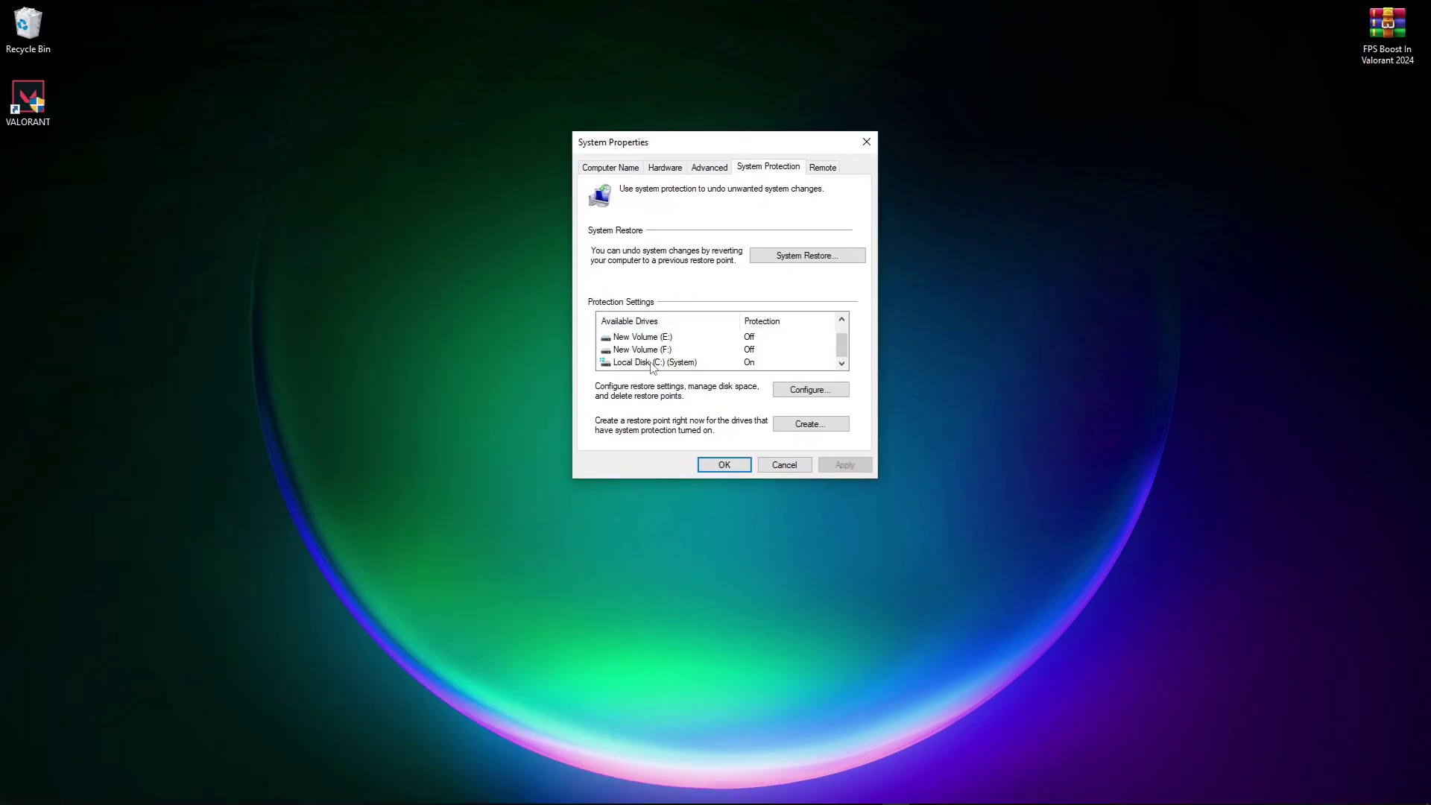
{"action": "left_click", "coordinate": [648, 363]}
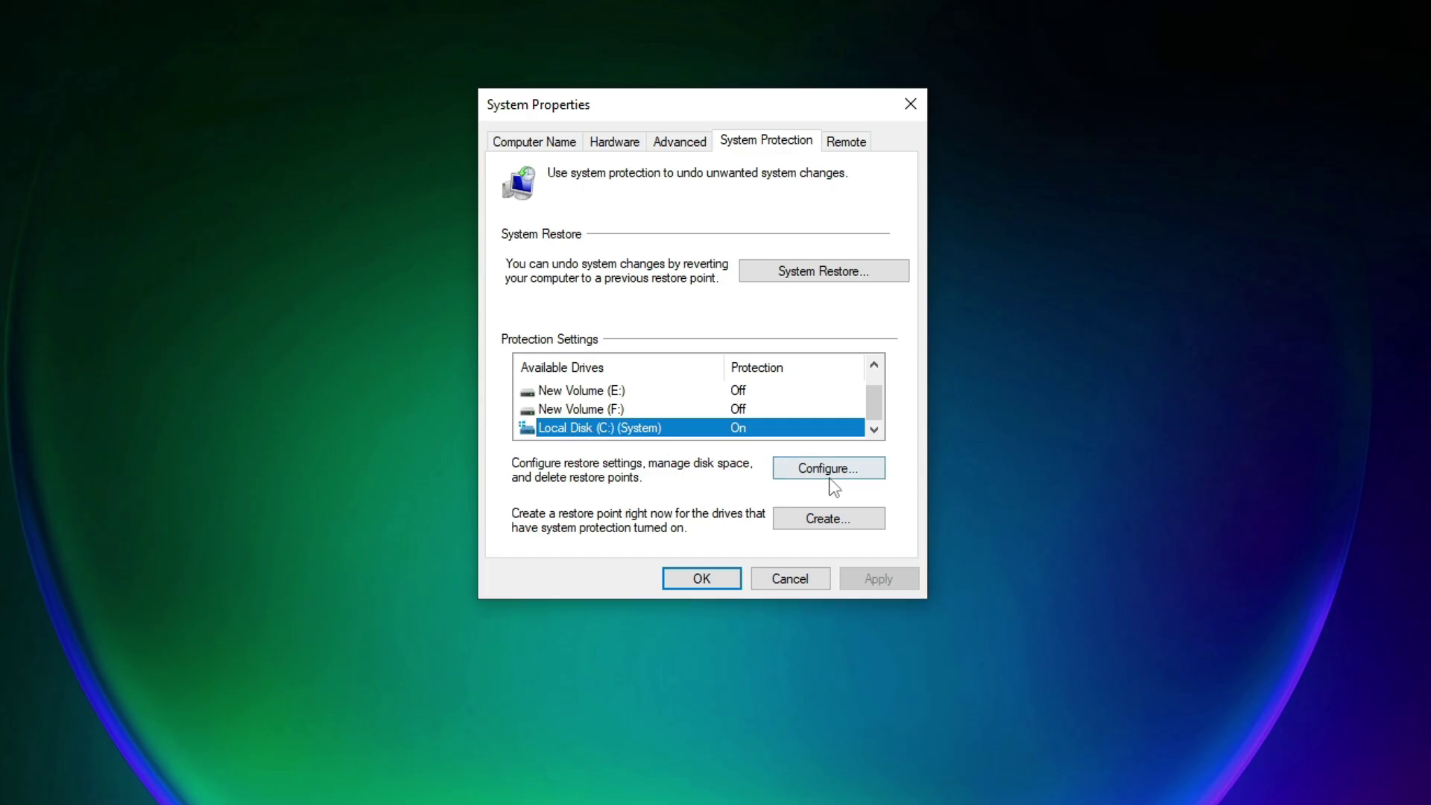
{"action": "left_click", "coordinate": [829, 475]}
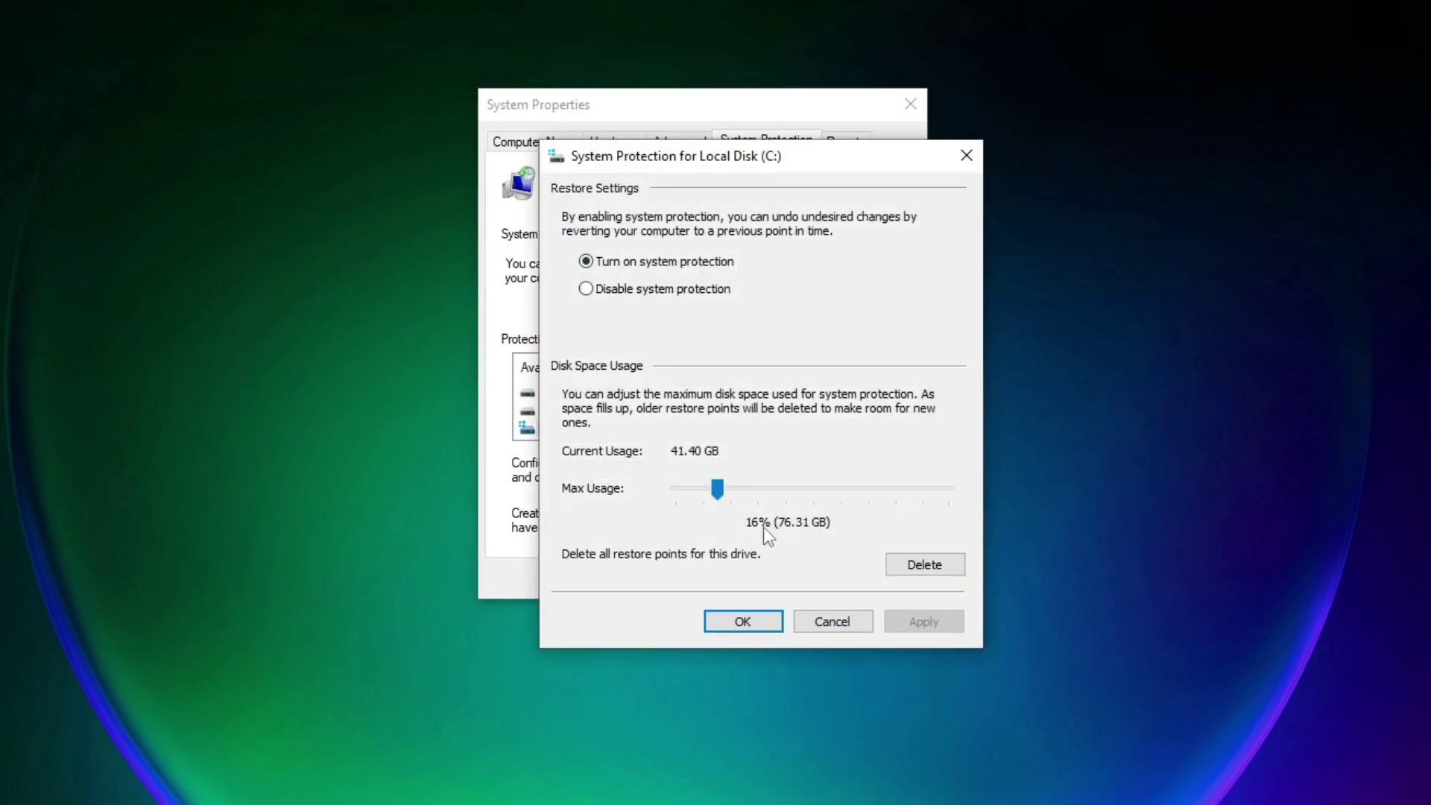
{"action": "left_click", "coordinate": [831, 621]}
Step: Create a restore point described as Subscribe and close System Properties
{"action": "left_click", "coordinate": [846, 517]}
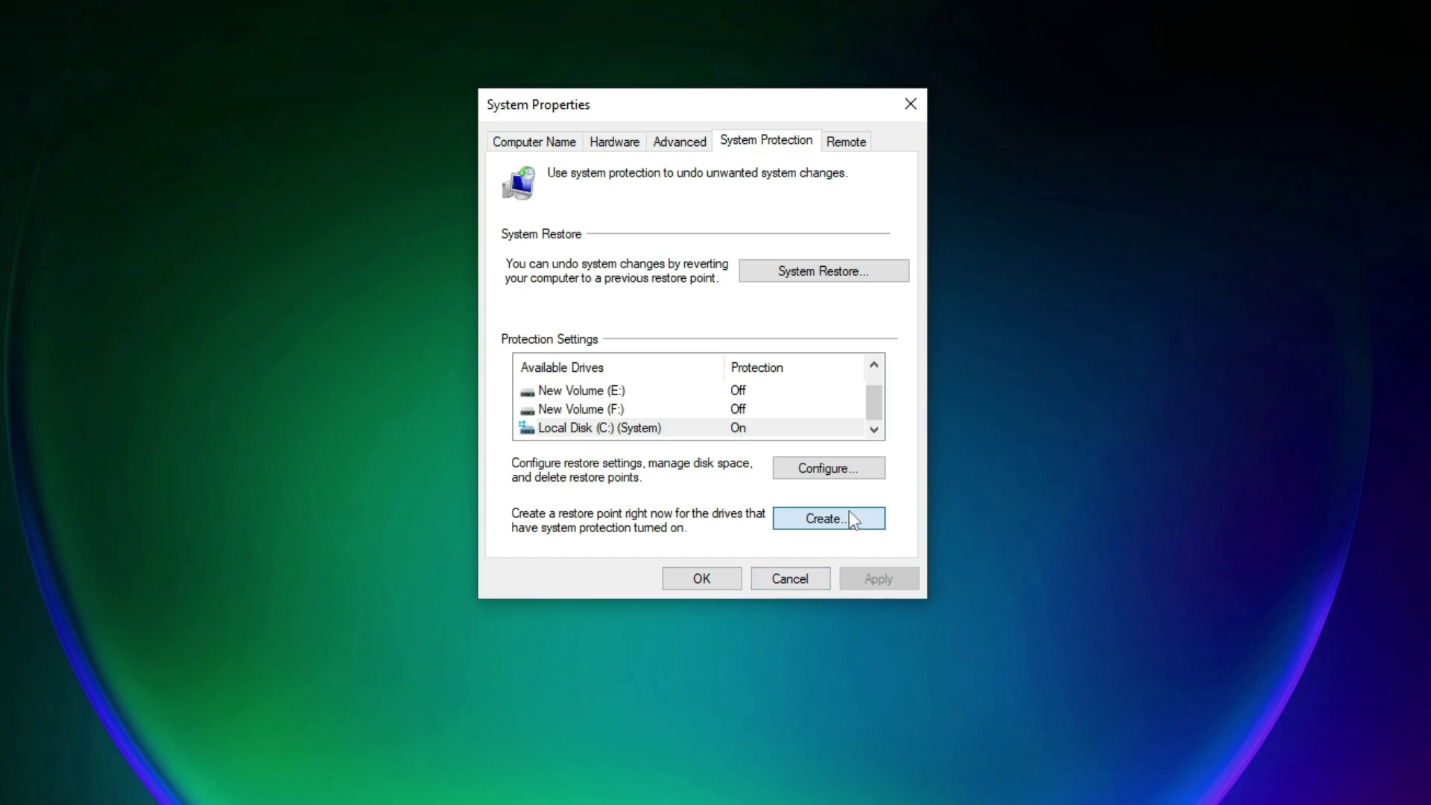
{"action": "type", "text": "Subscribe"}
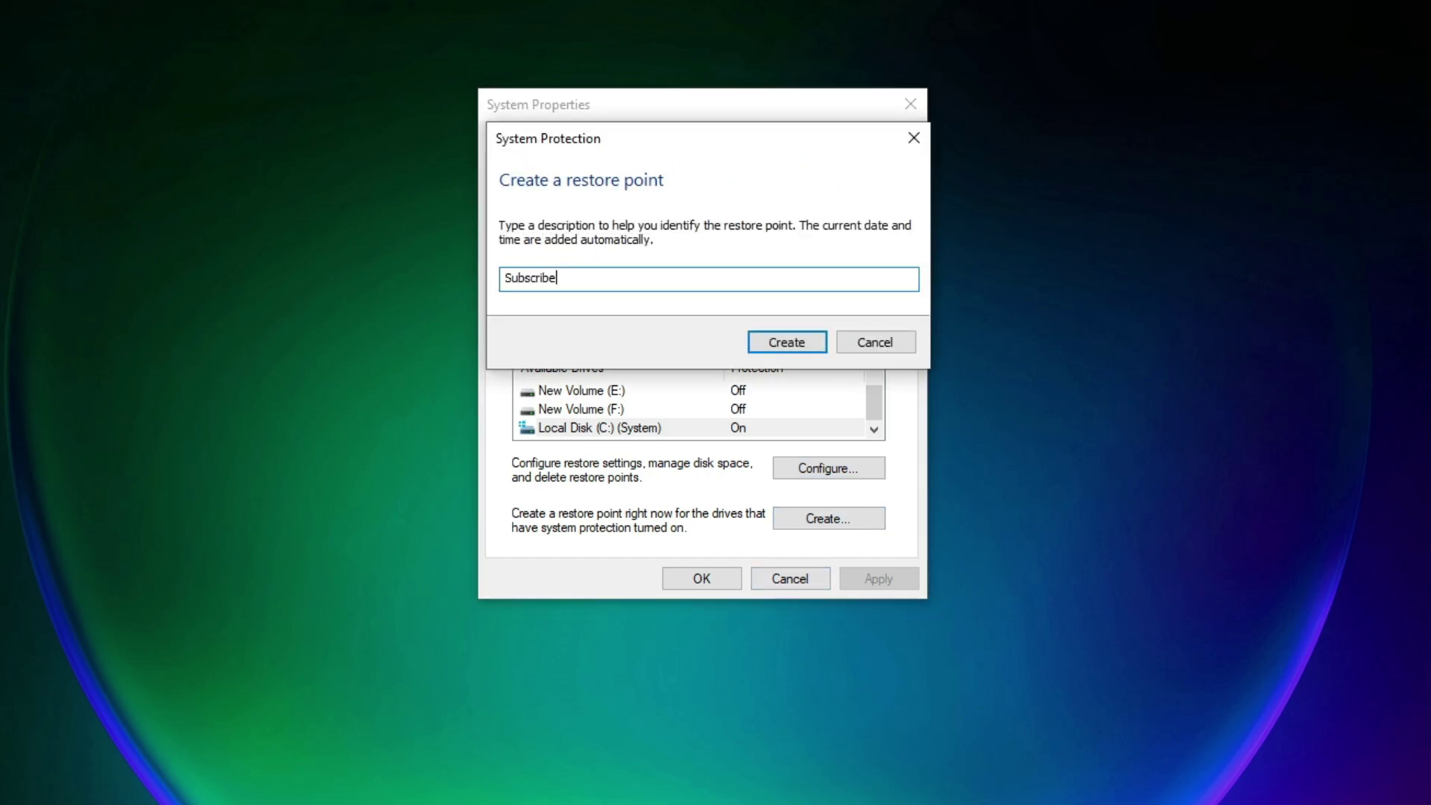
{"action": "key", "text": "Return"}
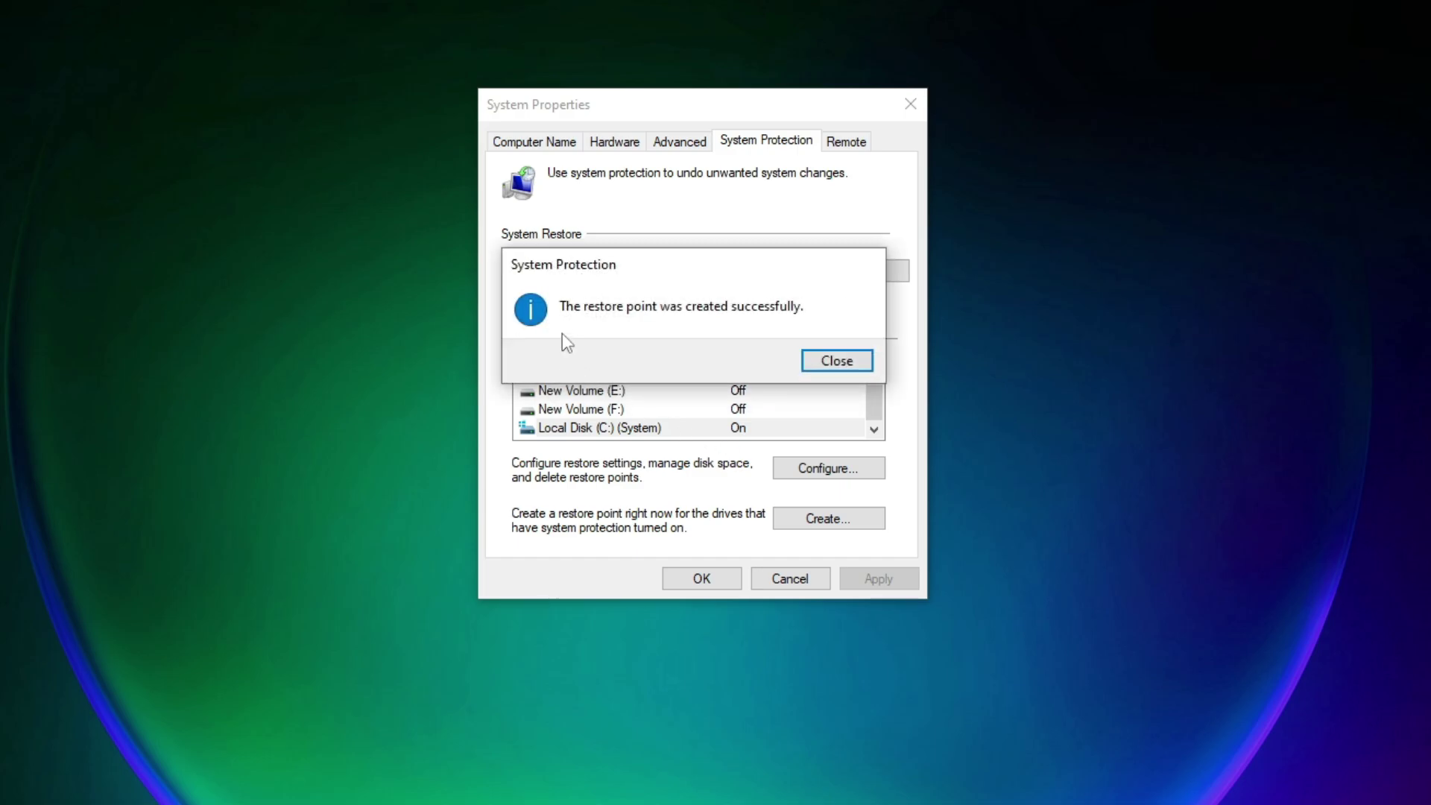
{"action": "left_click", "coordinate": [827, 362]}
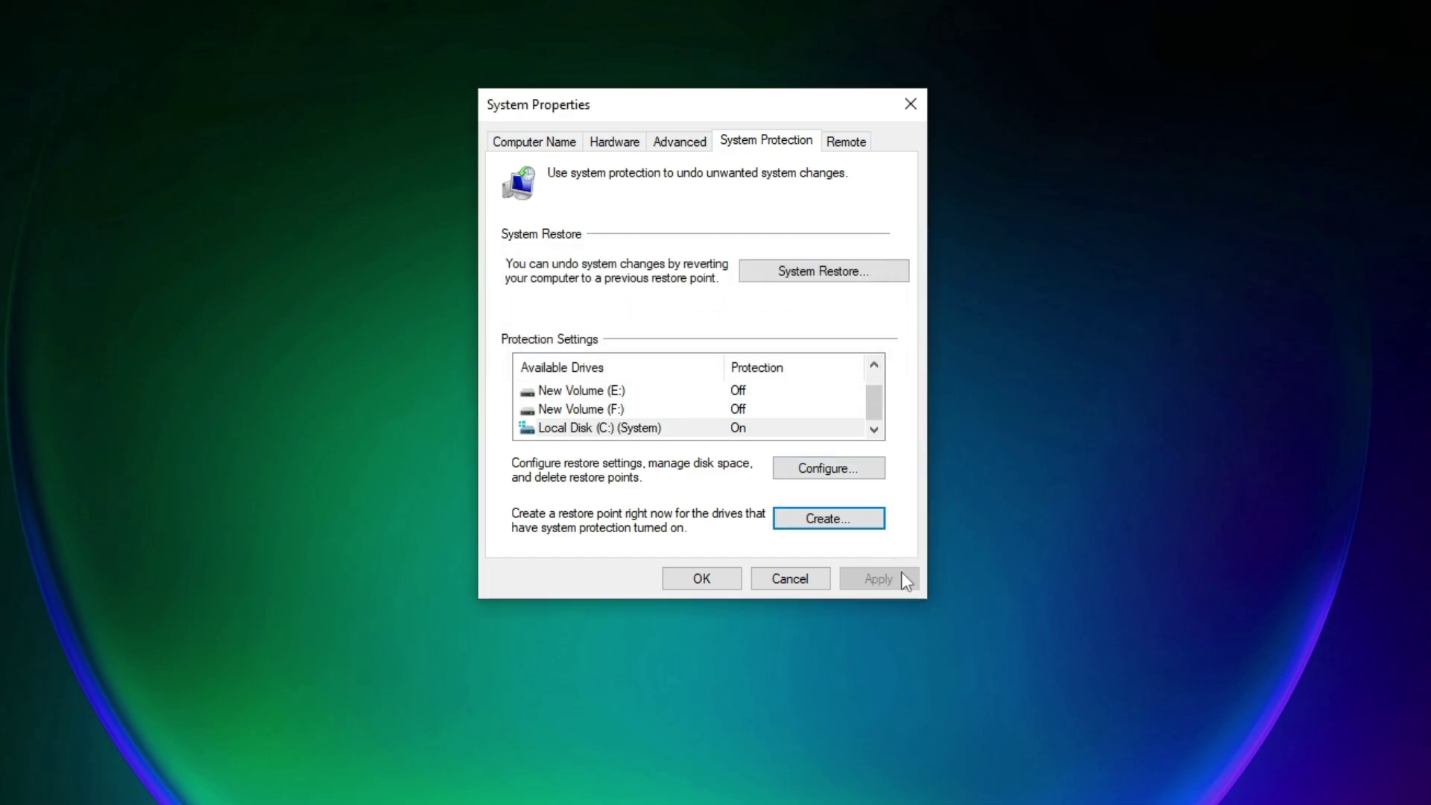
{"action": "left_click", "coordinate": [702, 579]}
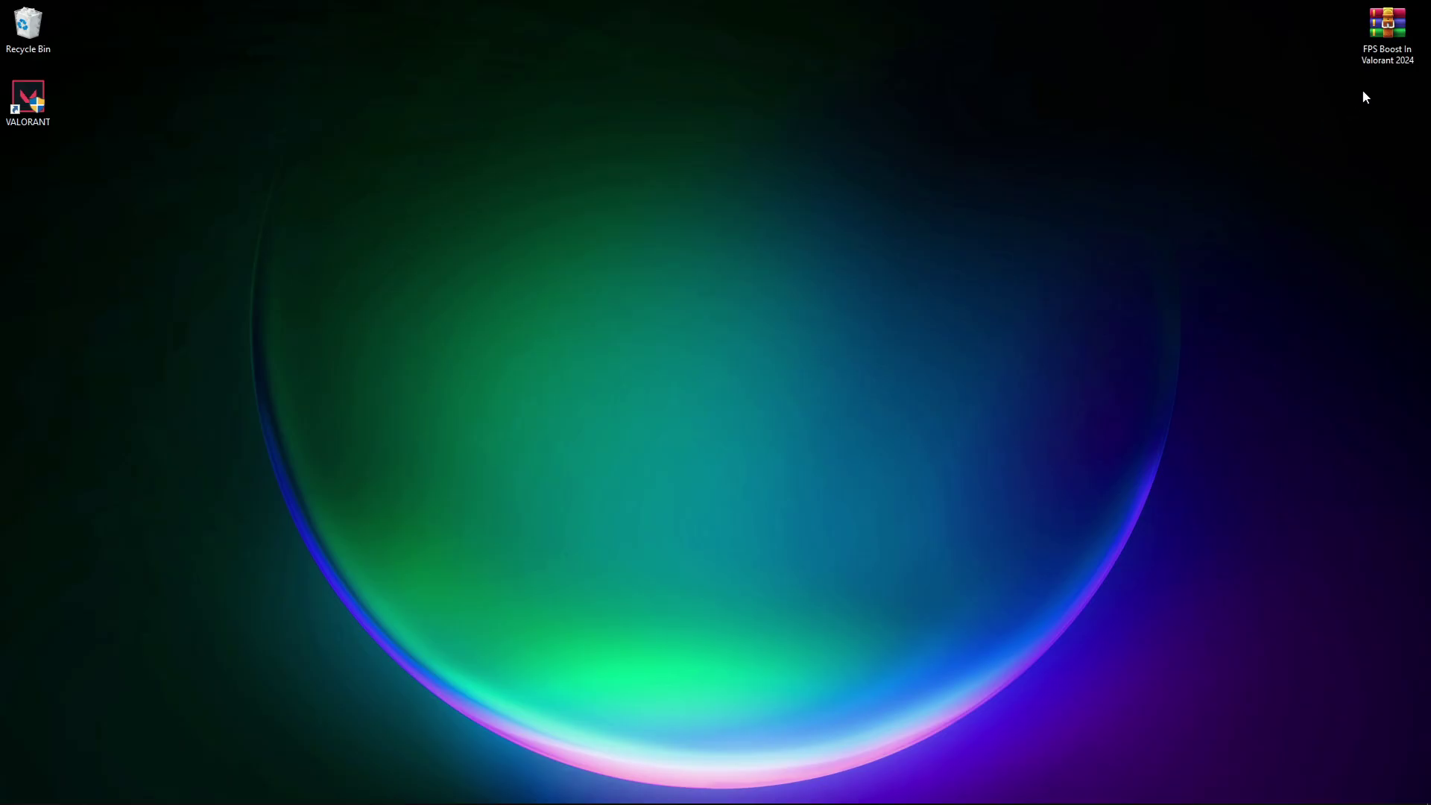
Step: Move the FPS Boost In Valorant 2024 archive to the middle of the desktop and extract it there
{"action": "left_click_drag", "start_coordinate": [1383, 41], "coordinate": [707, 216]}
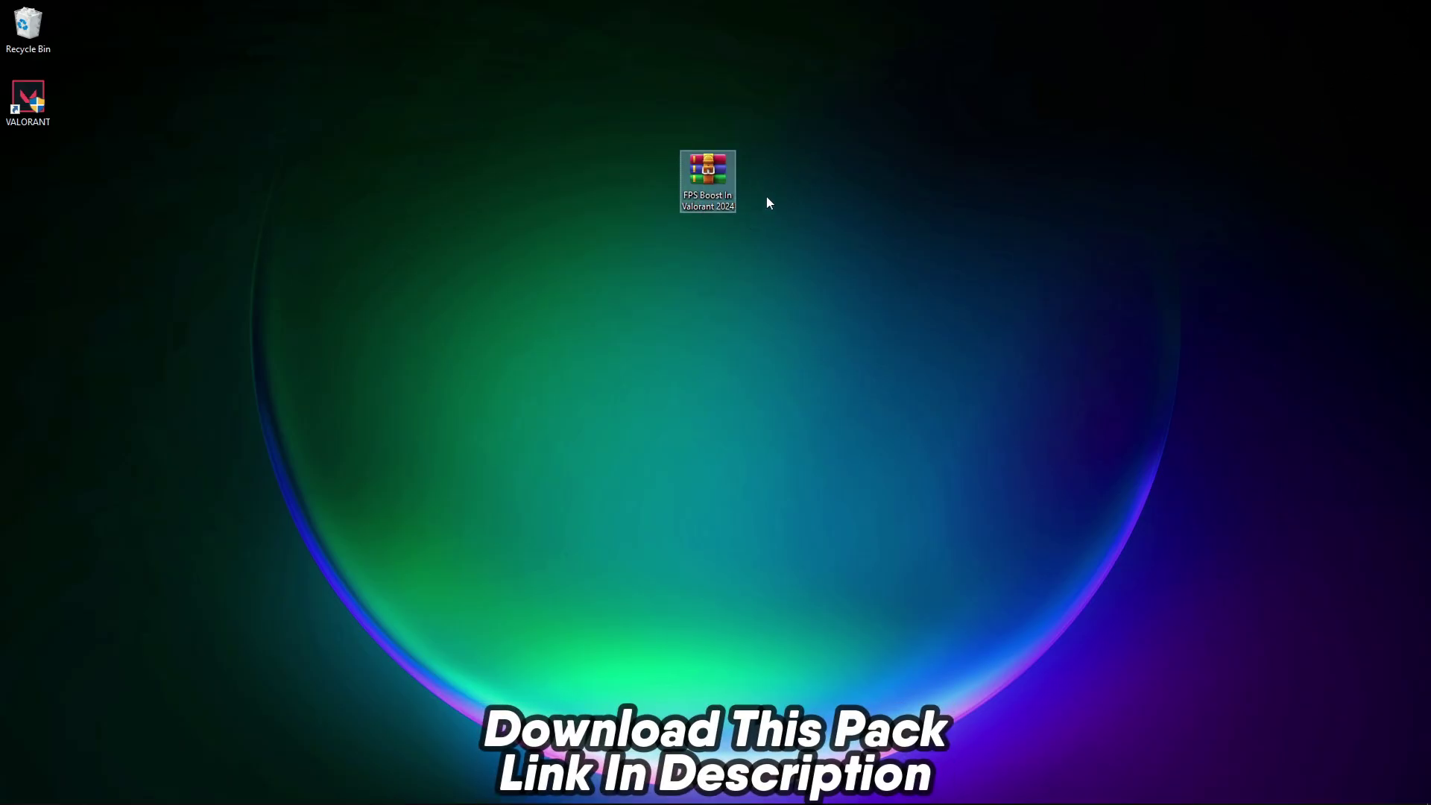
{"action": "right_click", "coordinate": [715, 201]}
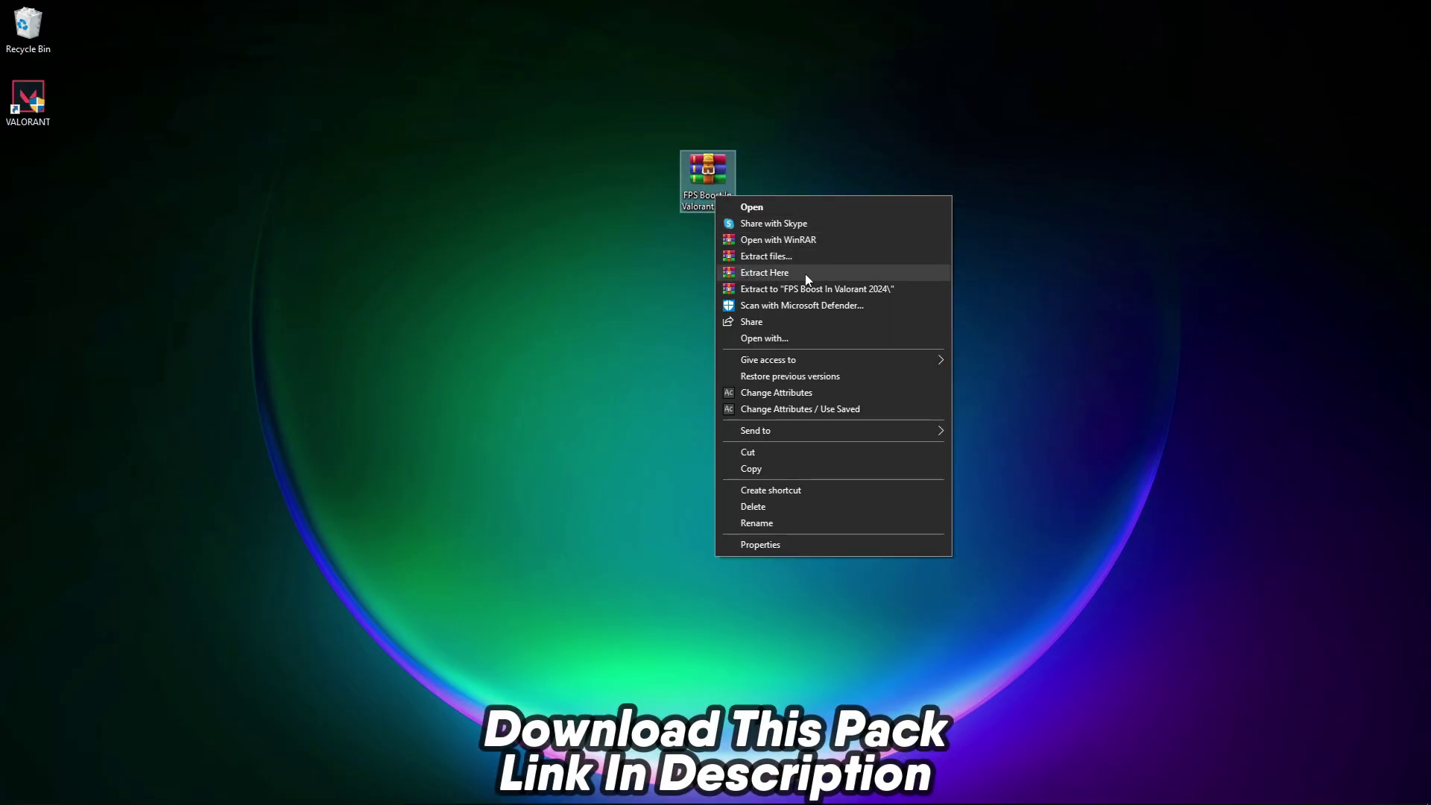
{"action": "left_click", "coordinate": [781, 274]}
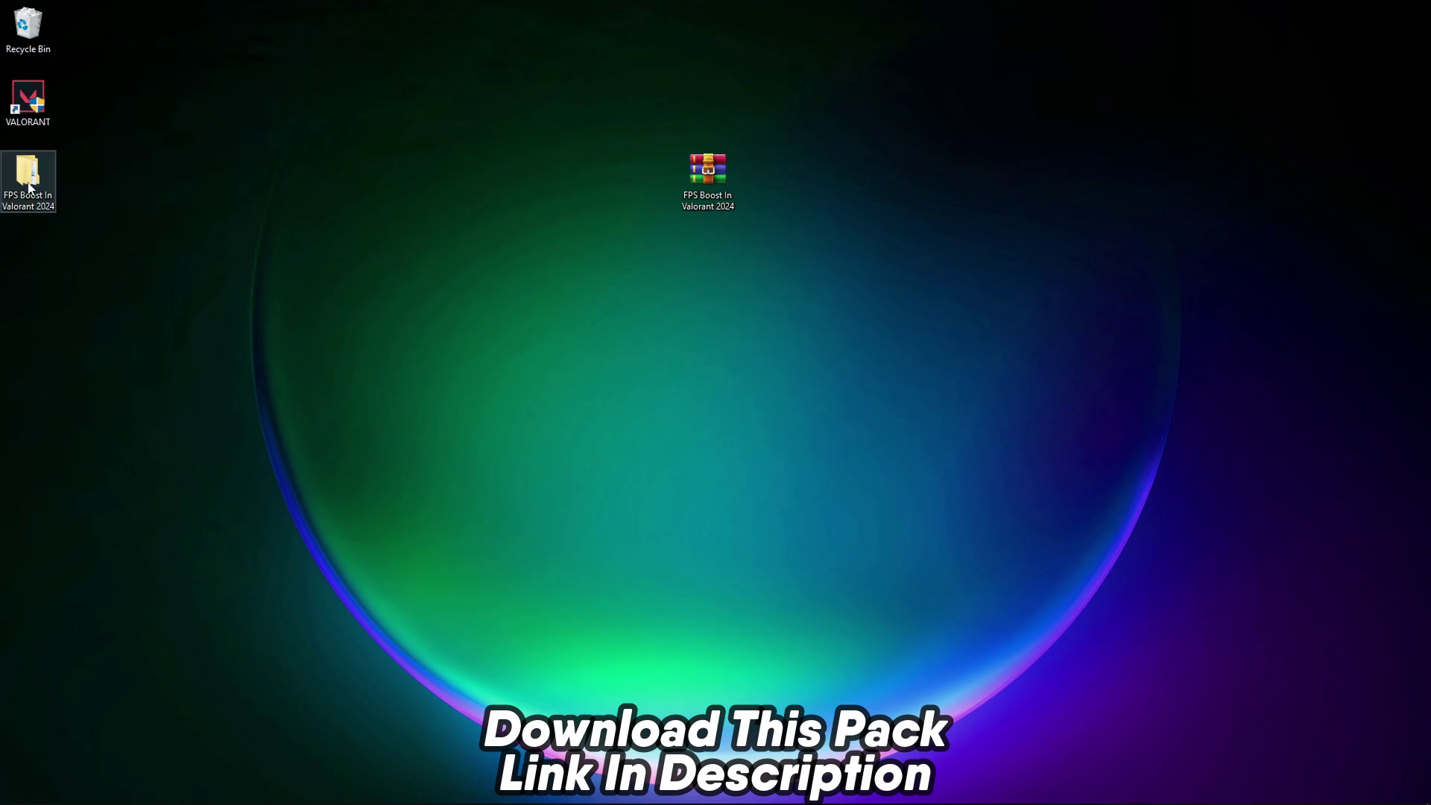
Step: Move the extracted FPS Boost In Valorant 2024 folder beside the archive and open it
{"action": "left_click_drag", "start_coordinate": [28, 187], "coordinate": [593, 186]}
{"action": "right_click", "coordinate": [572, 188]}
{"action": "left_click", "coordinate": [654, 199]}
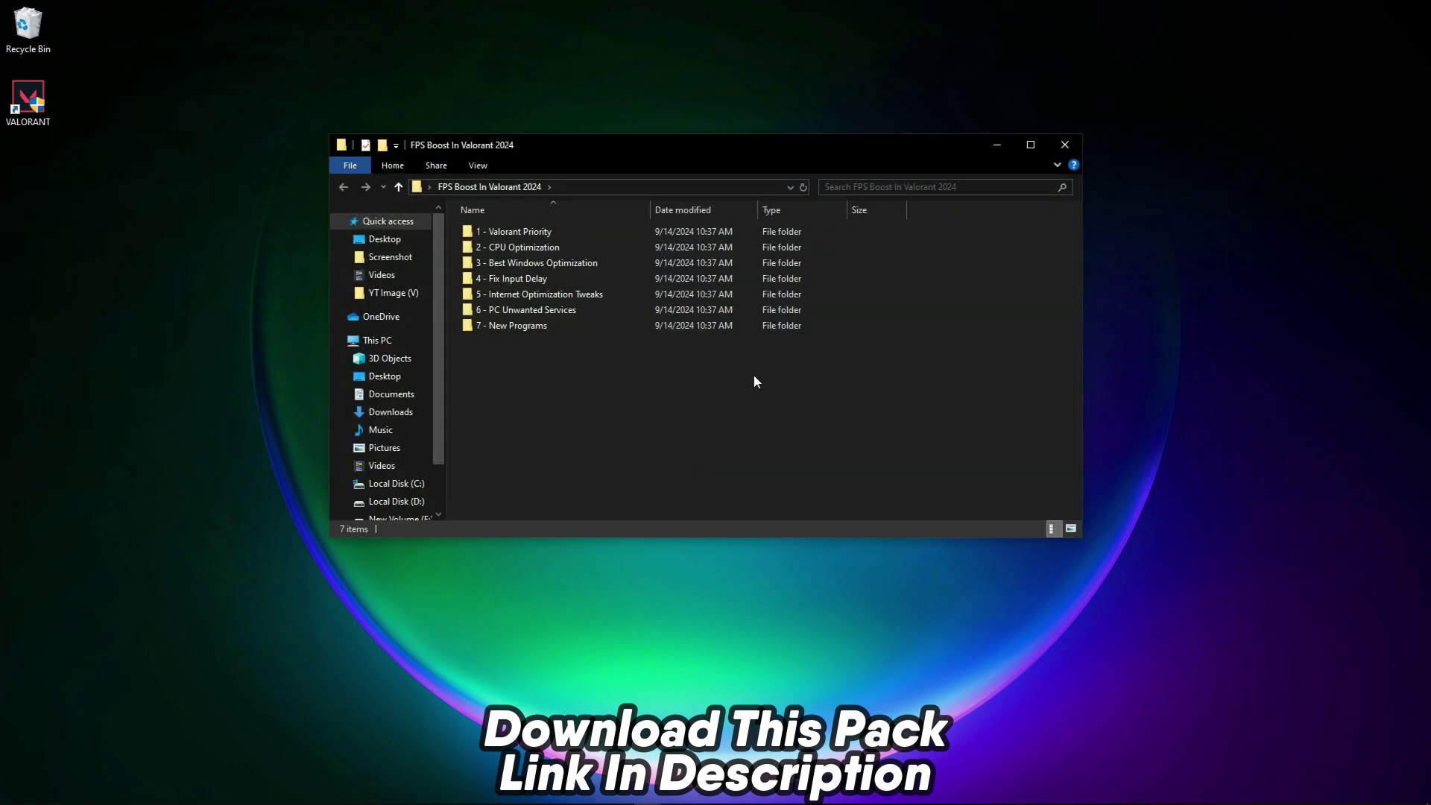
{"action": "left_click_drag", "start_coordinate": [754, 377], "coordinate": [501, 233]}
{"action": "left_click", "coordinate": [575, 383]}
Step: Open the 1 - Valorant Priority folder of the pack
{"action": "left_click", "coordinate": [522, 237]}
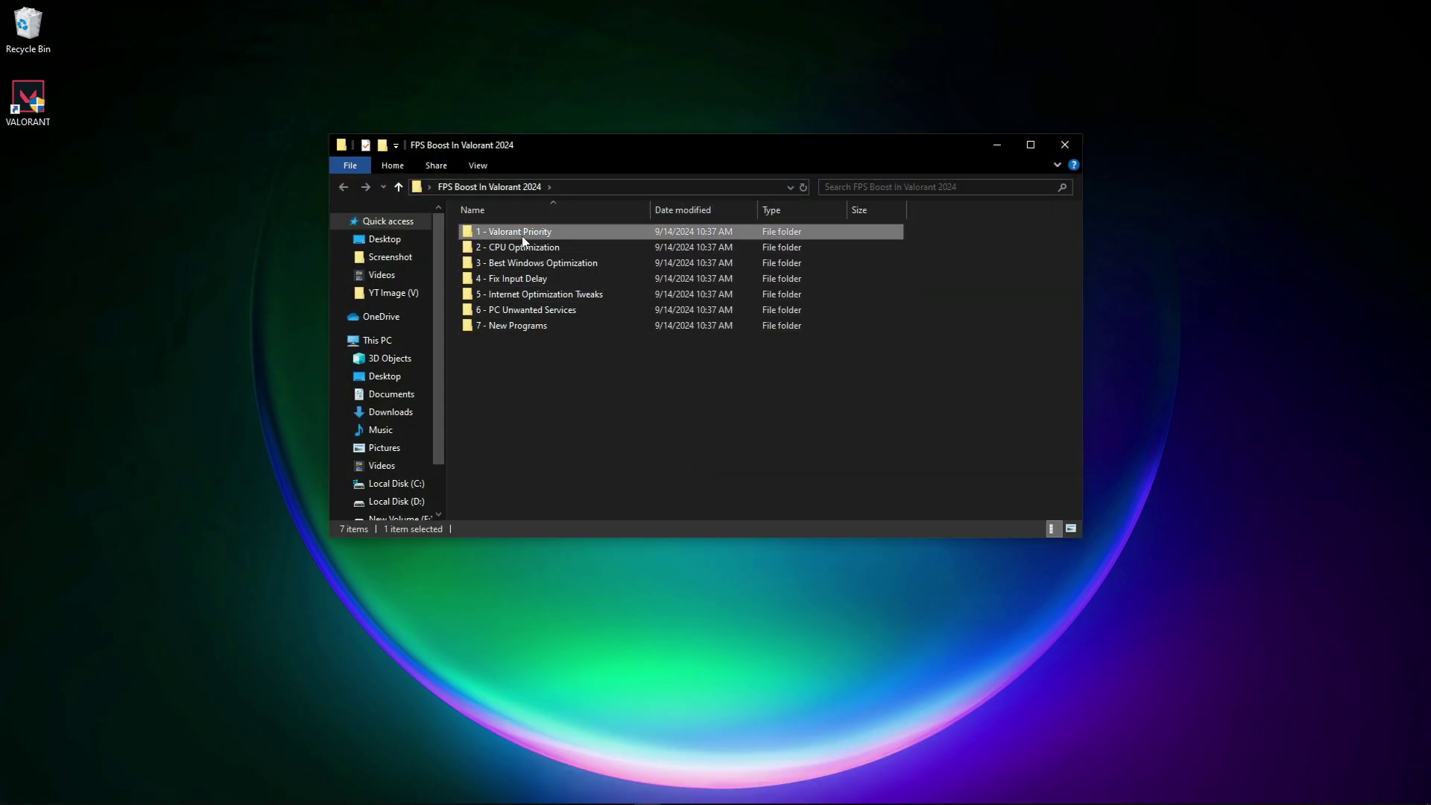
{"action": "right_click", "coordinate": [522, 239]}
{"action": "left_click", "coordinate": [563, 247]}
{"action": "left_click_drag", "start_coordinate": [629, 319], "coordinate": [541, 287]}
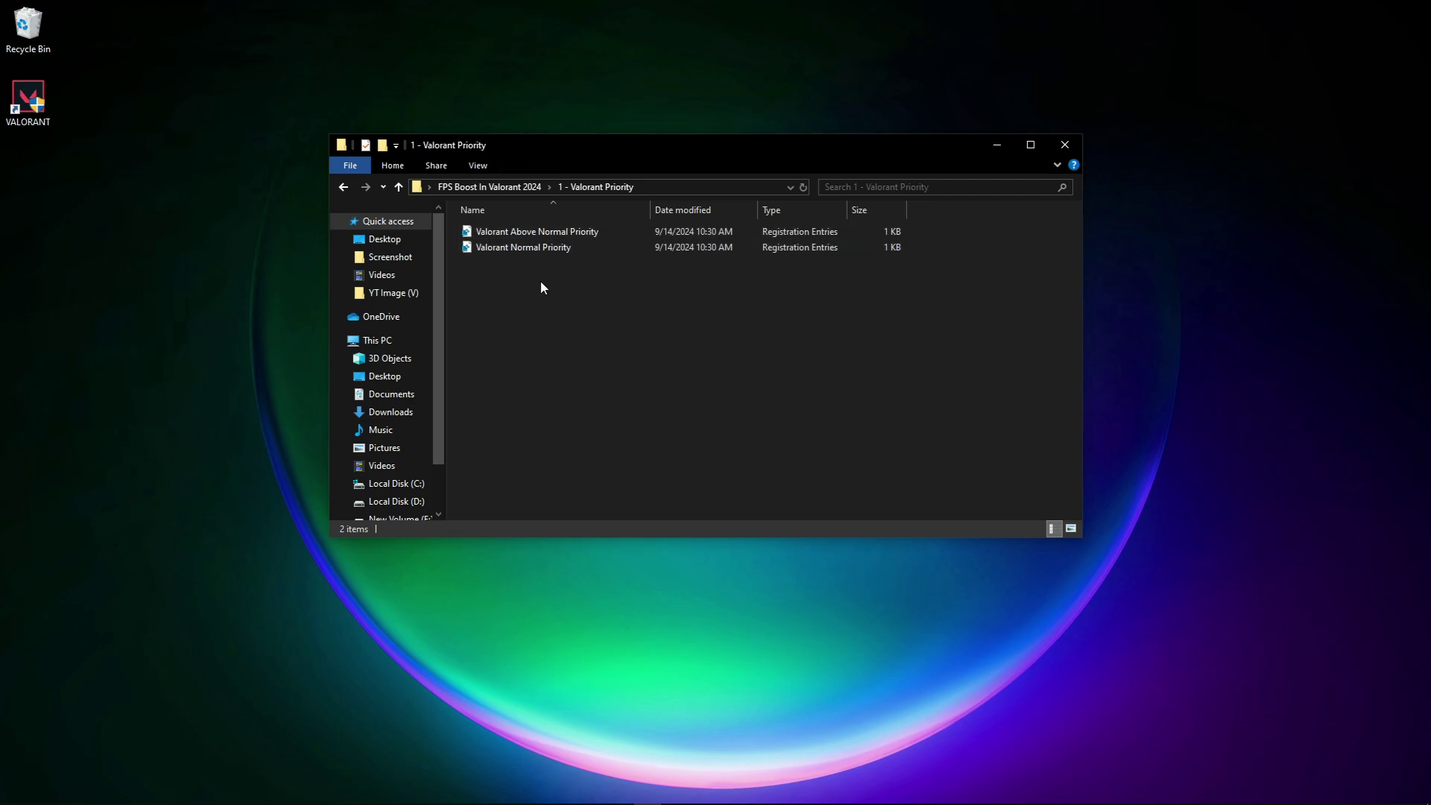
Step: Merge the Valorant Above Normal Priority entries into the registry, accepting the prompts
{"action": "left_click", "coordinate": [545, 233]}
{"action": "right_click", "coordinate": [524, 237]}
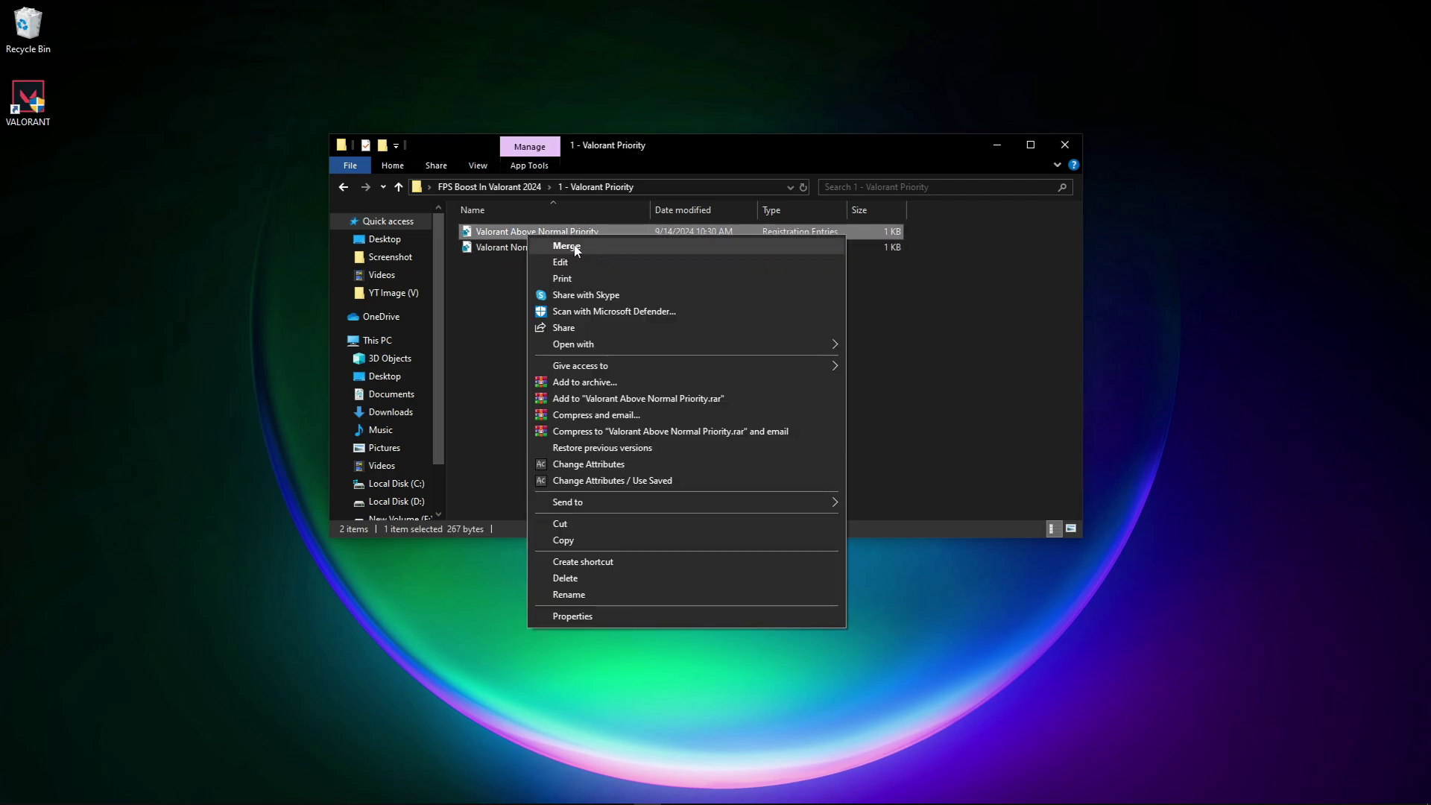
{"action": "left_click", "coordinate": [567, 247]}
{"action": "left_click", "coordinate": [651, 458]}
{"action": "left_click", "coordinate": [822, 431]}
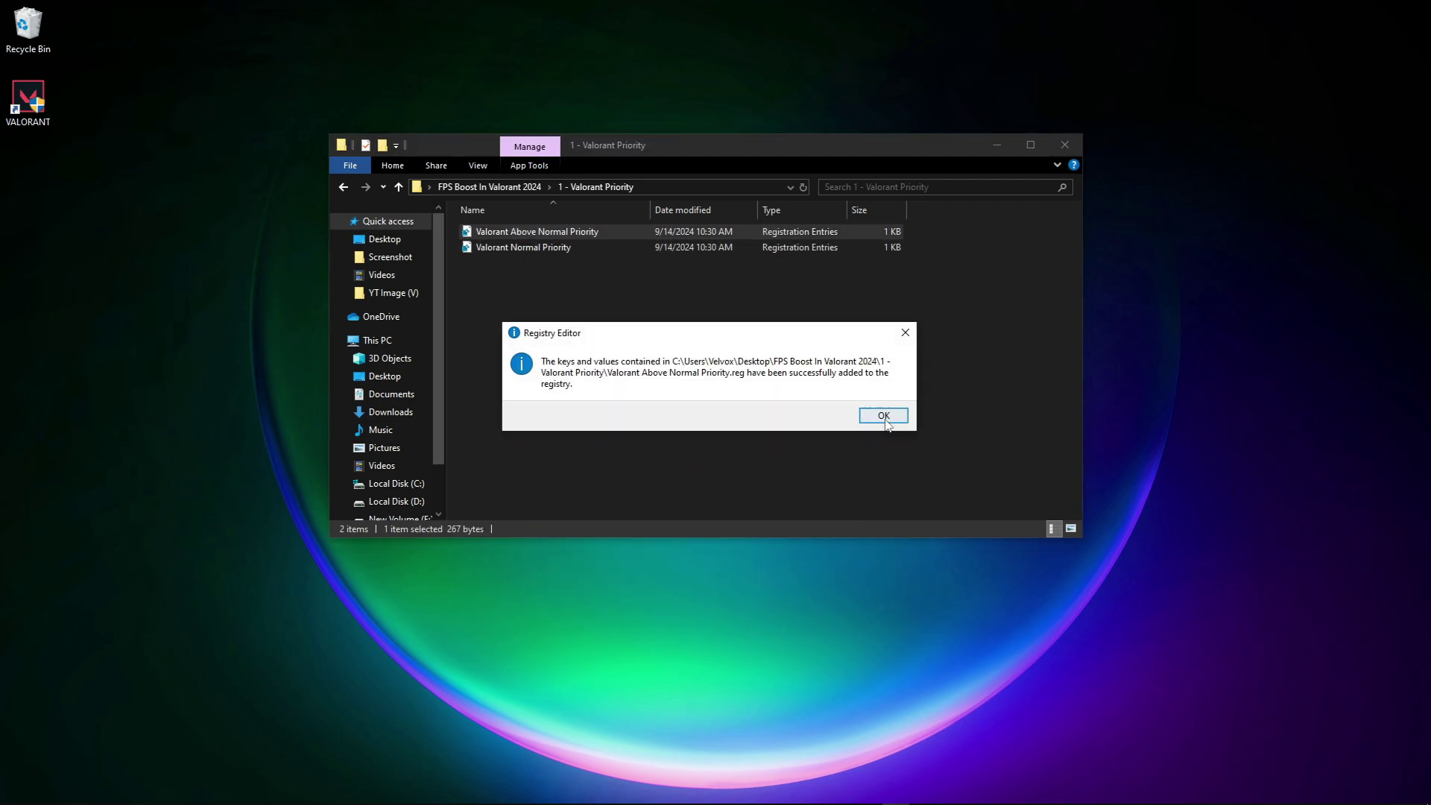
{"action": "left_click", "coordinate": [883, 415]}
Step: Return to the pack's main folder and open the 2 - CPU Optimization folder
{"action": "left_click", "coordinate": [484, 187]}
{"action": "left_click", "coordinate": [514, 251]}
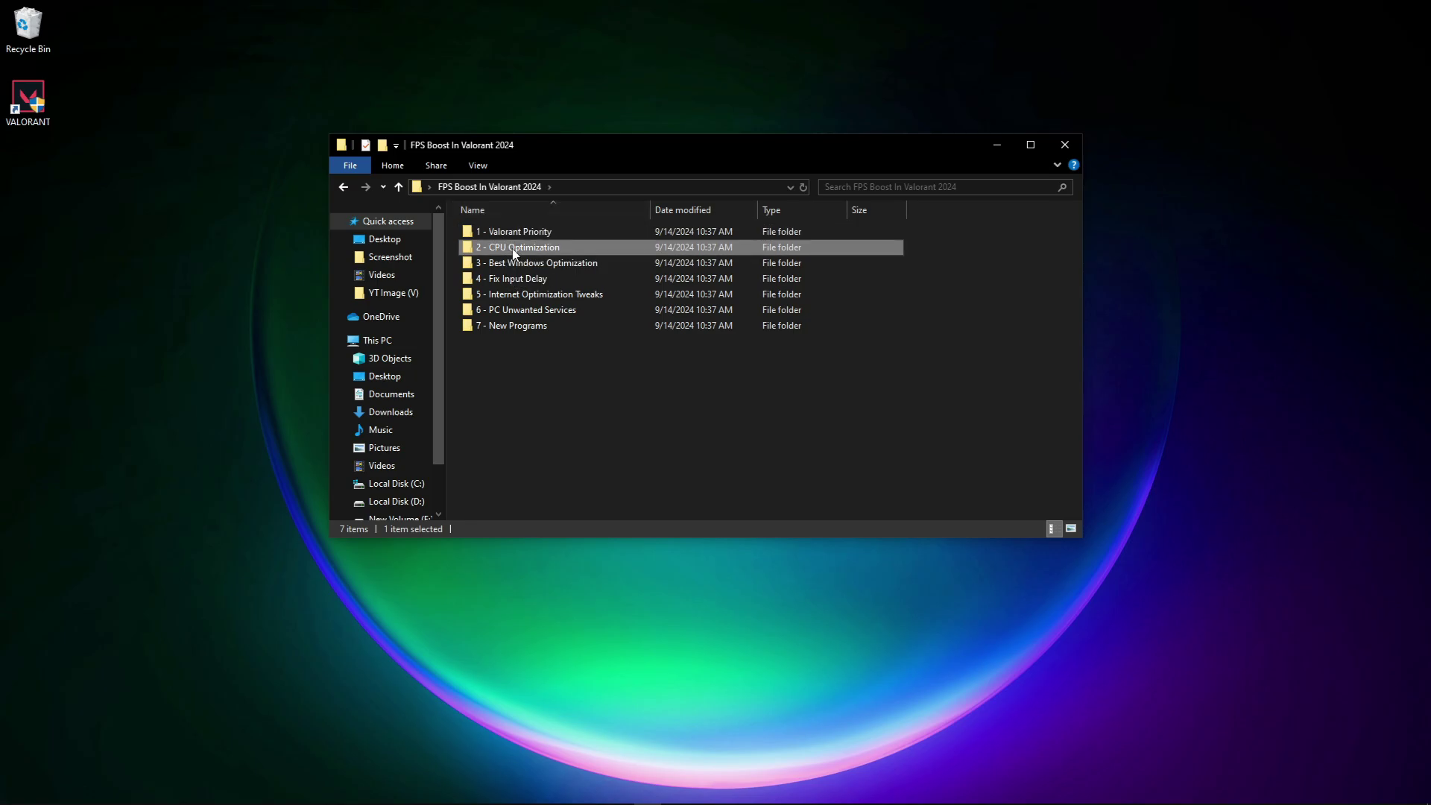
{"action": "right_click", "coordinate": [514, 253]}
{"action": "left_click", "coordinate": [556, 257]}
{"action": "left_click_drag", "start_coordinate": [694, 367], "coordinate": [530, 284]}
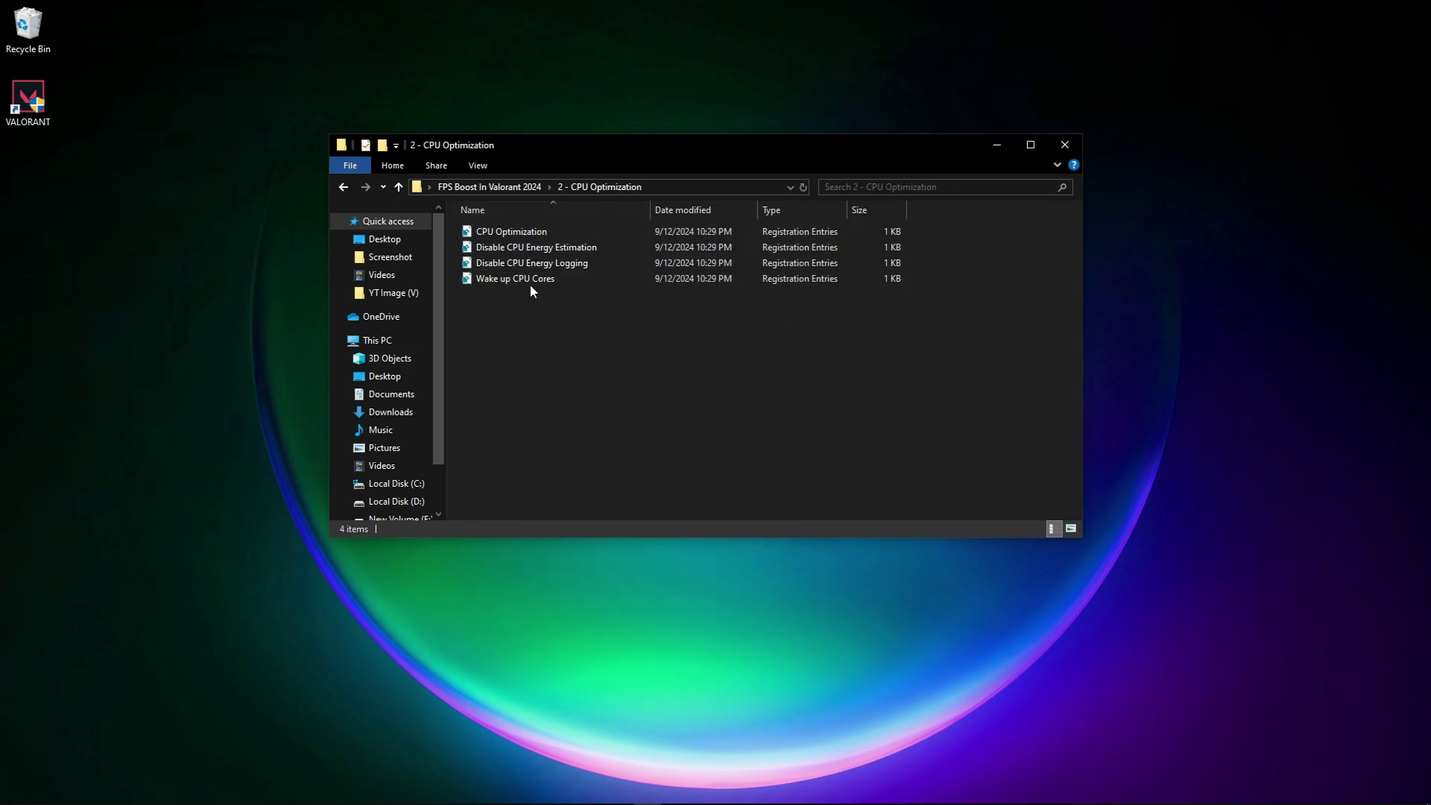
Step: Merge the CPU Optimization entries into the registry, accepting the prompts
{"action": "right_click", "coordinate": [506, 233]}
{"action": "left_click", "coordinate": [561, 247]}
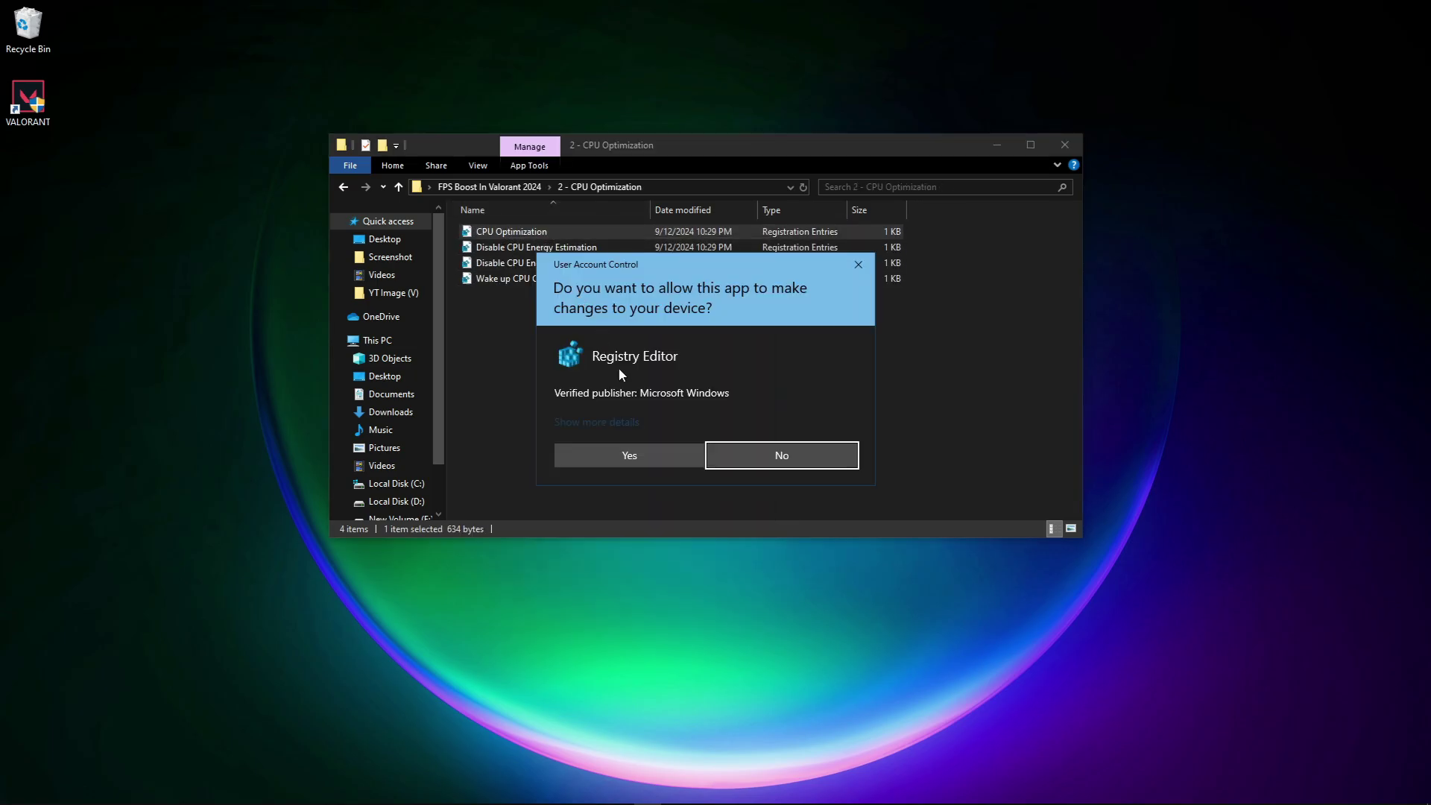
{"action": "left_click", "coordinate": [651, 456]}
{"action": "left_click", "coordinate": [824, 428]}
{"action": "left_click", "coordinate": [887, 410]}
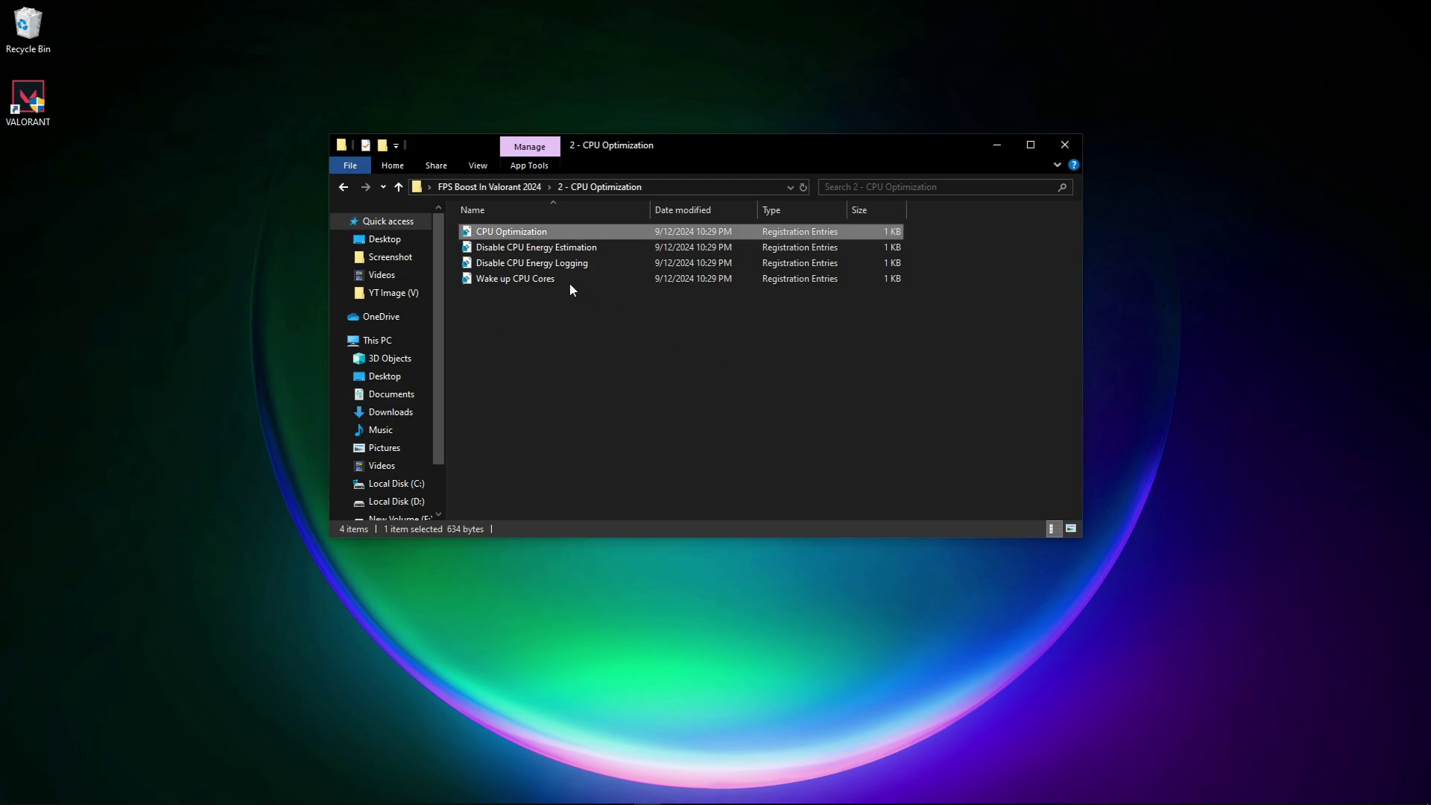
Step: Merge the Disable CPU Energy Estimation entries into the registry, accepting the prompts
{"action": "right_click", "coordinate": [498, 246]}
{"action": "left_click", "coordinate": [574, 258]}
{"action": "left_click", "coordinate": [679, 456]}
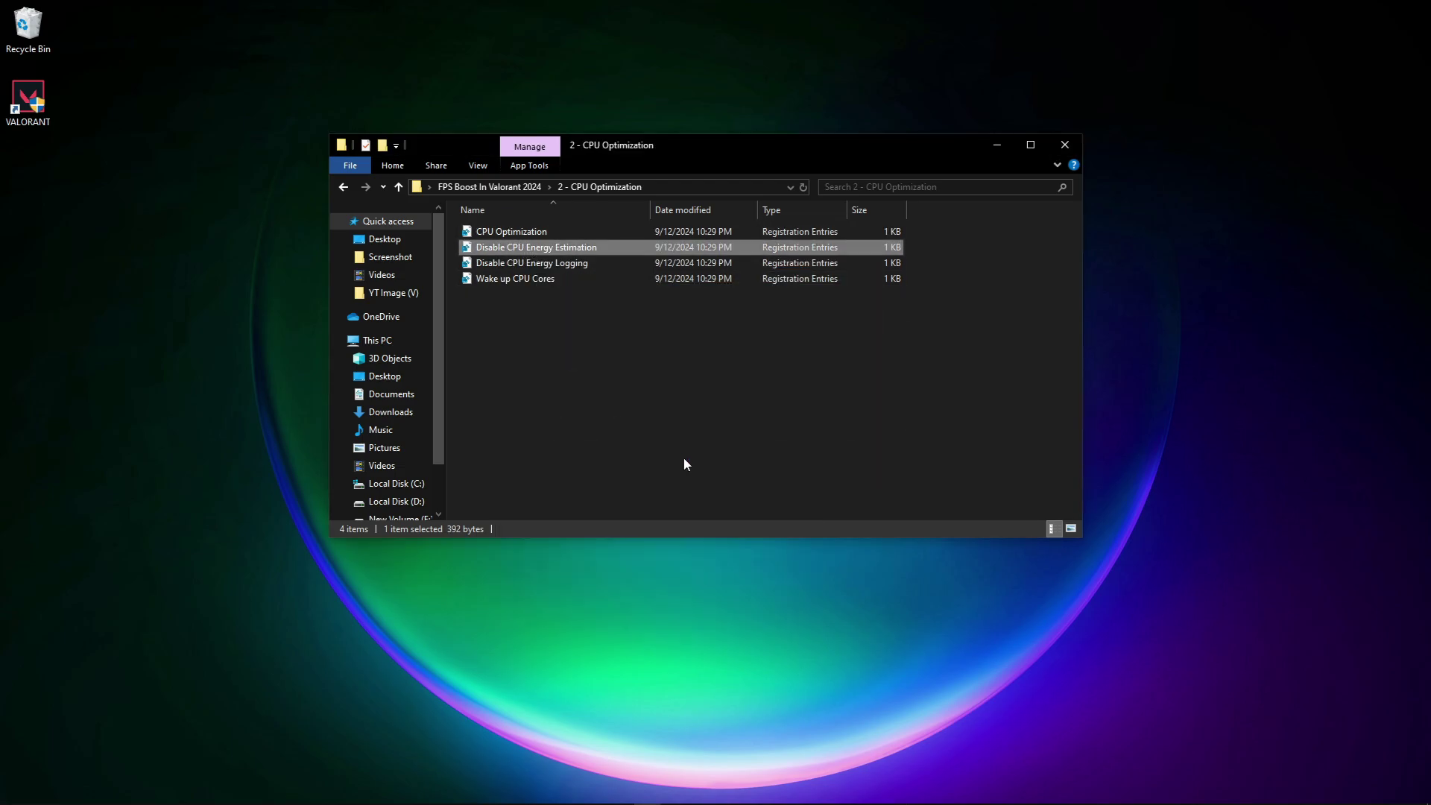
{"action": "left_click", "coordinate": [823, 432]}
{"action": "left_click", "coordinate": [876, 411]}
Step: Merge the Disable CPU Energy Logging entries into the registry, accepting the prompts
{"action": "left_click", "coordinate": [515, 266]}
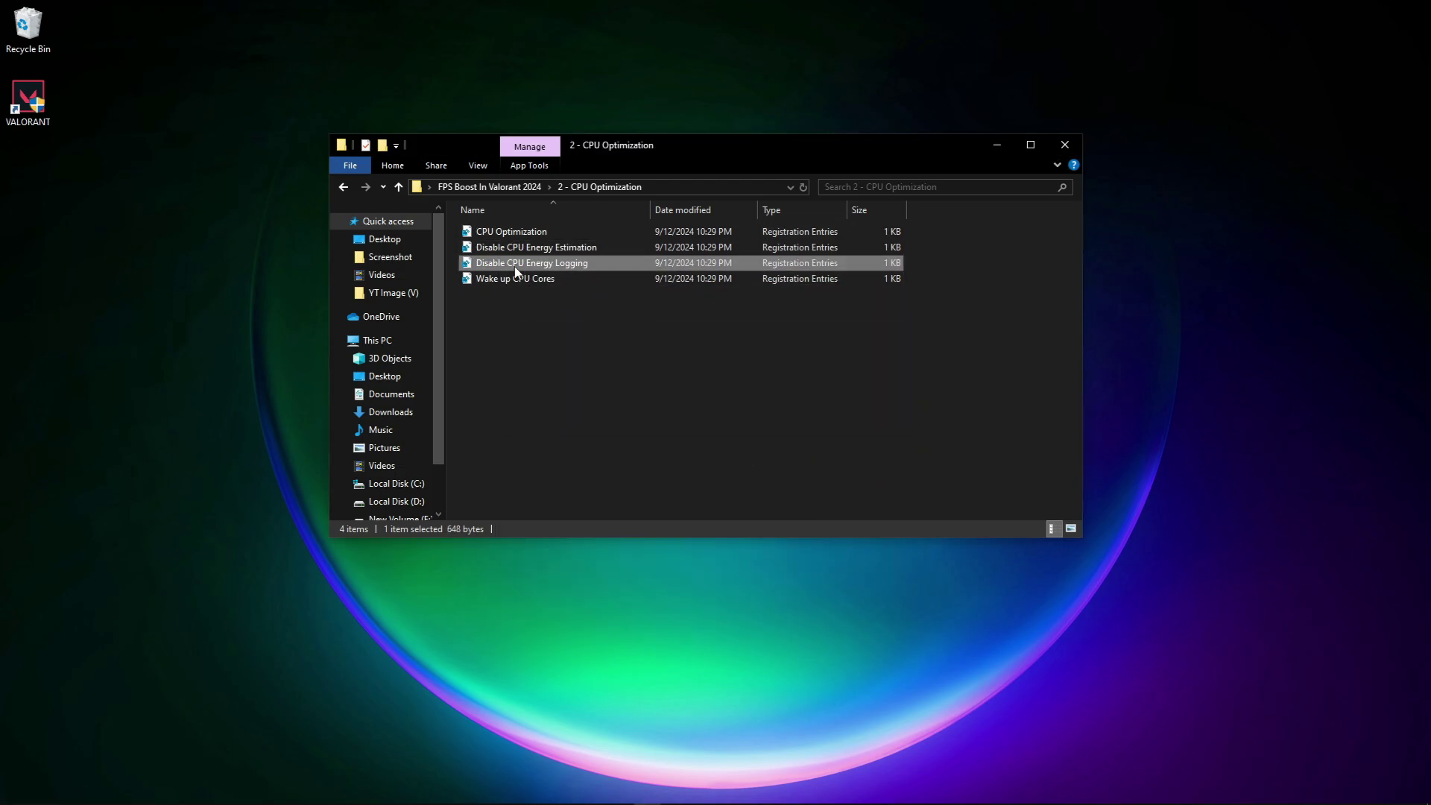
{"action": "right_click", "coordinate": [515, 268]}
{"action": "left_click", "coordinate": [553, 276]}
{"action": "left_click", "coordinate": [614, 454]}
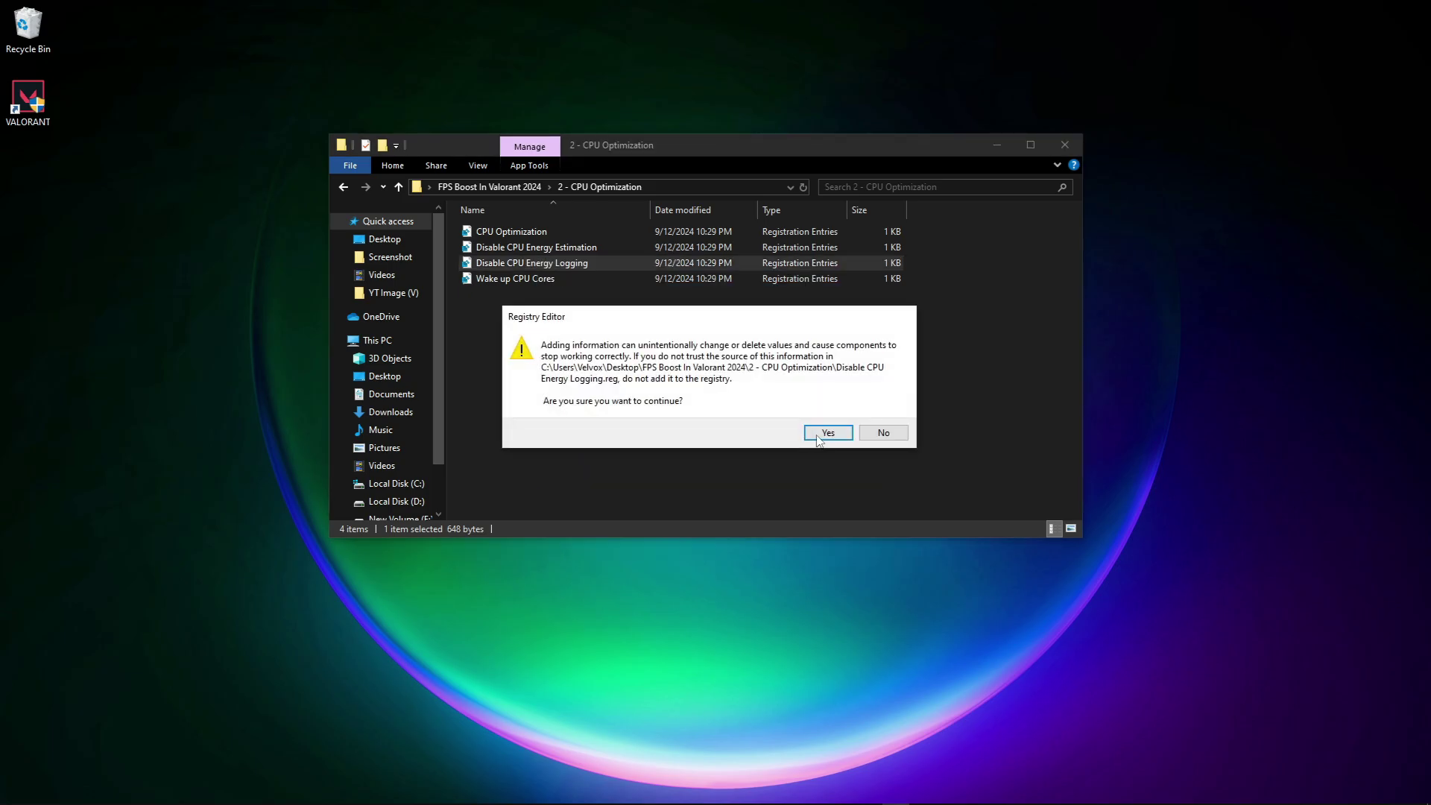
{"action": "left_click", "coordinate": [827, 432]}
{"action": "left_click", "coordinate": [879, 412]}
Step: Merge the Wake up CPU Cores entries into the registry, accepting the prompts
{"action": "left_click", "coordinate": [526, 279]}
{"action": "right_click", "coordinate": [526, 279]}
{"action": "left_click", "coordinate": [584, 292]}
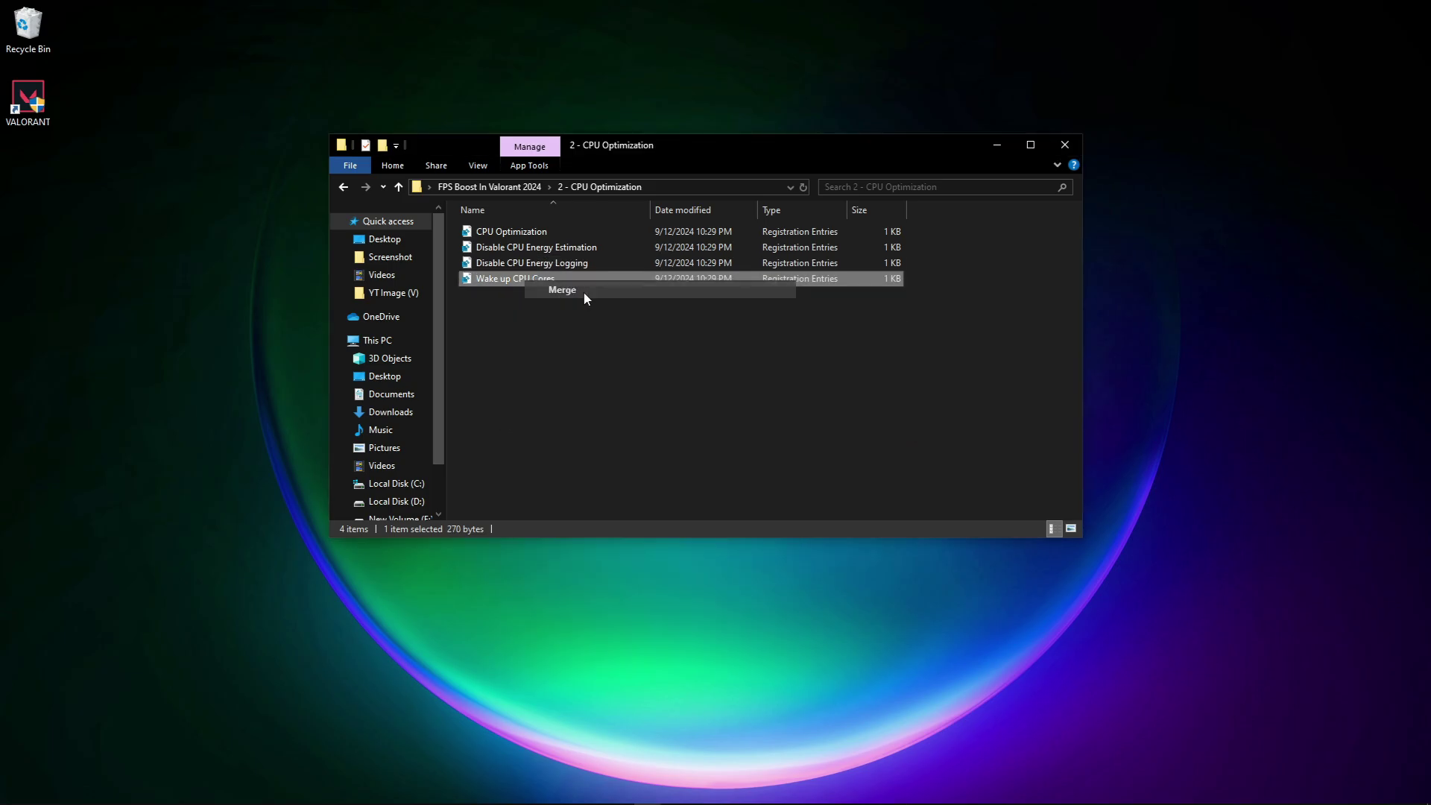
{"action": "left_click", "coordinate": [623, 451]}
{"action": "left_click", "coordinate": [826, 431]}
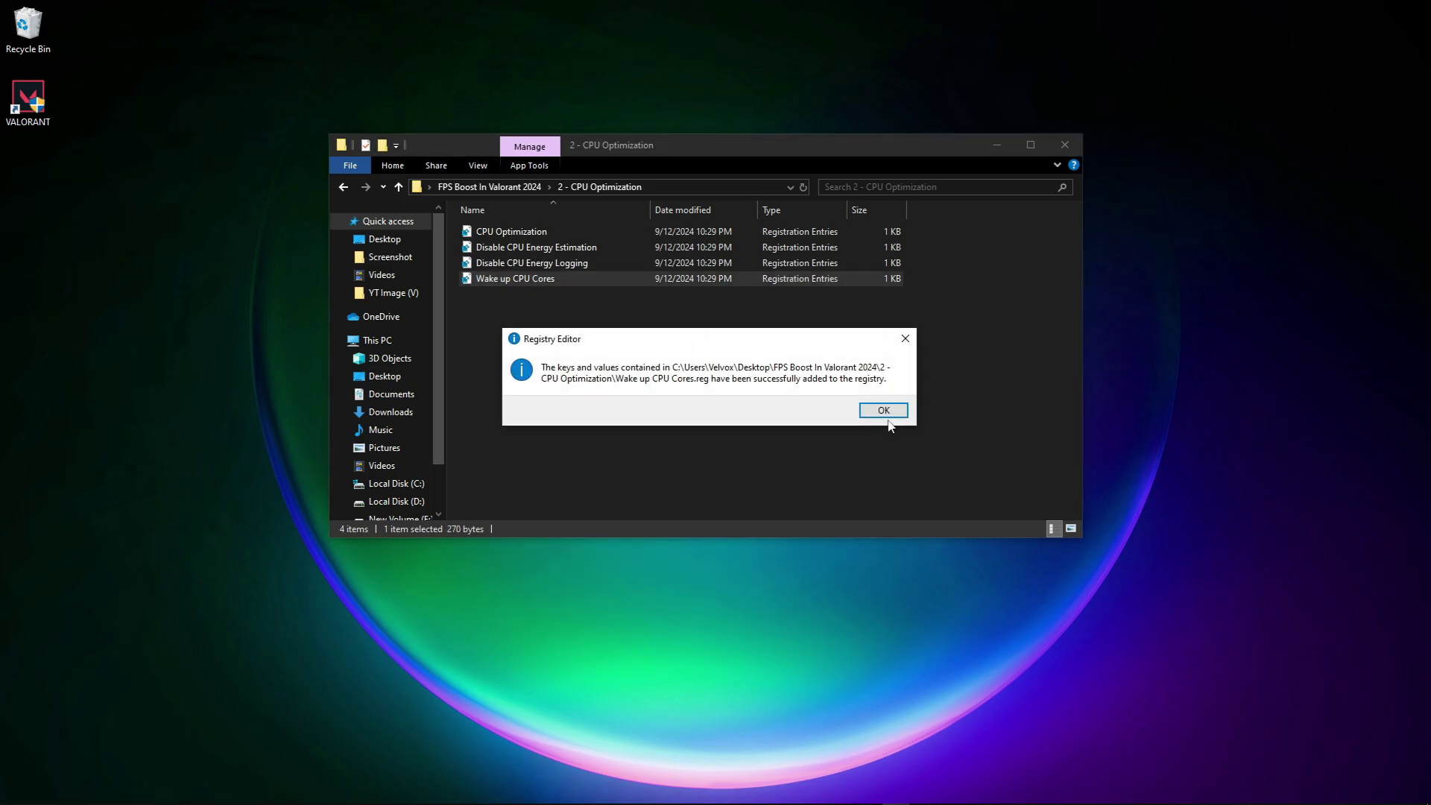
{"action": "left_click", "coordinate": [886, 415]}
Step: Go back to the pack's main folder and open the 3 - Best Windows Optimization folder
{"action": "key", "text": "alt+Up"}
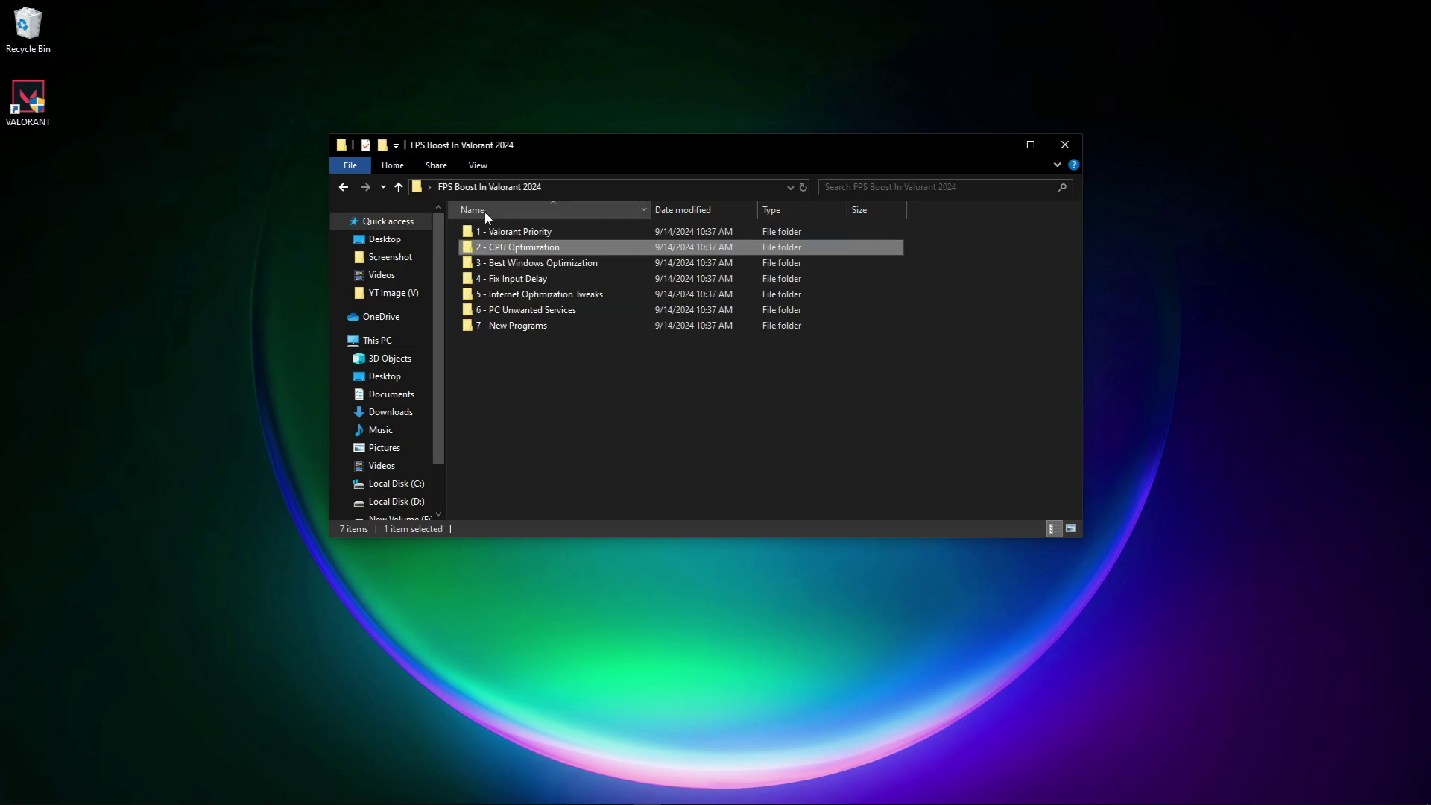
{"action": "left_click", "coordinate": [498, 258]}
{"action": "right_click", "coordinate": [498, 258]}
{"action": "left_click", "coordinate": [514, 268]}
{"action": "left_click_drag", "start_coordinate": [716, 375], "coordinate": [495, 226]}
{"action": "left_click", "coordinate": [539, 357]}
Step: Merge the Decrease Delay entries into the registry, accepting the prompts
{"action": "left_click", "coordinate": [498, 232]}
{"action": "right_click", "coordinate": [498, 231]}
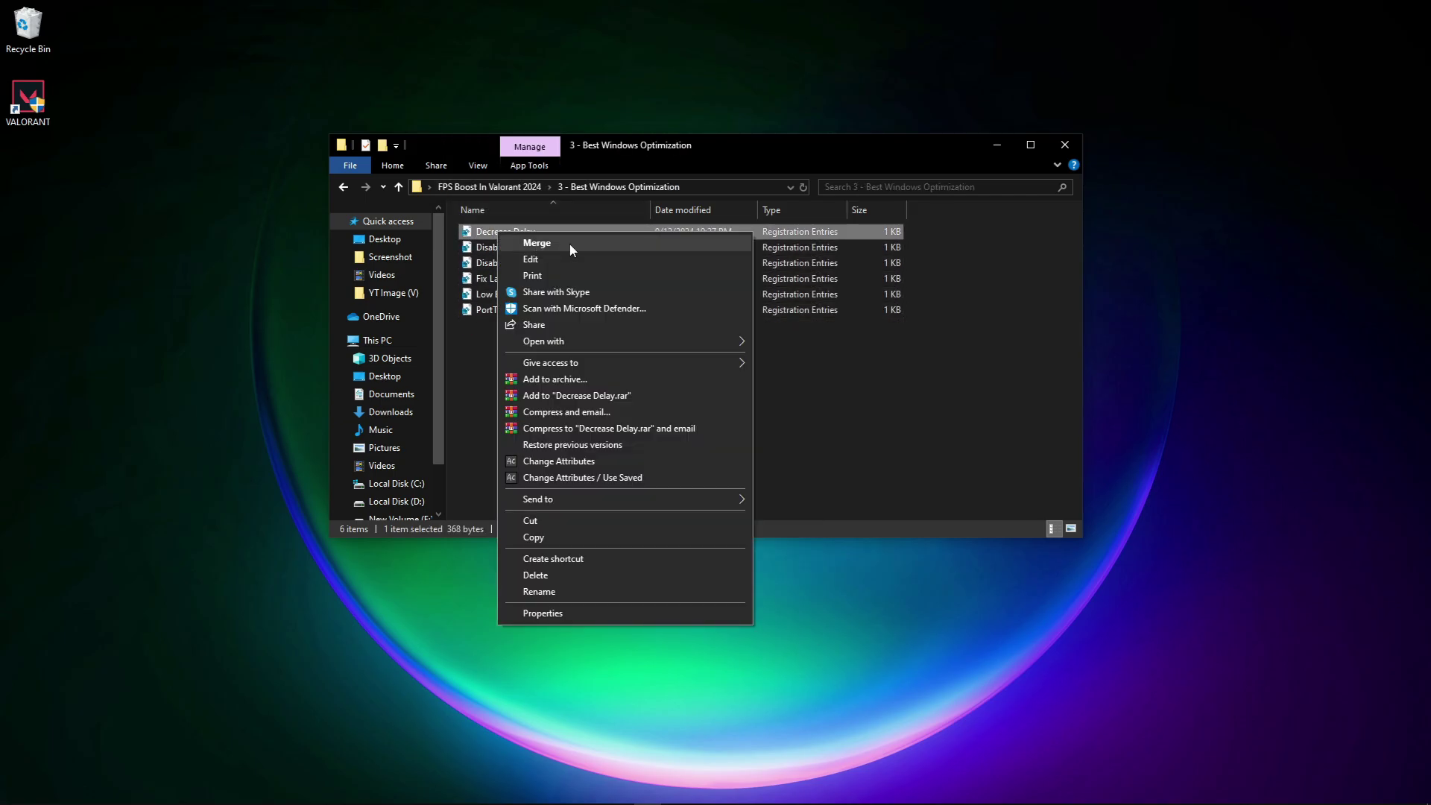
{"action": "left_click", "coordinate": [569, 244]}
{"action": "left_click", "coordinate": [633, 456]}
{"action": "left_click", "coordinate": [827, 428]}
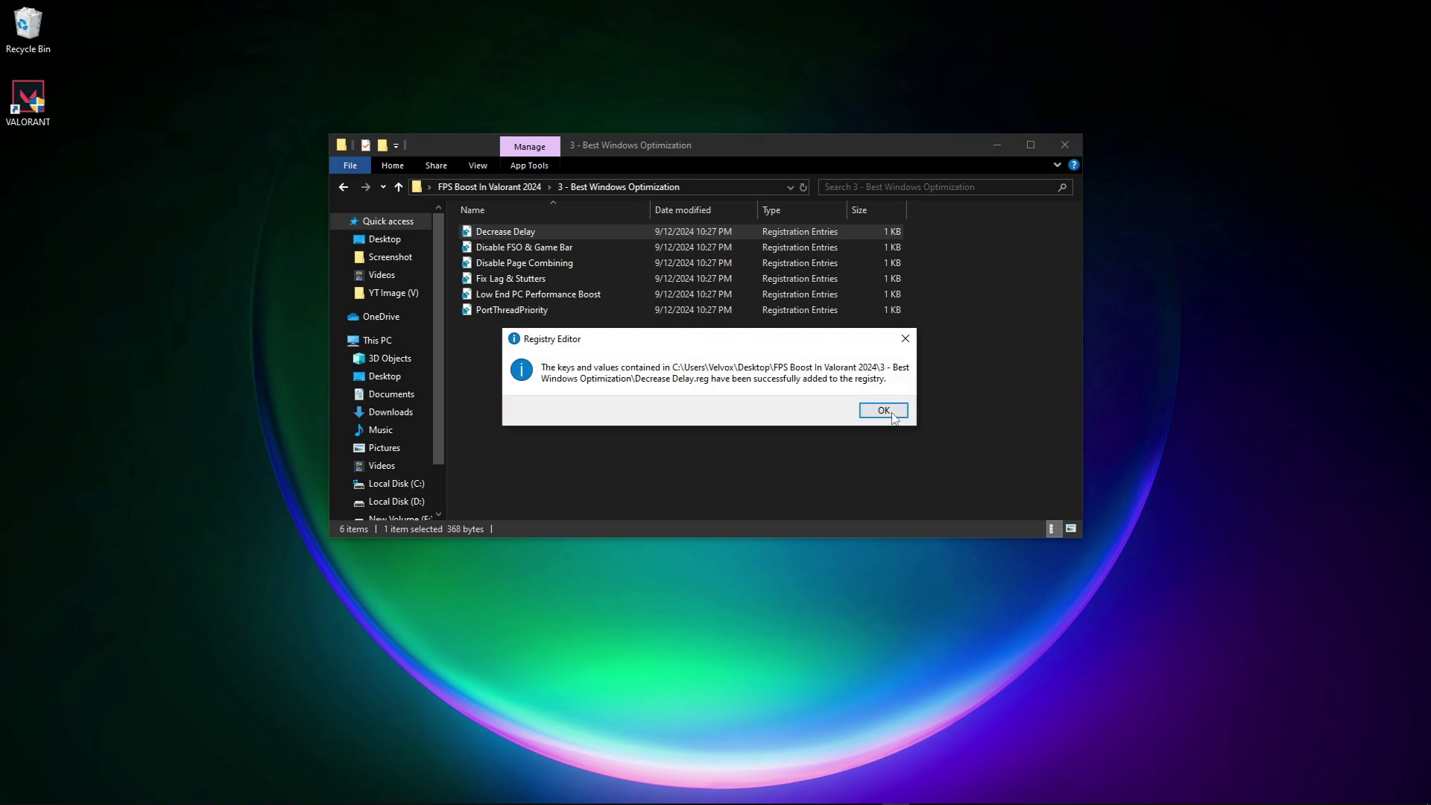
{"action": "left_click", "coordinate": [891, 414]}
Step: Merge the Disable FSO & Game Bar entries into the registry, accepting the prompts
{"action": "left_click", "coordinate": [522, 248]}
{"action": "right_click", "coordinate": [522, 249]}
{"action": "left_click", "coordinate": [574, 259]}
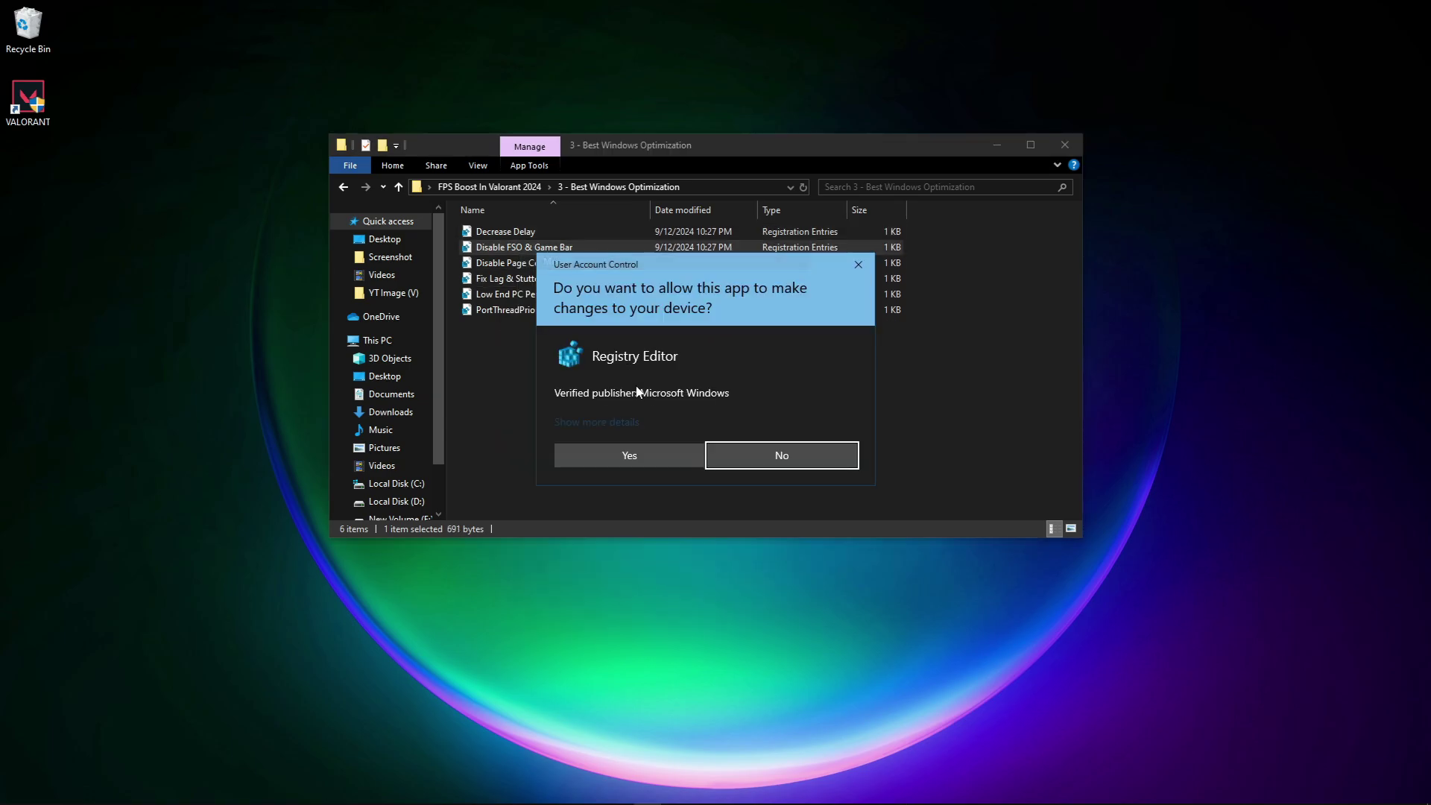
{"action": "left_click", "coordinate": [670, 455]}
{"action": "left_click", "coordinate": [826, 429]}
{"action": "left_click", "coordinate": [881, 454]}
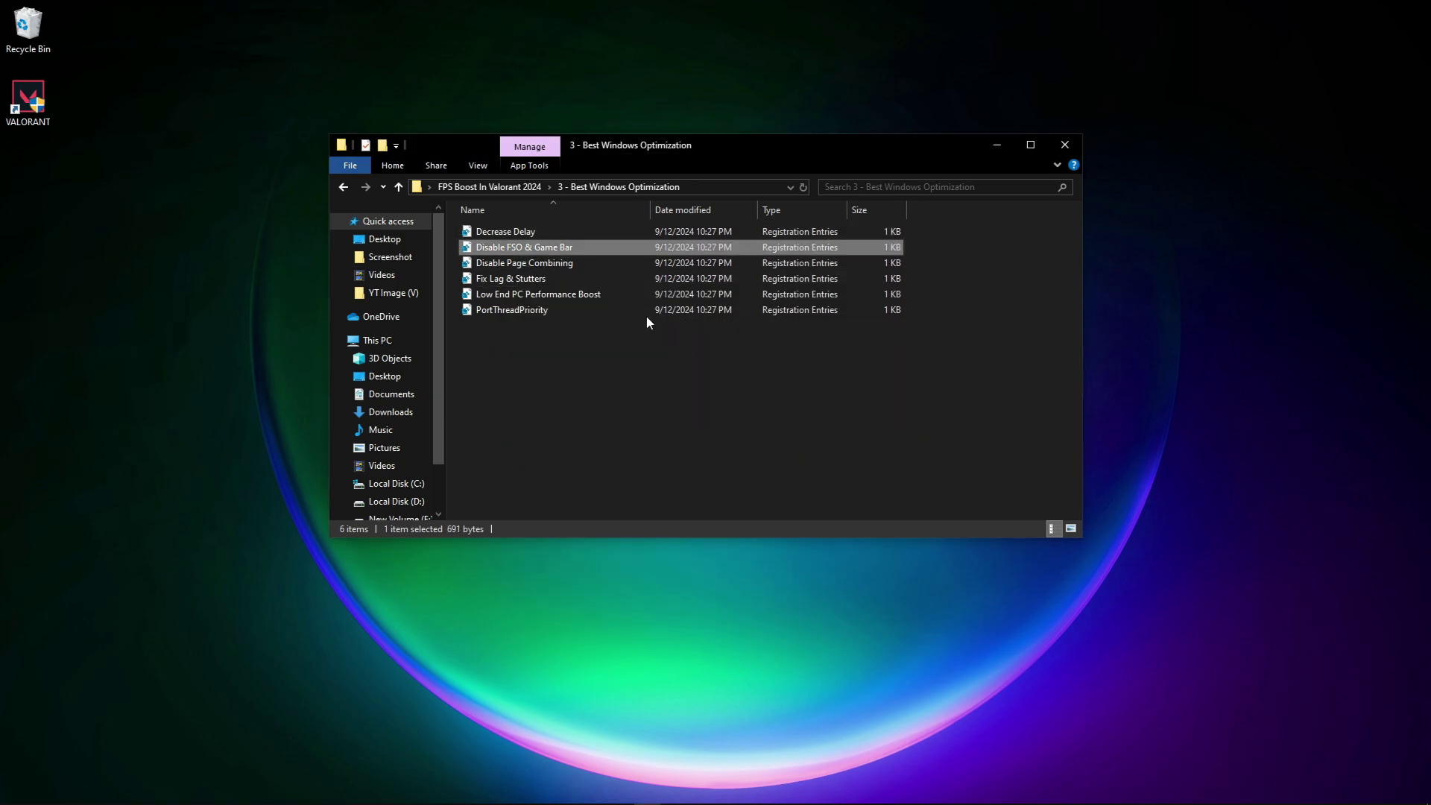
Step: Merge the Disable Page Combining entries into the registry, accepting the prompts
{"action": "left_click", "coordinate": [538, 264]}
{"action": "right_click", "coordinate": [538, 264]}
{"action": "left_click", "coordinate": [605, 283]}
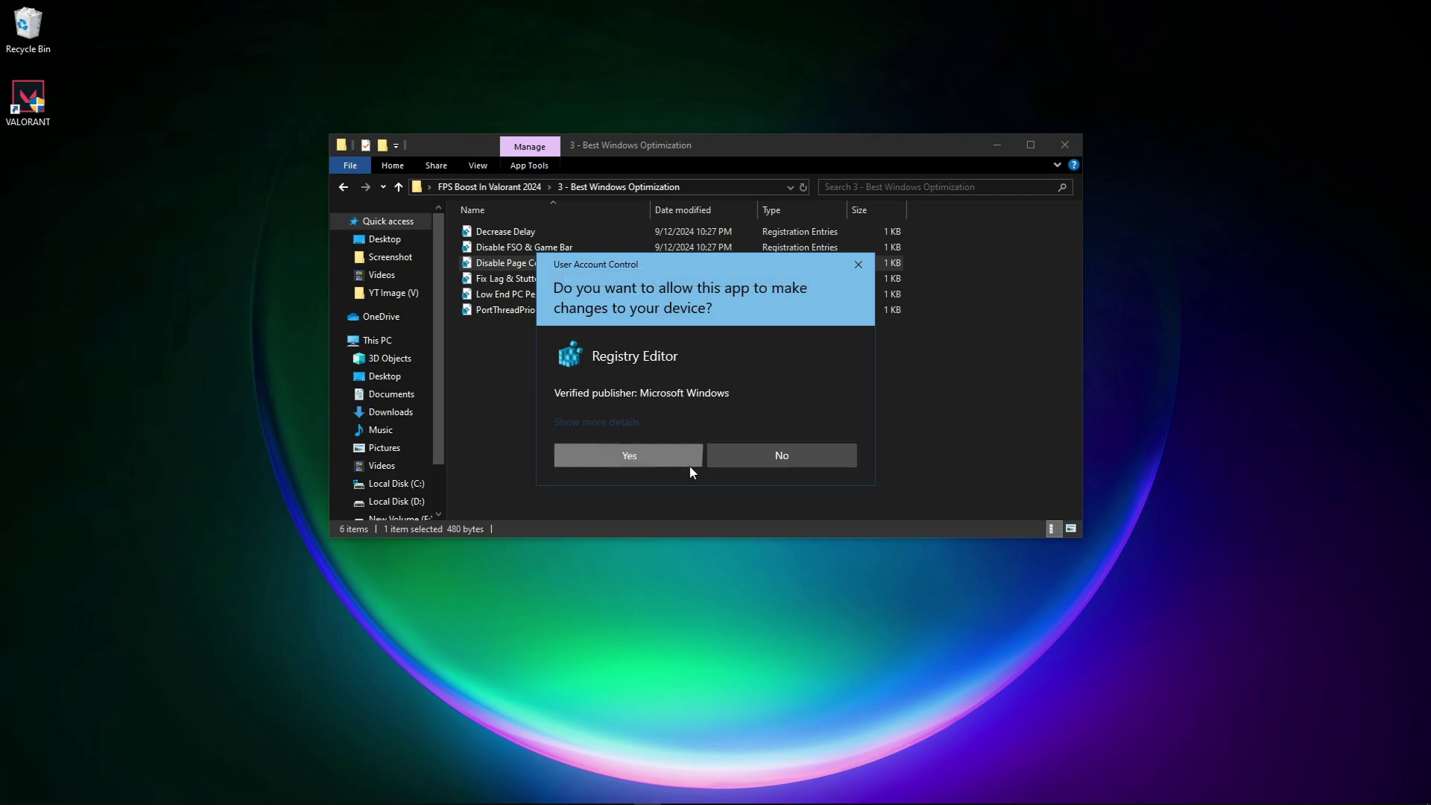
{"action": "left_click", "coordinate": [685, 459]}
{"action": "left_click", "coordinate": [825, 428]}
{"action": "left_click", "coordinate": [964, 412]}
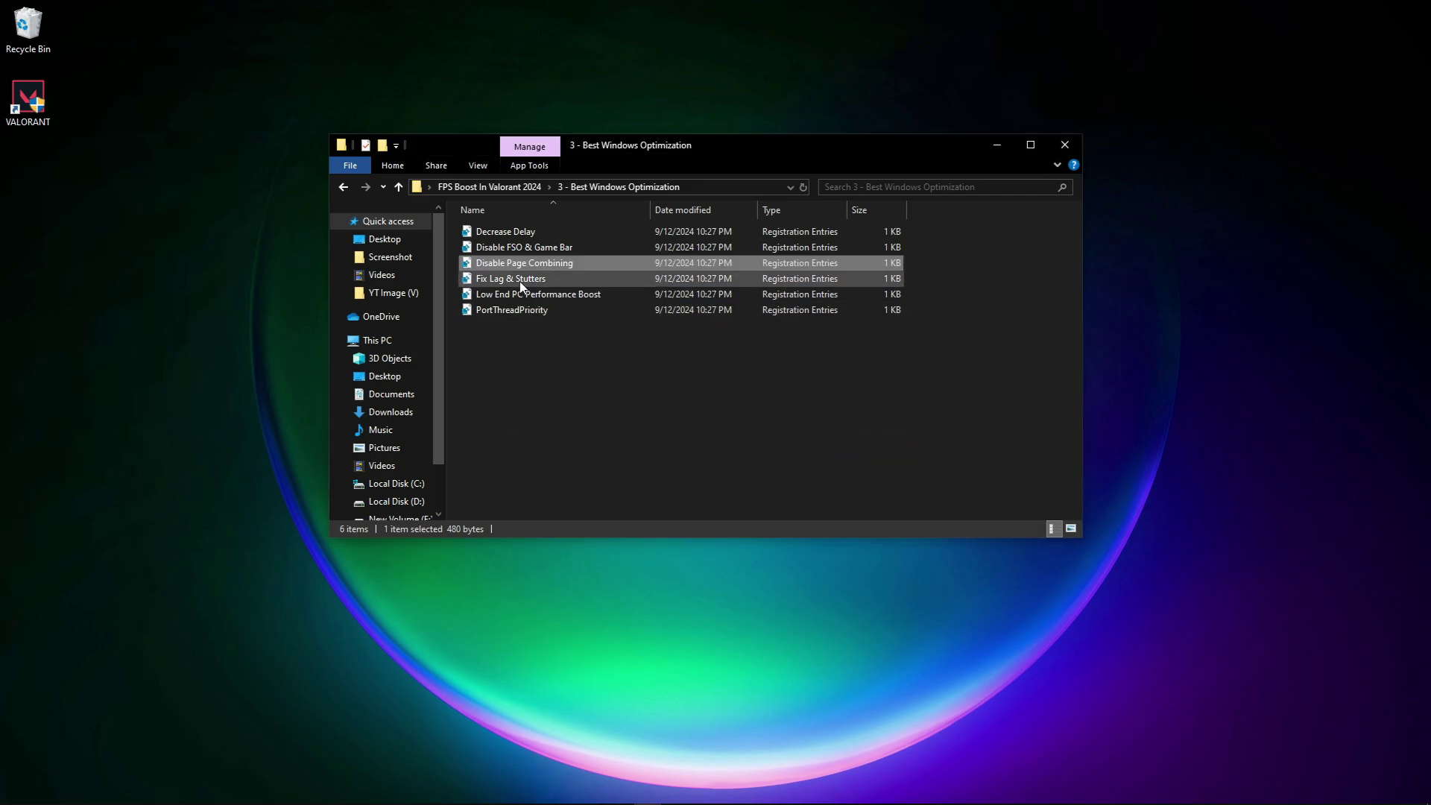
Step: Merge the Fix Lag & Stutters entries into the registry, accepting the prompts
{"action": "right_click", "coordinate": [517, 282]}
{"action": "left_click", "coordinate": [571, 297]}
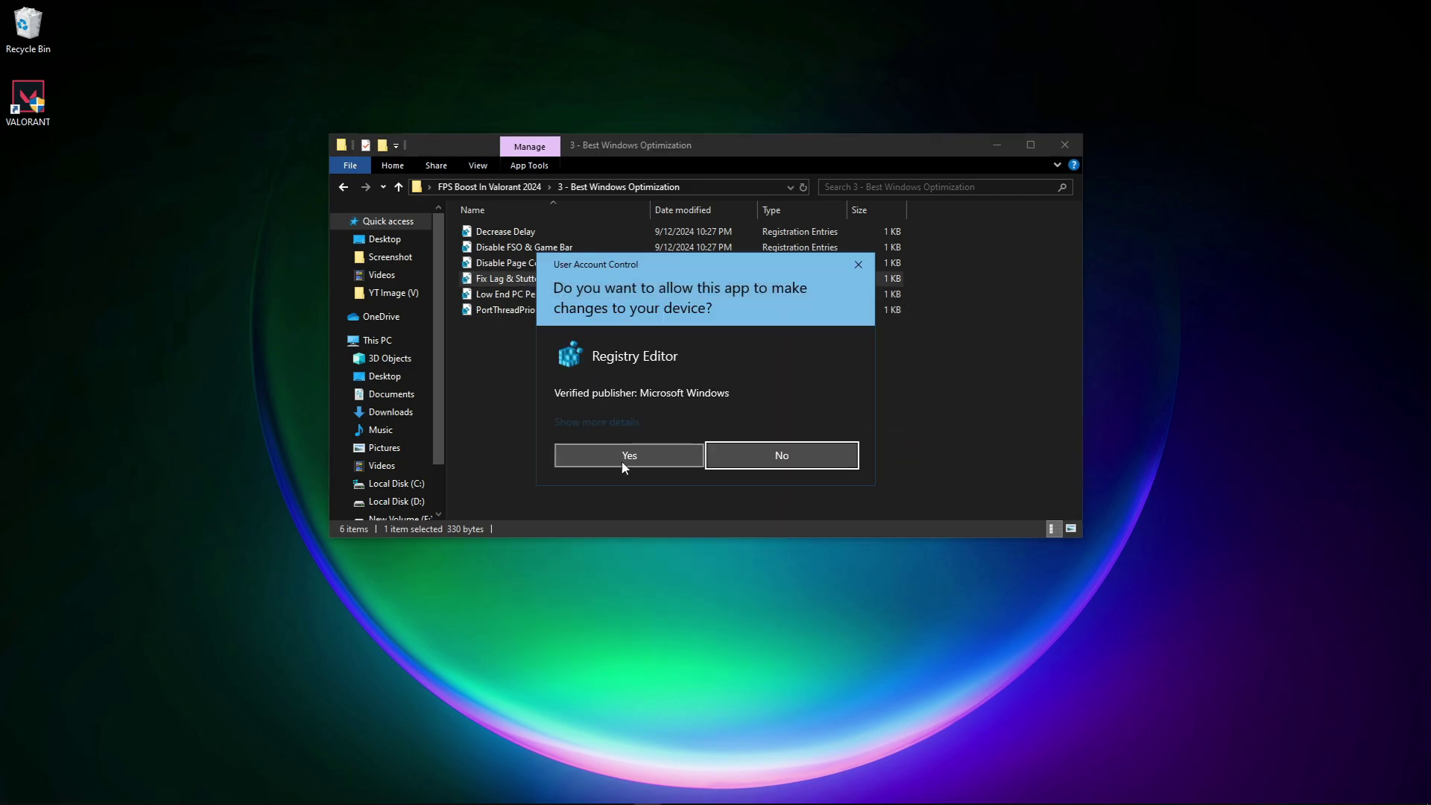
{"action": "left_click", "coordinate": [624, 456]}
{"action": "left_click", "coordinate": [825, 431]}
{"action": "left_click", "coordinate": [879, 410]}
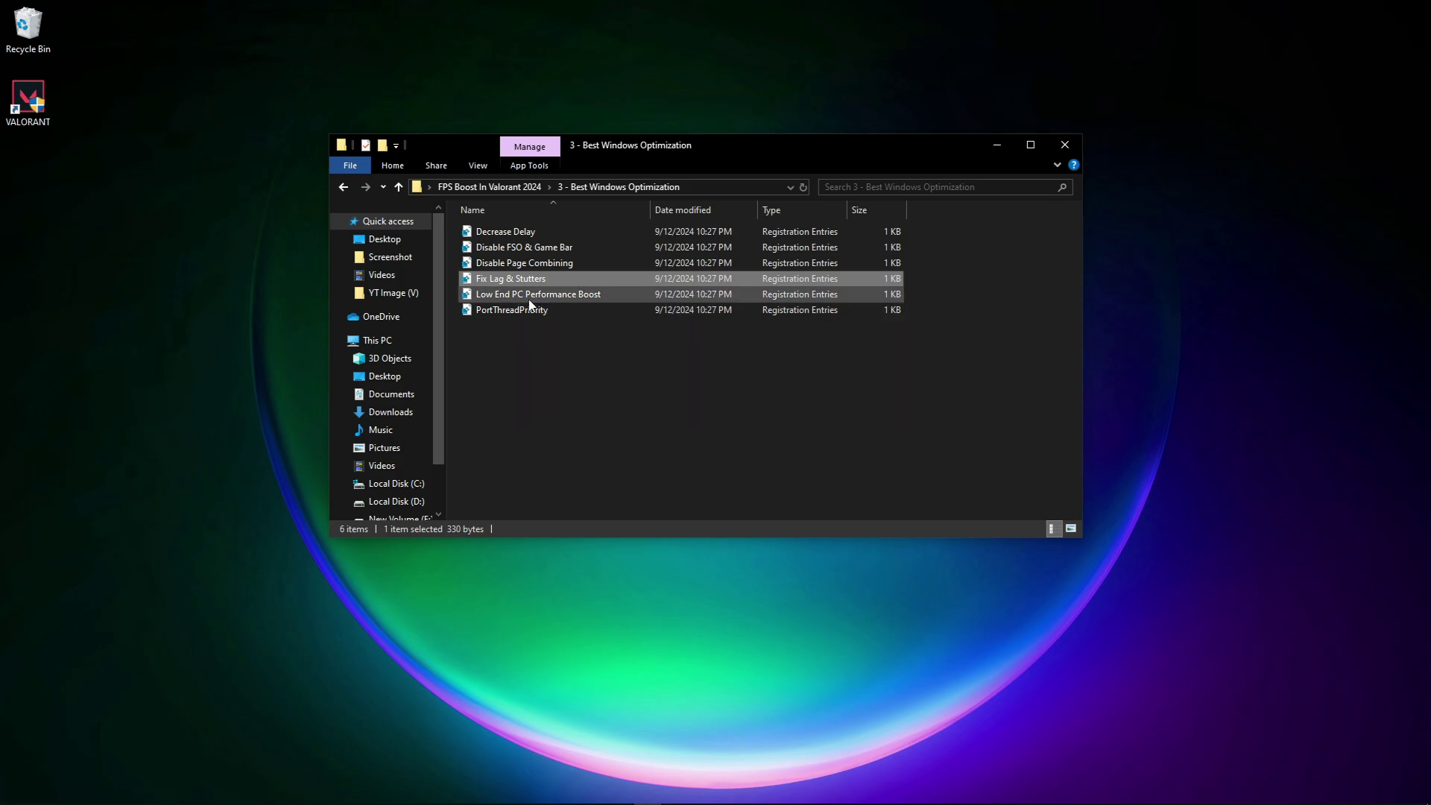
Step: Merge the Low End PC Performance Boost entries into the registry, accepting the prompts
{"action": "right_click", "coordinate": [522, 295]}
{"action": "left_click", "coordinate": [558, 307]}
{"action": "left_click", "coordinate": [654, 458]}
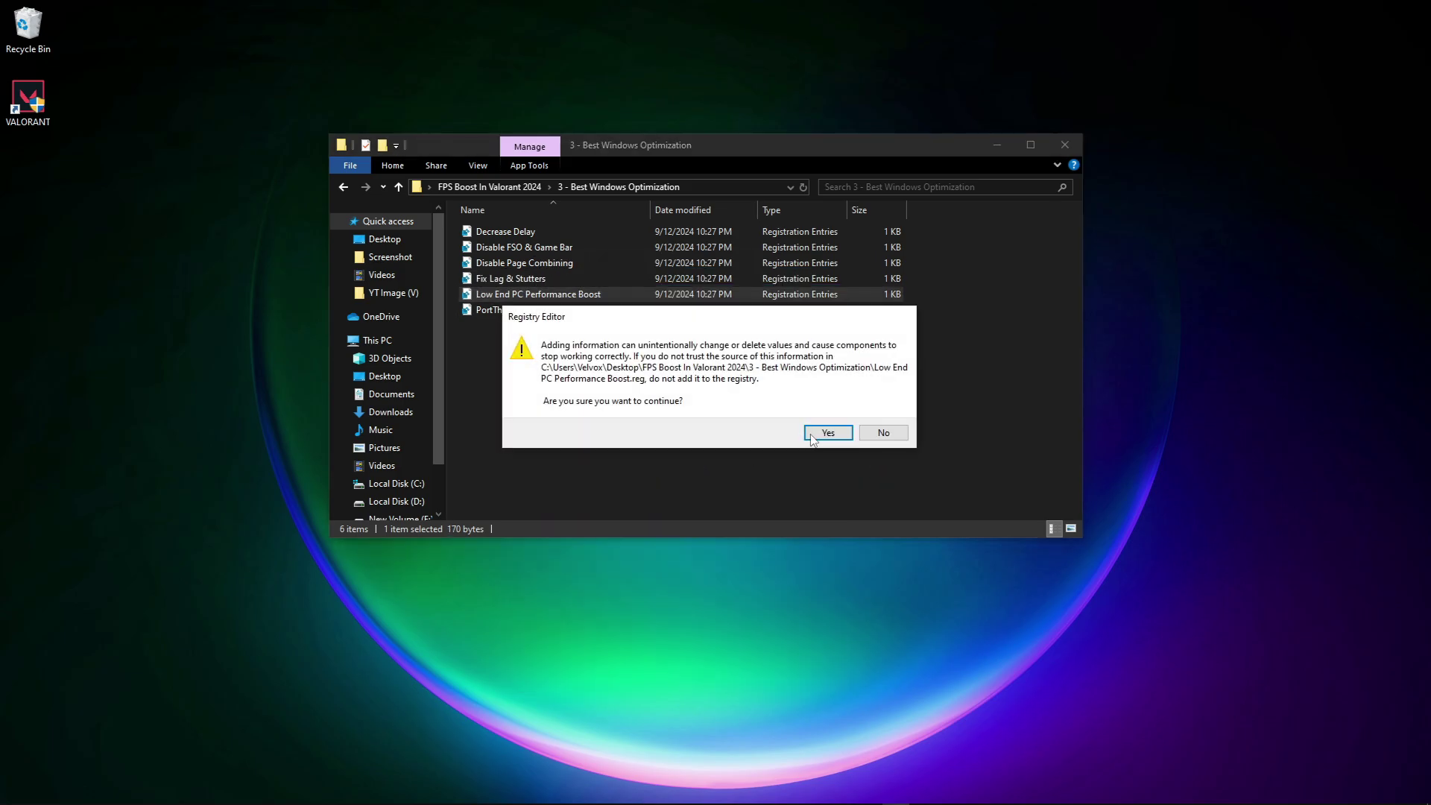
{"action": "left_click", "coordinate": [826, 433]}
{"action": "left_click", "coordinate": [880, 416]}
Step: Merge the PortThreadPriority entries into the registry, accepting the prompts
{"action": "right_click", "coordinate": [511, 310]}
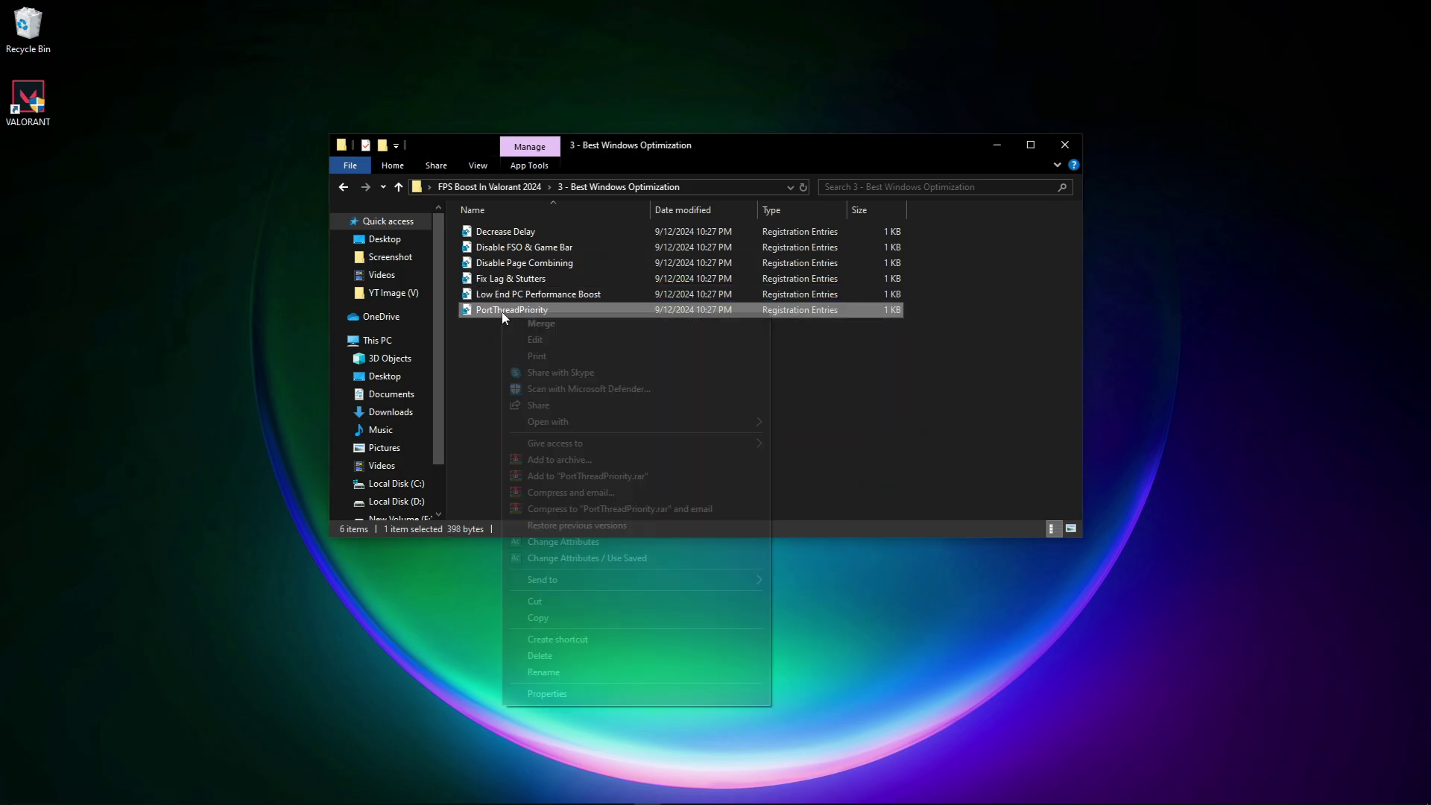
{"action": "left_click", "coordinate": [568, 321]}
{"action": "left_click", "coordinate": [645, 450]}
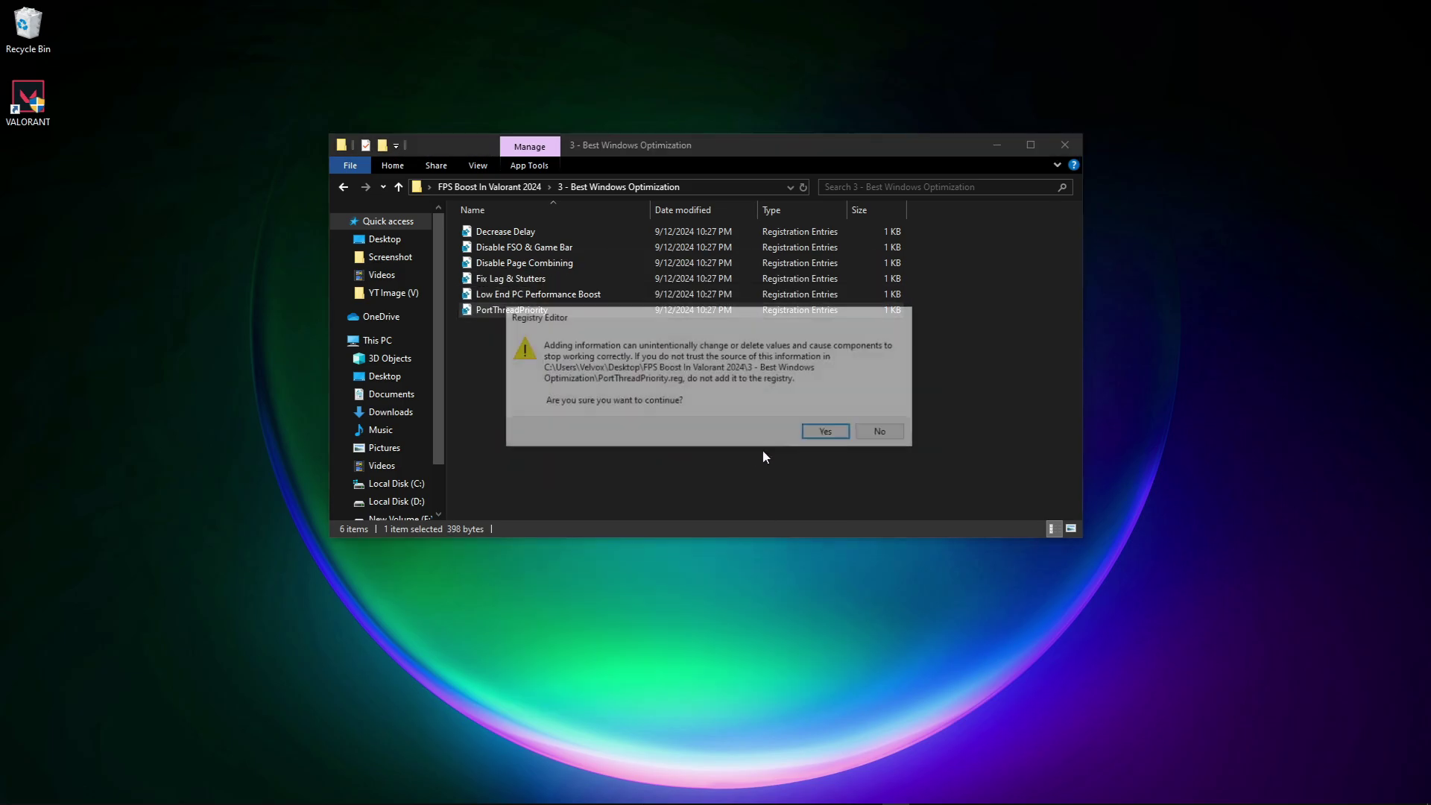
{"action": "left_click", "coordinate": [825, 431]}
{"action": "left_click", "coordinate": [880, 414]}
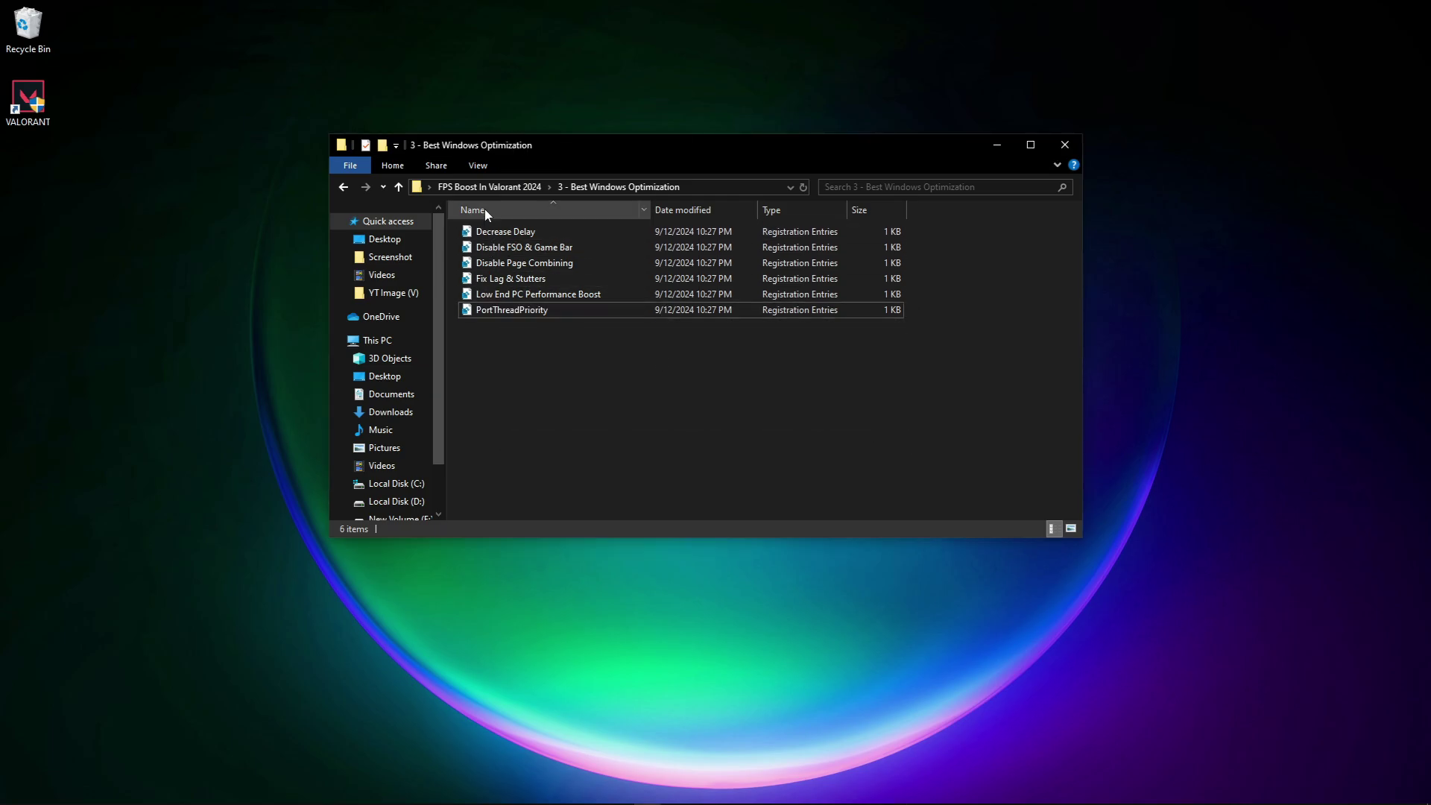
Step: Return to the pack's main folder and open the 4 - Fix Input Delay folder
{"action": "left_click", "coordinate": [526, 186]}
{"action": "left_click", "coordinate": [505, 280]}
{"action": "right_click", "coordinate": [505, 280]}
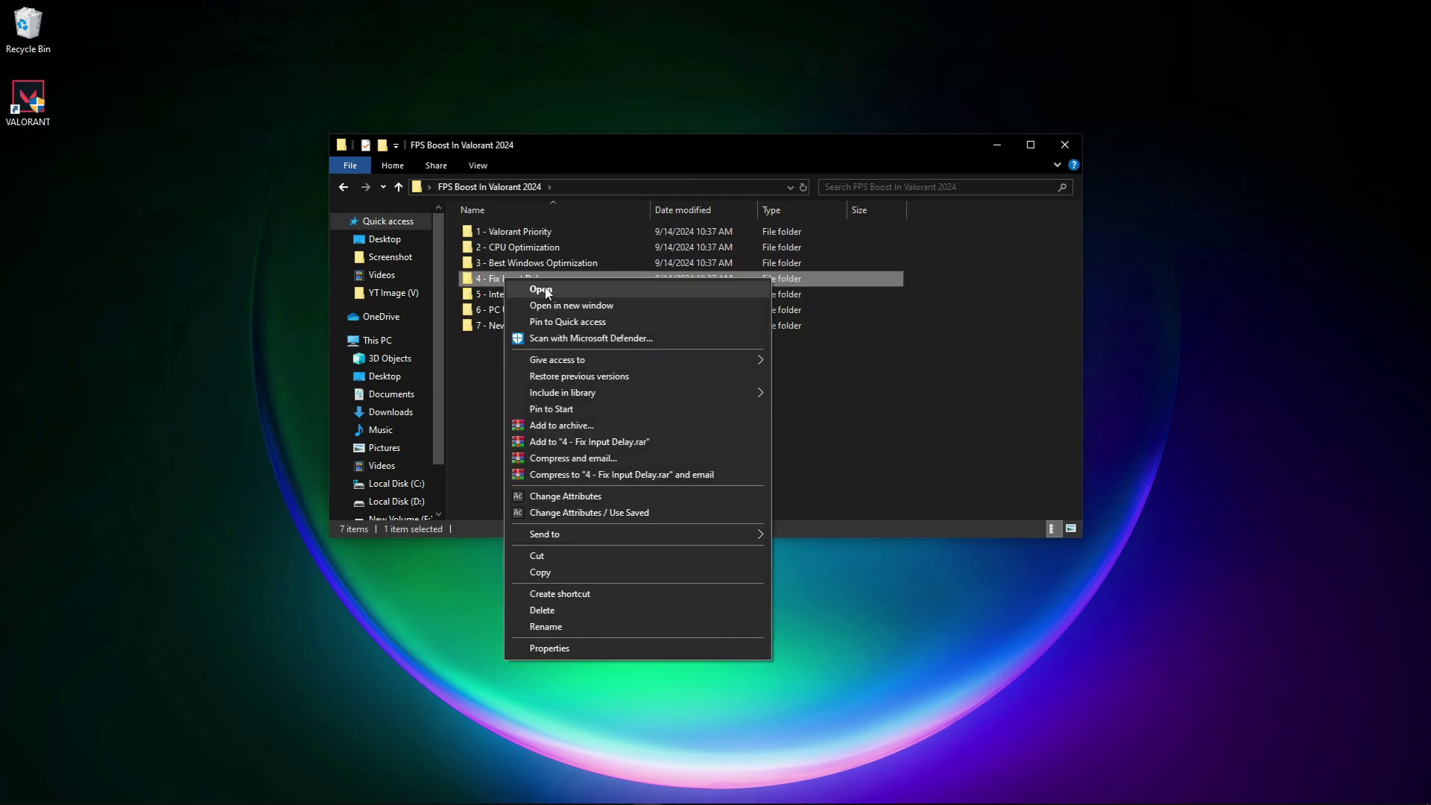
{"action": "left_click", "coordinate": [566, 289]}
{"action": "left_click_drag", "start_coordinate": [641, 315], "coordinate": [465, 225]}
{"action": "left_click", "coordinate": [524, 327]}
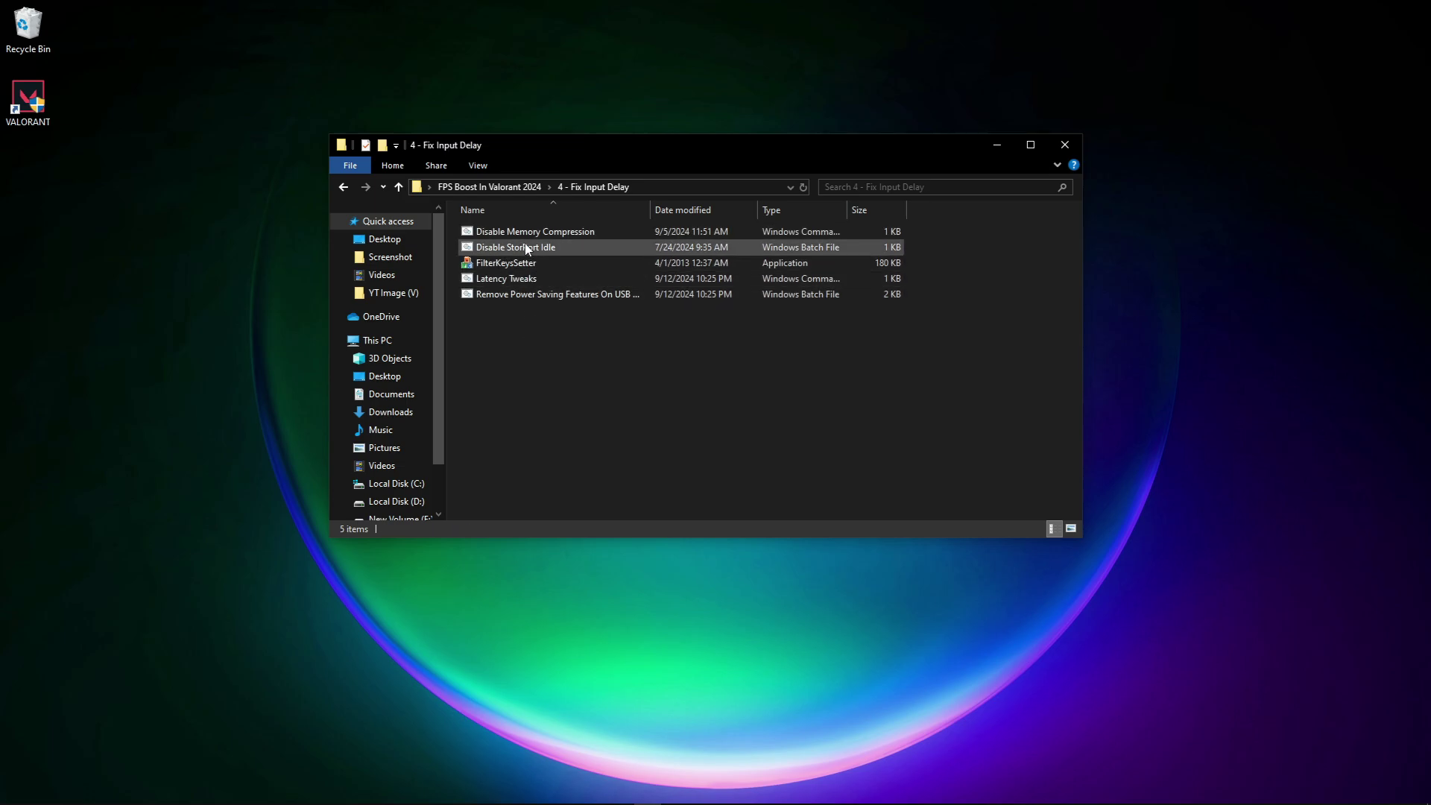
Step: Run the Disable Memory Compression script as administrator, allow it to make changes, and dismiss its console window
{"action": "left_click", "coordinate": [521, 232]}
{"action": "right_click", "coordinate": [521, 234]}
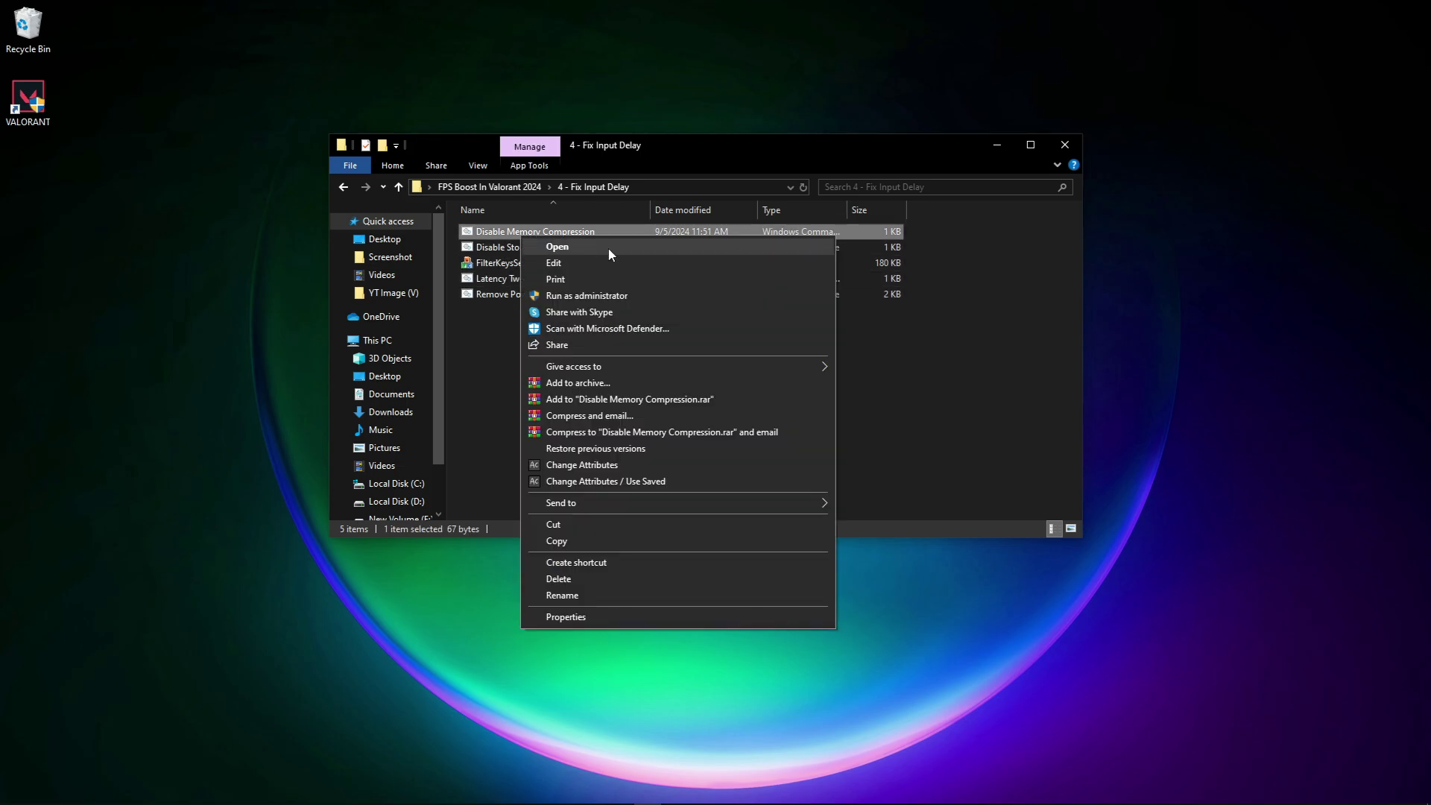
{"action": "left_click", "coordinate": [577, 297]}
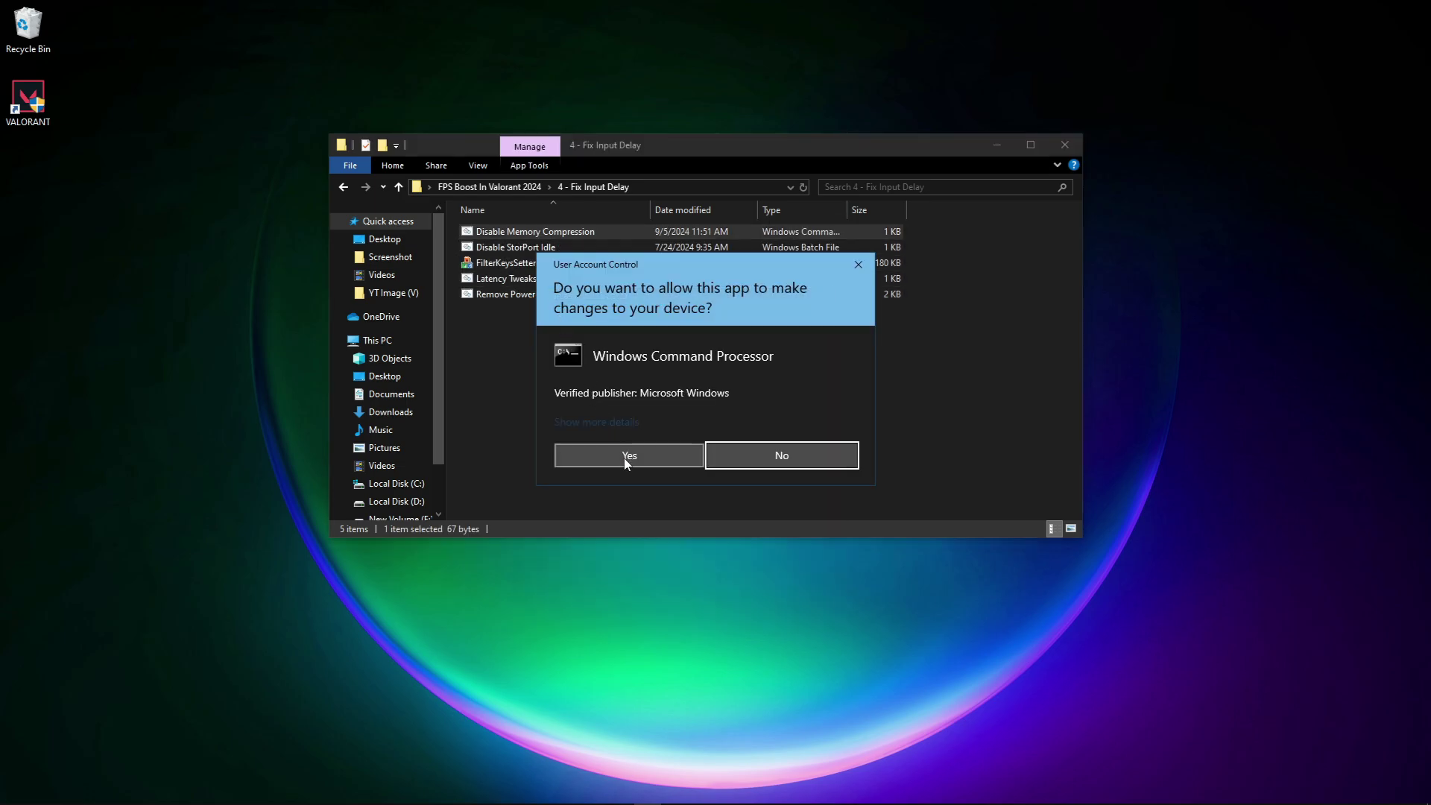
{"action": "left_click", "coordinate": [625, 458]}
{"action": "left_click_drag", "start_coordinate": [520, 52], "coordinate": [882, 185]}
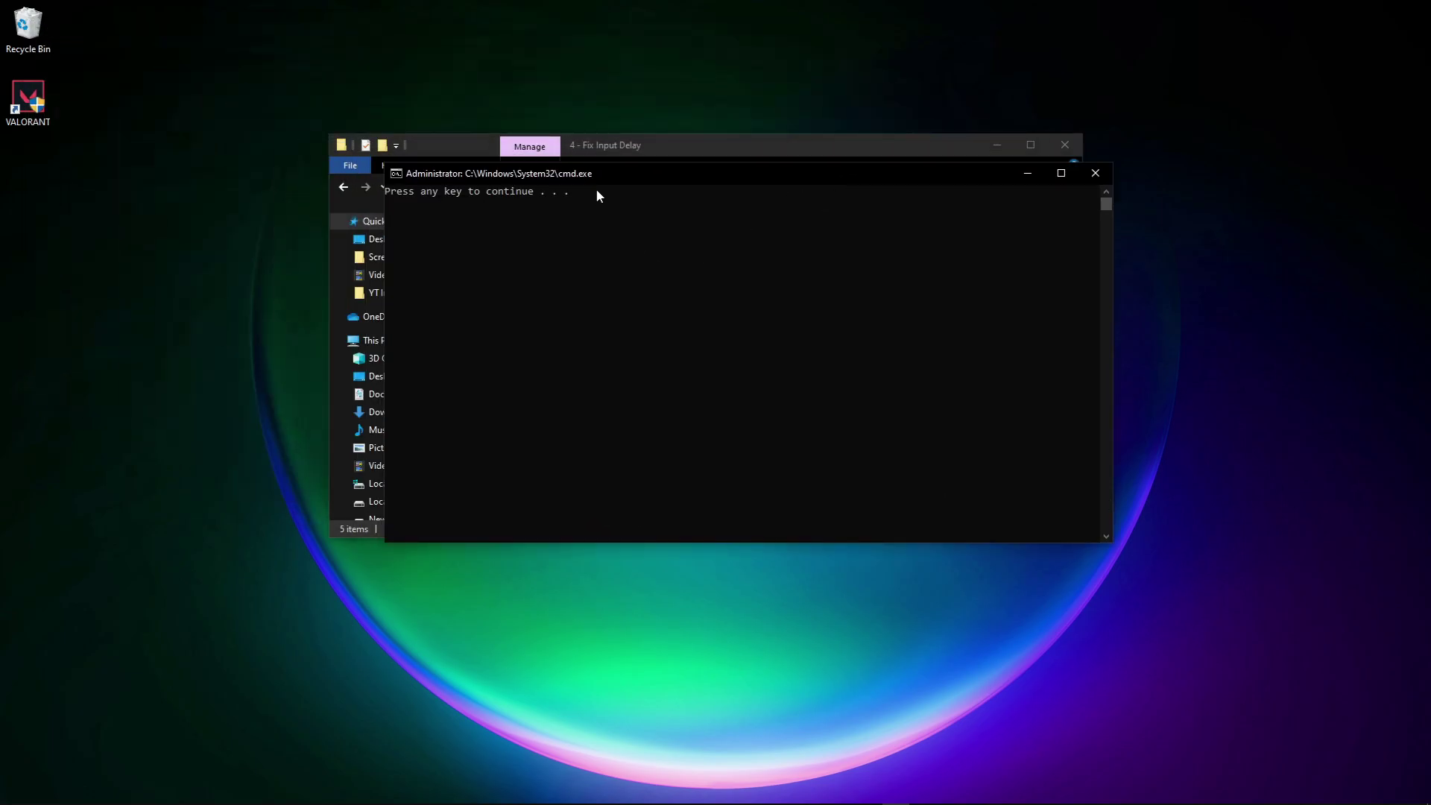
{"action": "left_click_drag", "start_coordinate": [597, 192], "coordinate": [361, 192]}
{"action": "left_click", "coordinate": [603, 286]}
{"action": "key", "text": "Return"}
Step: Run the Disable StorPort Idle script as administrator and allow it to make changes
{"action": "right_click", "coordinate": [519, 249]}
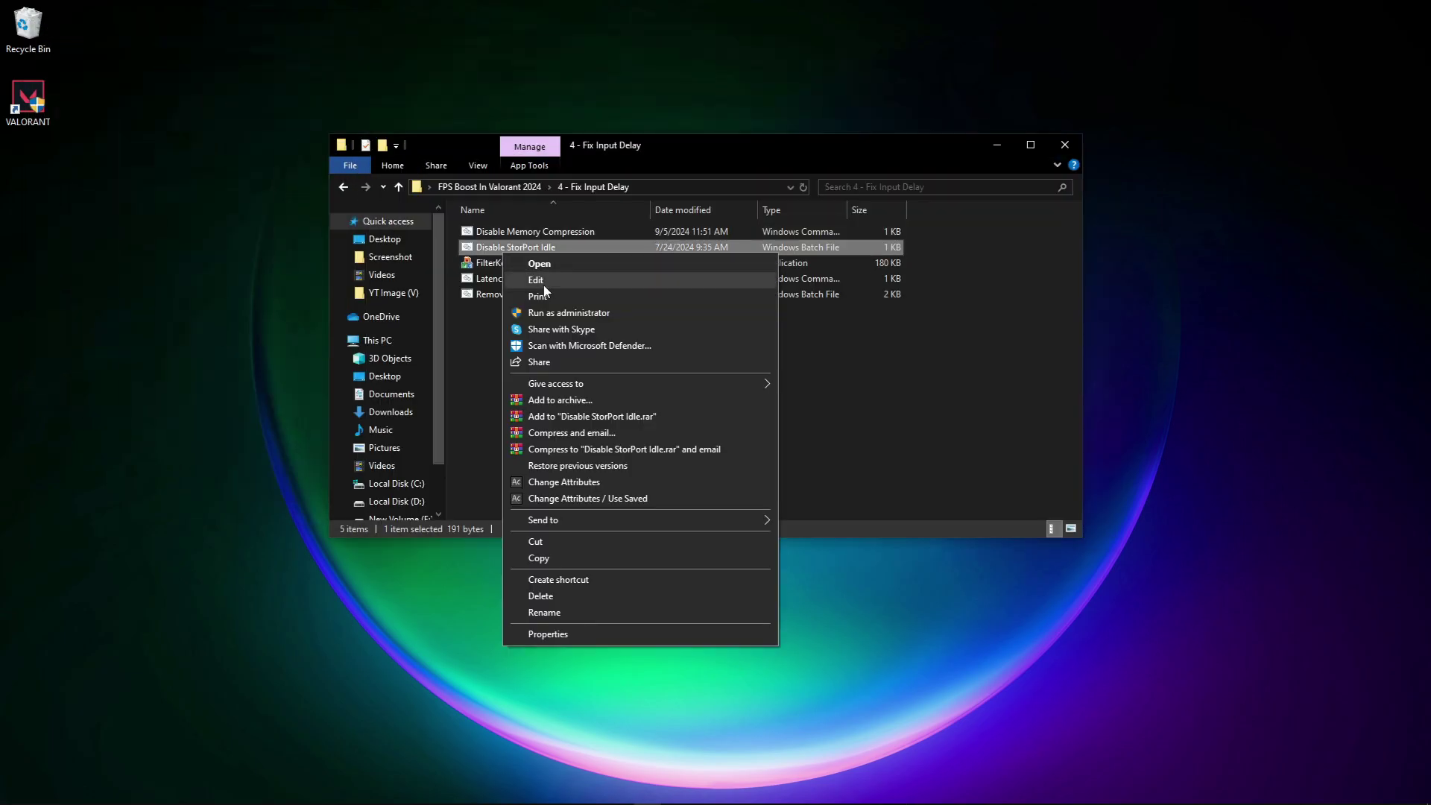
{"action": "left_click", "coordinate": [566, 310]}
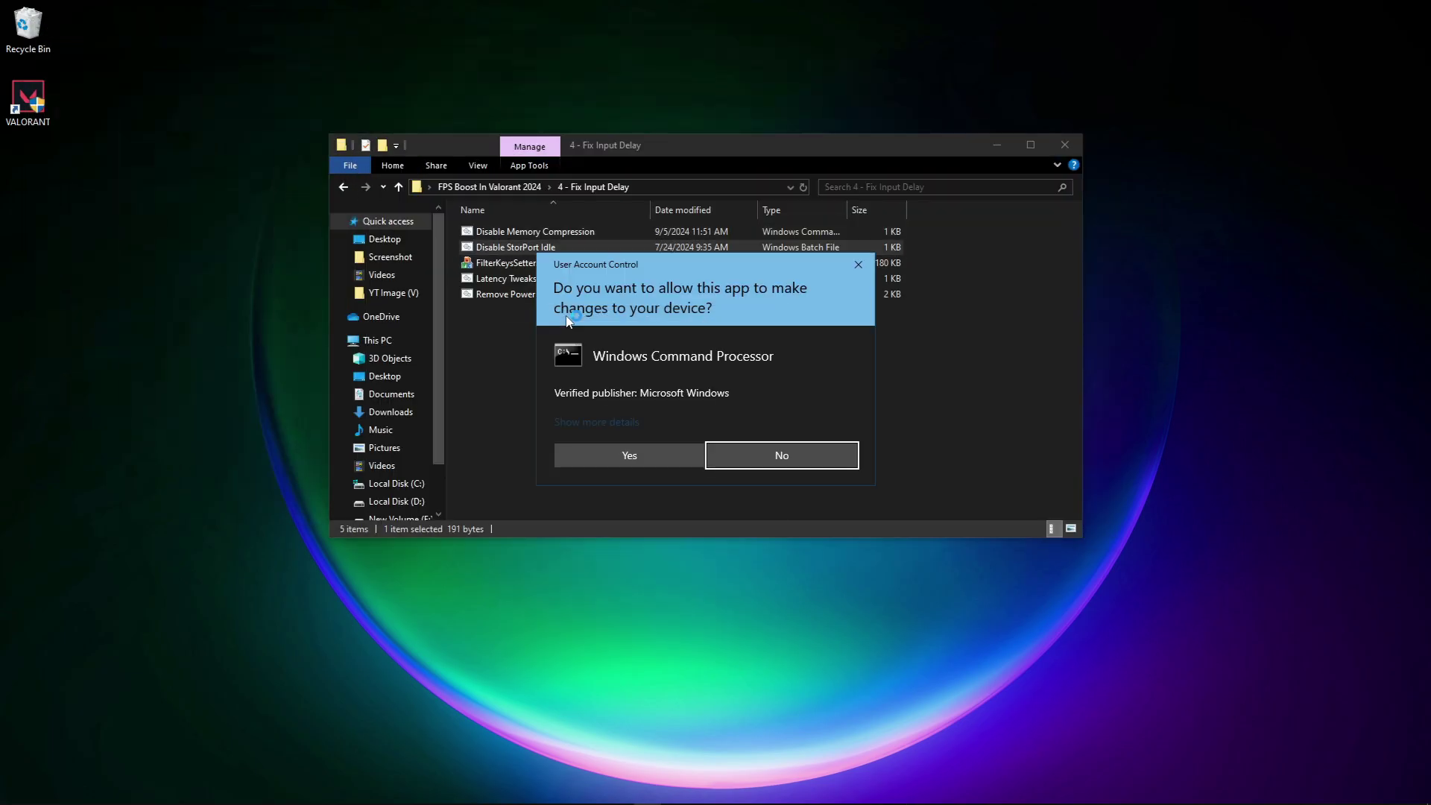
{"action": "left_click", "coordinate": [614, 453]}
Step: Launch FilterKeysSetter as administrator and allow it to make changes
{"action": "right_click", "coordinate": [506, 263]}
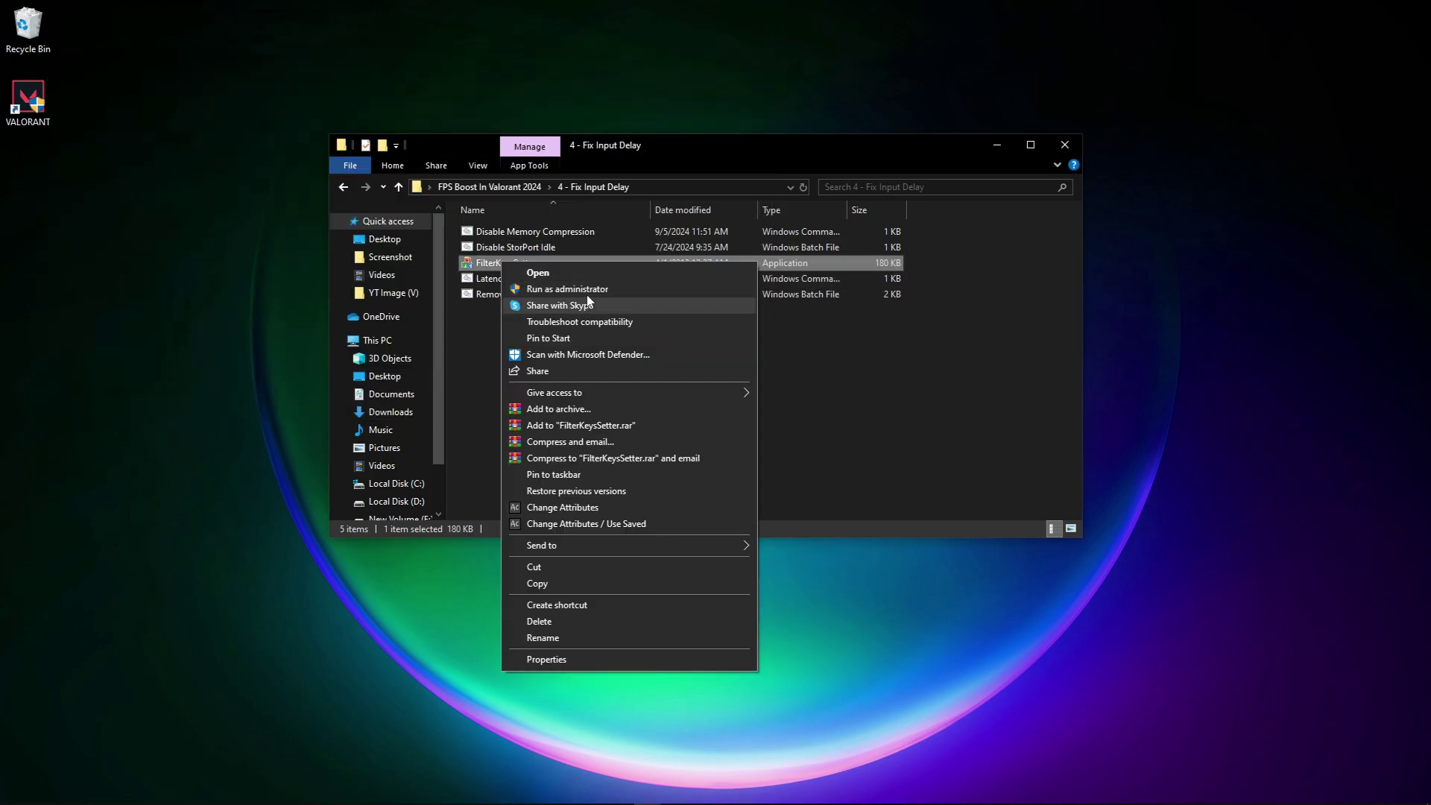
{"action": "left_click", "coordinate": [589, 291]}
{"action": "left_click", "coordinate": [630, 465]}
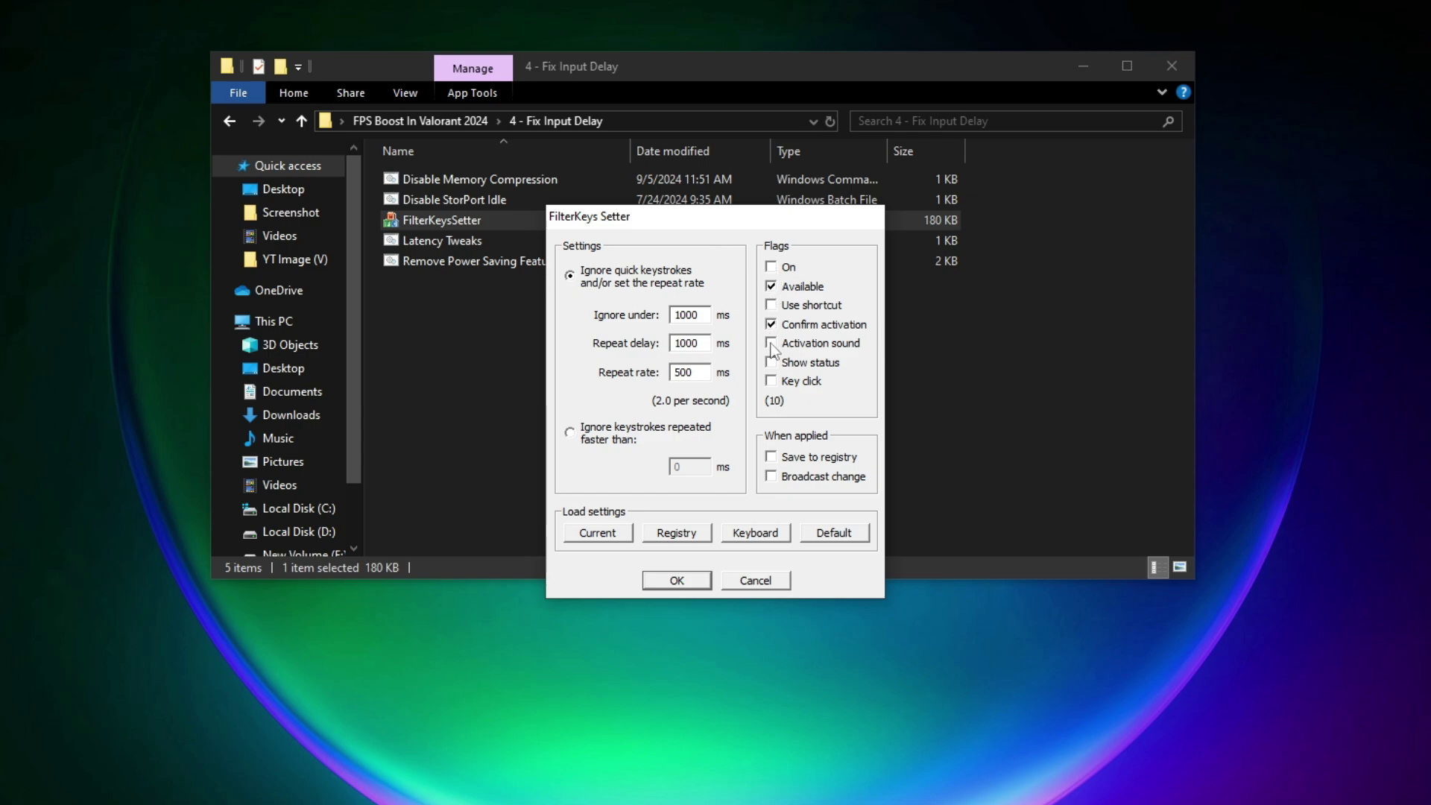
Step: Apply filter keys with ignore under 90 ms, repeat delay 25 ms, repeat rate 5 ms, and Activation sound, Show status and Key click off
{"action": "left_click", "coordinate": [770, 380]}
{"action": "key", "text": "BackSpace"}
{"action": "type", "text": "0"}
{"action": "double_click", "coordinate": [696, 347]}
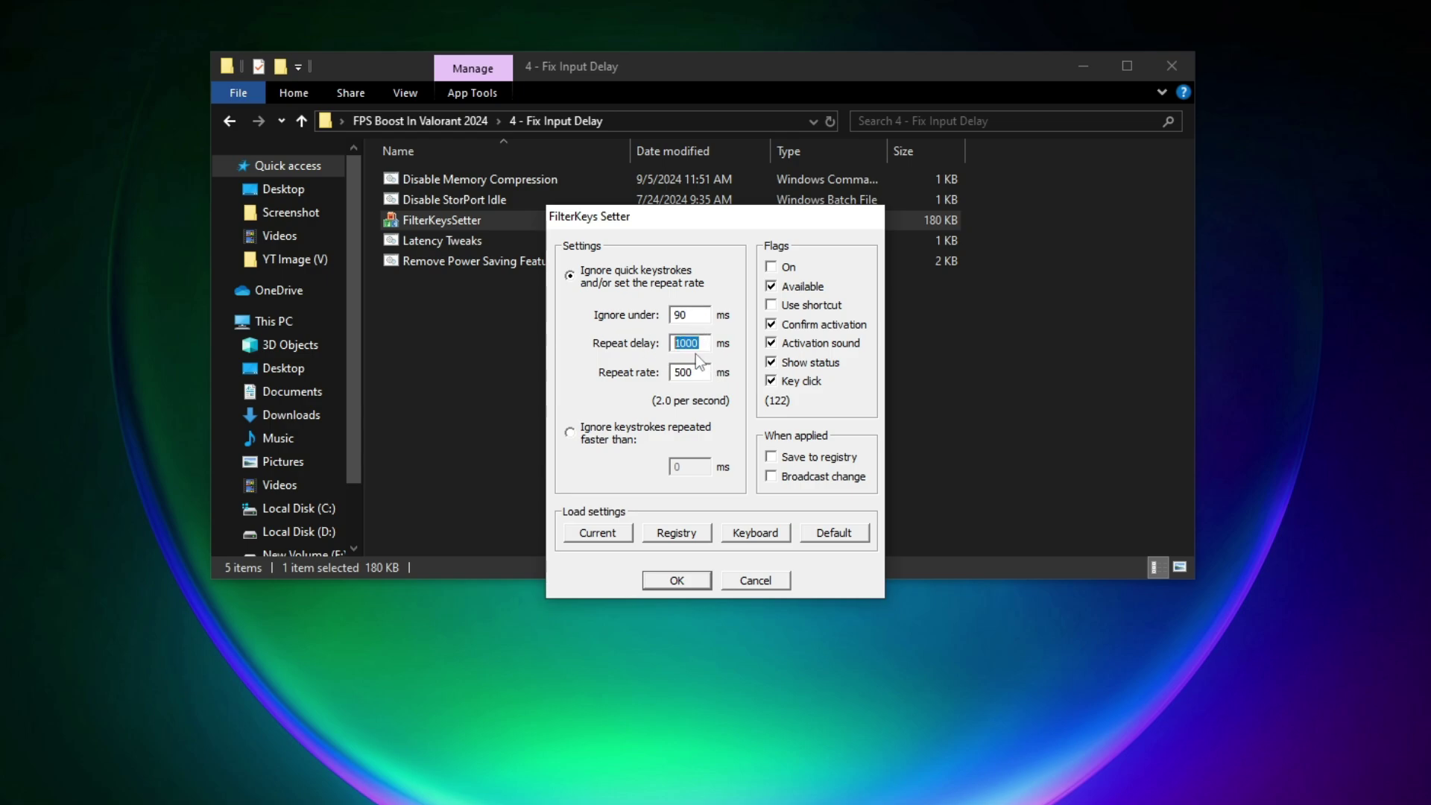
{"action": "type", "text": "25"}
{"action": "double_click", "coordinate": [684, 372]}
{"action": "type", "text": "5"}
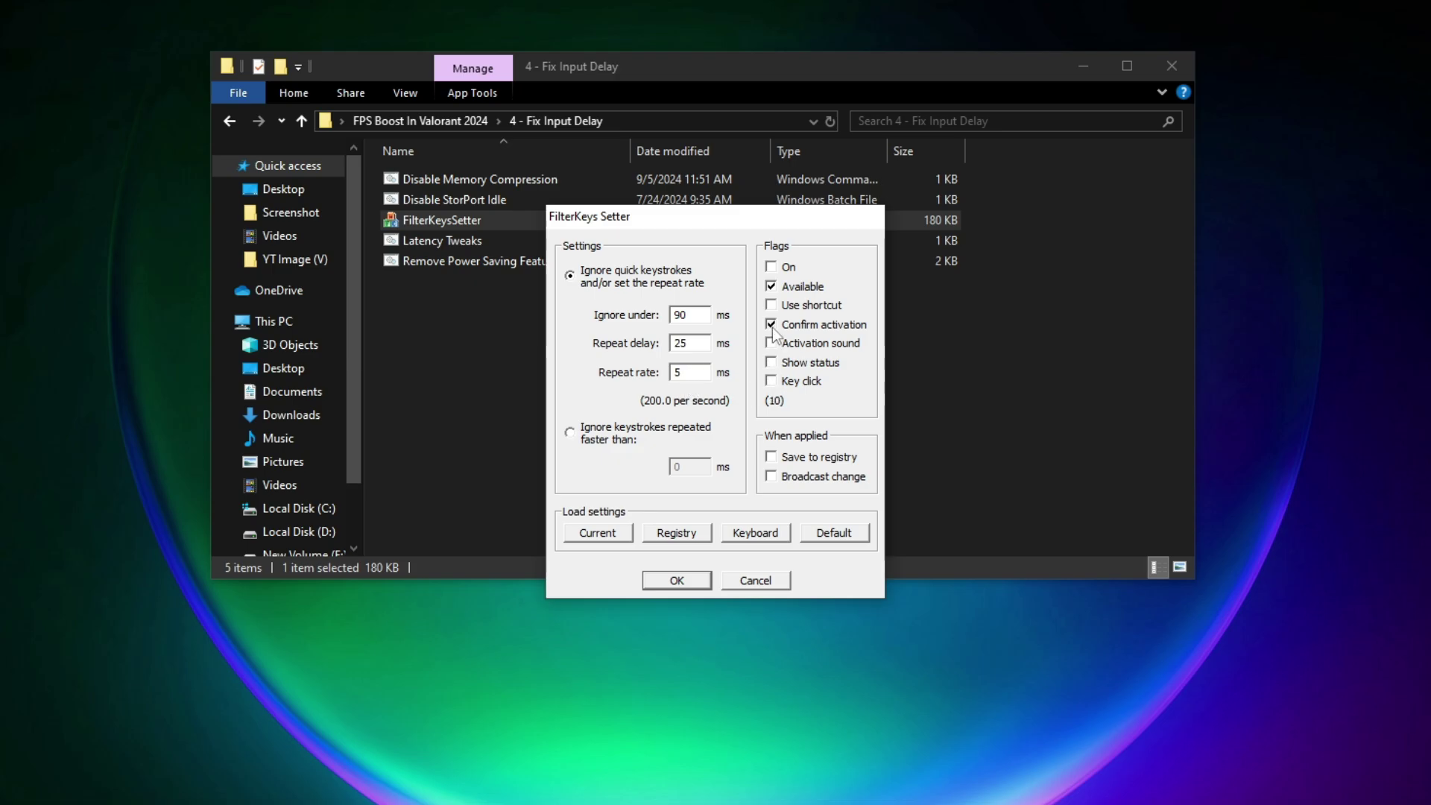
{"action": "left_click", "coordinate": [676, 580]}
Step: Run the Latency Tweaks script as administrator, allow it to make changes, and dismiss its console window
{"action": "left_click", "coordinate": [436, 243]}
{"action": "right_click", "coordinate": [435, 243]}
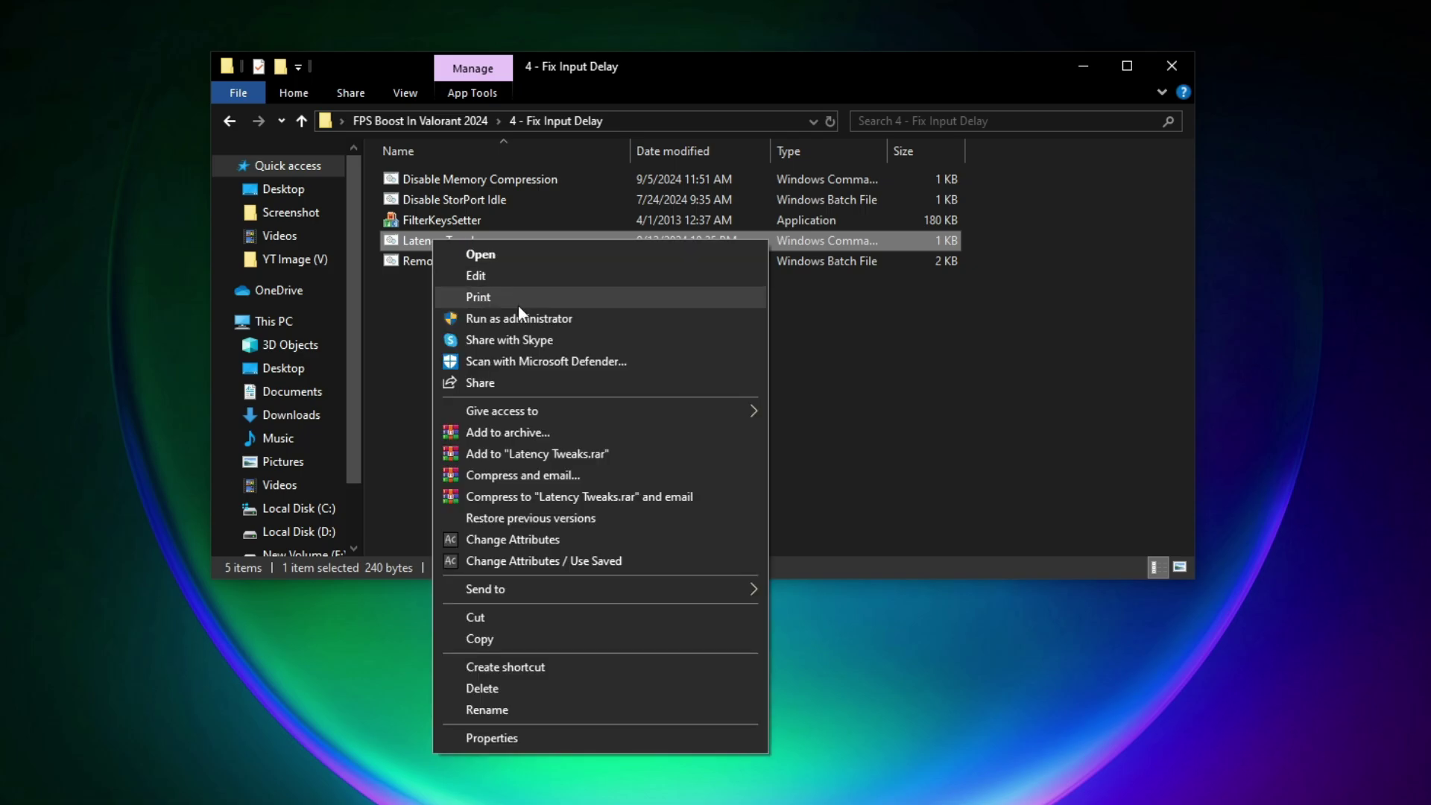
{"action": "left_click", "coordinate": [519, 313]}
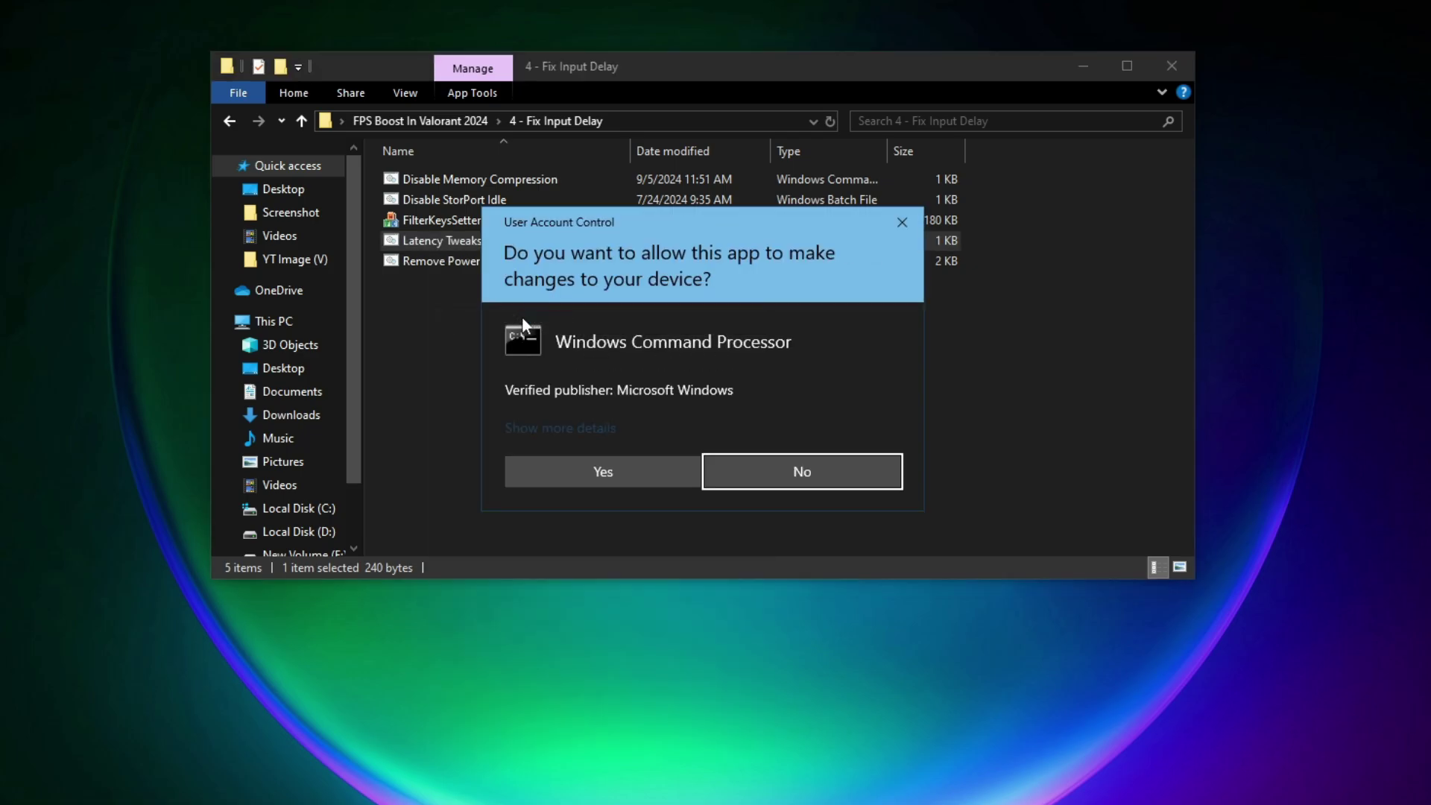
{"action": "left_click", "coordinate": [605, 467]}
{"action": "left_click_drag", "start_coordinate": [373, 4], "coordinate": [957, 32]}
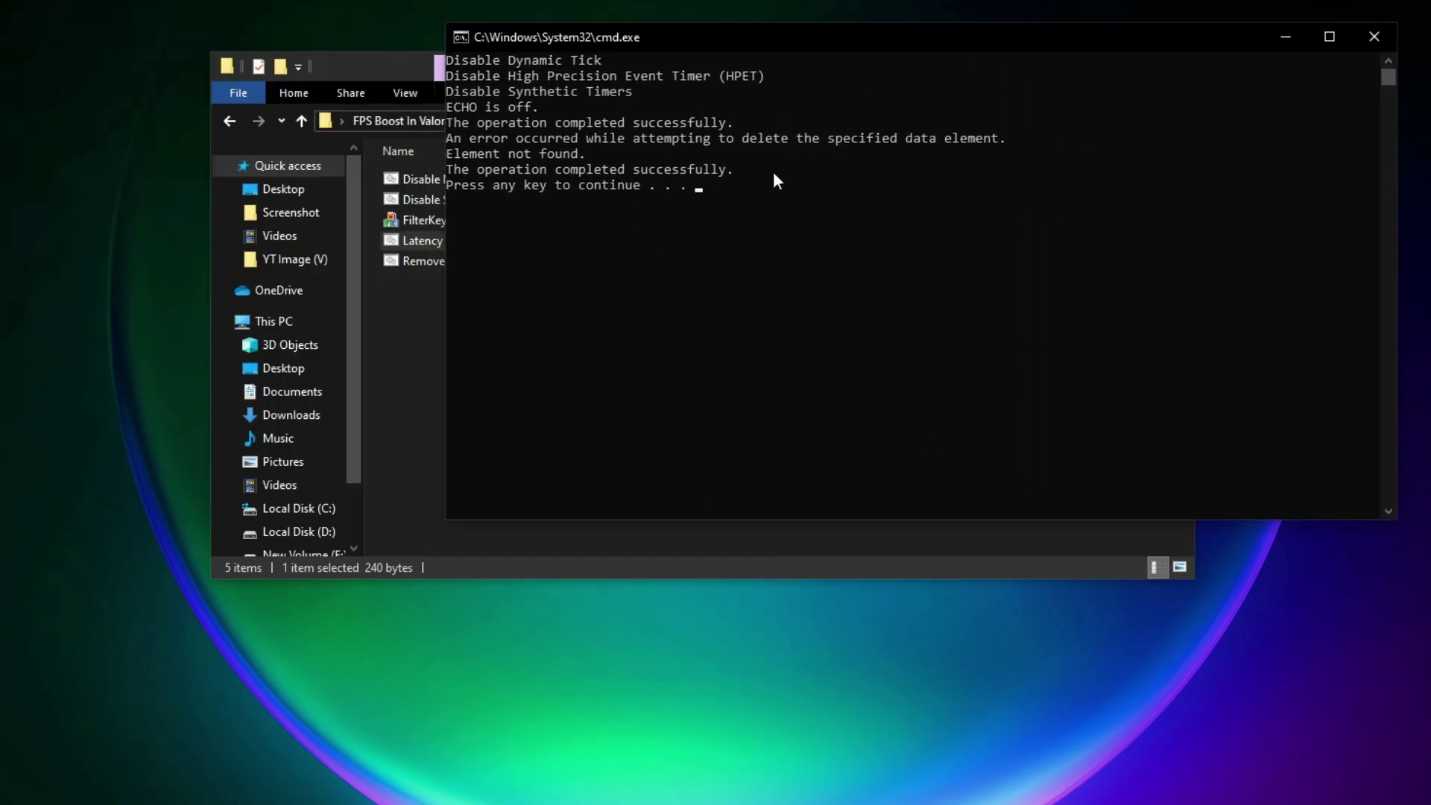
{"action": "left_click_drag", "start_coordinate": [735, 186], "coordinate": [432, 189]}
{"action": "key", "text": "Return"}
{"action": "key", "text": "Return"}
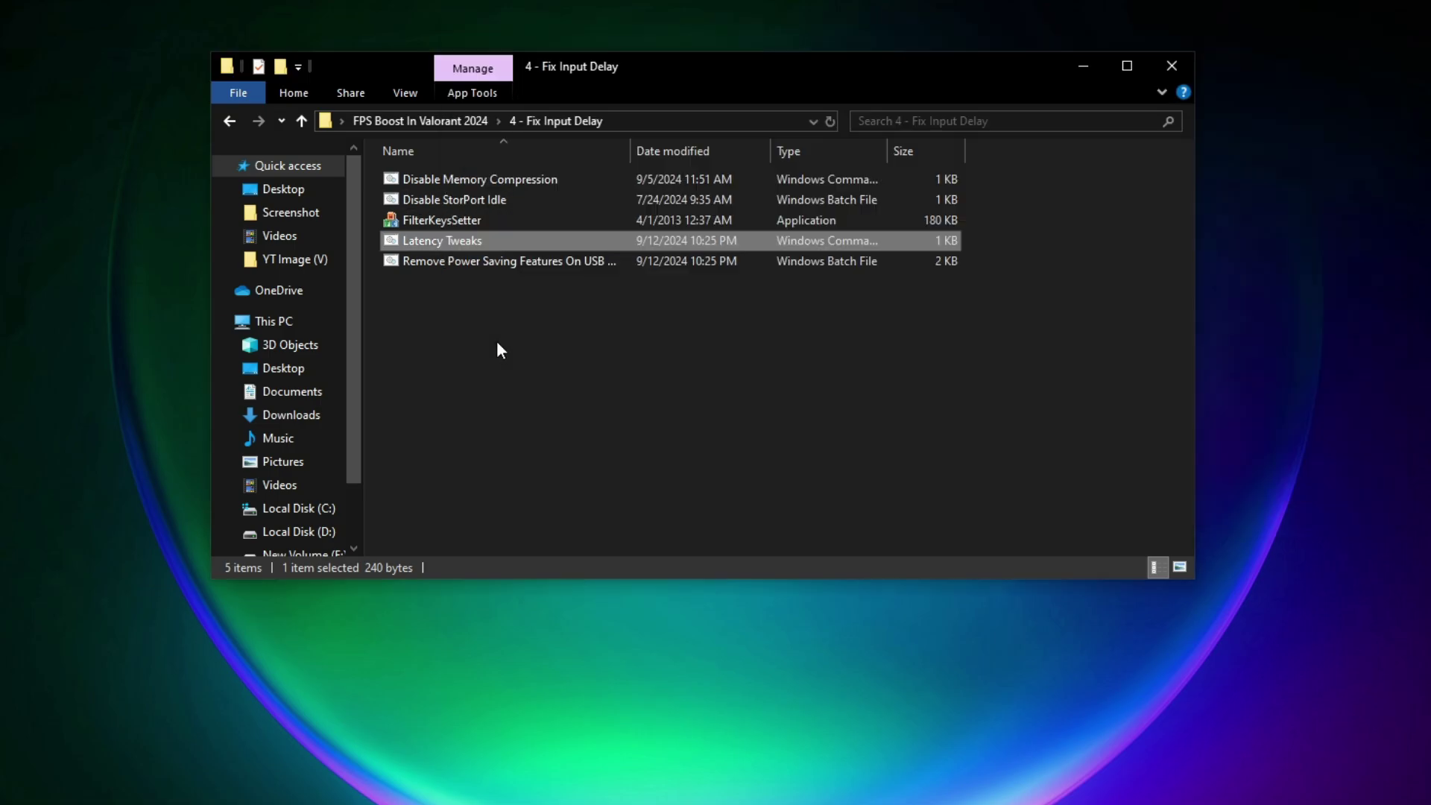
Step: Run the Remove Power Saving Features On USB Devices script as administrator and allow it to make changes
{"action": "right_click", "coordinate": [450, 266]}
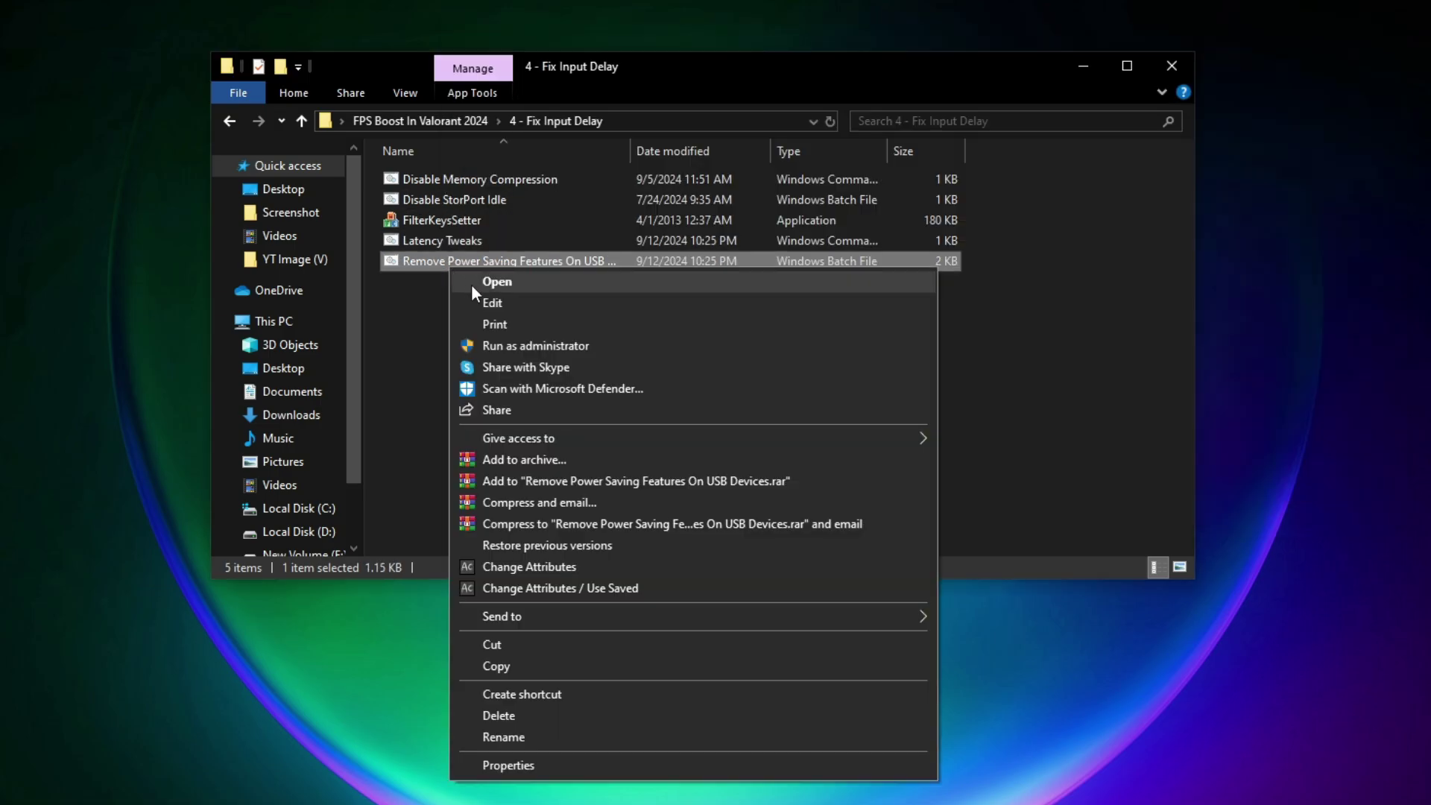
{"action": "left_click", "coordinate": [538, 346]}
{"action": "left_click", "coordinate": [596, 469]}
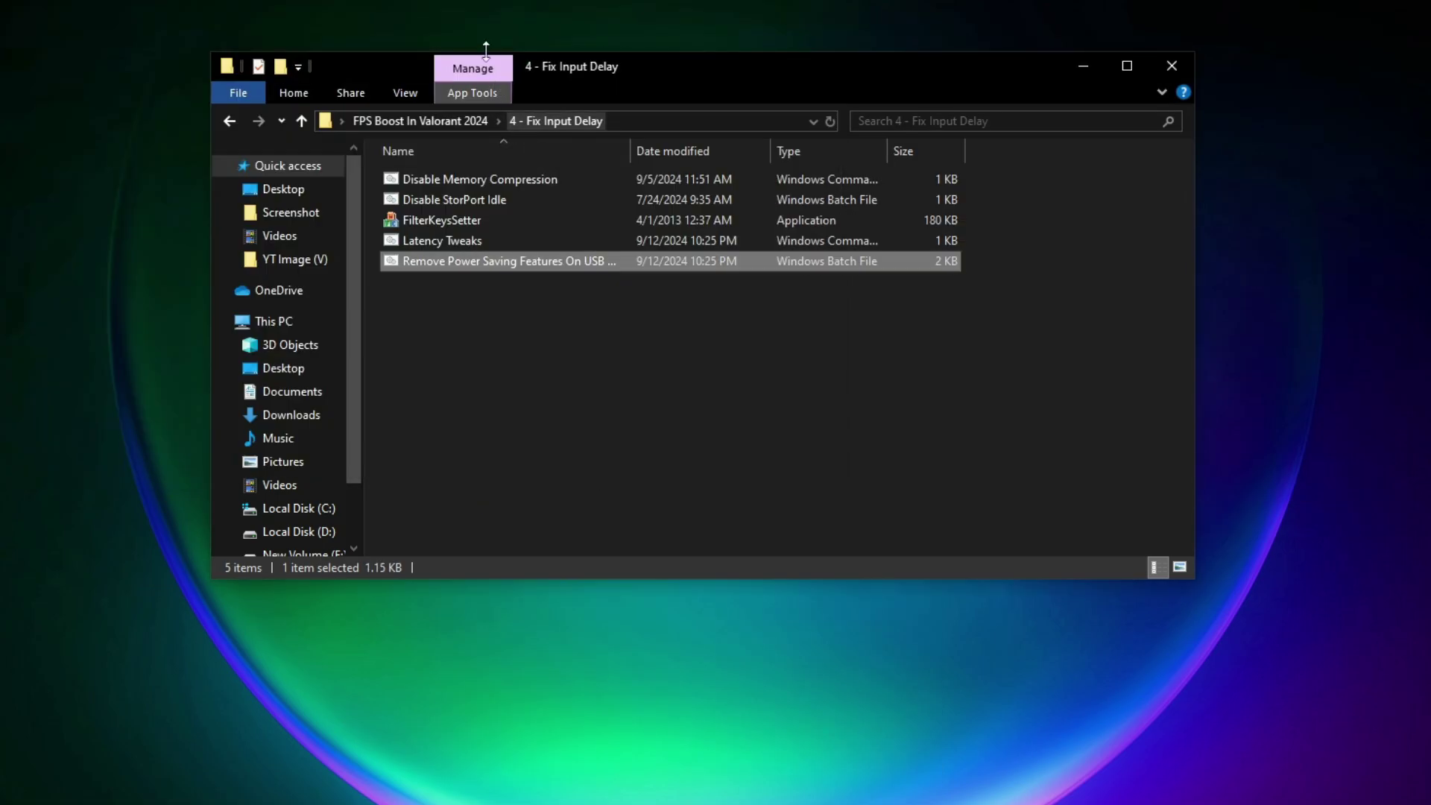
Step: Go back to the FPS Boost In Valorant 2024 folder and open the 5 - Internet Optimization Tweaks folder
{"action": "key", "text": "alt+Up"}
{"action": "right_click", "coordinate": [448, 262]}
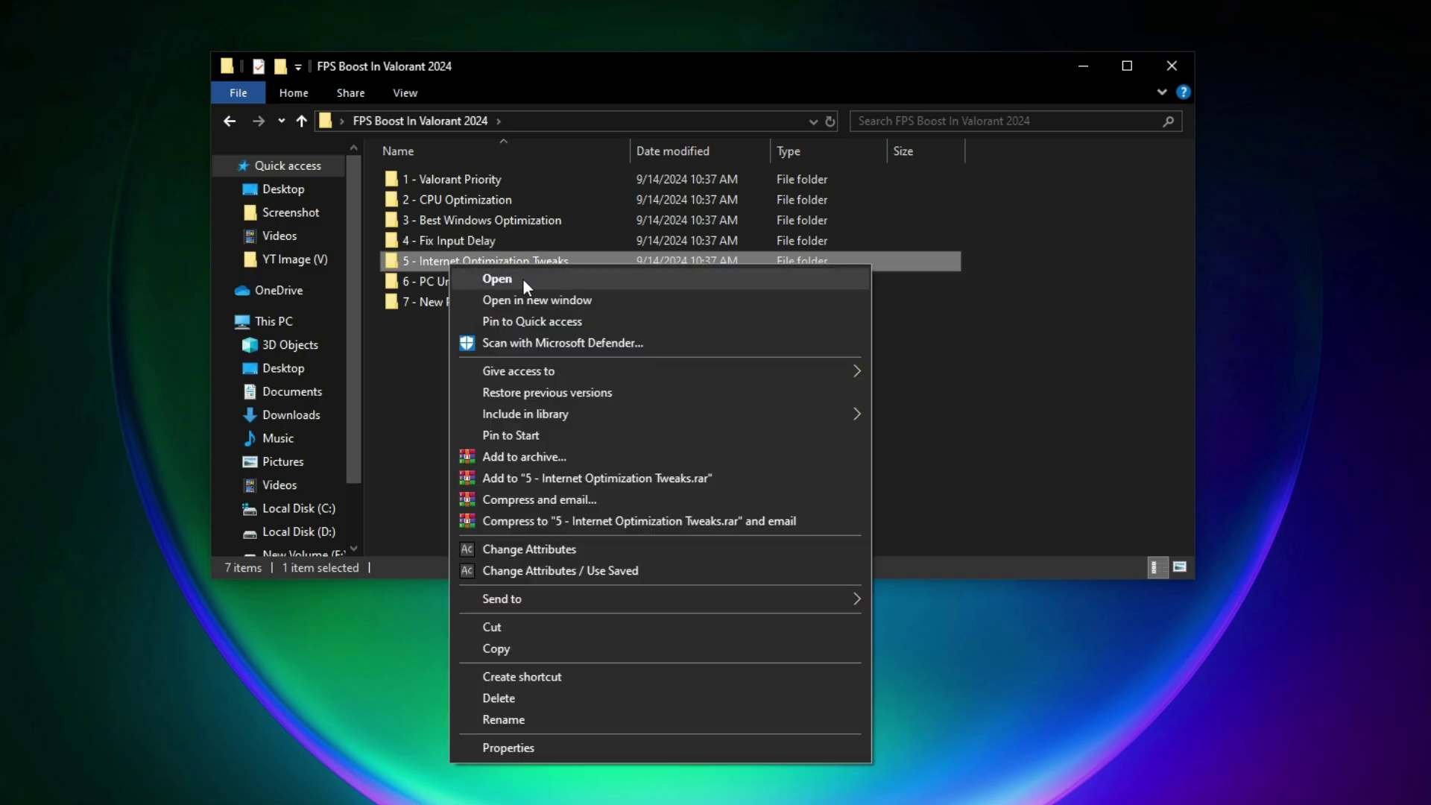
{"action": "left_click", "coordinate": [495, 277]}
{"action": "left_click_drag", "start_coordinate": [643, 325], "coordinate": [449, 184]}
{"action": "left_click", "coordinate": [462, 236]}
Step: Run the Clear DNS - Improve Ping script as administrator, allow it to make changes, and dismiss its console window
{"action": "right_click", "coordinate": [449, 179]}
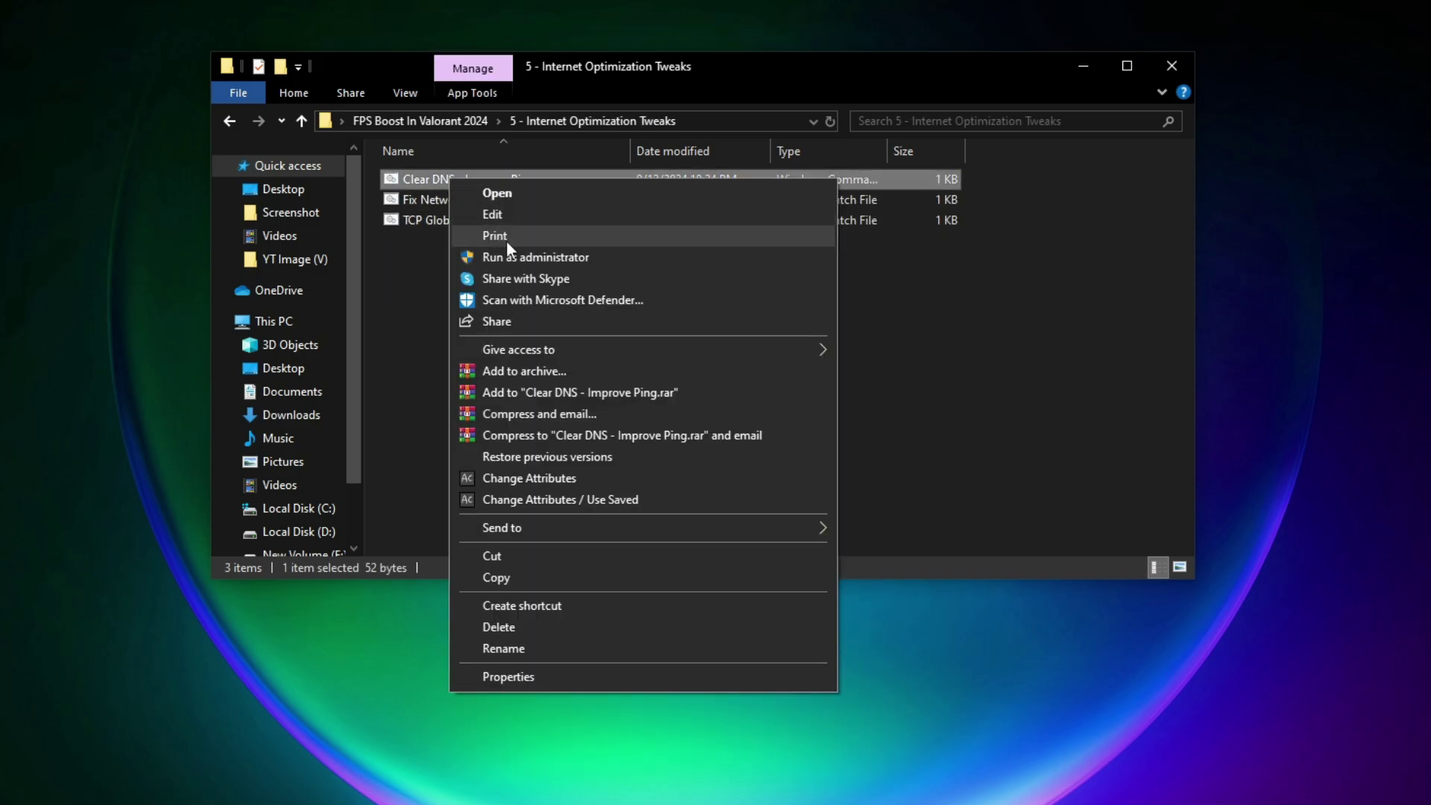
{"action": "left_click", "coordinate": [529, 257]}
{"action": "left_click", "coordinate": [618, 470]}
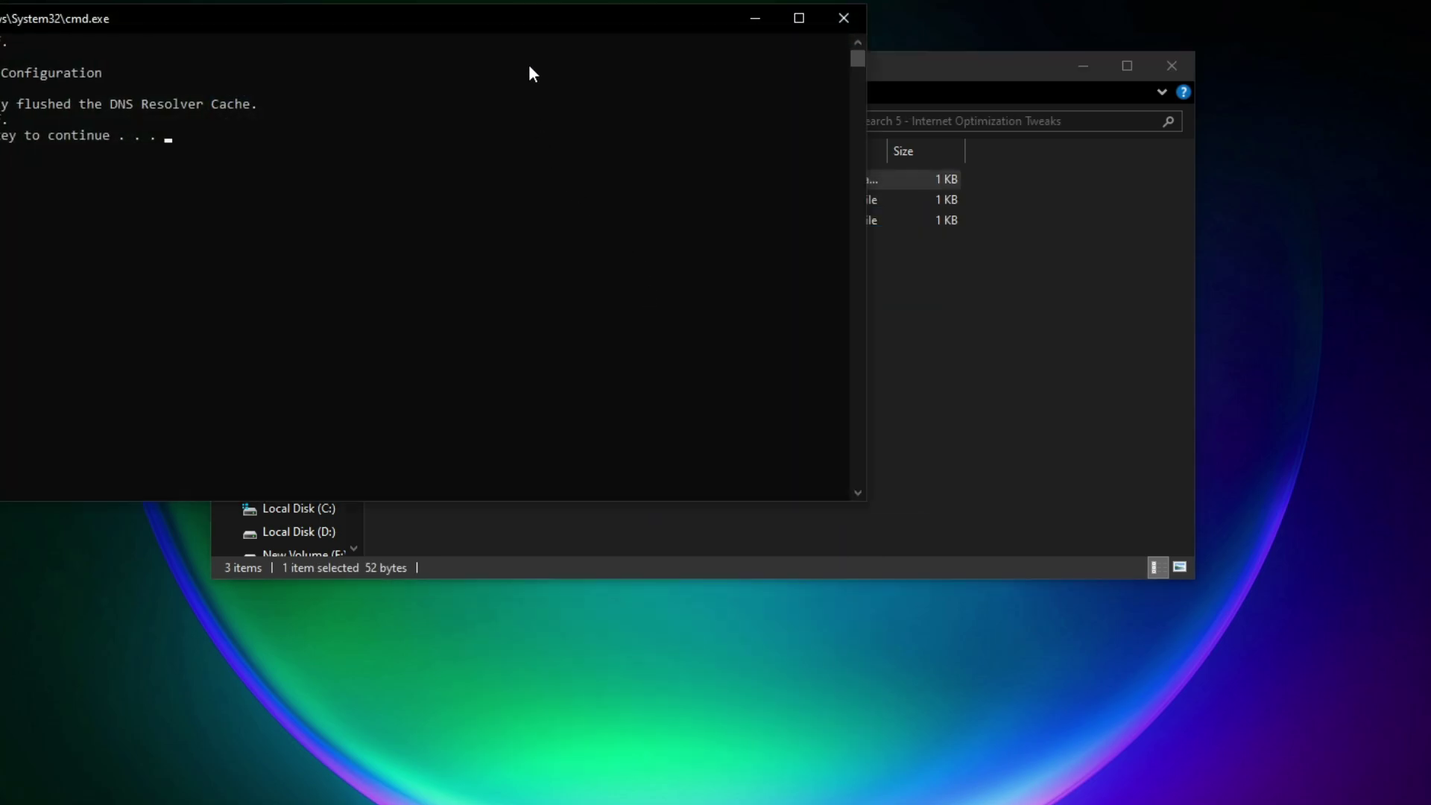
{"action": "left_click_drag", "start_coordinate": [529, 27], "coordinate": [888, 136]}
{"action": "left_click_drag", "start_coordinate": [548, 246], "coordinate": [289, 247]}
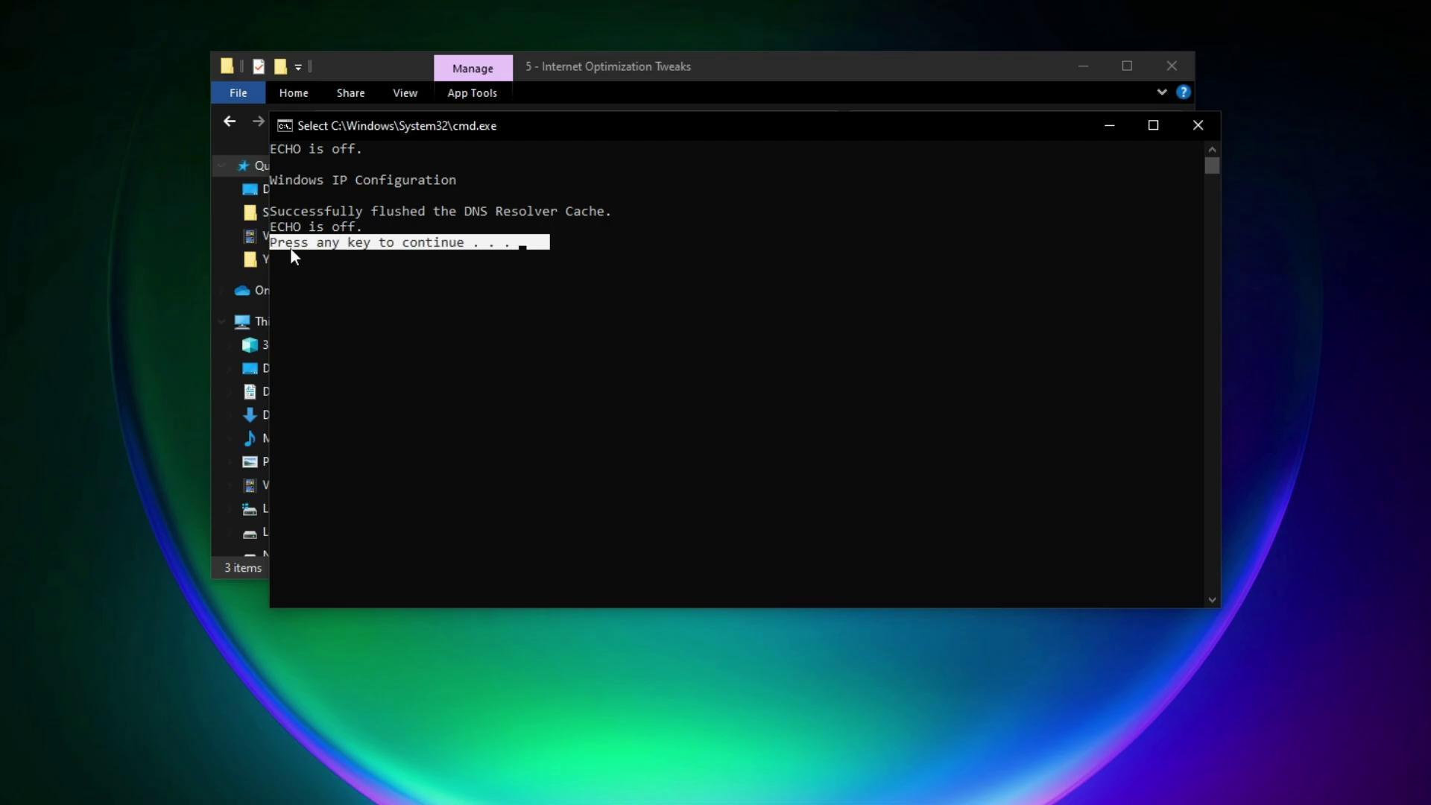
{"action": "key", "text": "Return"}
Step: Run the Fix Network Lag script as administrator and allow it to make changes
{"action": "left_click", "coordinate": [469, 200]}
{"action": "right_click", "coordinate": [469, 200]}
{"action": "left_click", "coordinate": [542, 280]}
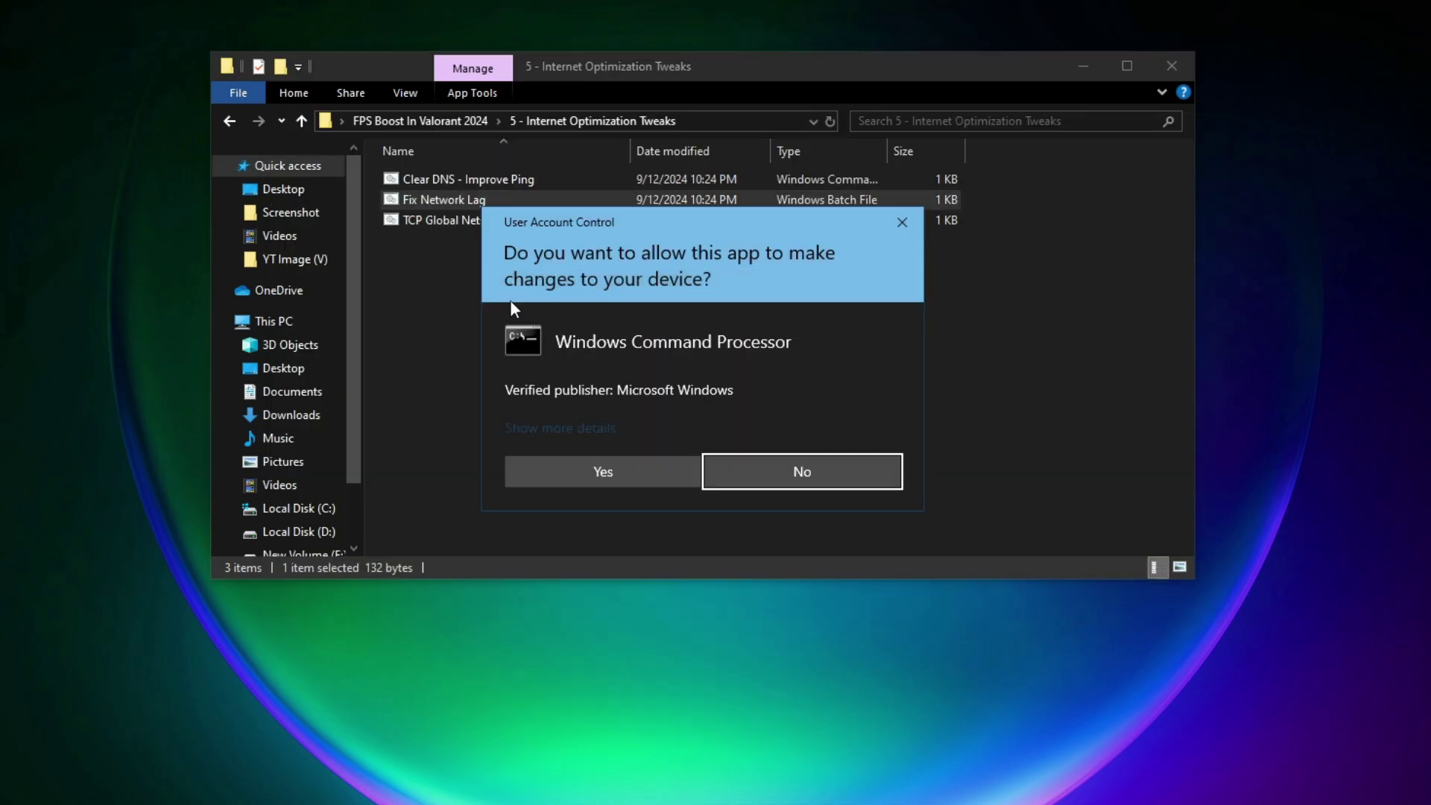
{"action": "left_click", "coordinate": [603, 479]}
Step: Run the TCP Global Netsh script as administrator, allow it to make changes, and dismiss its console window
{"action": "left_click", "coordinate": [462, 219]}
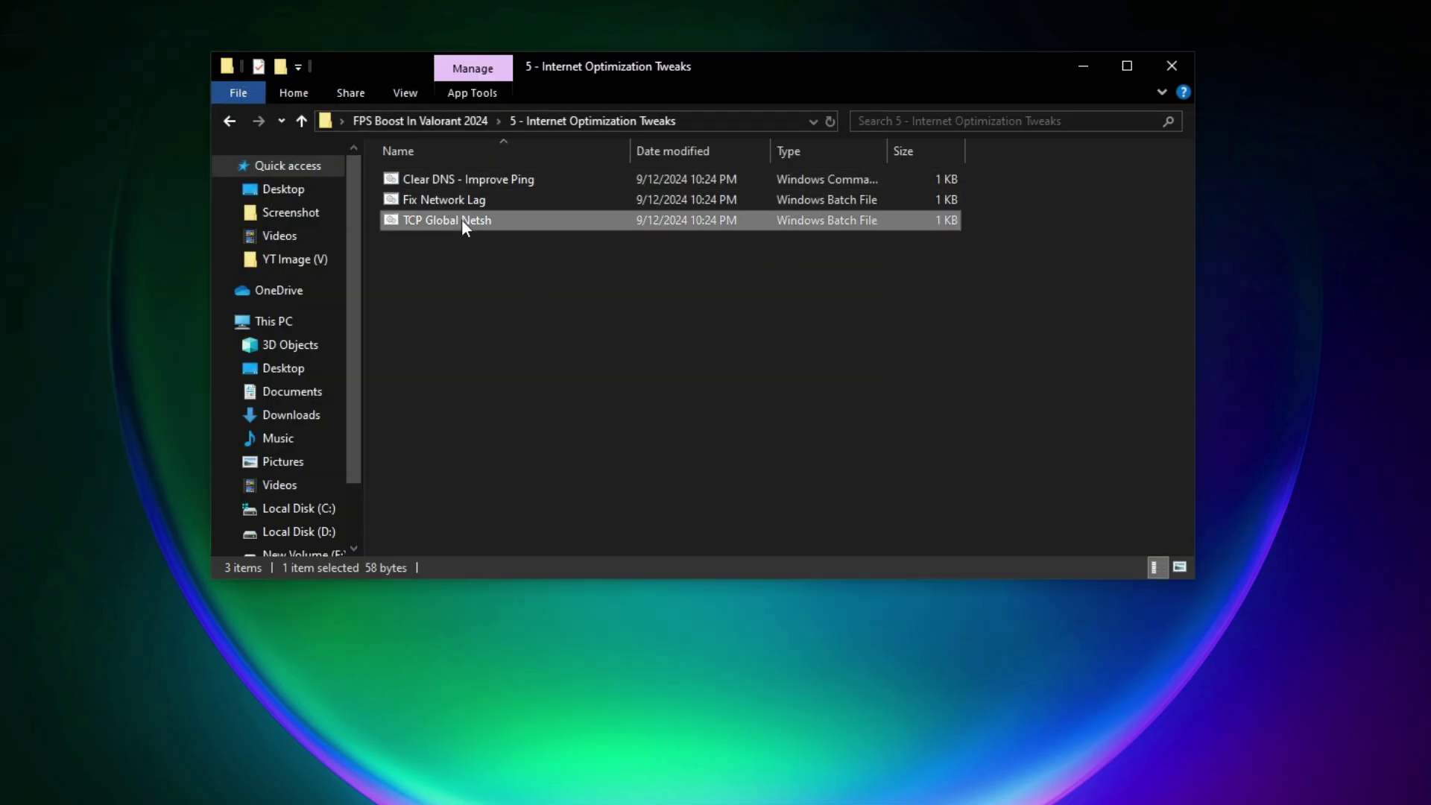
{"action": "right_click", "coordinate": [468, 223]}
{"action": "left_click", "coordinate": [530, 306]}
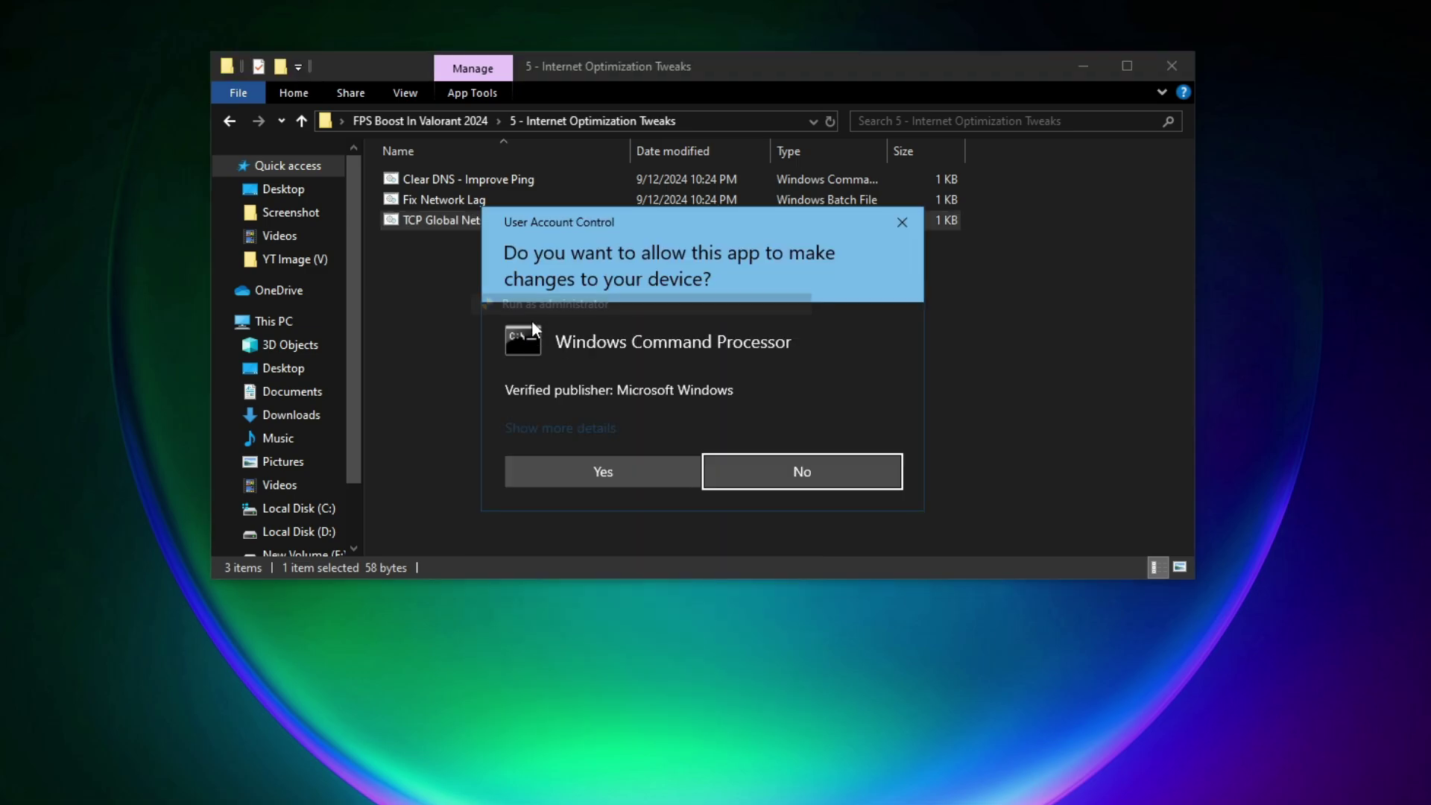
{"action": "left_click", "coordinate": [585, 465]}
{"action": "left_click_drag", "start_coordinate": [543, 74], "coordinate": [734, 80]}
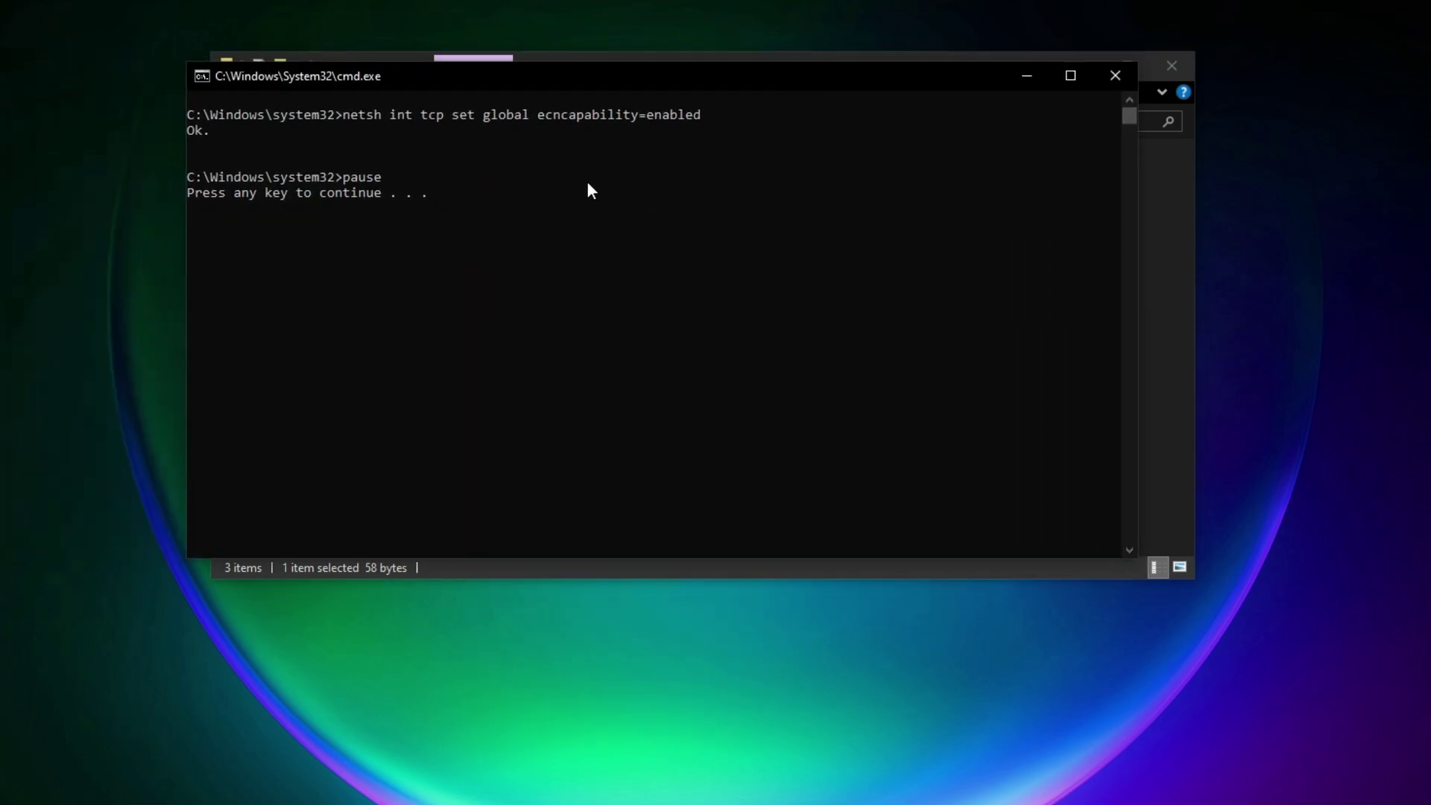
{"action": "left_click_drag", "start_coordinate": [447, 192], "coordinate": [191, 192]}
{"action": "left_click", "coordinate": [373, 212]}
{"action": "key", "text": "Return"}
Step: Return to the FPS Boost In Valorant 2024 folder and open the 6 - PC Unwanted Services folder
{"action": "left_click", "coordinate": [414, 123]}
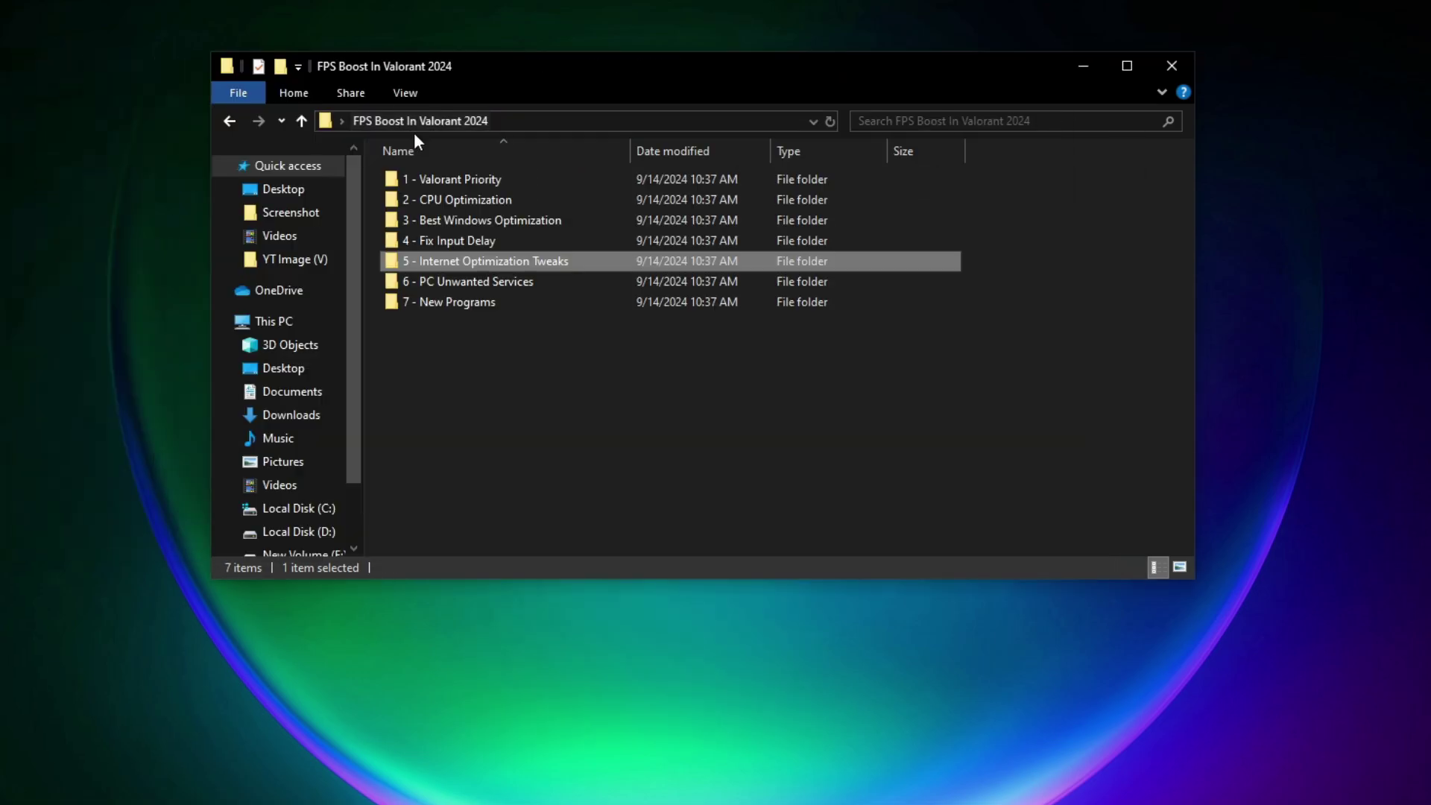
{"action": "left_click", "coordinate": [471, 289]}
{"action": "right_click", "coordinate": [471, 289]}
{"action": "left_click", "coordinate": [521, 301]}
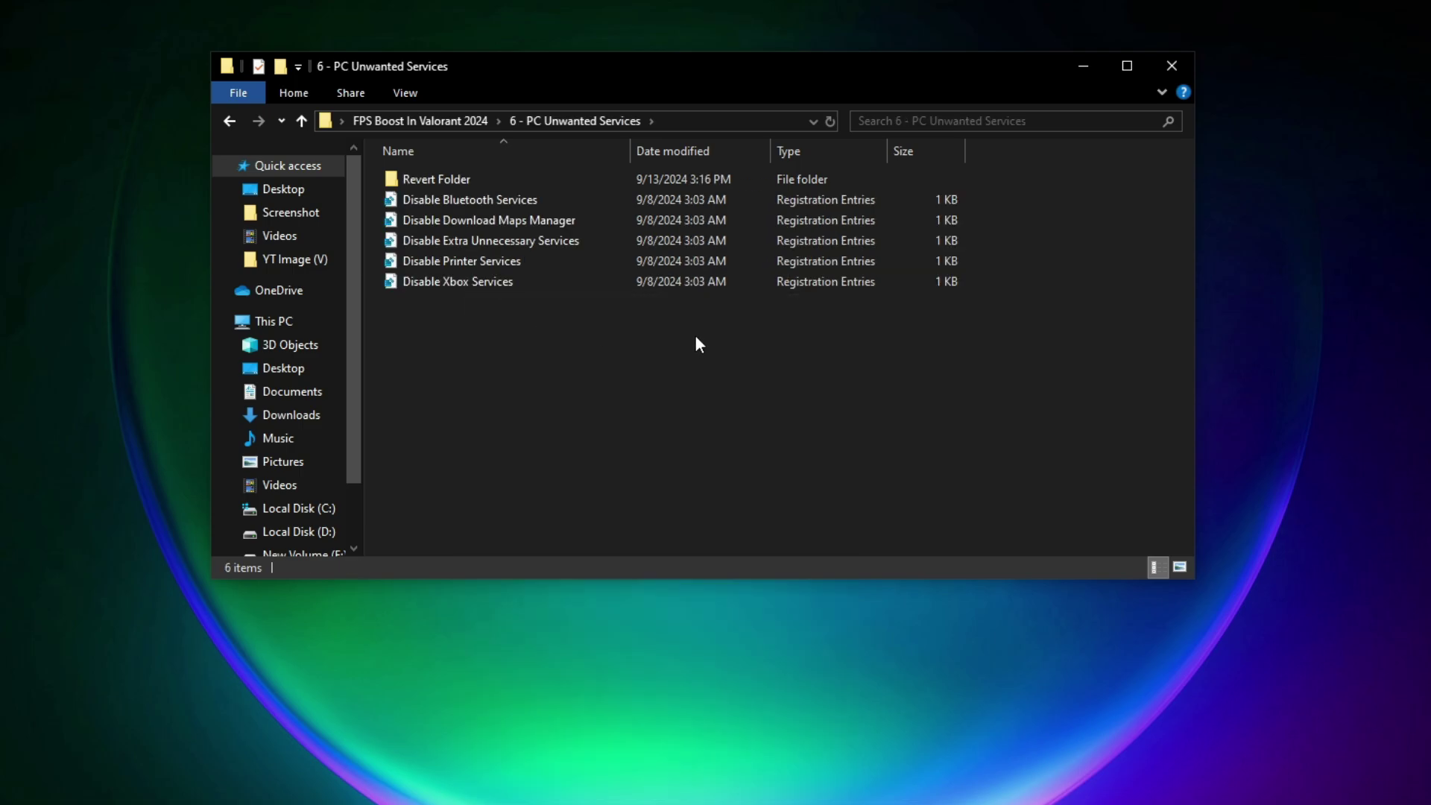
{"action": "left_click_drag", "start_coordinate": [694, 334], "coordinate": [467, 241]}
Step: Merge the Disable Bluetooth Services file into the registry and accept the confirmations
{"action": "left_click", "coordinate": [450, 208]}
{"action": "right_click", "coordinate": [450, 207]}
{"action": "left_click", "coordinate": [507, 222]}
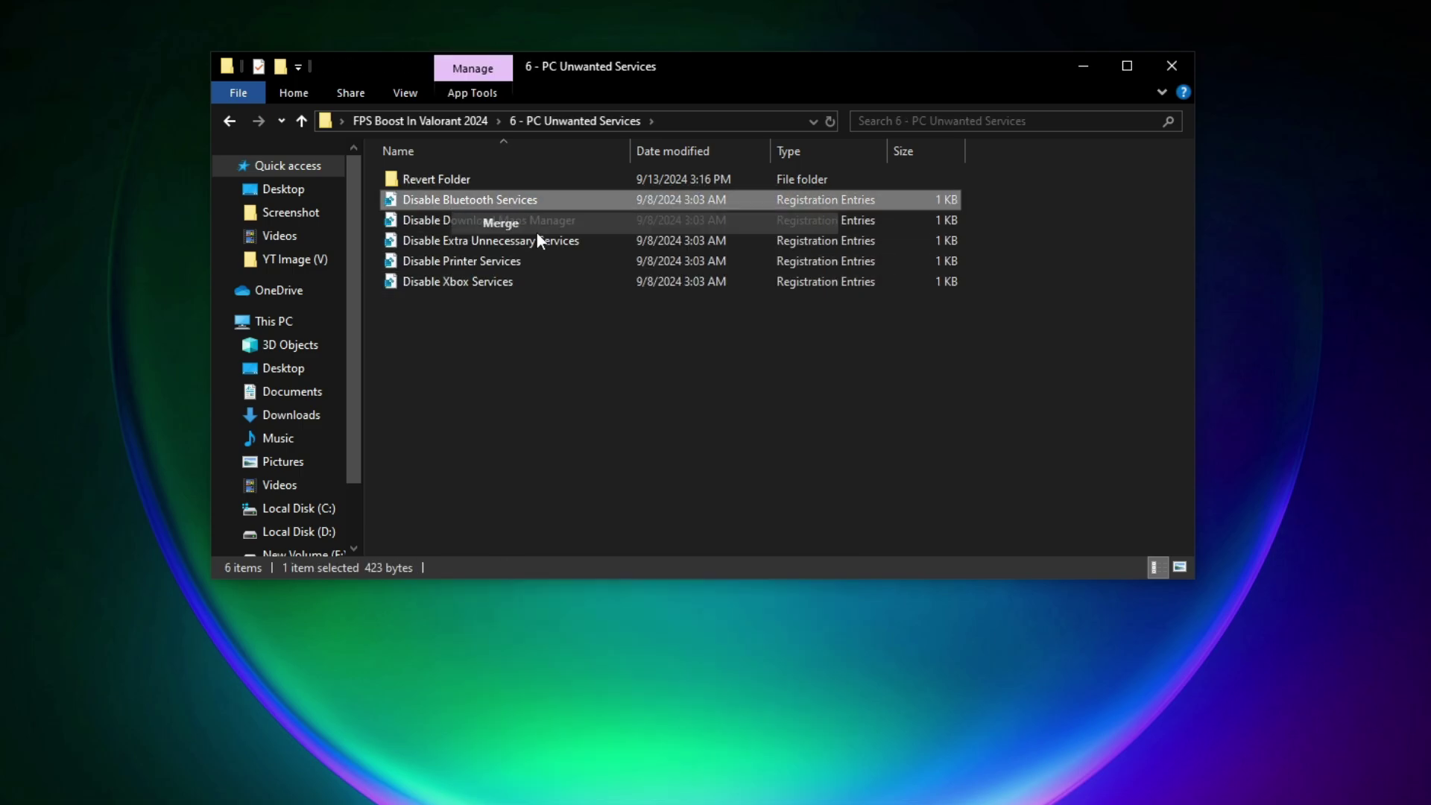
{"action": "left_click", "coordinate": [672, 474]}
{"action": "left_click", "coordinate": [858, 441]}
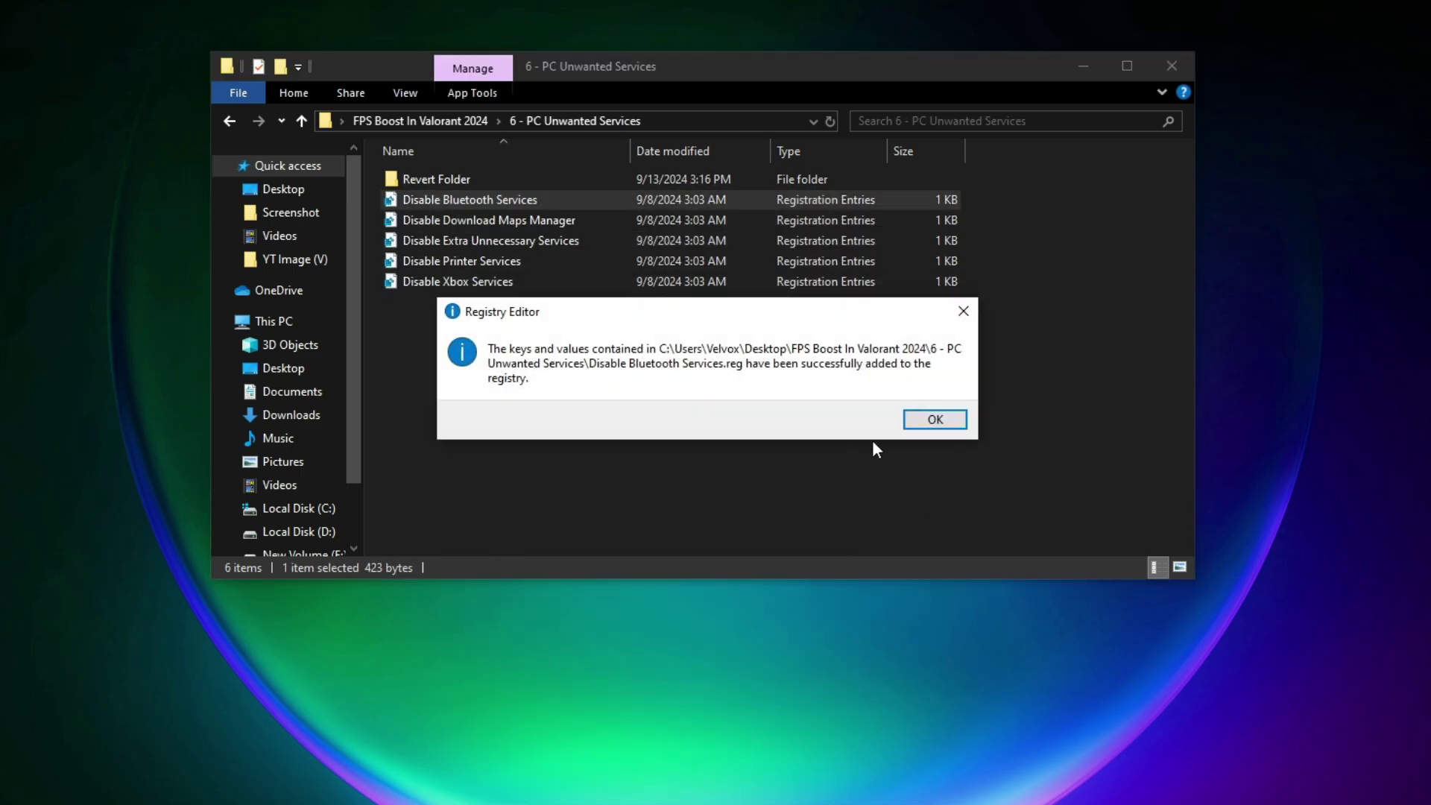
{"action": "left_click", "coordinate": [927, 456]}
Step: Merge the Disable Download Maps Manager file into the registry and accept the confirmations
{"action": "left_click", "coordinate": [494, 219]}
{"action": "right_click", "coordinate": [493, 220]}
{"action": "left_click", "coordinate": [550, 232]}
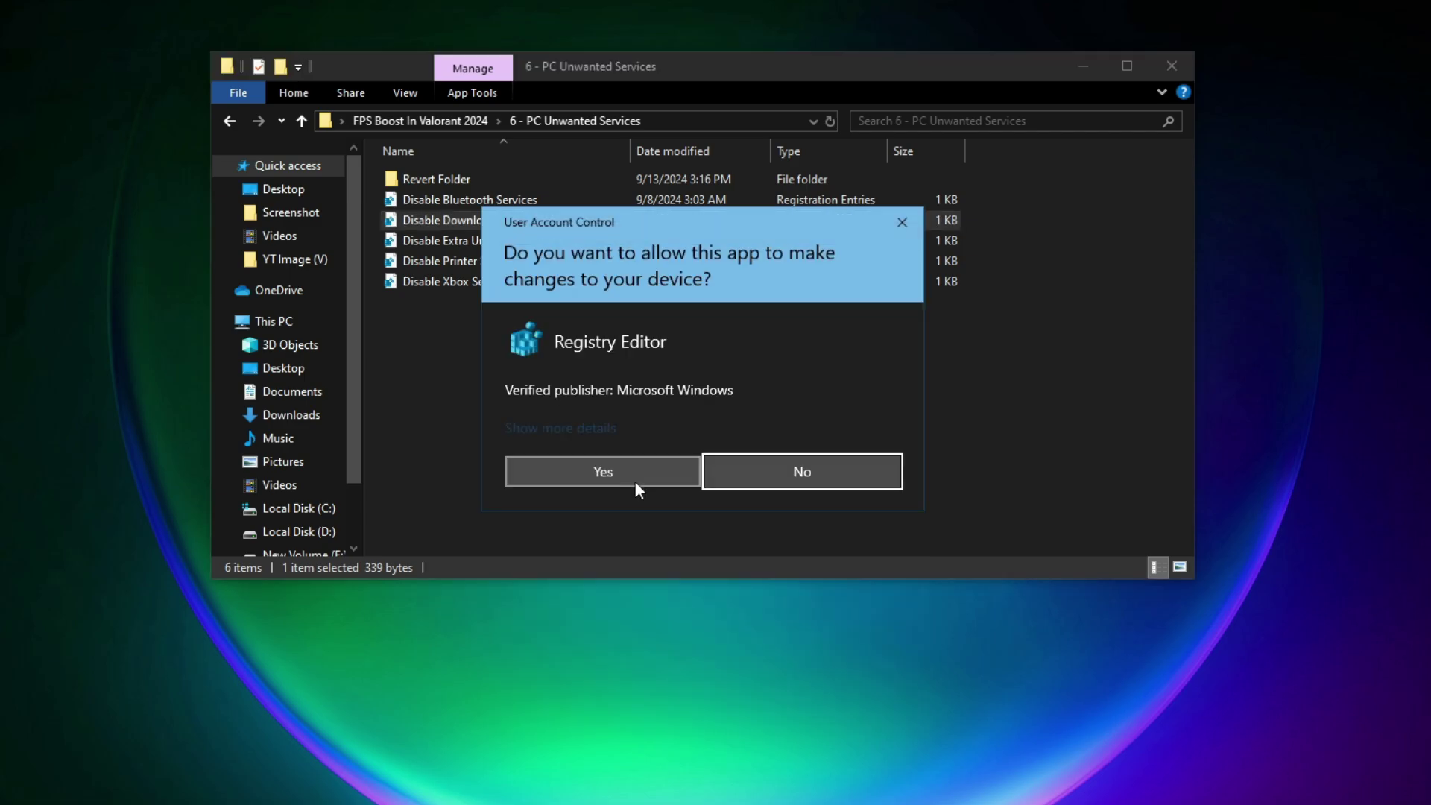
{"action": "left_click", "coordinate": [634, 480]}
{"action": "left_click", "coordinate": [856, 440]}
{"action": "left_click", "coordinate": [927, 417]}
Step: Merge the Disable Extra Unnecessary Services file into the registry and accept the confirmations
{"action": "left_click", "coordinate": [485, 244]}
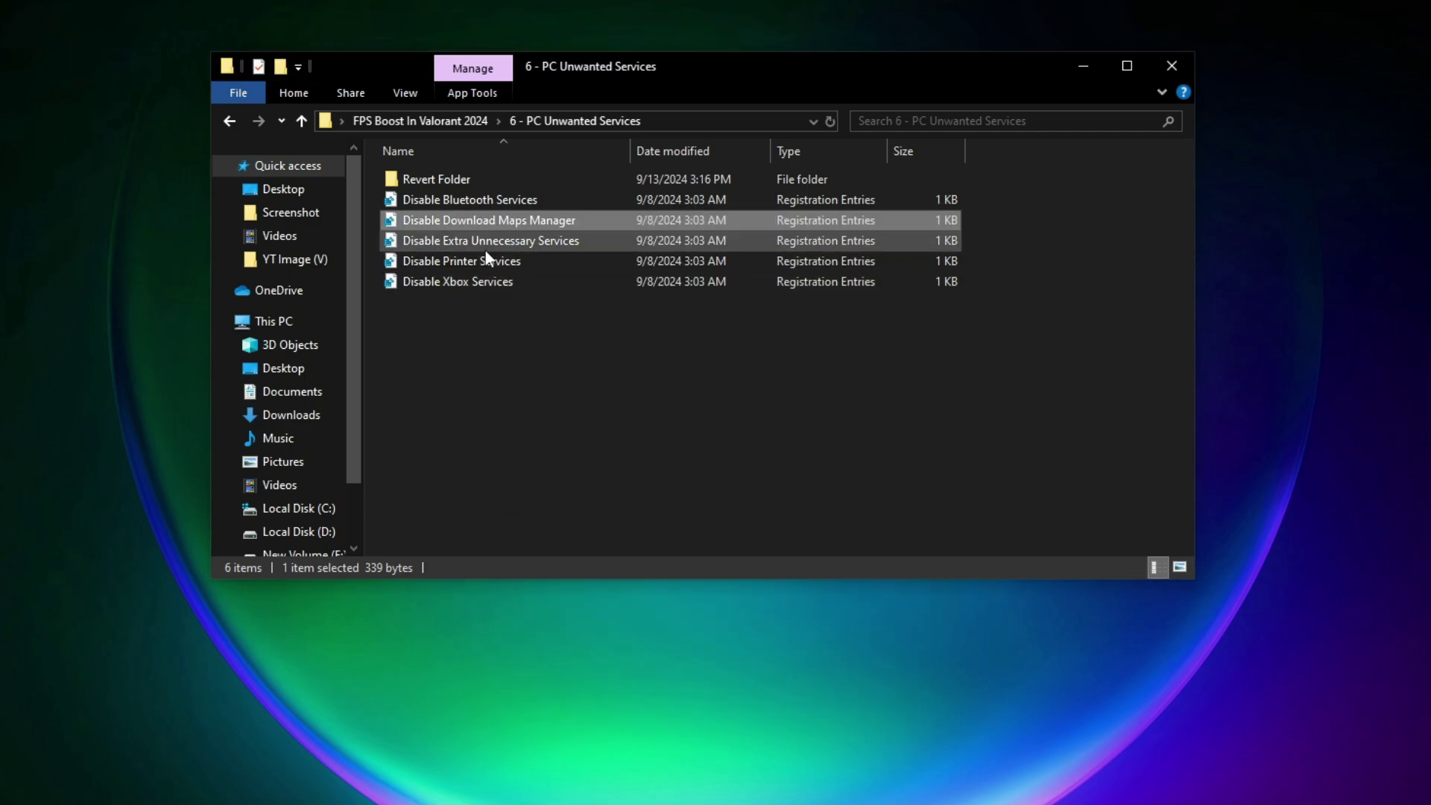
{"action": "right_click", "coordinate": [489, 245]}
{"action": "left_click", "coordinate": [516, 253]}
{"action": "left_click", "coordinate": [633, 473]}
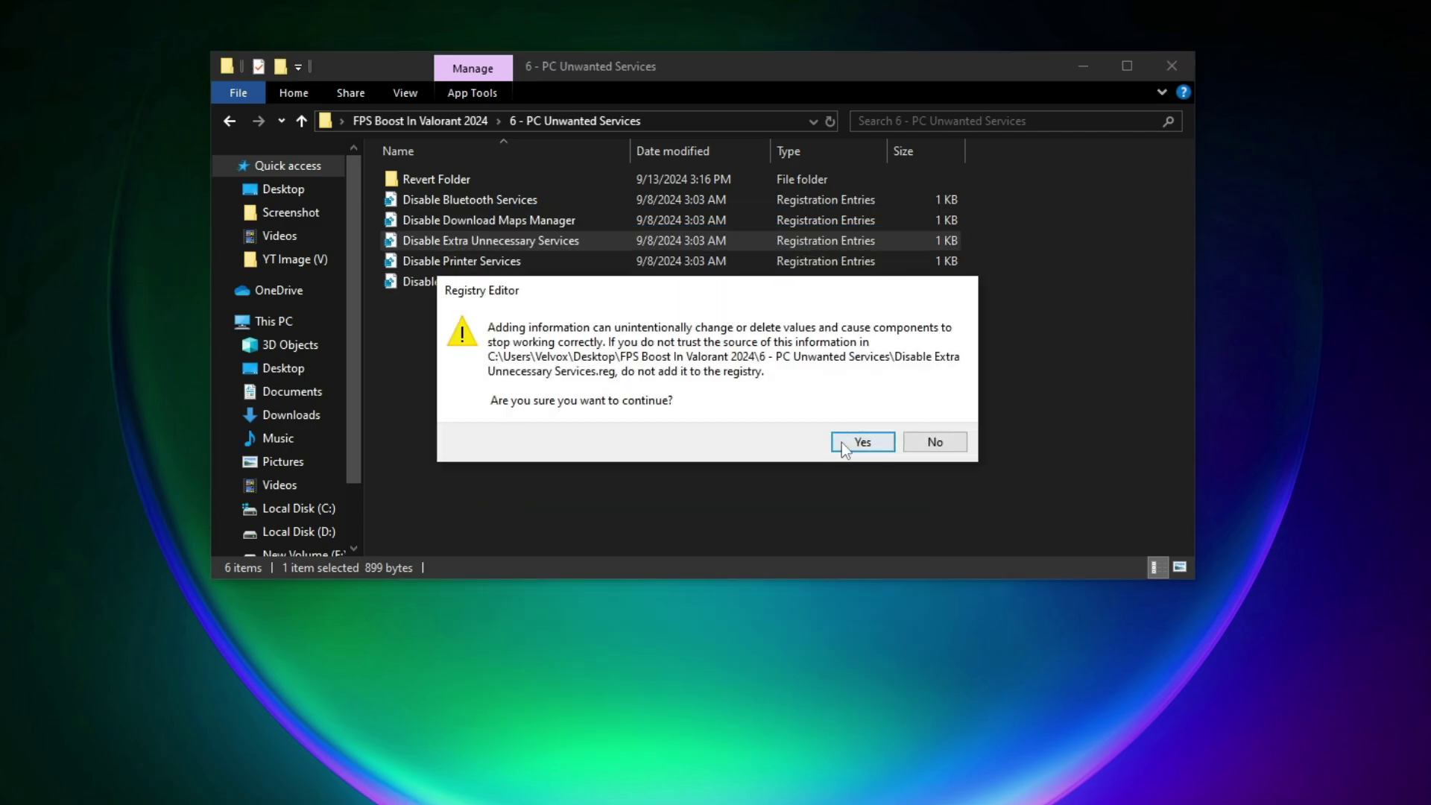
{"action": "left_click", "coordinate": [856, 444]}
{"action": "left_click", "coordinate": [928, 417]}
Step: Merge the Disable Printer Services file into the registry and accept the confirmations
{"action": "right_click", "coordinate": [492, 262]}
{"action": "left_click", "coordinate": [535, 277]}
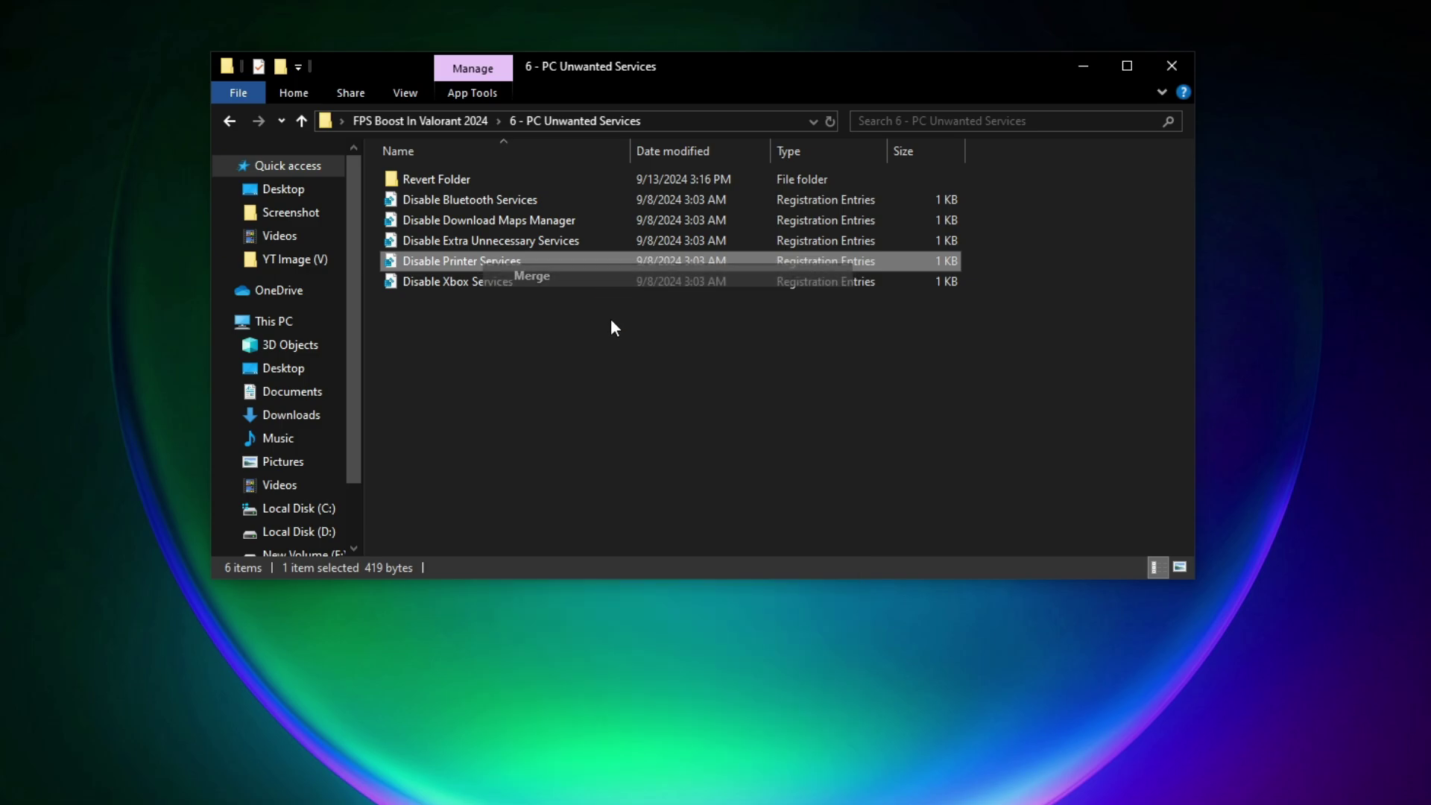
{"action": "left_click", "coordinate": [682, 481]}
{"action": "left_click", "coordinate": [862, 442]}
{"action": "left_click", "coordinate": [931, 416]}
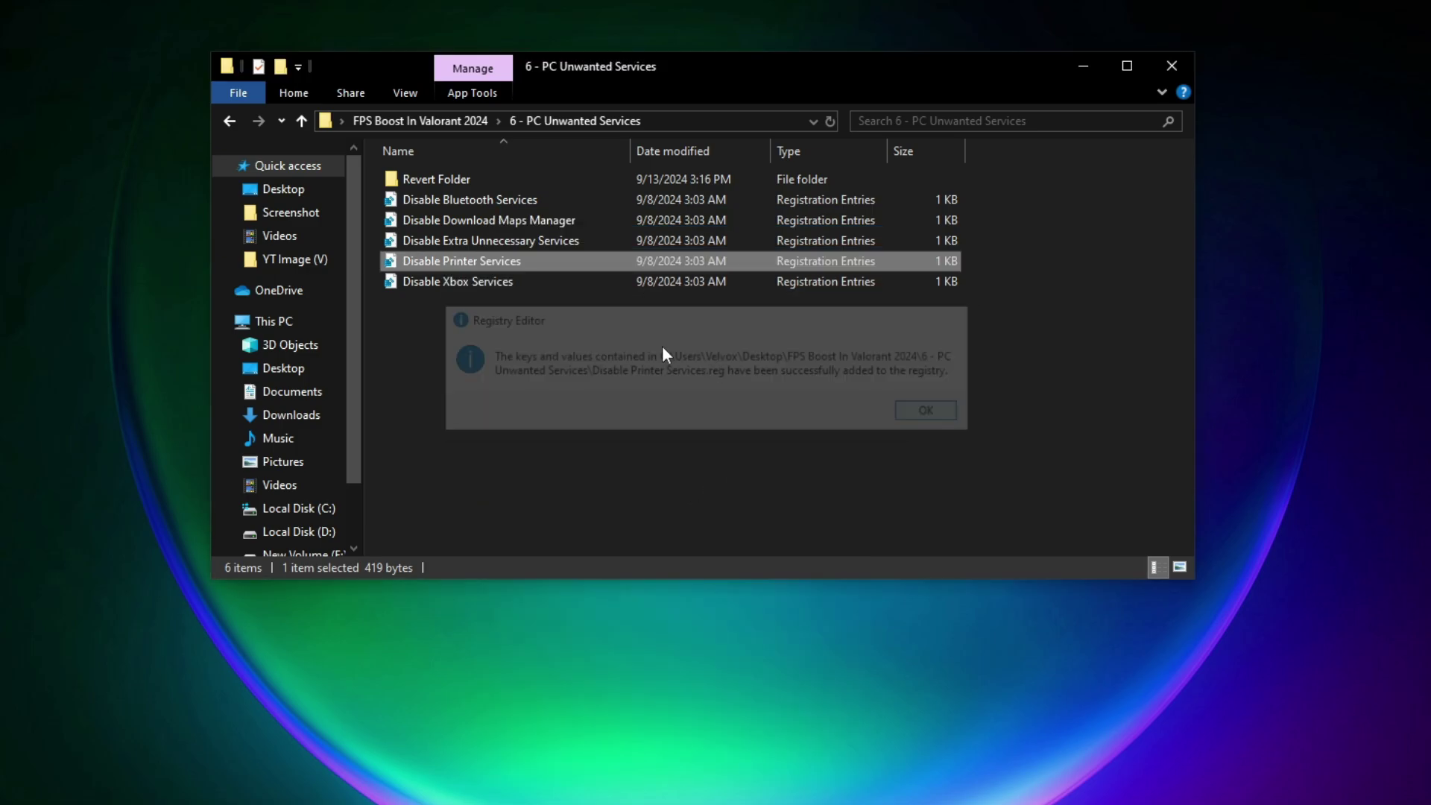
Step: Merge the Disable Xbox Services file into the registry and accept the confirmations
{"action": "left_click", "coordinate": [472, 285]}
{"action": "right_click", "coordinate": [472, 288]}
{"action": "left_click", "coordinate": [565, 306]}
{"action": "left_click", "coordinate": [686, 471]}
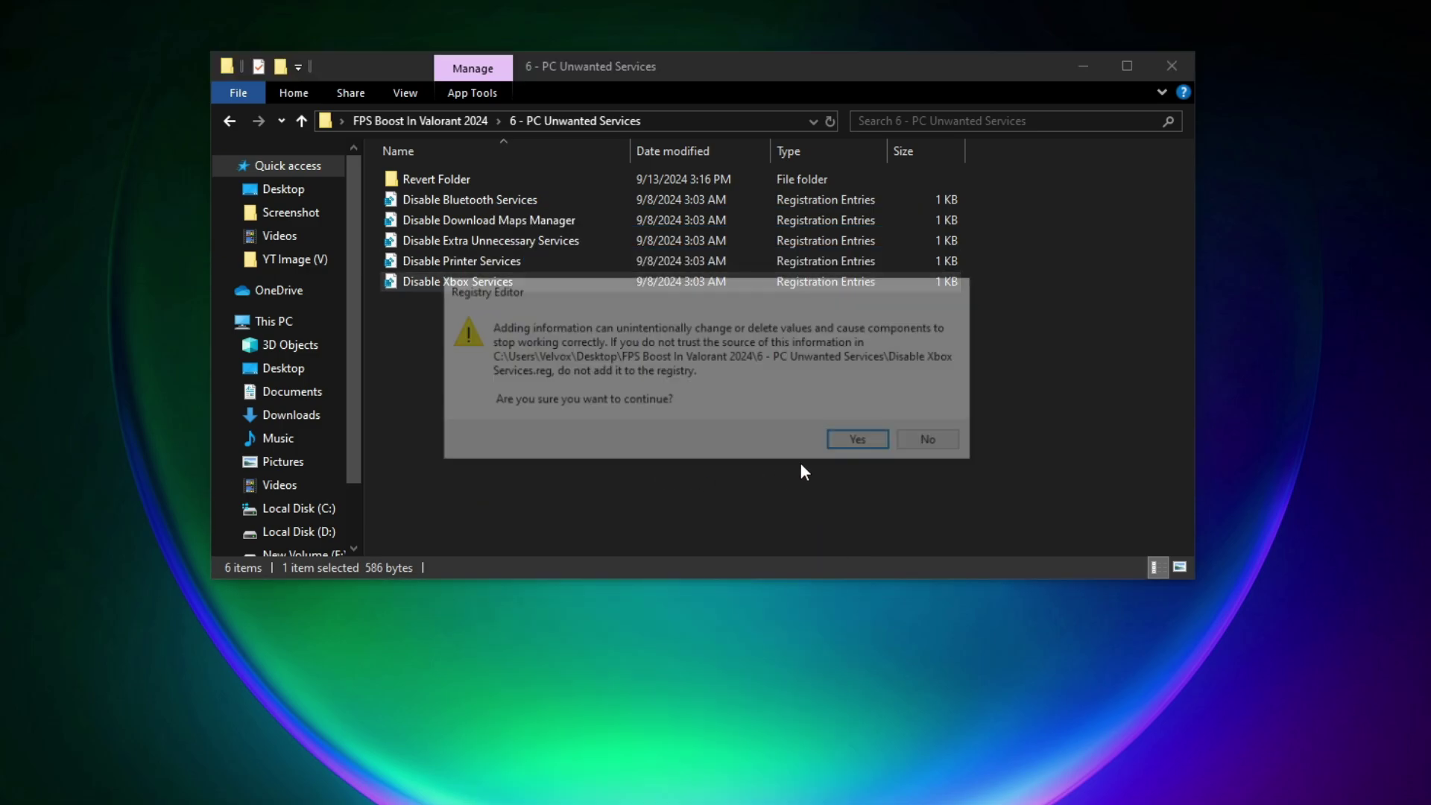
{"action": "left_click", "coordinate": [856, 439]}
{"action": "key", "text": "Return"}
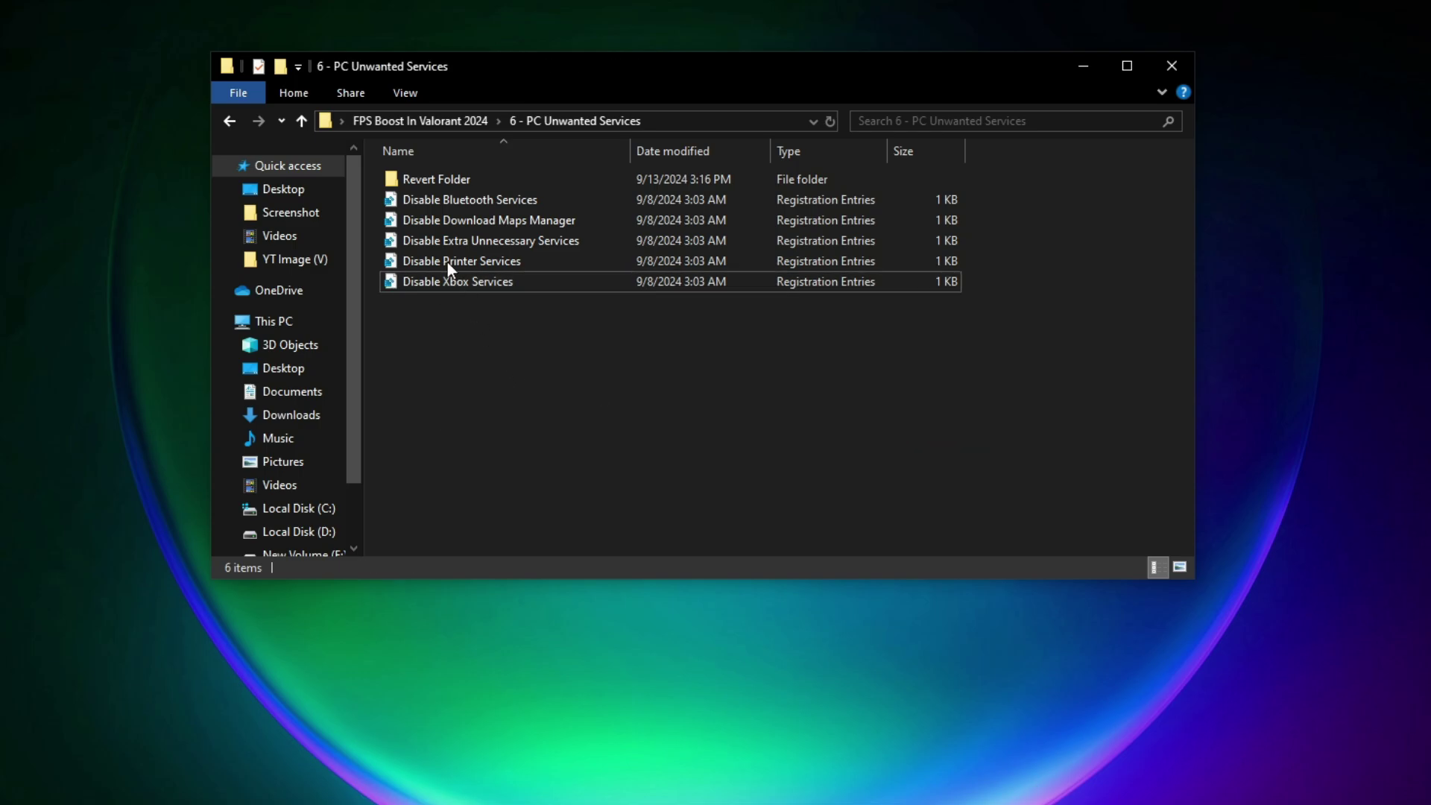
Step: Return to the FPS Boost In Valorant 2024 folder and open the 7 - New Programs folder
{"action": "left_click", "coordinate": [405, 121]}
{"action": "right_click", "coordinate": [480, 305]}
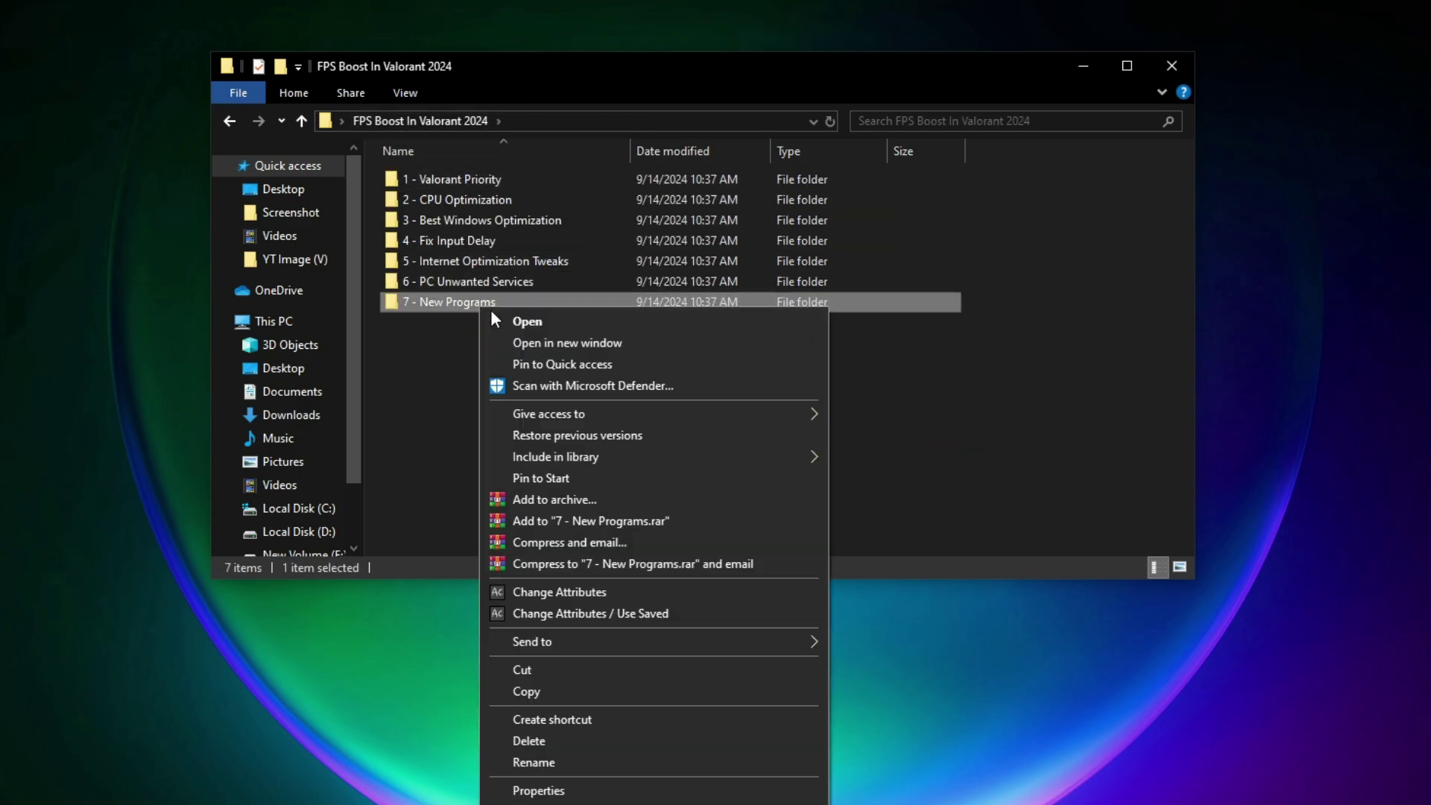
{"action": "left_click", "coordinate": [561, 319]}
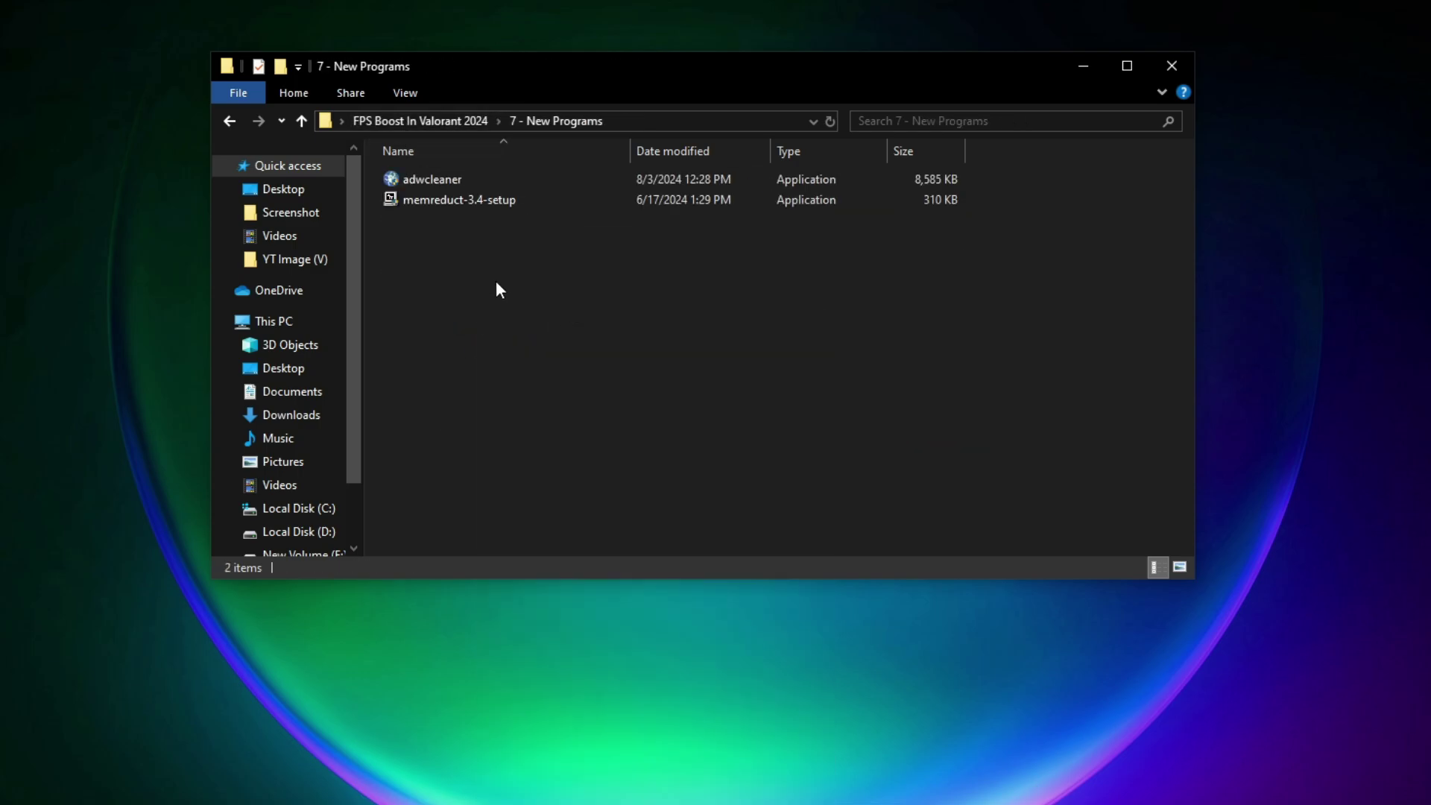
Step: Launch the memreduct-3.4-setup installer as administrator, allow it to make changes, and accept its license agreement
{"action": "left_click", "coordinate": [426, 200]}
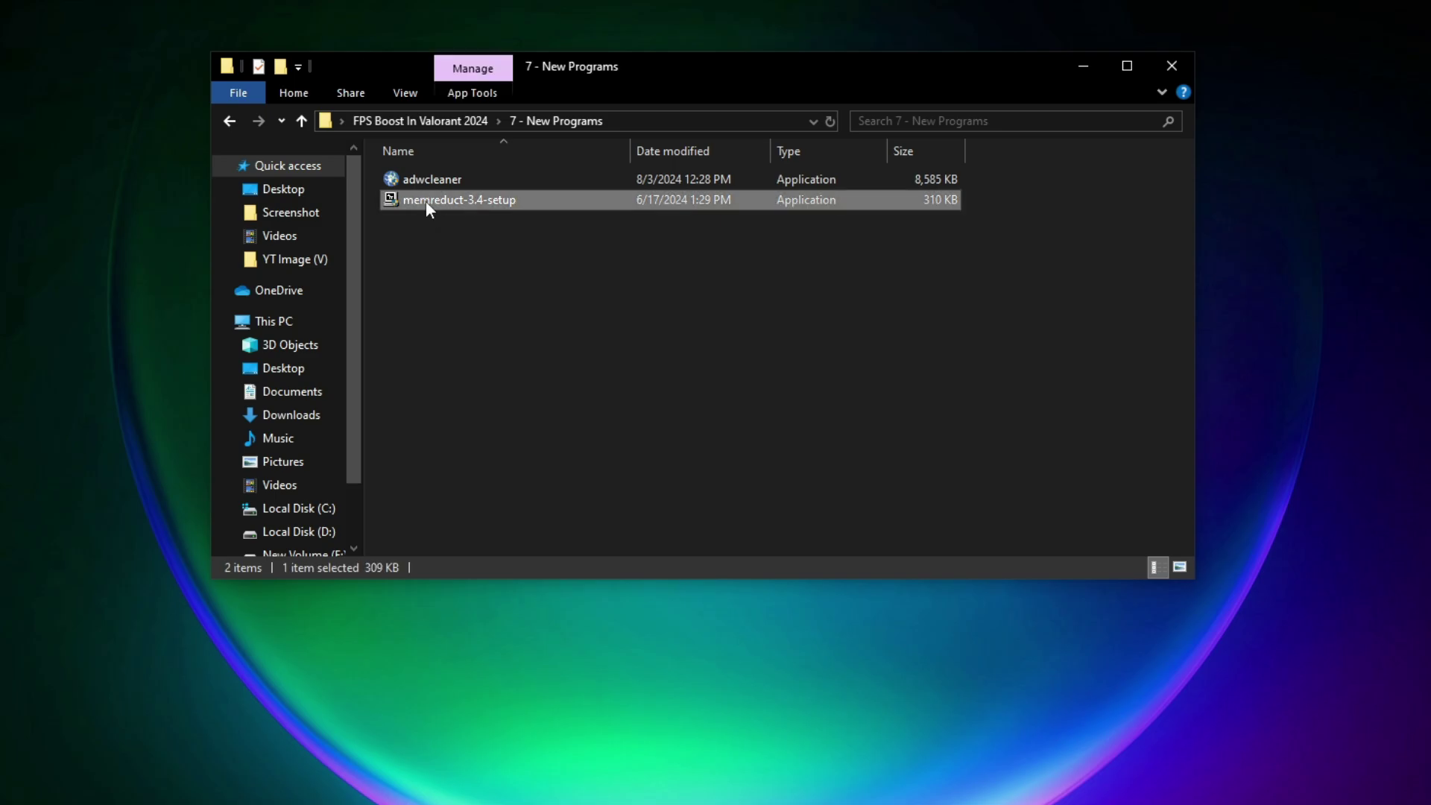
{"action": "right_click", "coordinate": [425, 197]}
{"action": "left_click", "coordinate": [507, 233]}
{"action": "left_click", "coordinate": [605, 485]}
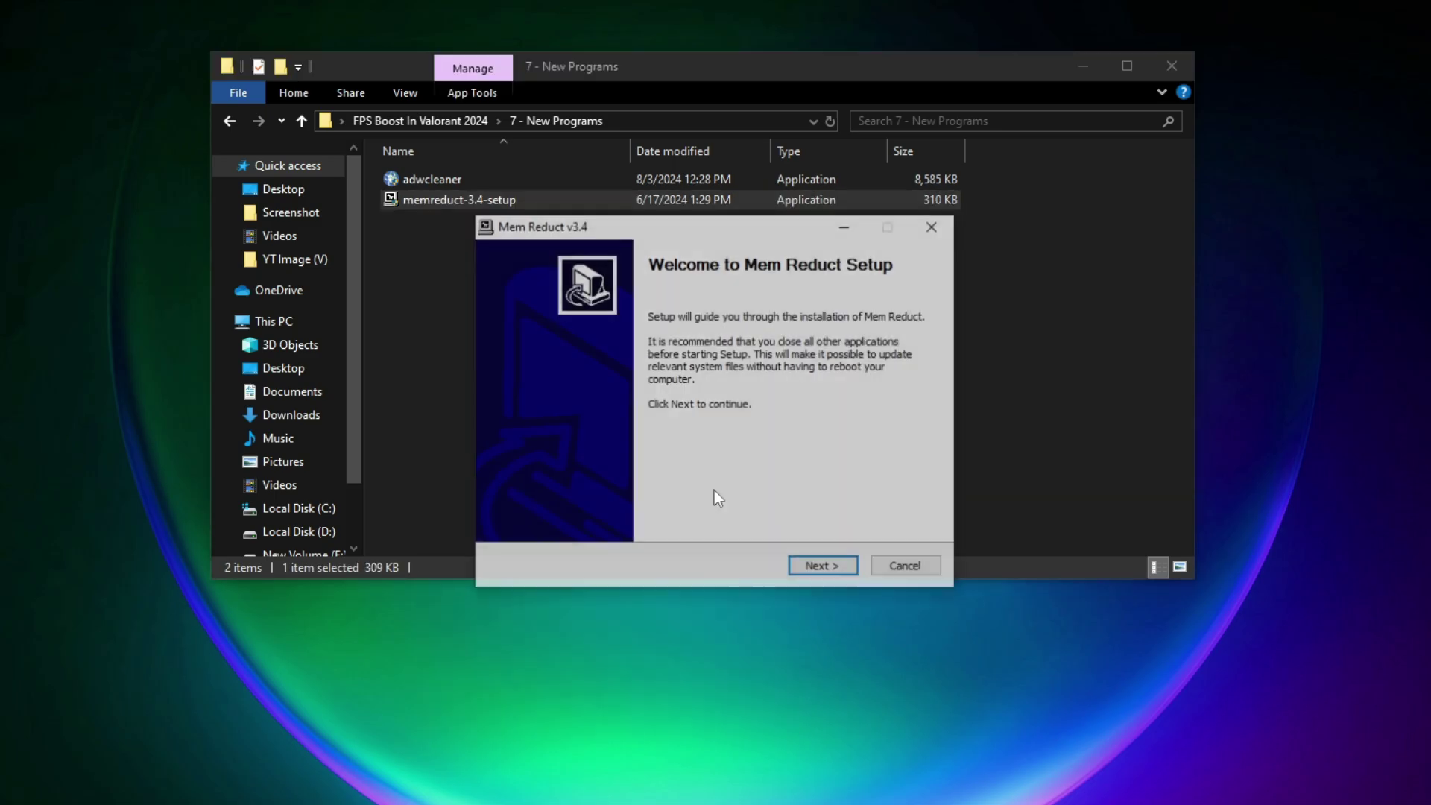
{"action": "left_click", "coordinate": [819, 567]}
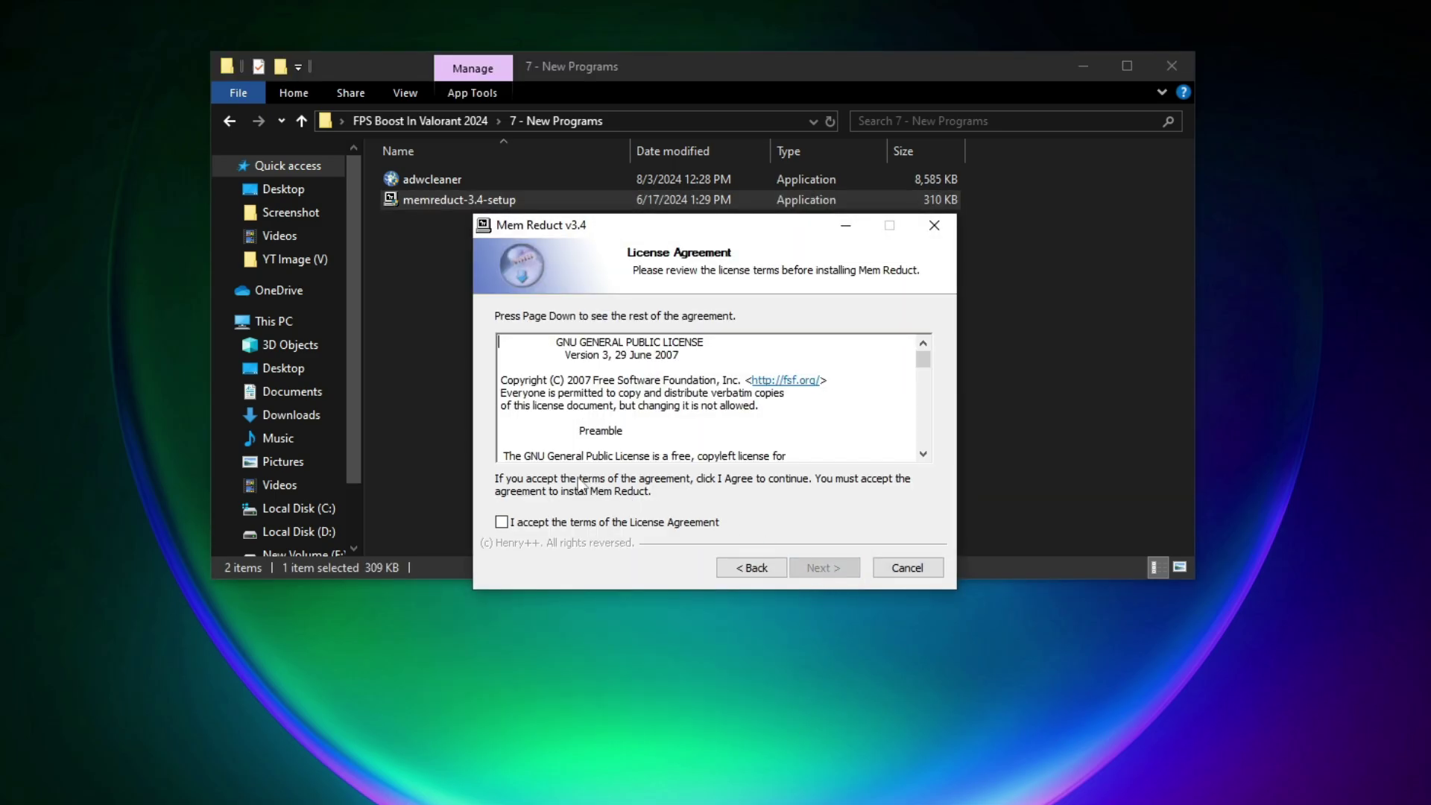
{"action": "left_click", "coordinate": [823, 571]}
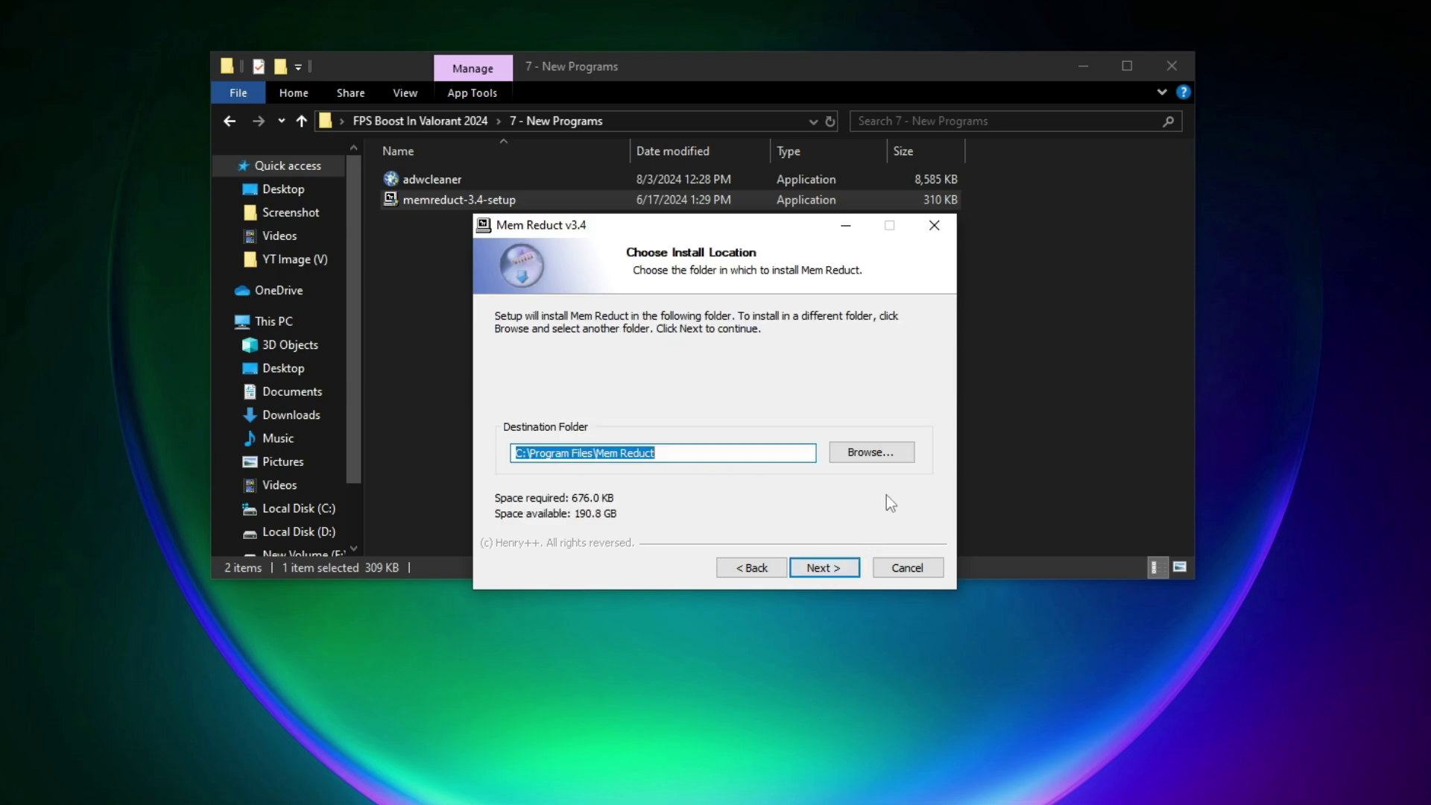
Step: Choose Local Disk (D:) as the install location and install Mem Reduct there
{"action": "left_click", "coordinate": [868, 452]}
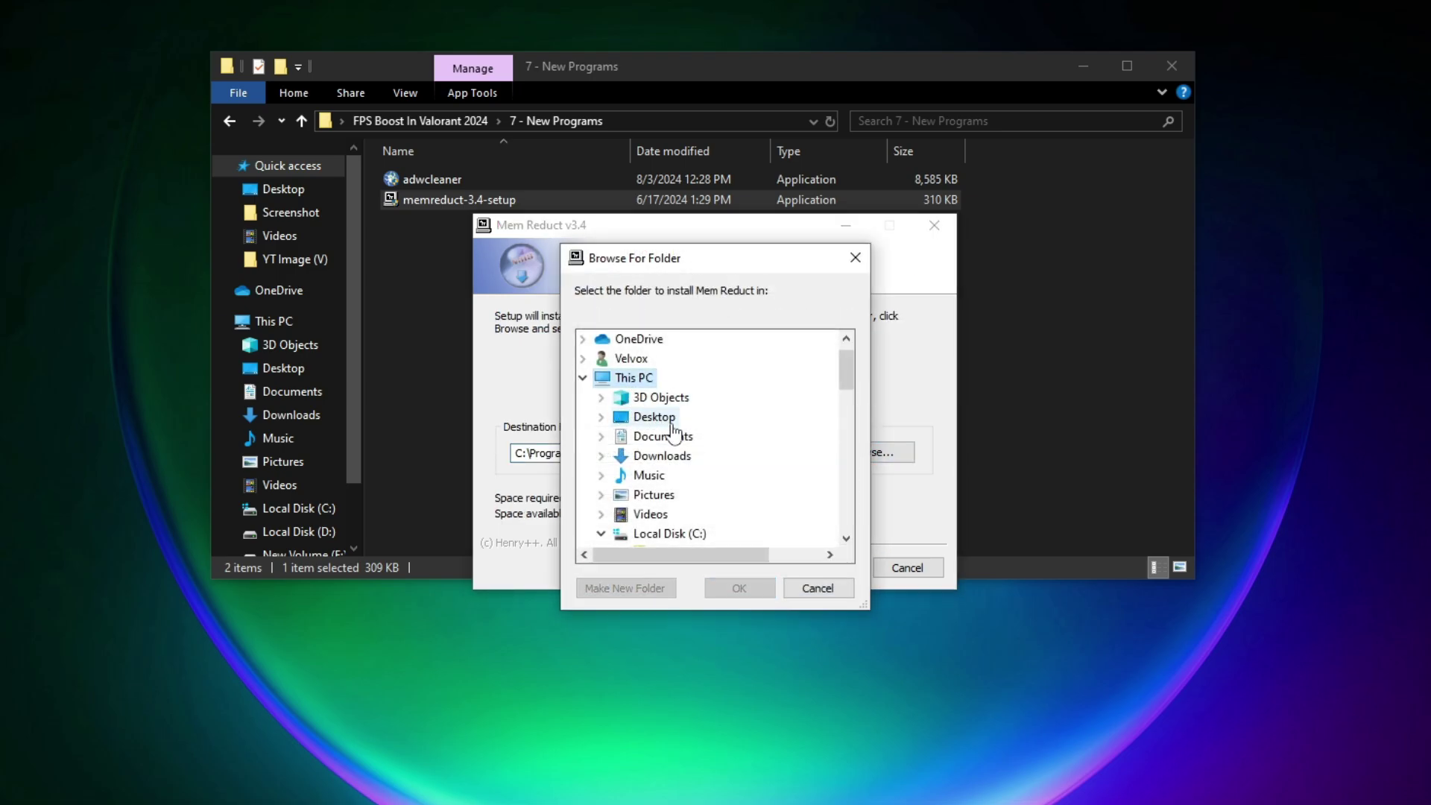
{"action": "scroll", "coordinate": [674, 430], "scroll_direction": "down", "scroll_amount": 15}
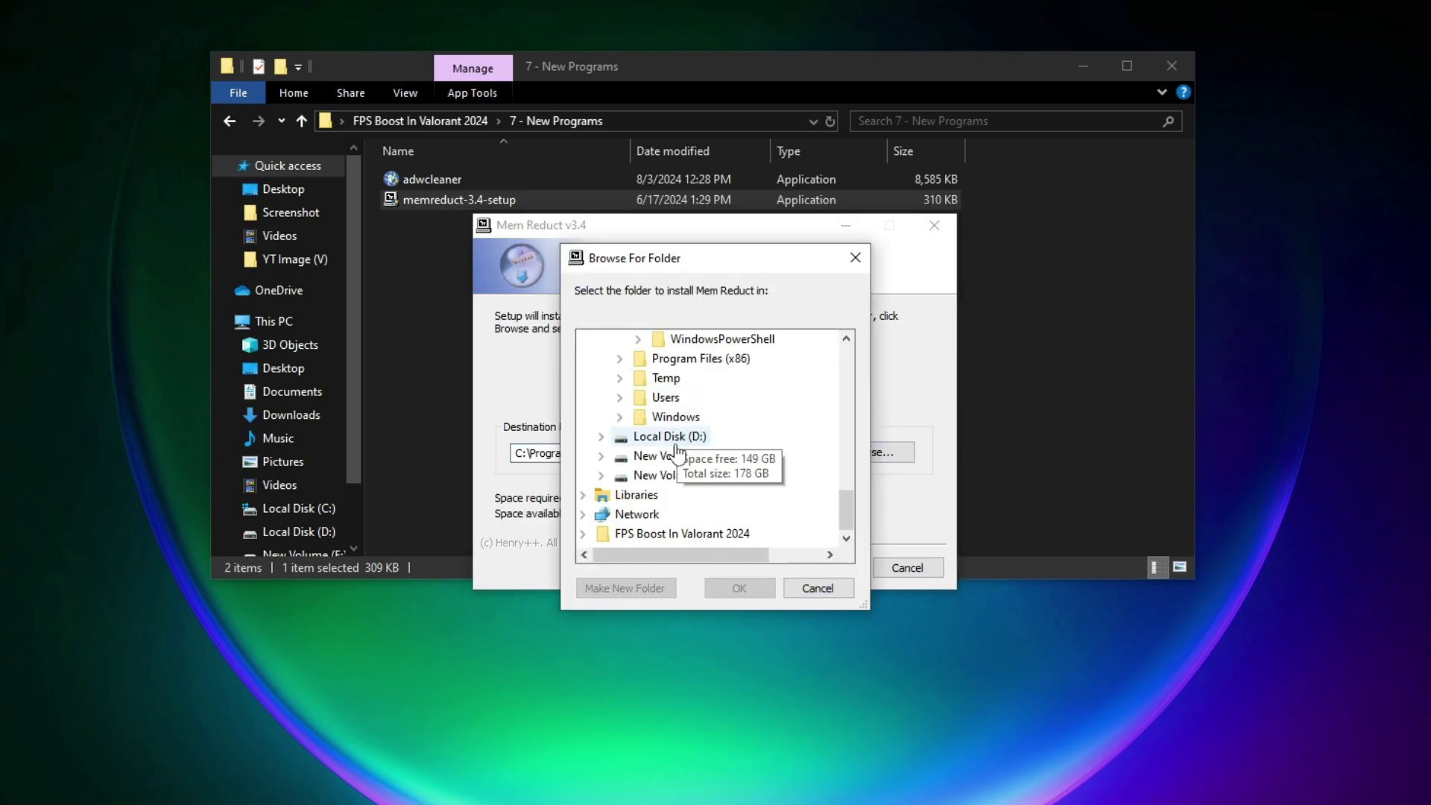
{"action": "double_click", "coordinate": [669, 437]}
{"action": "left_click", "coordinate": [740, 588]}
{"action": "left_click", "coordinate": [823, 568]}
{"action": "left_click", "coordinate": [829, 569]}
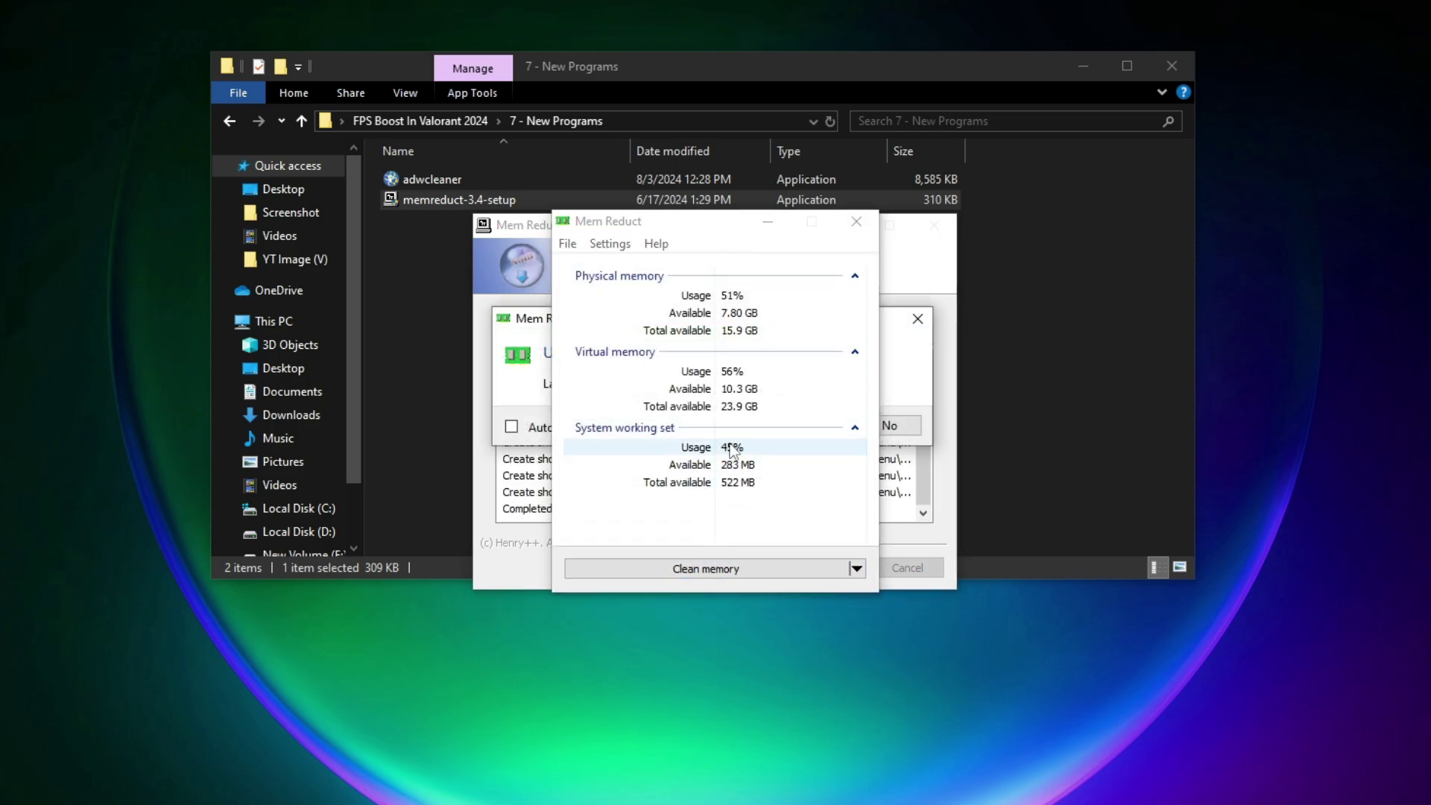
Step: Clean the memory with Mem Reduct, confirm the cleaning, and close its window
{"action": "left_click", "coordinate": [714, 569]}
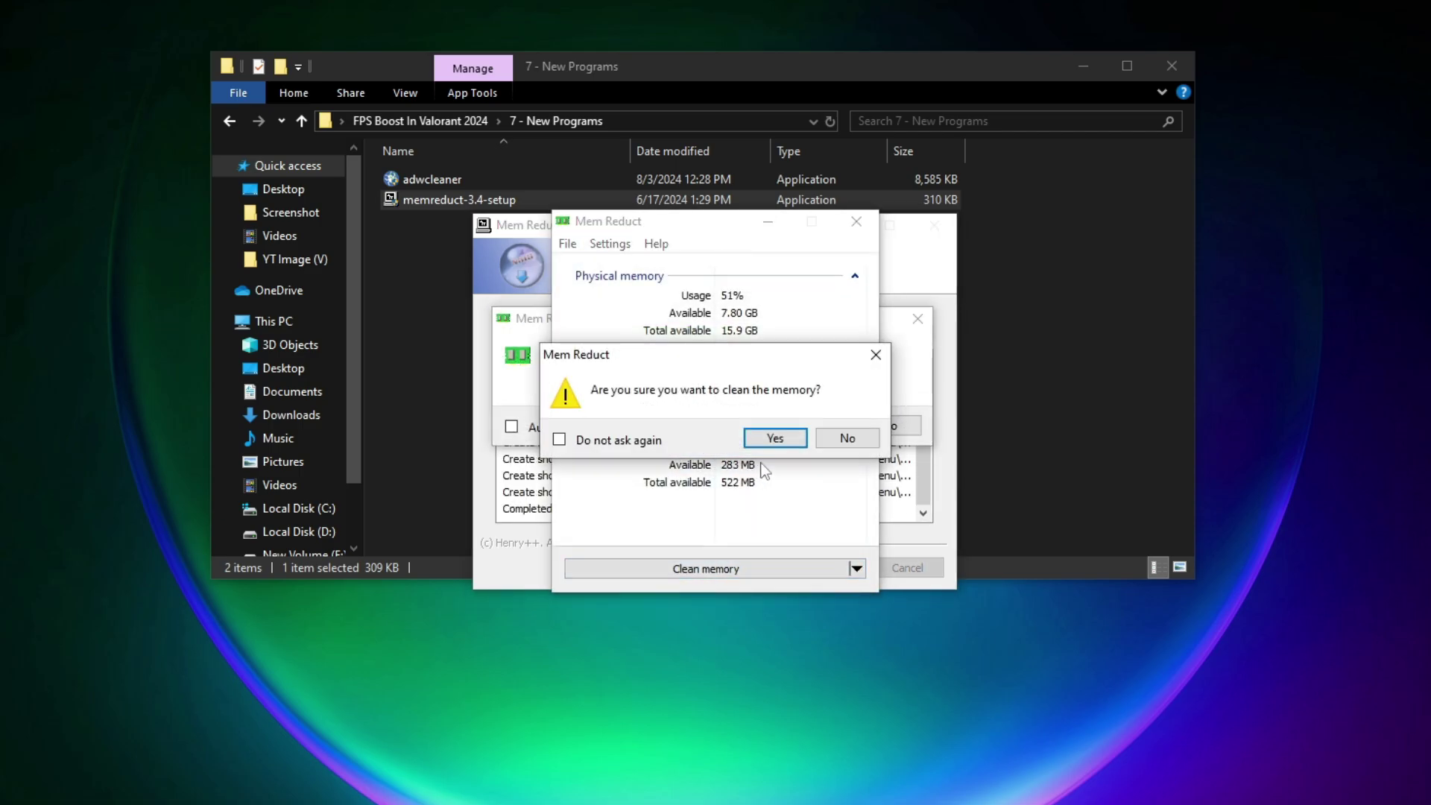
{"action": "left_click", "coordinate": [775, 440]}
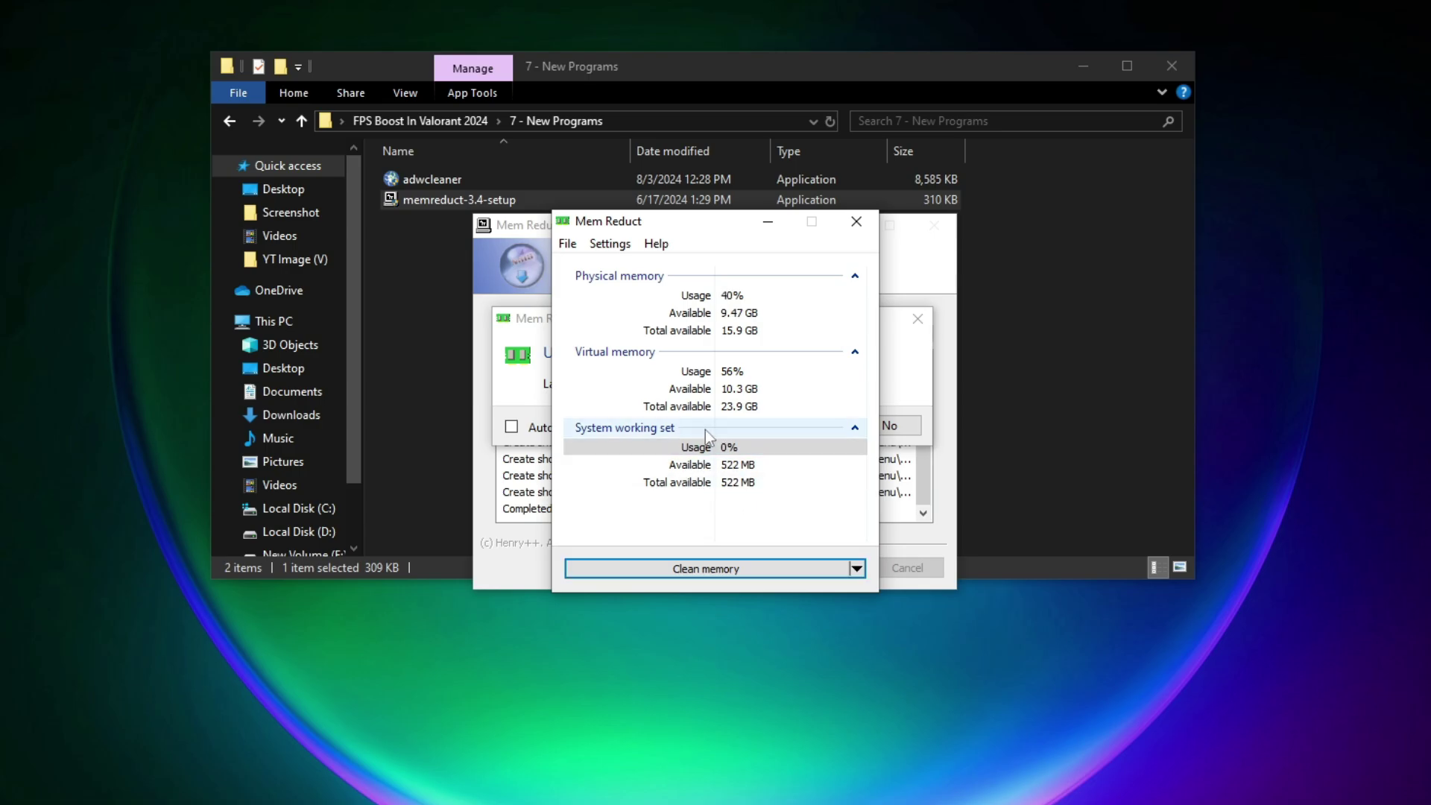
{"action": "left_click", "coordinate": [855, 227]}
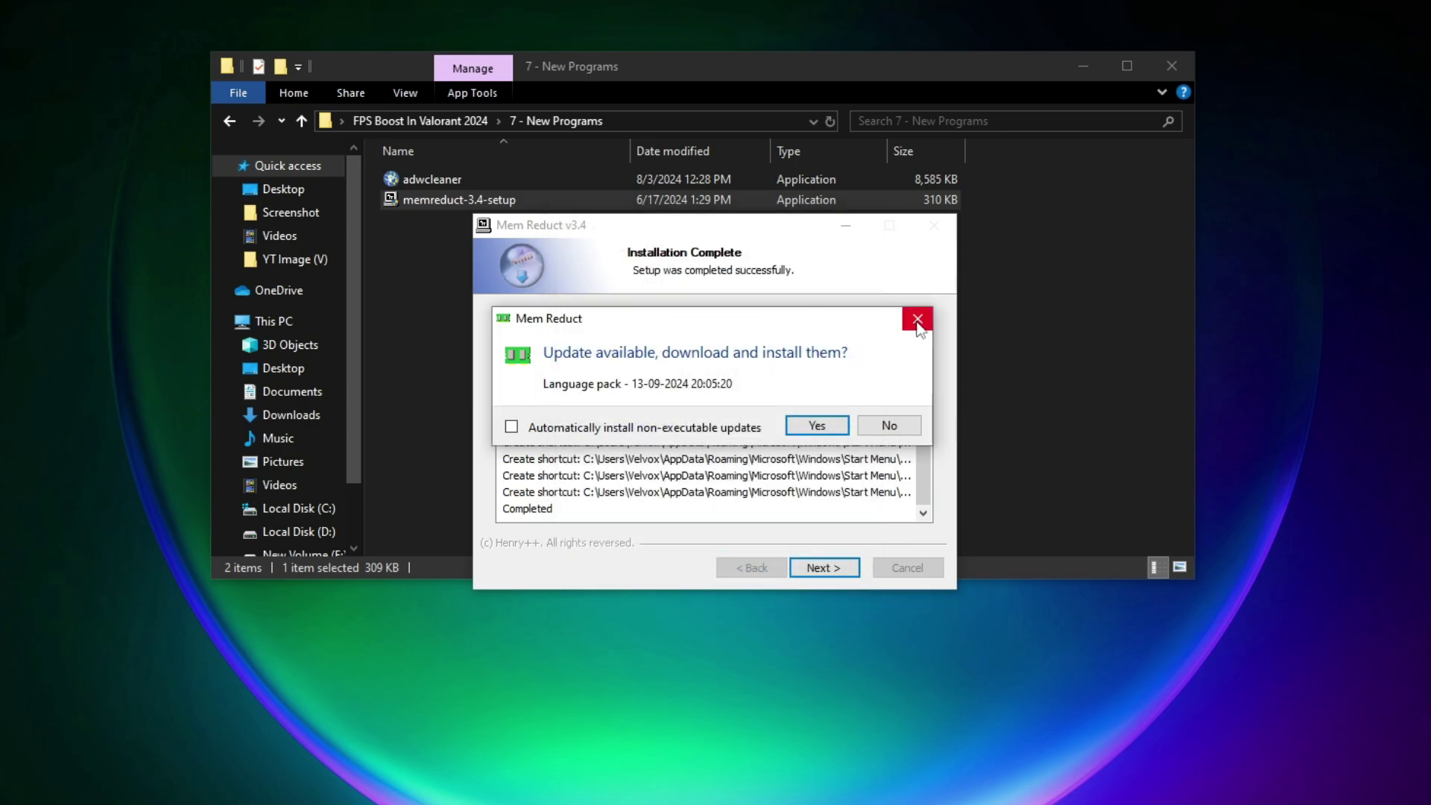
Step: Dismiss the language pack update, finish the Mem Reduct setup, and close the reopened program window
{"action": "left_click", "coordinate": [917, 318]}
{"action": "left_click", "coordinate": [825, 567]}
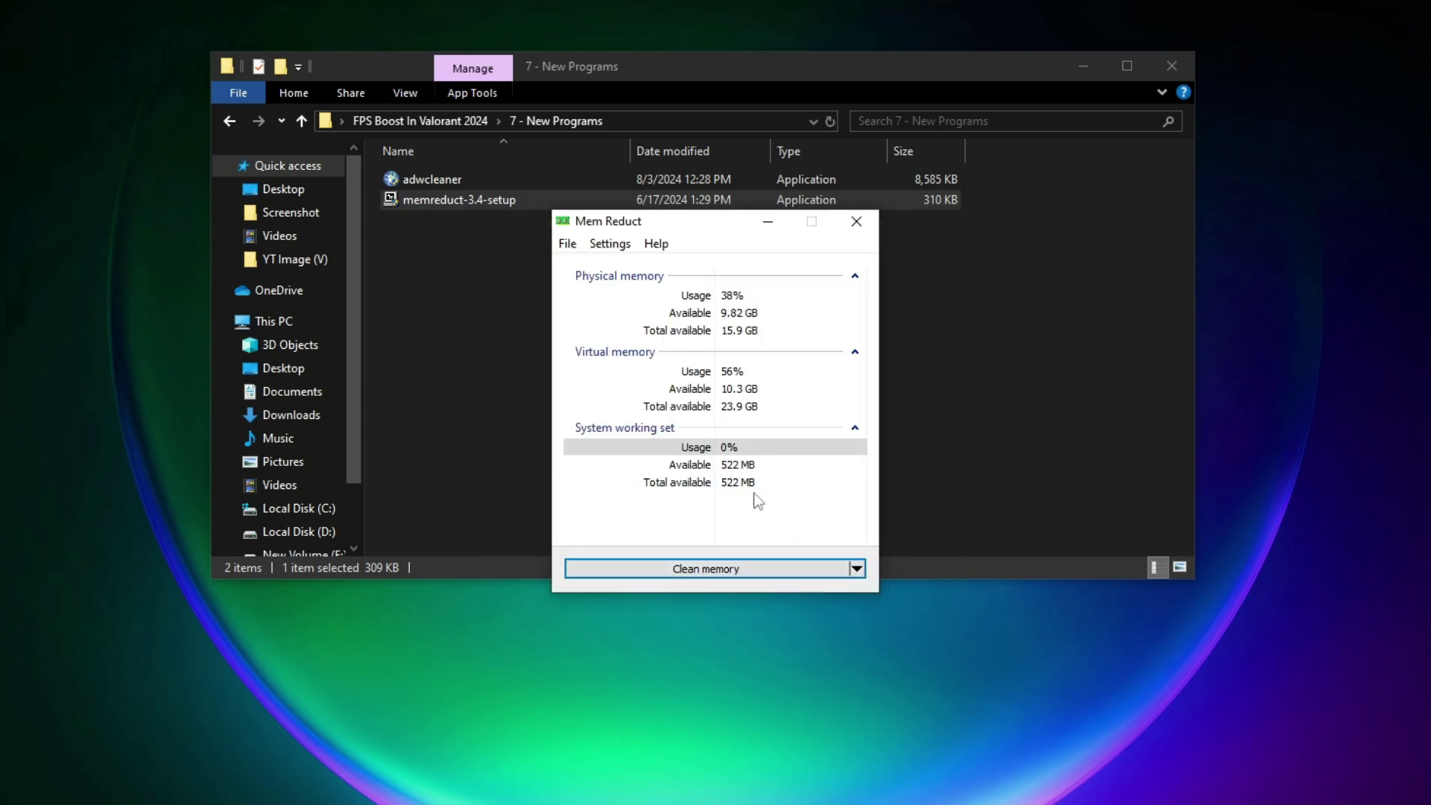
{"action": "left_click", "coordinate": [855, 221]}
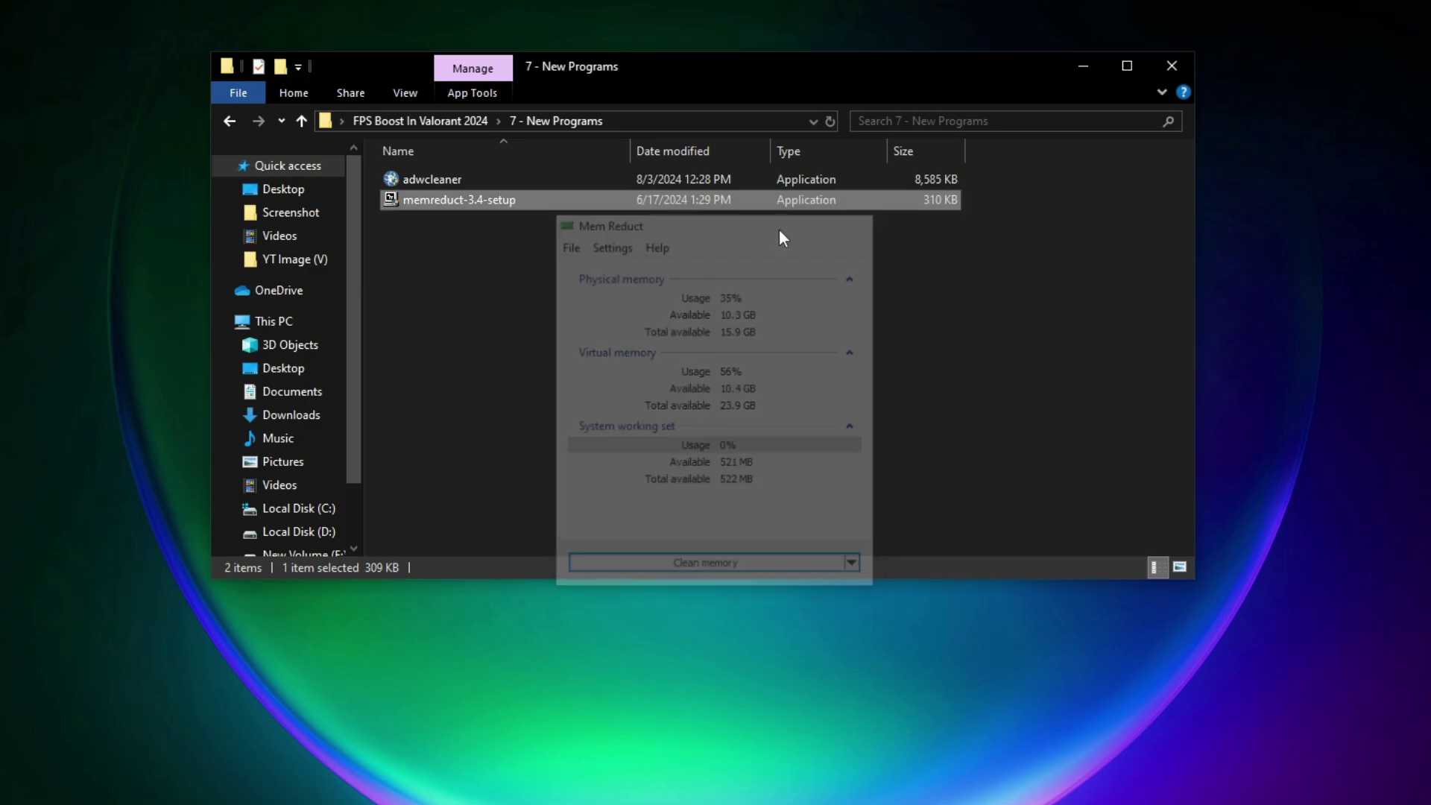
Step: Run adwcleaner as administrator and scan the computer for adware, PUPs and preinstalled software
{"action": "right_click", "coordinate": [445, 182]}
{"action": "left_click", "coordinate": [544, 222]}
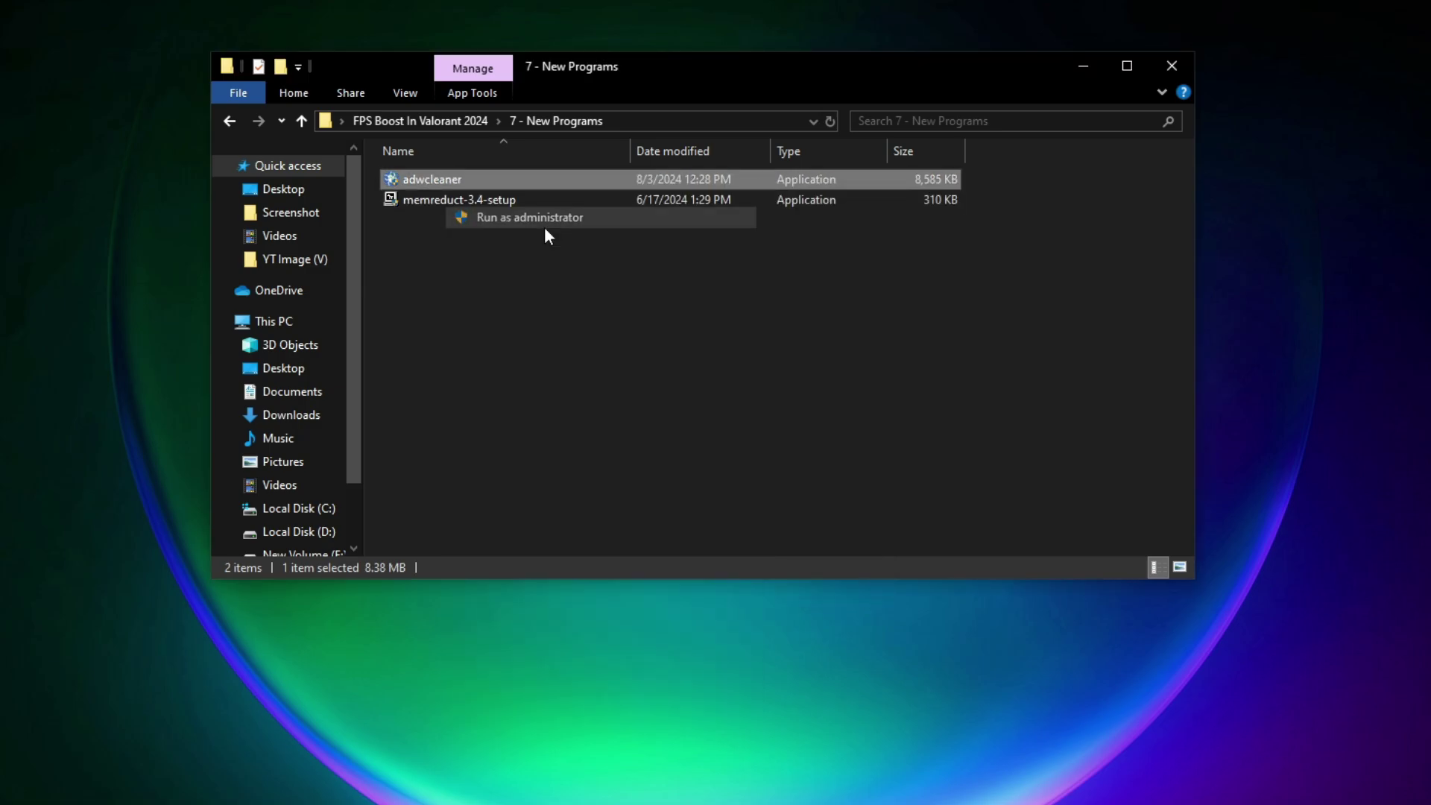
{"action": "left_click", "coordinate": [600, 479]}
{"action": "left_click", "coordinate": [715, 557]}
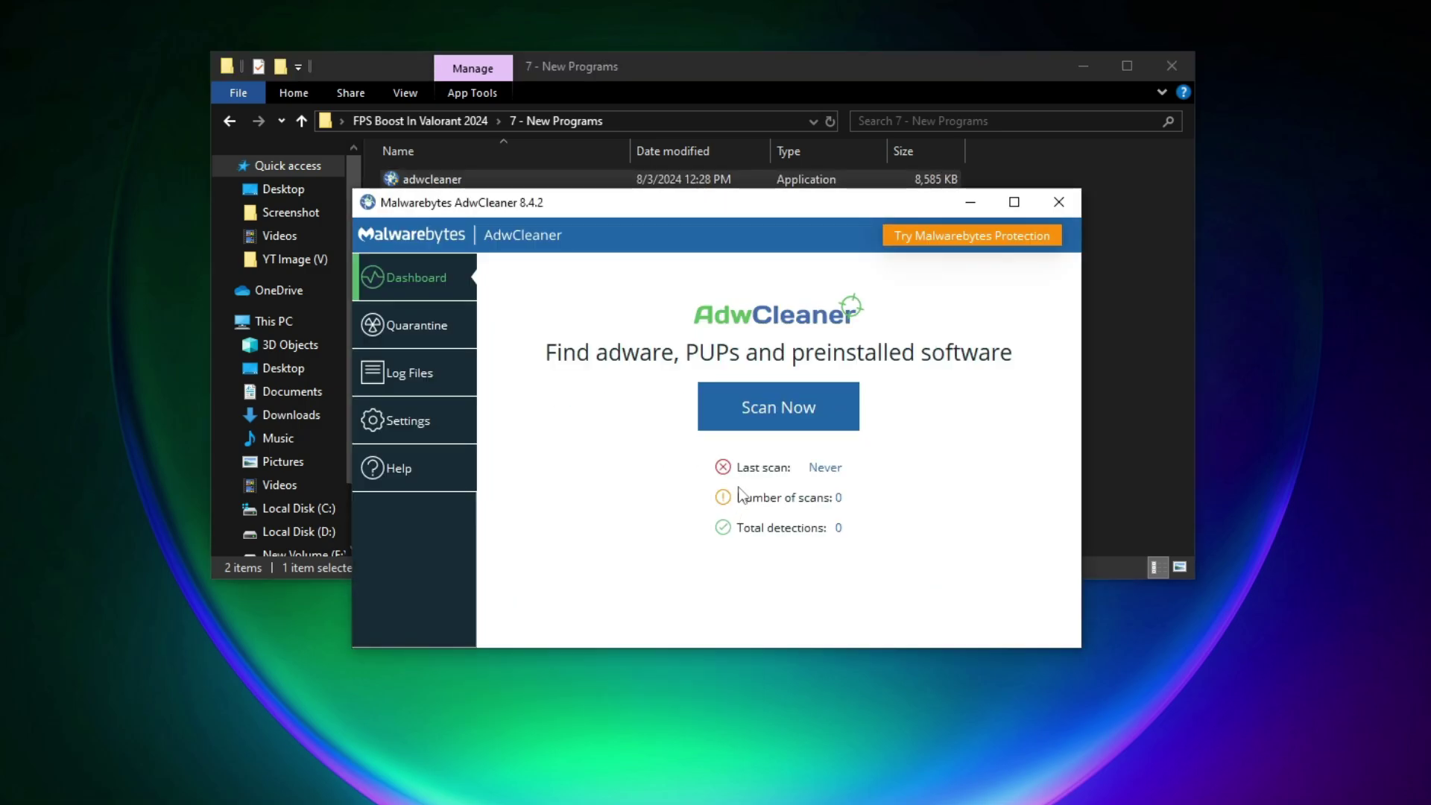
{"action": "left_click", "coordinate": [772, 403]}
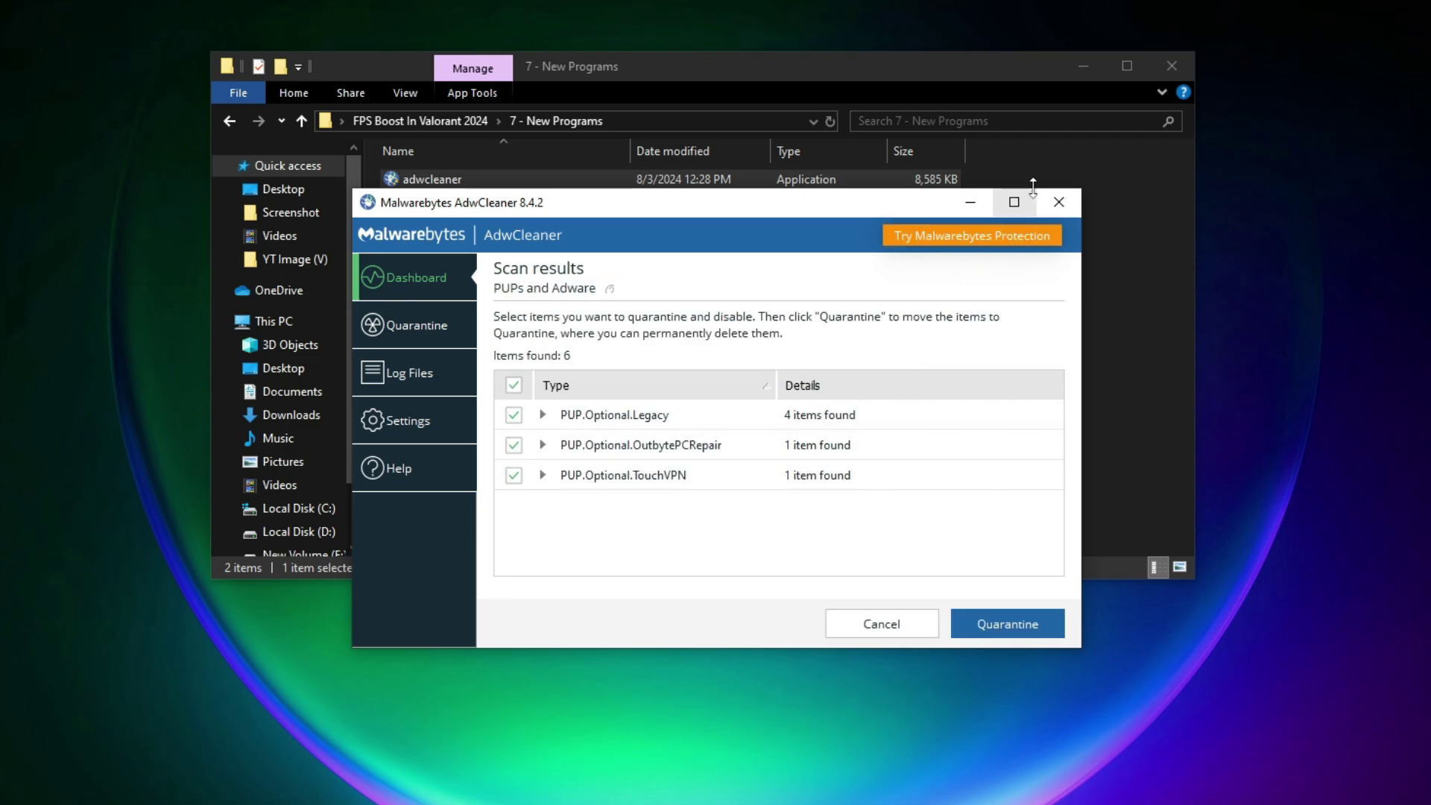
Step: Close AdwCleaner from its scan results and return to the FPS Boost In Valorant 2024 folder
{"action": "left_click", "coordinate": [1058, 201]}
{"action": "left_click", "coordinate": [695, 306]}
{"action": "left_click", "coordinate": [426, 119]}
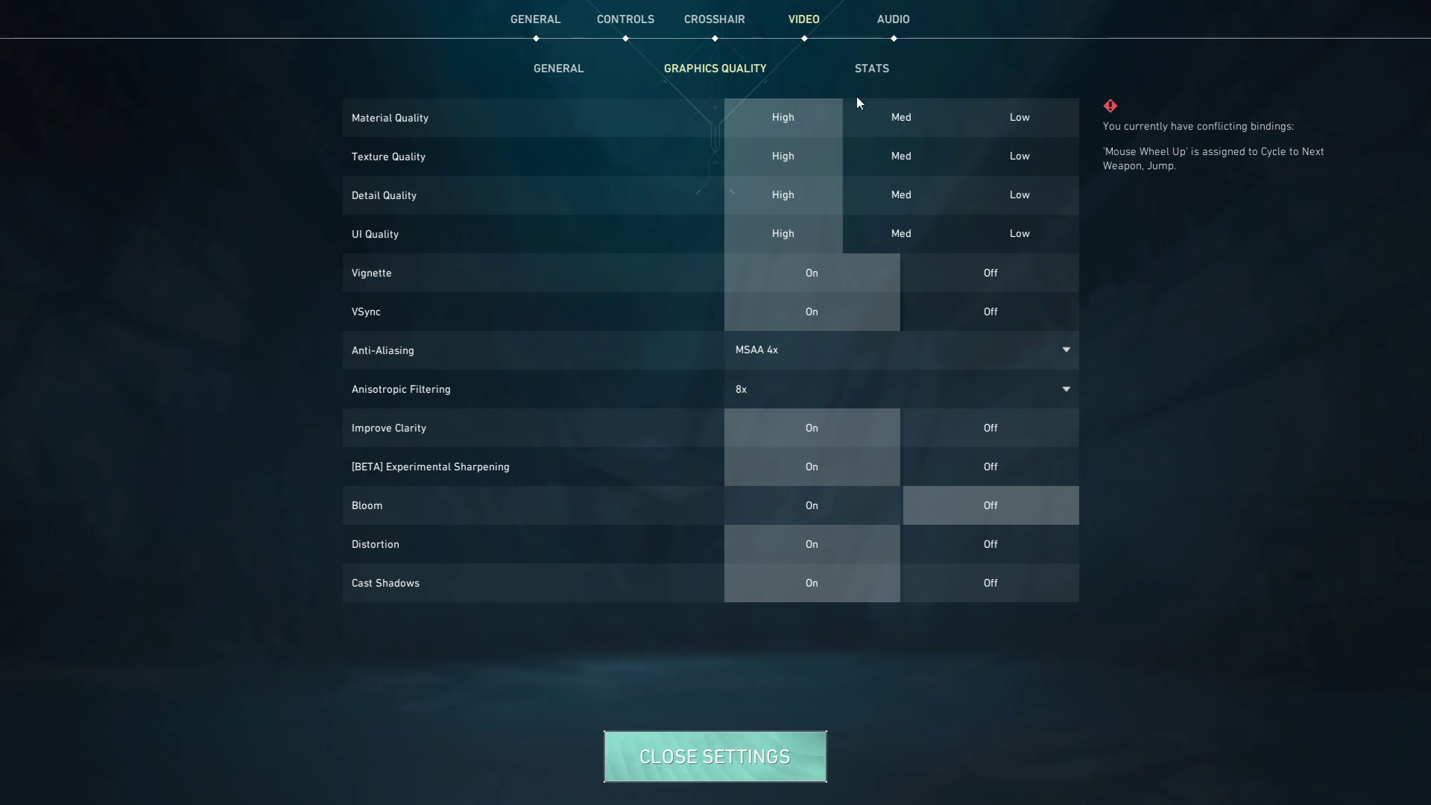
Step: In VALORANT's graphics quality settings, set Material, Texture, Detail and UI Quality to Low and turn off Vignette and VSync
{"action": "left_click", "coordinate": [1019, 117]}
{"action": "left_click", "coordinate": [1019, 155]}
{"action": "left_click", "coordinate": [1019, 194]}
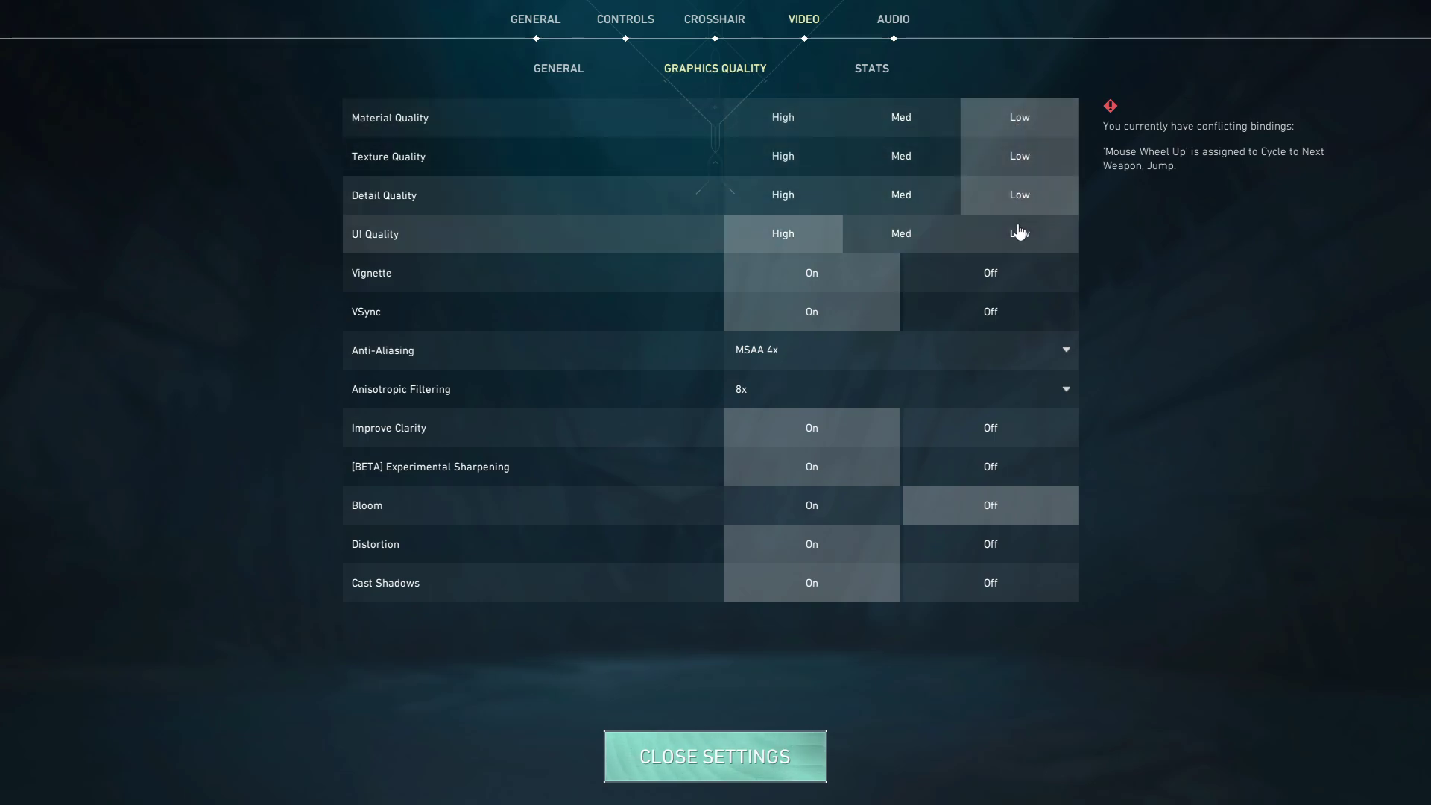
{"action": "left_click", "coordinate": [1019, 233]}
{"action": "left_click", "coordinate": [976, 282]}
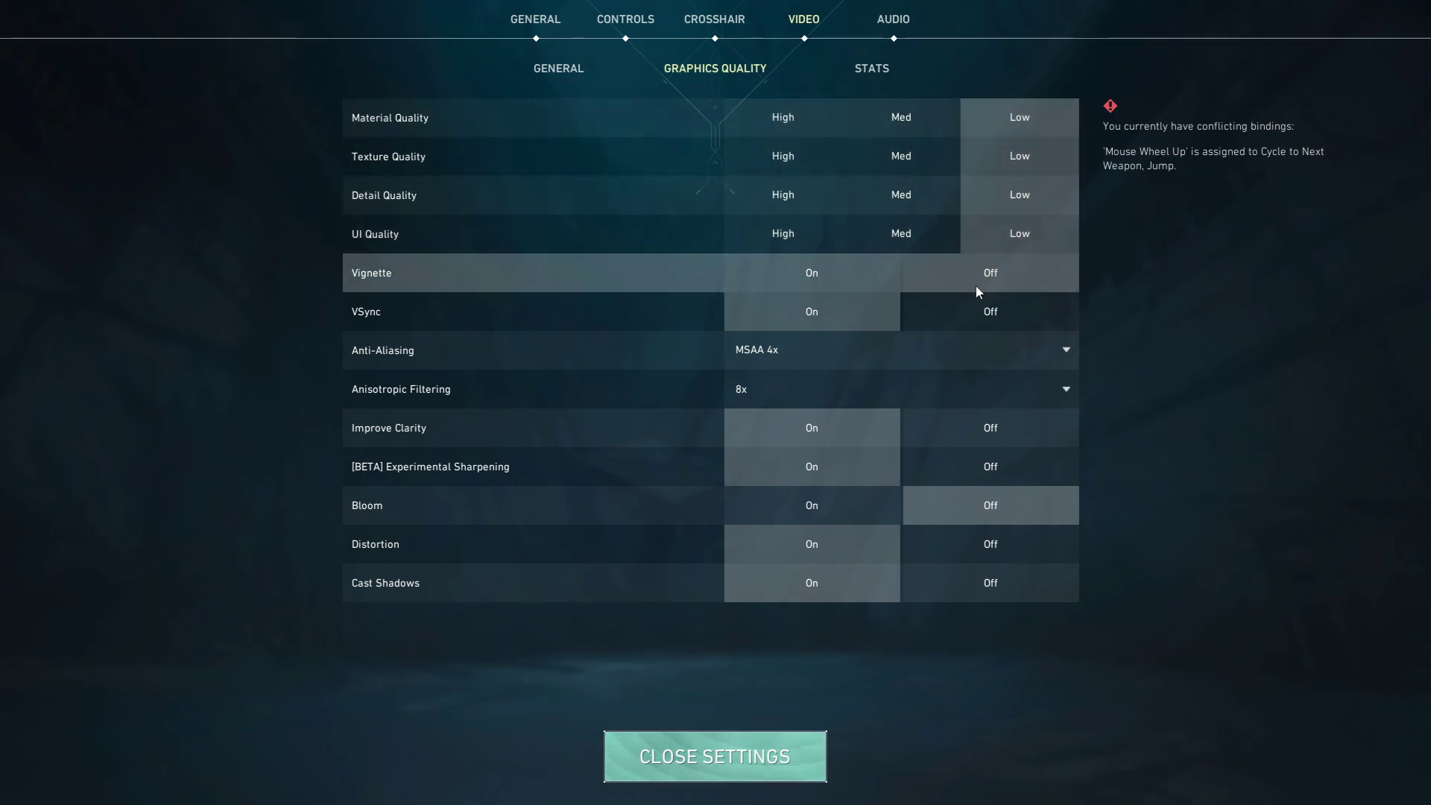
{"action": "left_click", "coordinate": [980, 314]}
Step: Set Anti-Aliasing to None and Anisotropic Filtering to 2x
{"action": "left_click", "coordinate": [859, 359]}
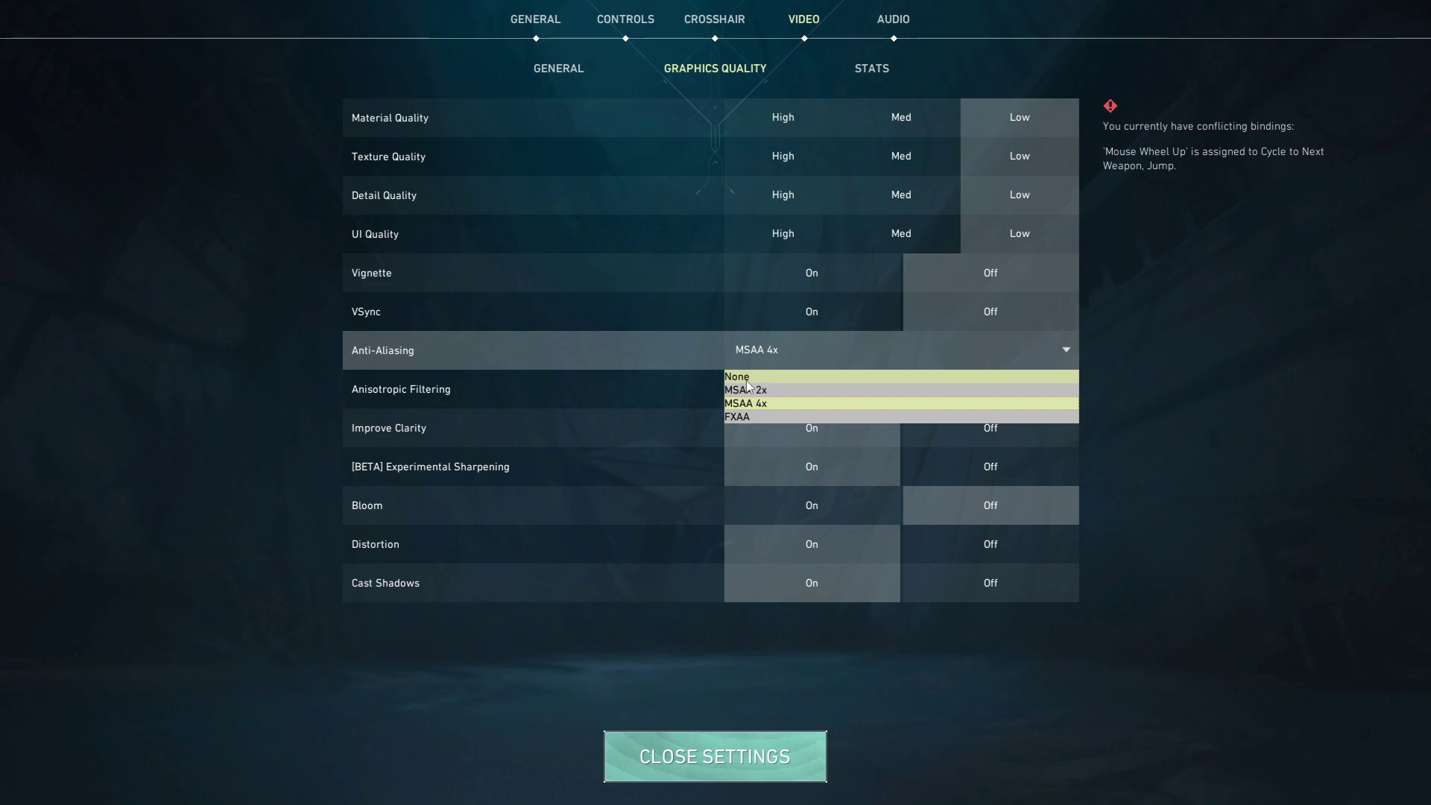
{"action": "left_click", "coordinate": [747, 379]}
{"action": "left_click", "coordinate": [754, 393]}
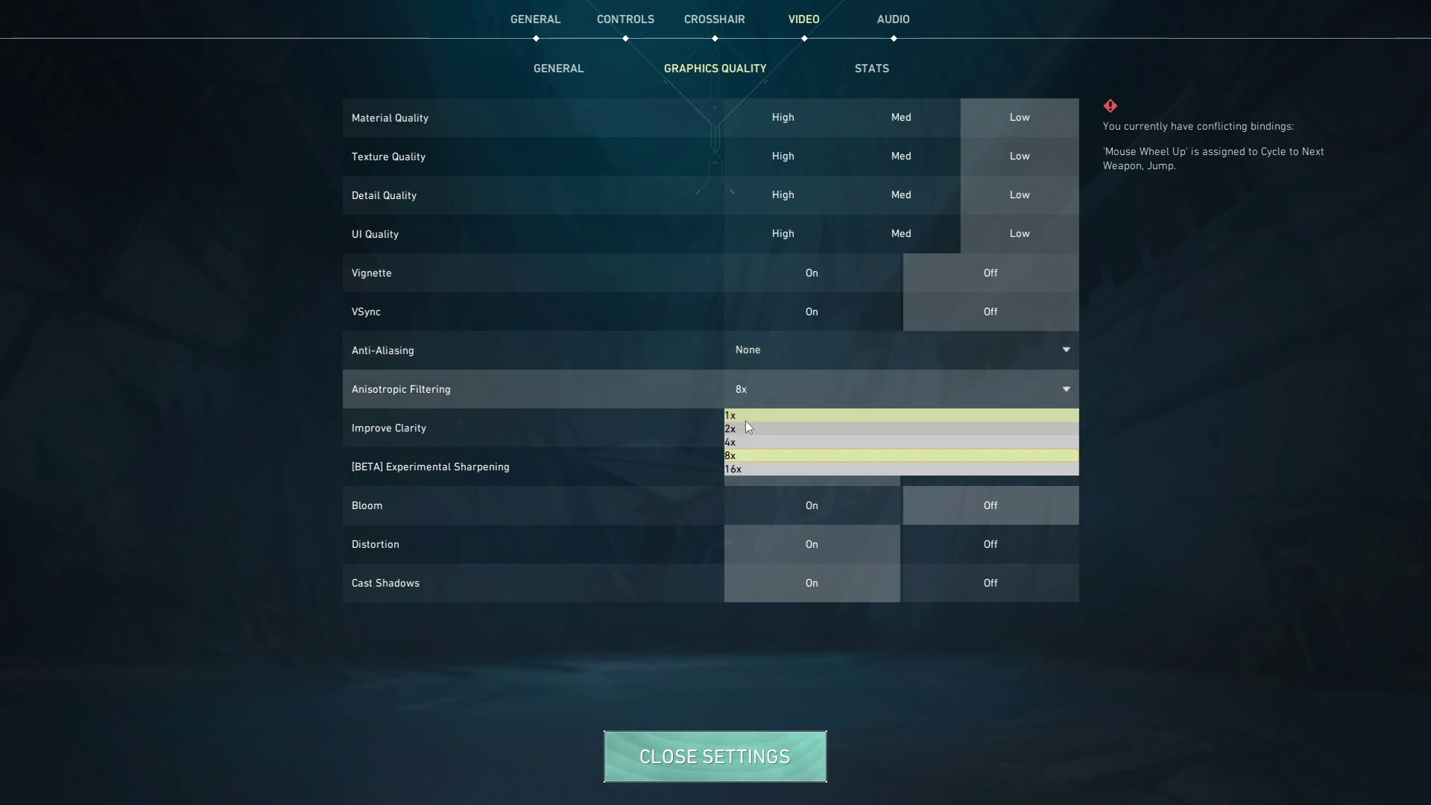
{"action": "left_click", "coordinate": [748, 429]}
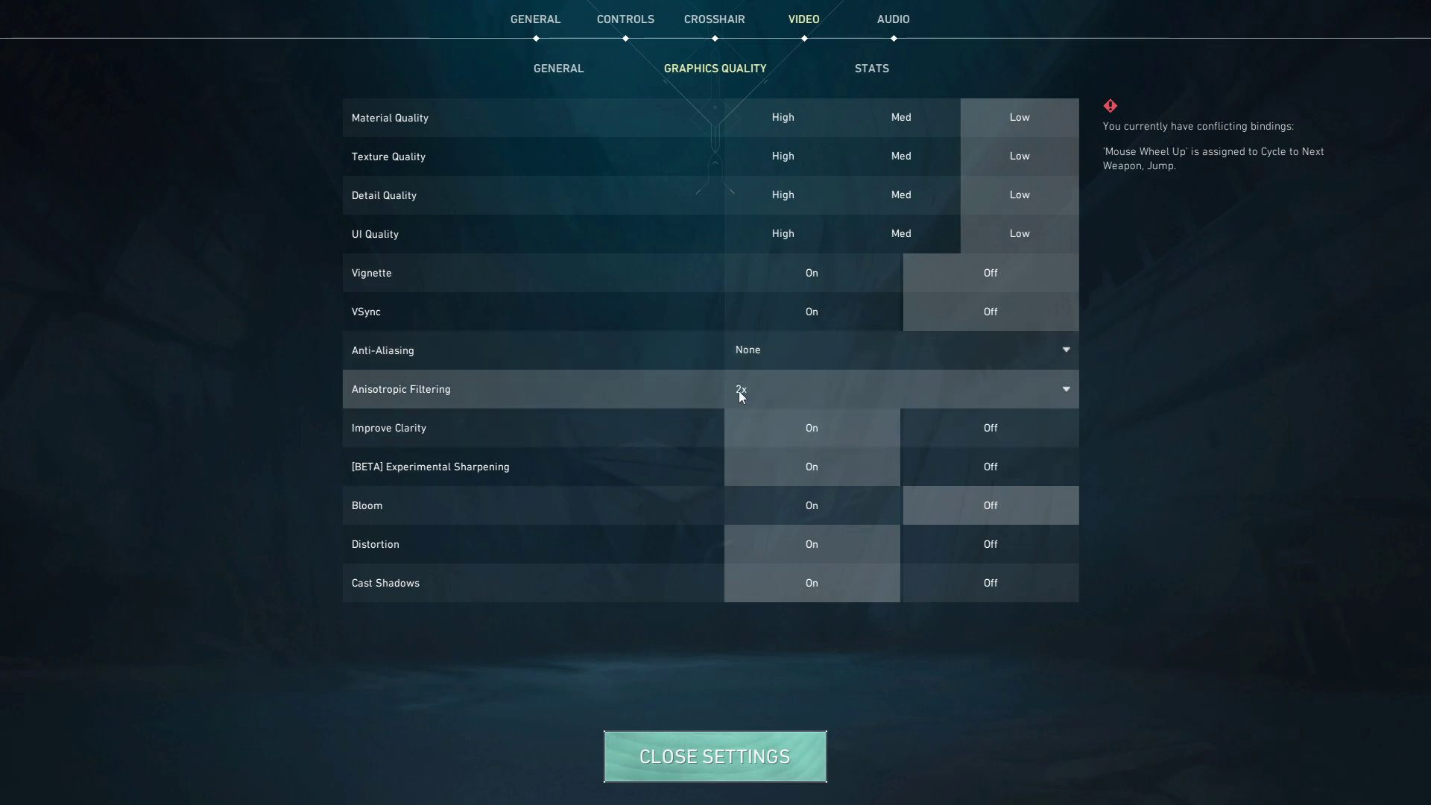
Step: Turn off Improve Clarity, Experimental Sharpening and Cast Shadows, and set Bloom and Distortion to On
{"action": "left_click", "coordinate": [936, 439]}
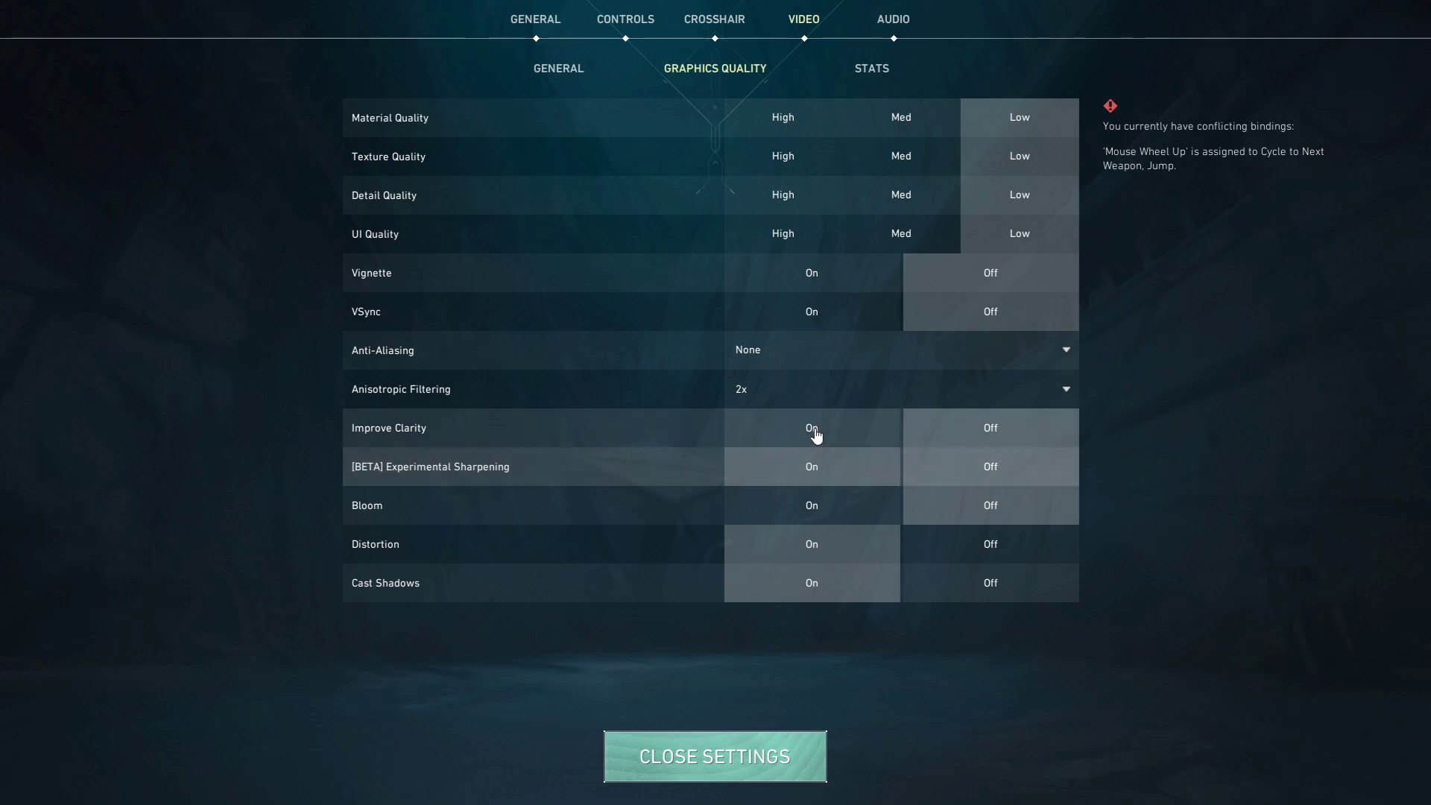
{"action": "left_click", "coordinate": [964, 474]}
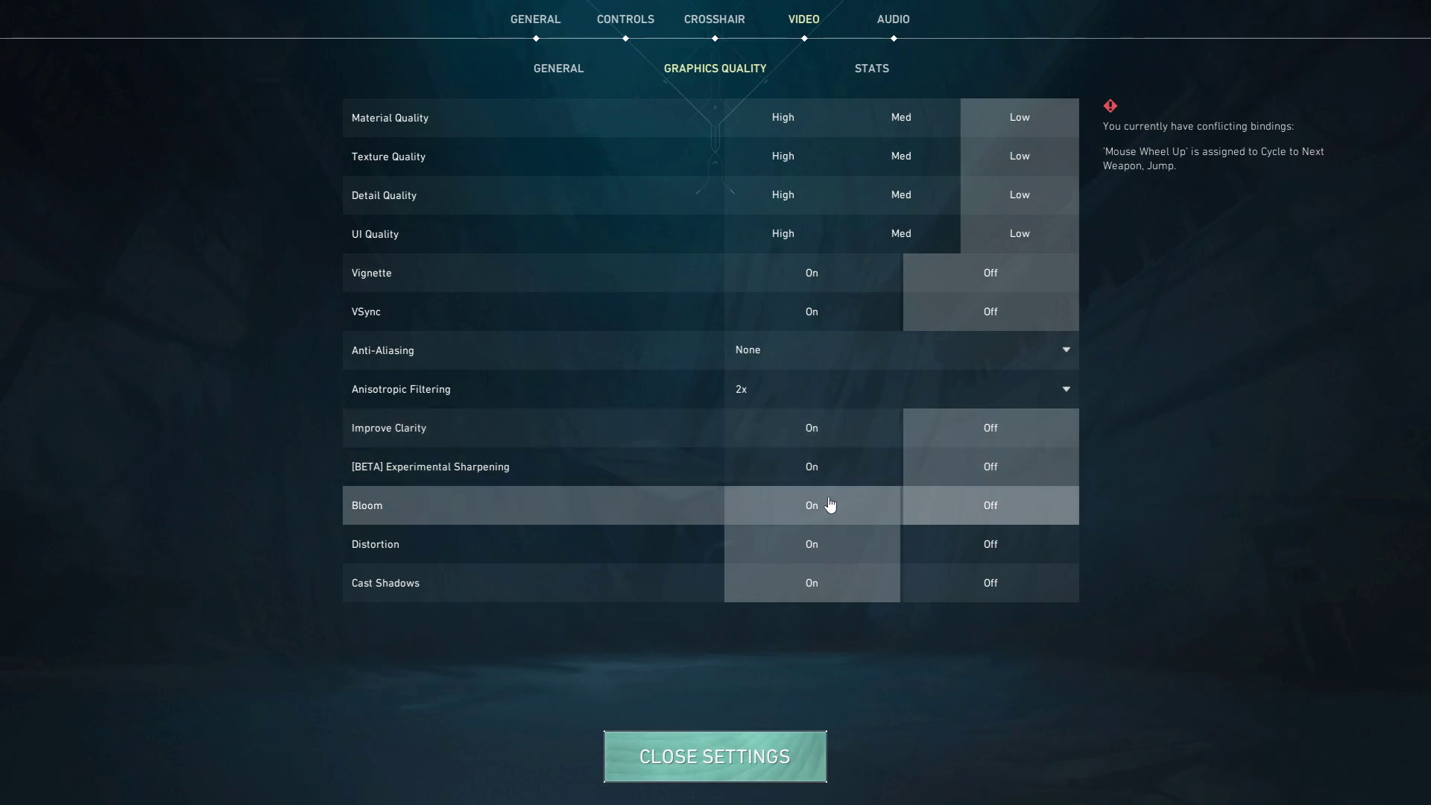
{"action": "left_click", "coordinate": [828, 505]}
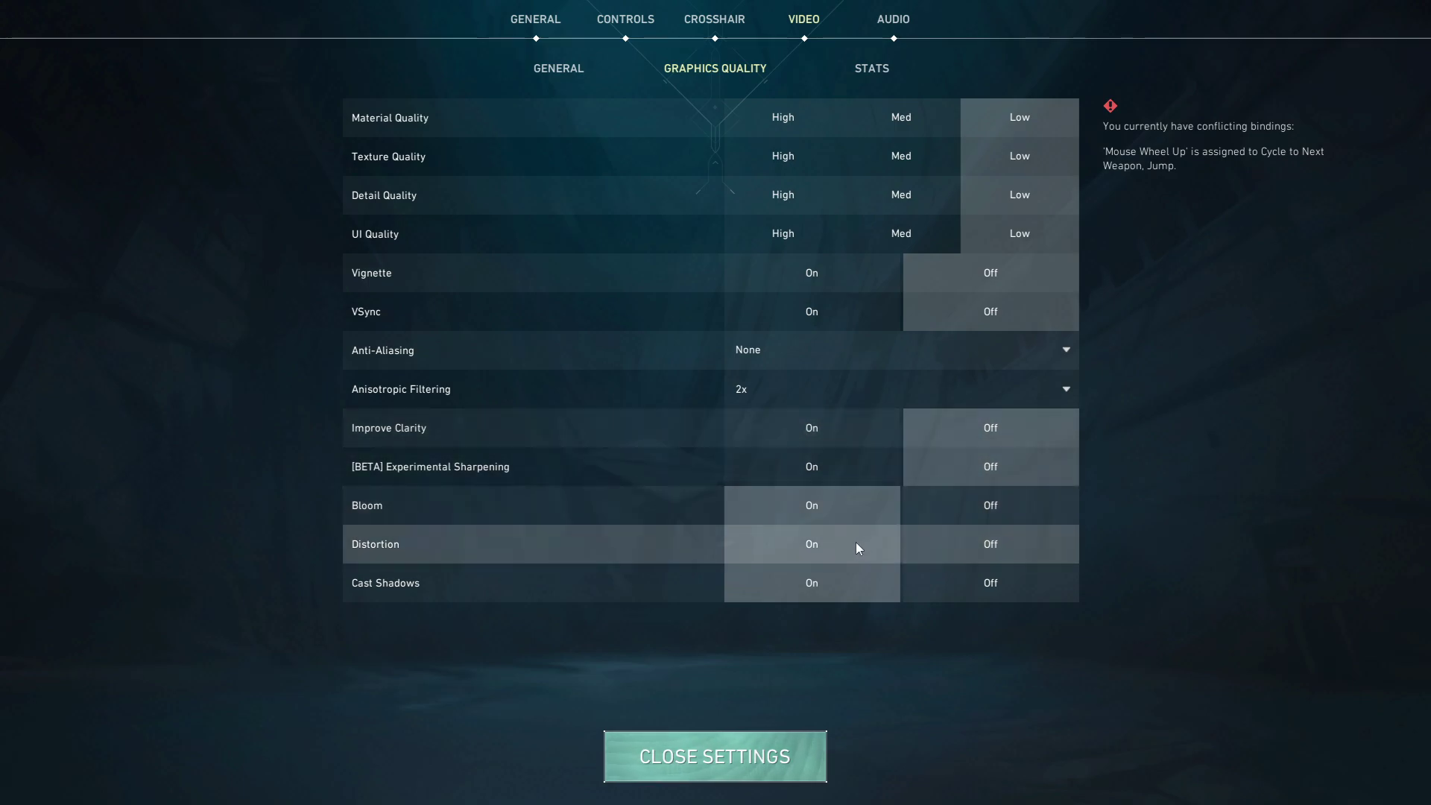
{"action": "left_click", "coordinate": [964, 576]}
{"action": "left_click", "coordinate": [964, 552]}
{"action": "left_click", "coordinate": [820, 546]}
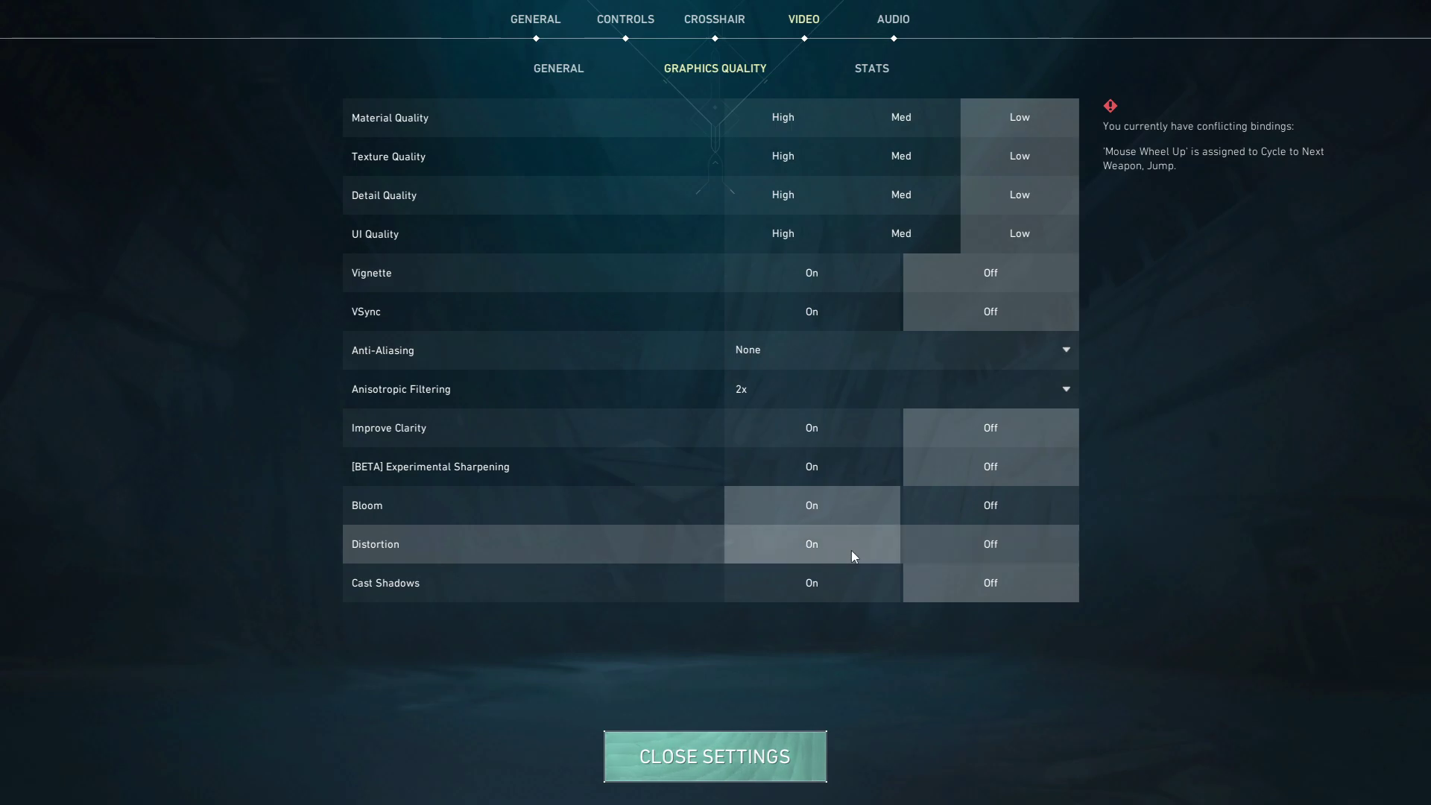
{"action": "left_click", "coordinate": [864, 584]}
{"action": "left_click", "coordinate": [1003, 575]}
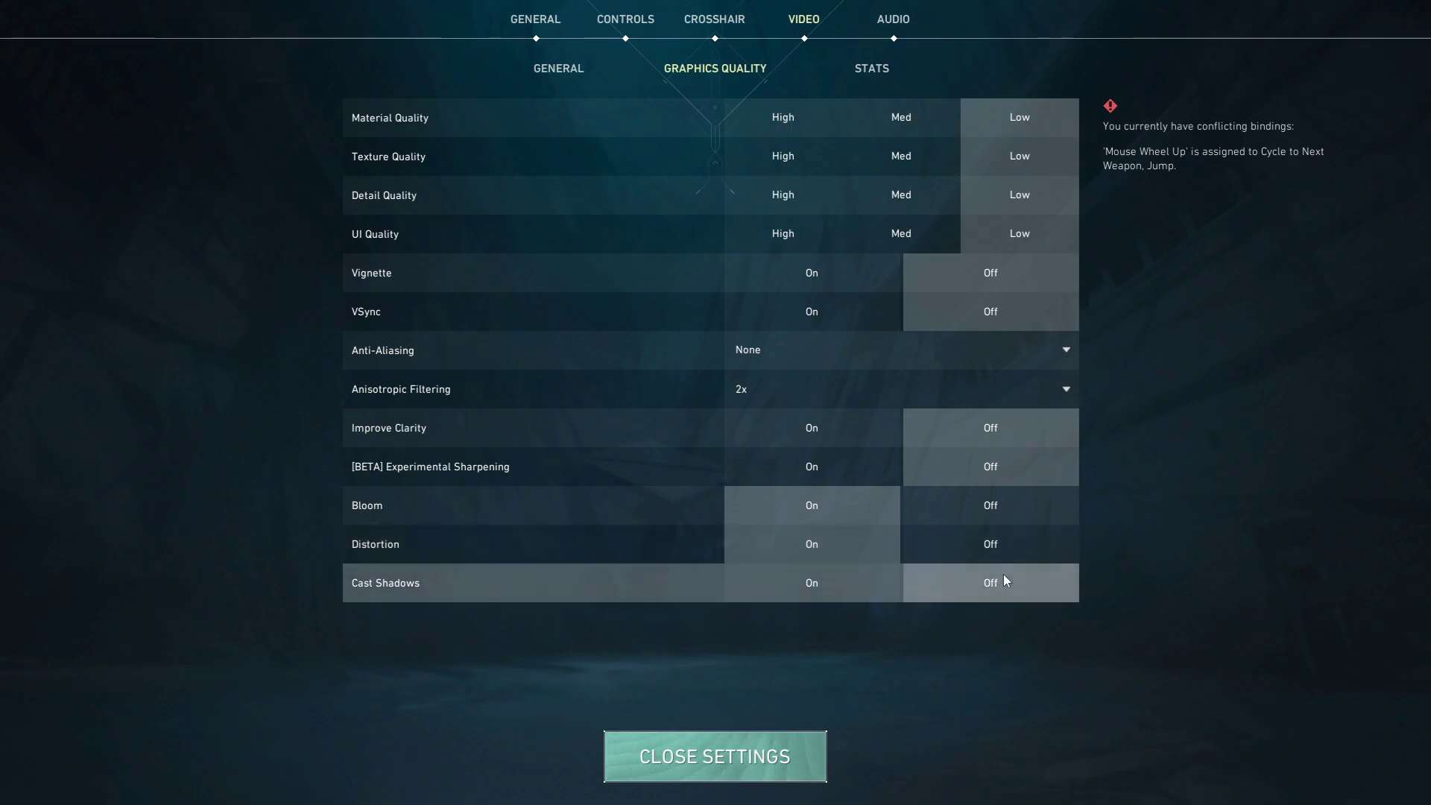